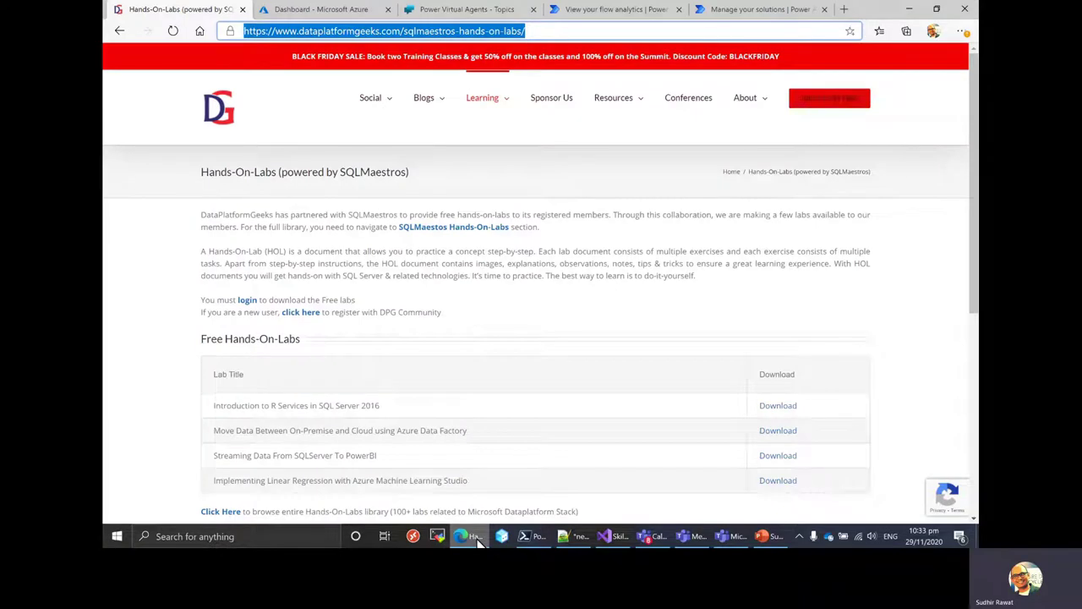
Step: Switch to the DPG_bot in Power Virtual Agents and open its list of existing topics
left_click(380, 158)
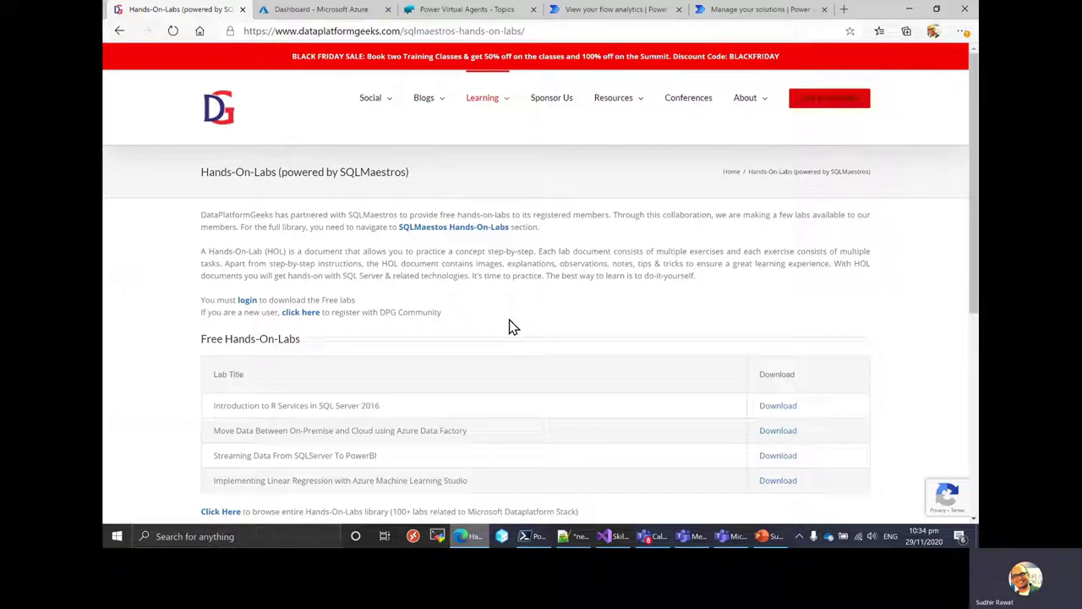
left_click(451, 10)
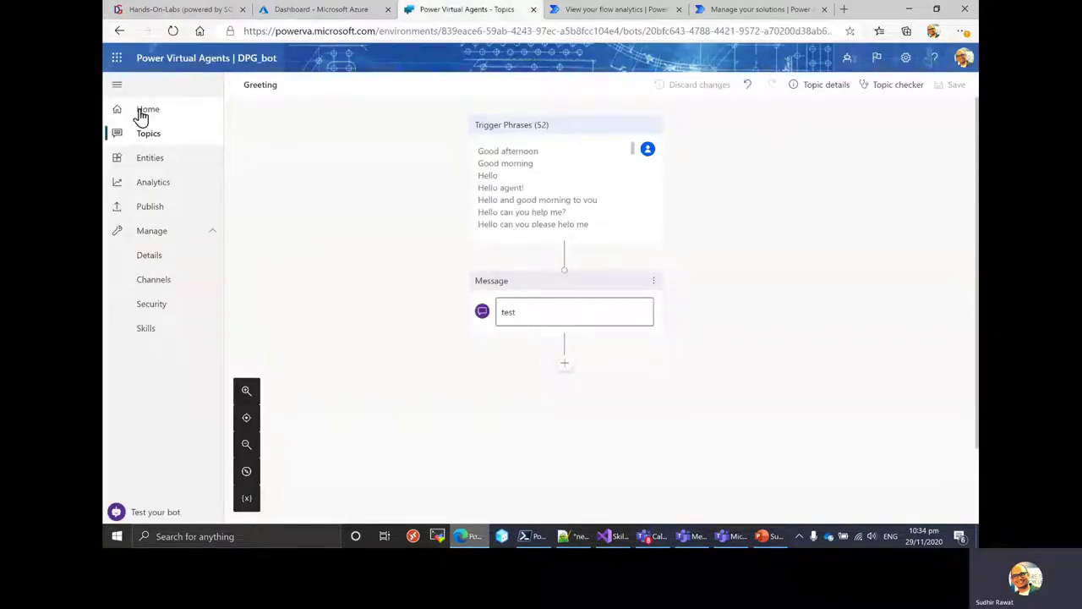
left_click(141, 114)
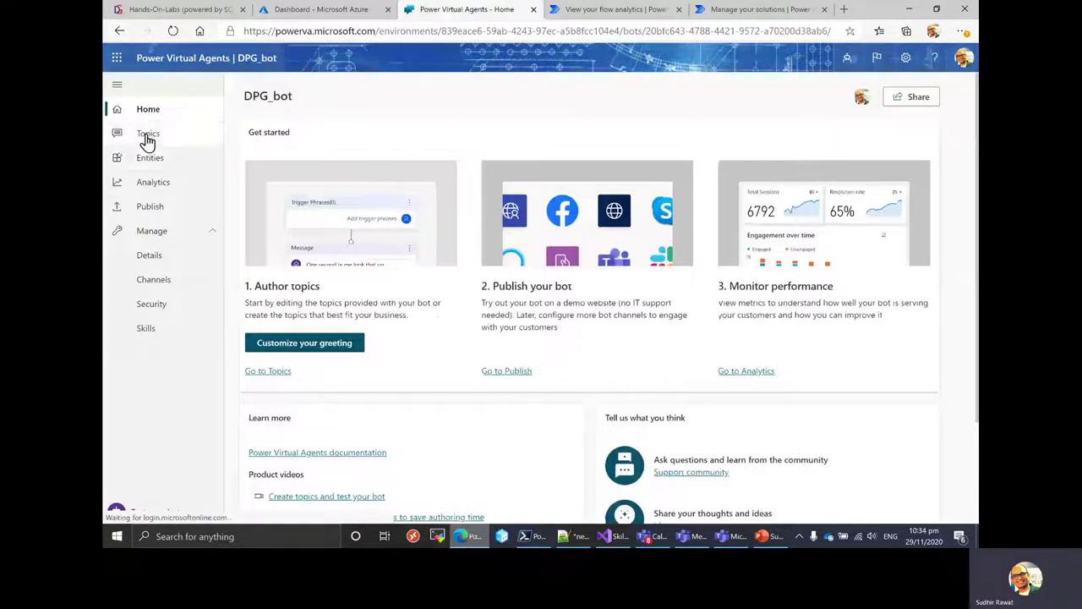
left_click(147, 138)
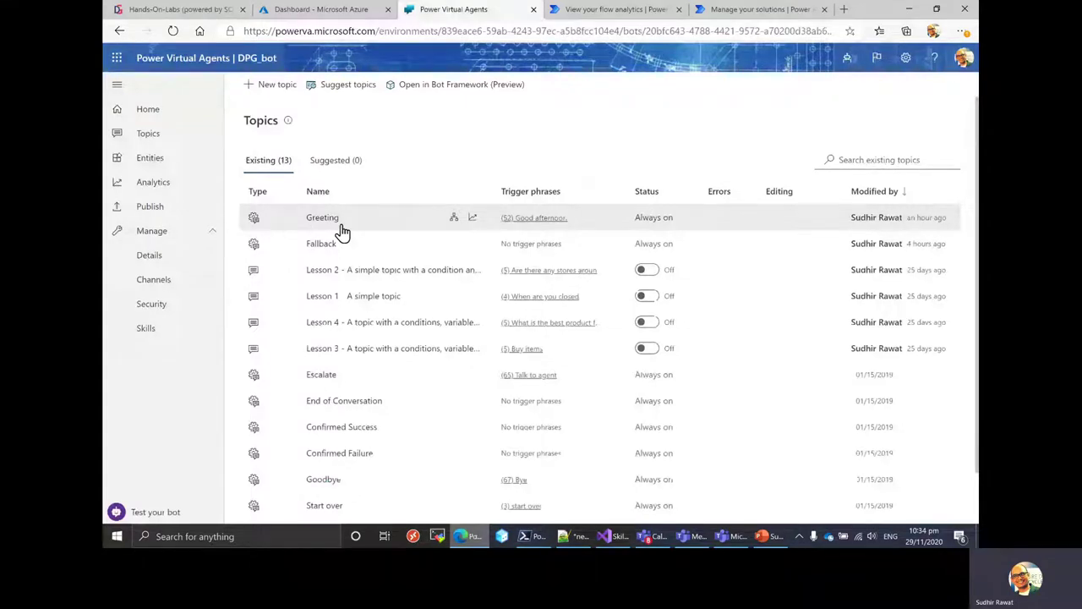
scroll(343, 232, "down", 1)
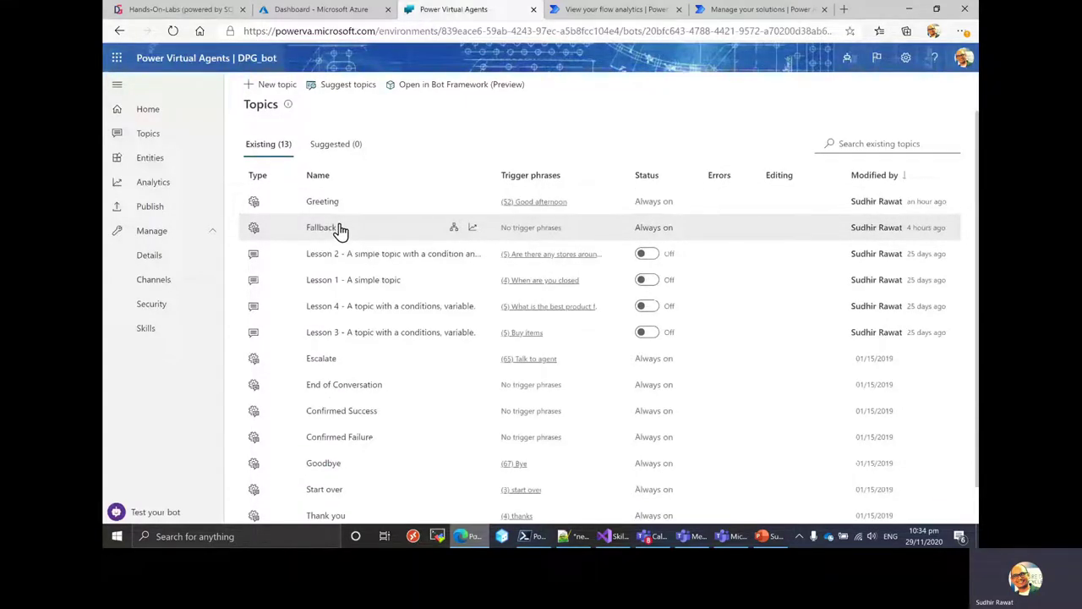
Step: Create a new topic and enter "What is HR Rules?" as its name
left_click(279, 86)
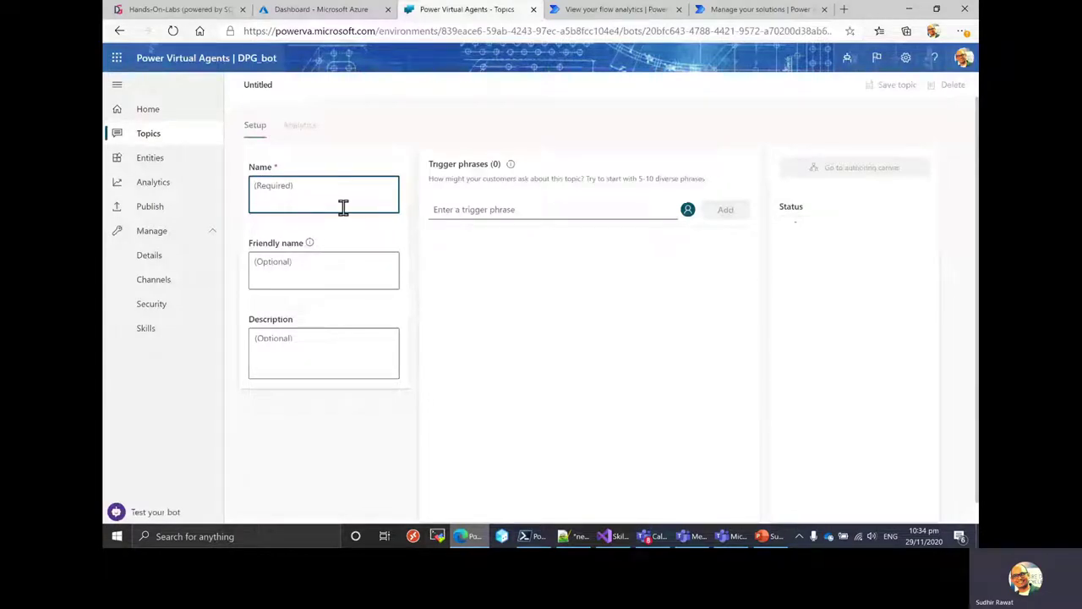
type("What is HR")
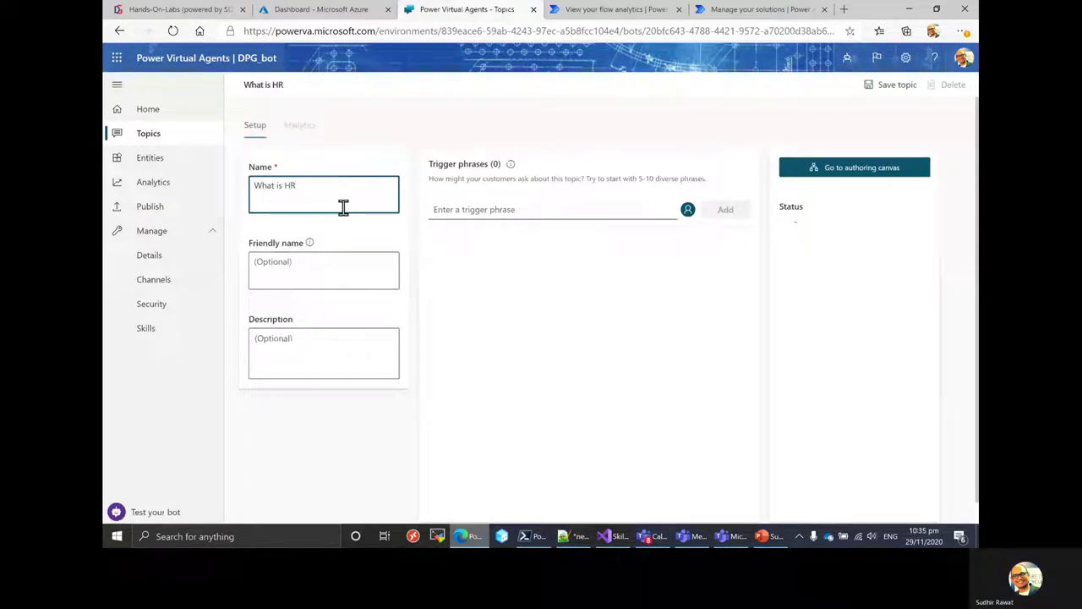
type(" n")
key("BackSpace")
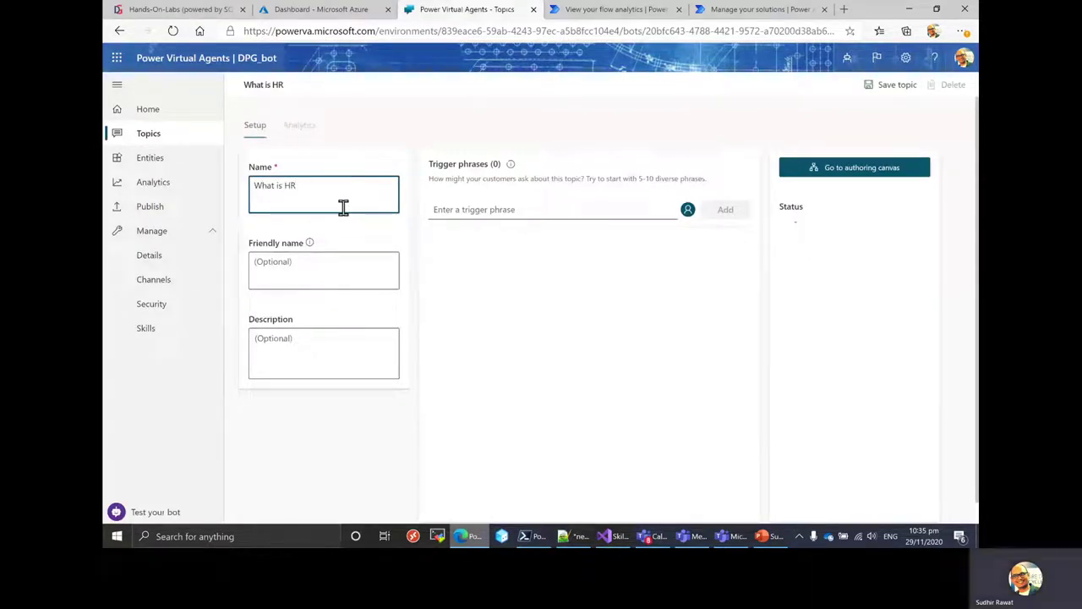
type("Rules?")
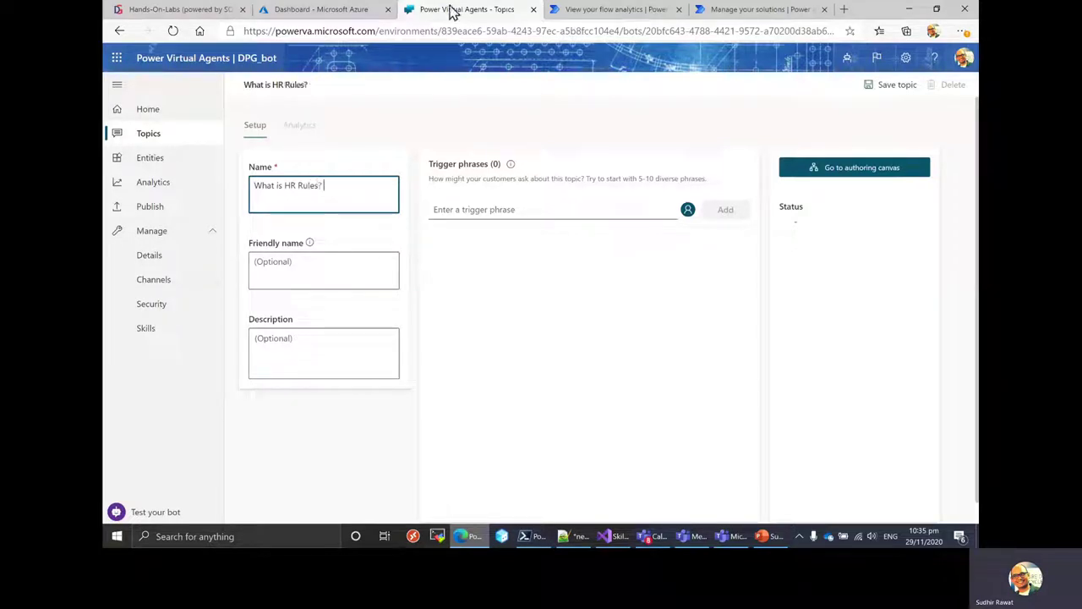
Step: Add "HR rules" as a trigger phrase for the new topic
left_click(514, 212)
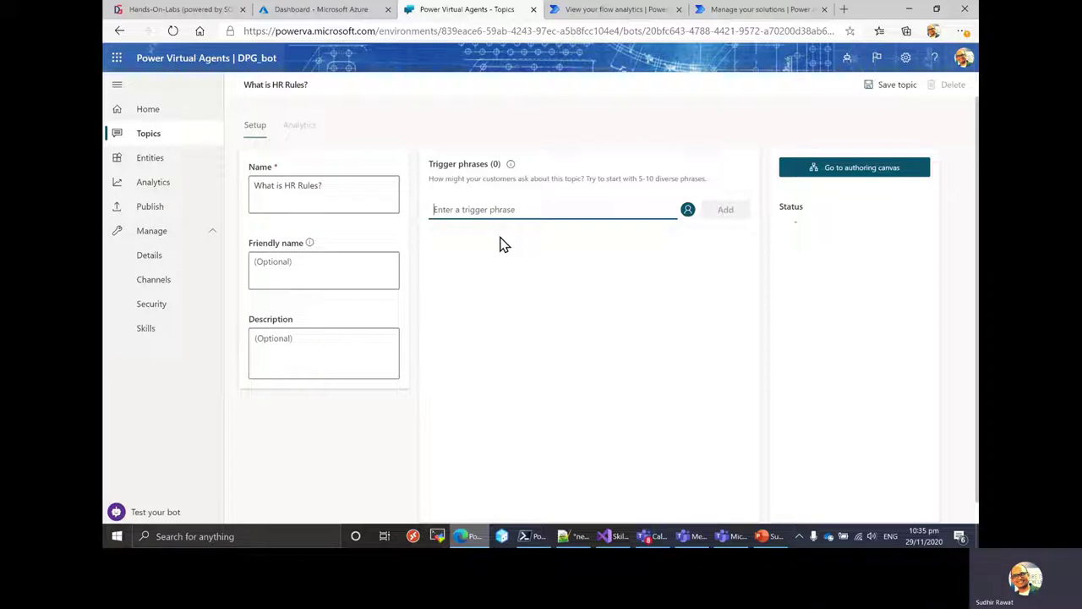
type("HR r")
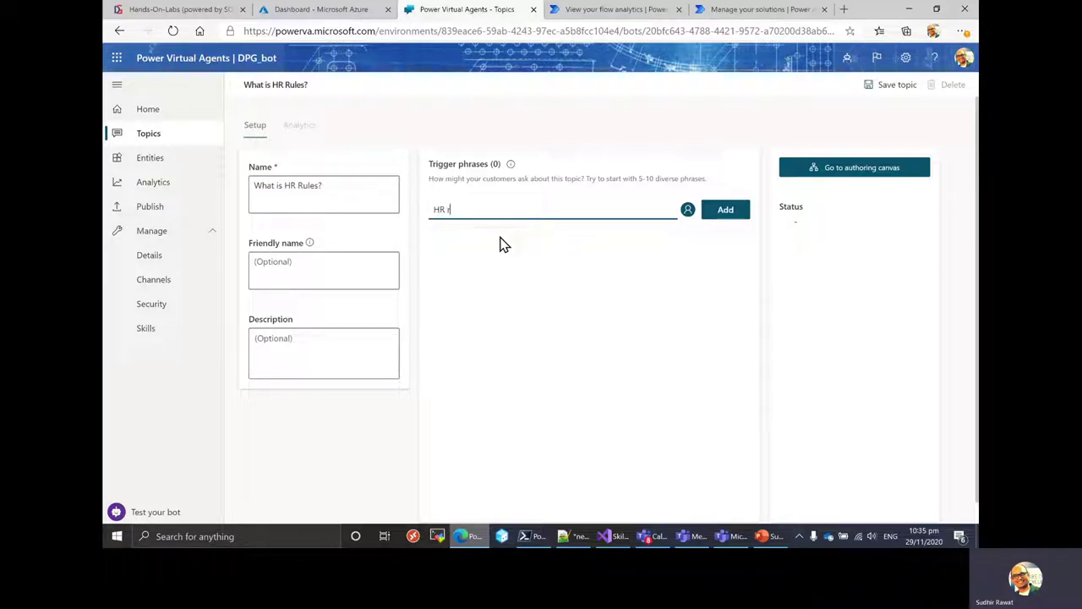
type("ules")
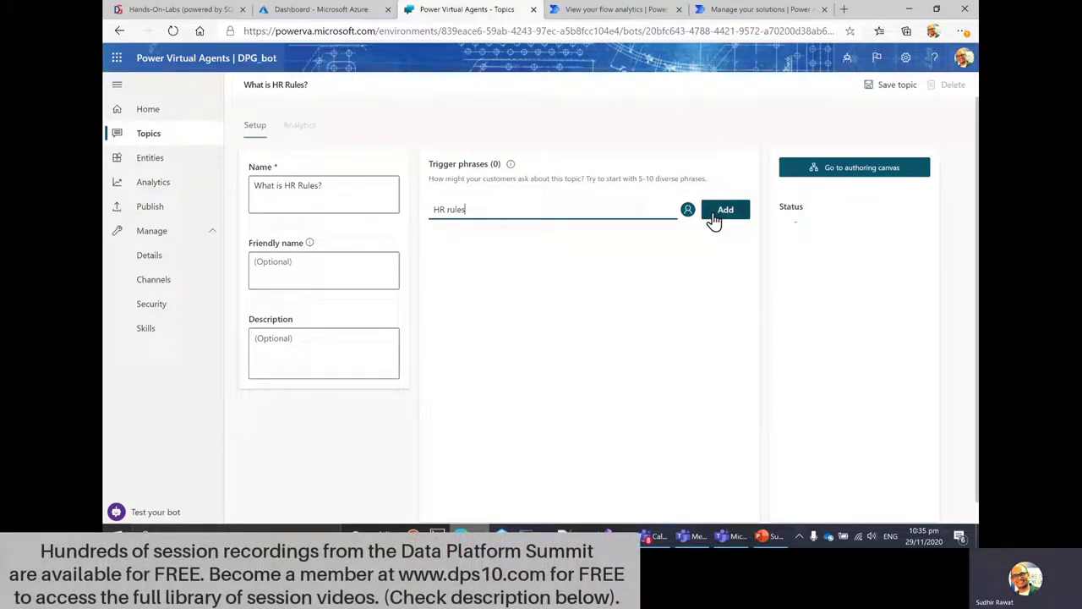
left_click(715, 218)
Step: Rename the new topic as HR_Rules
left_click_drag(374, 198, 250, 209)
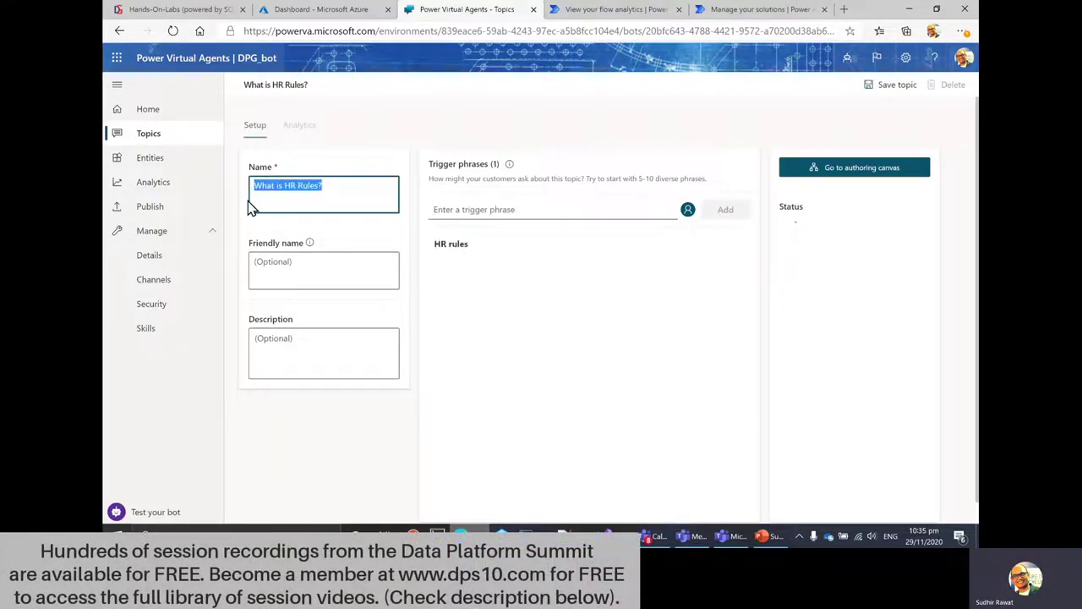
type("HR")
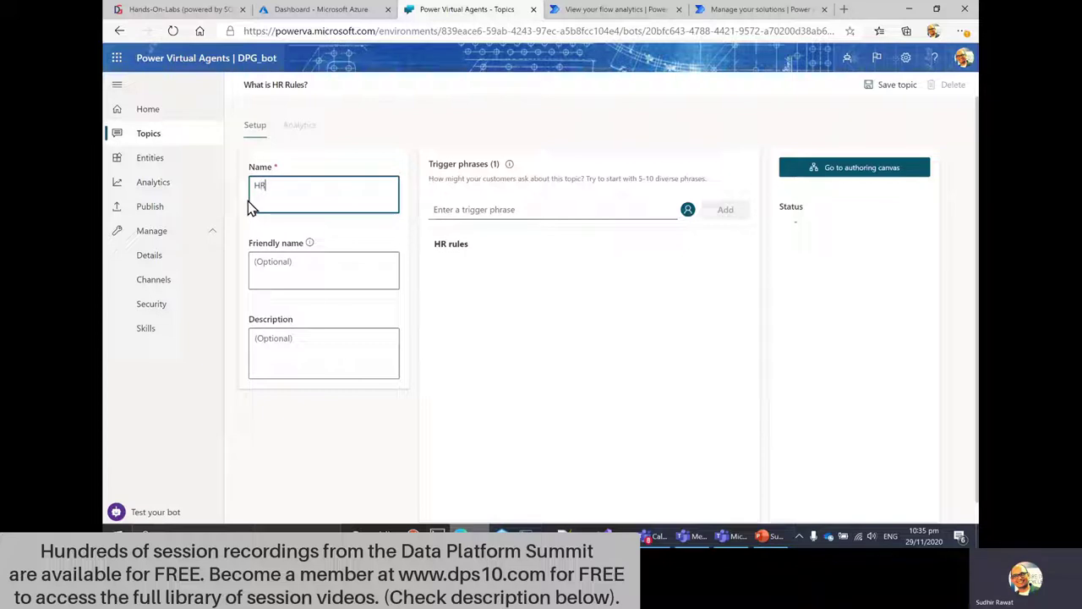
type("_Ru")
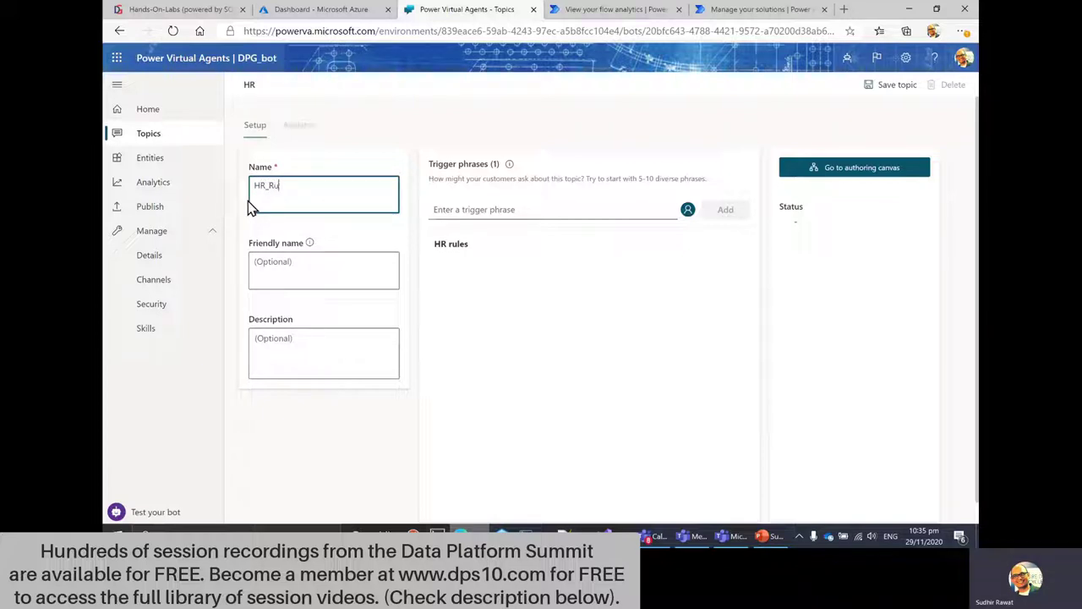
type("les")
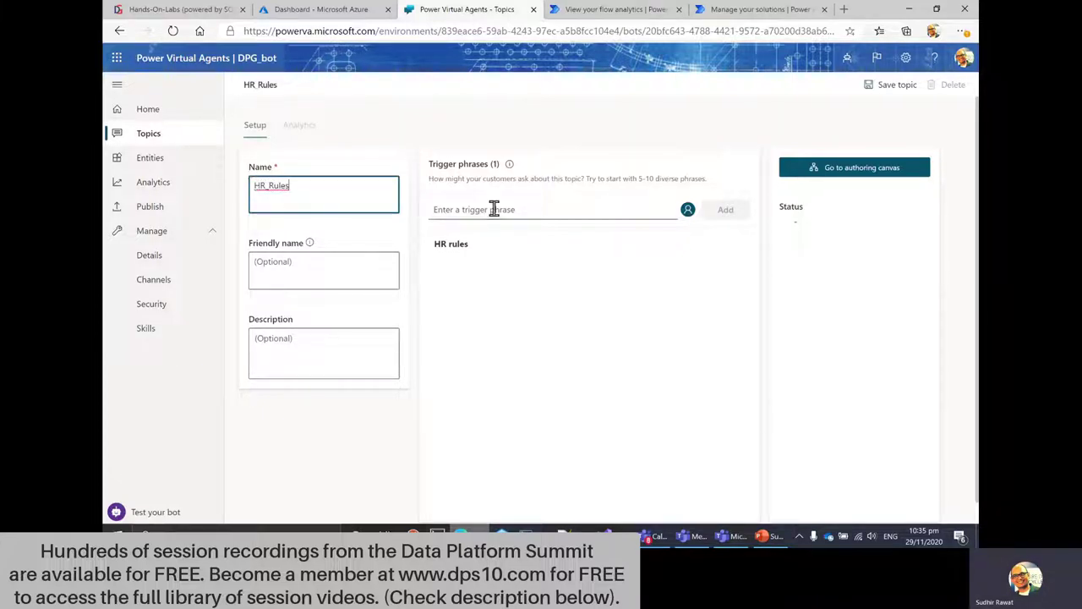
Step: Add "what are HR rules" as a second trigger phrase for the HR_Rules topic
left_click(494, 209)
type("what are ")
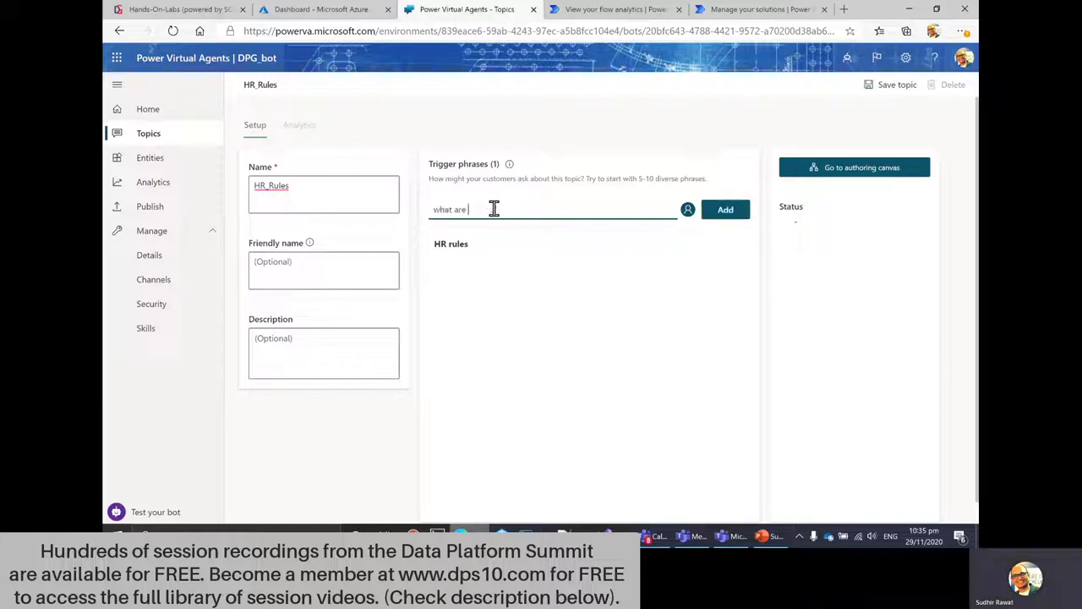
type("HR rules")
left_click(726, 213)
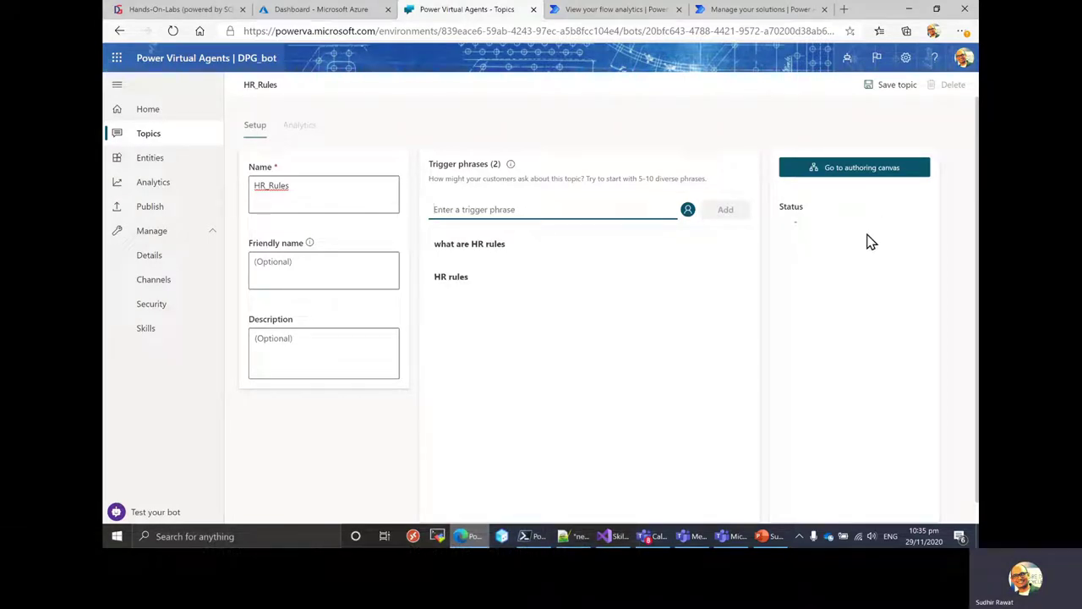
Step: Open the Greeting topic in the authoring canvas and delete its "test" message node
left_click(149, 140)
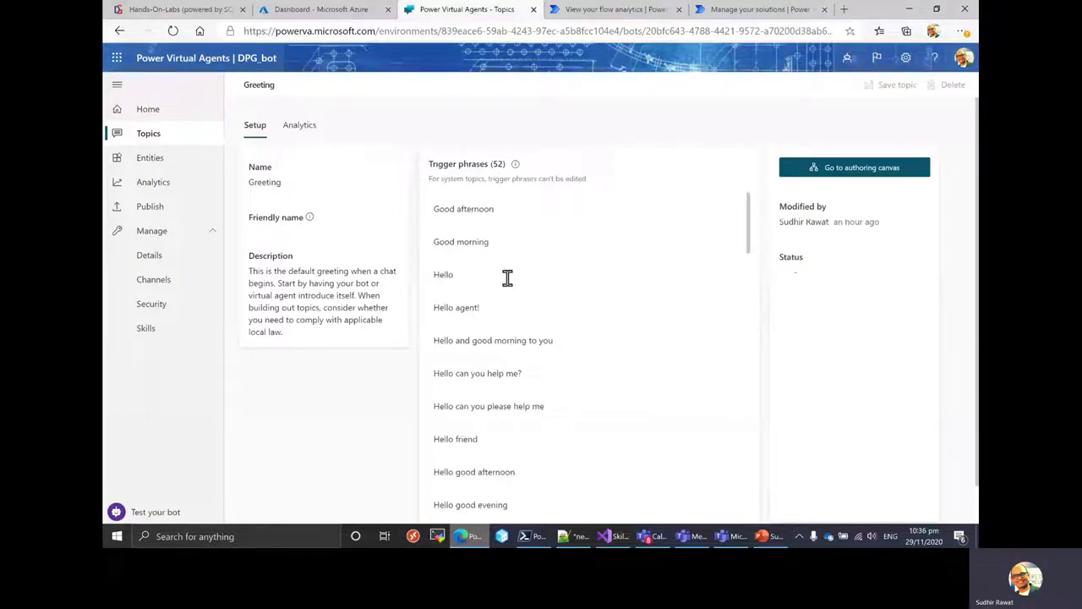
scroll(514, 288, "down", 1)
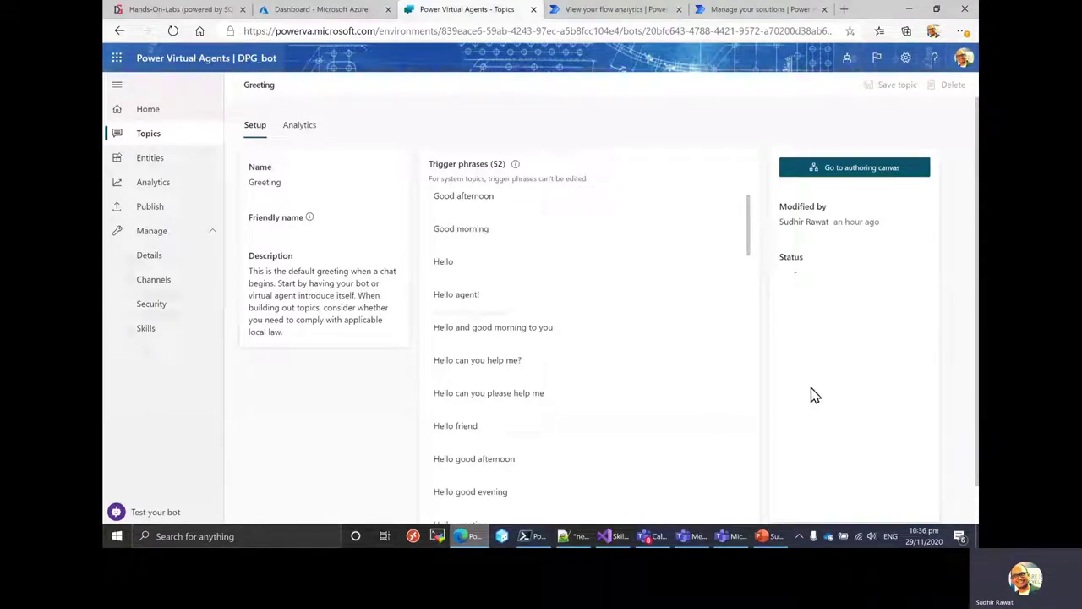
left_click(862, 169)
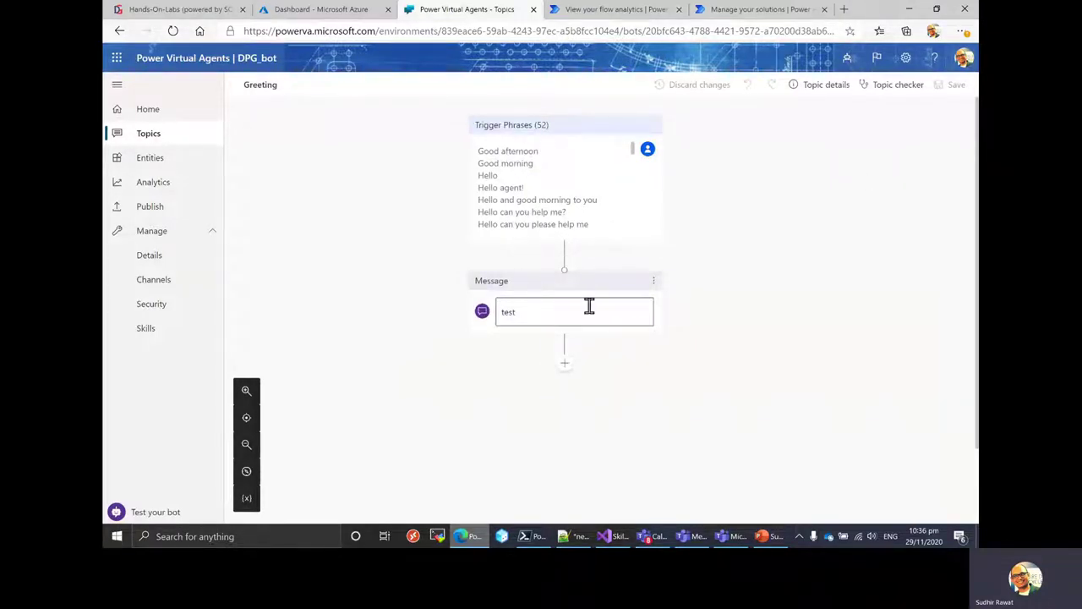
left_click(653, 281)
left_click(681, 281)
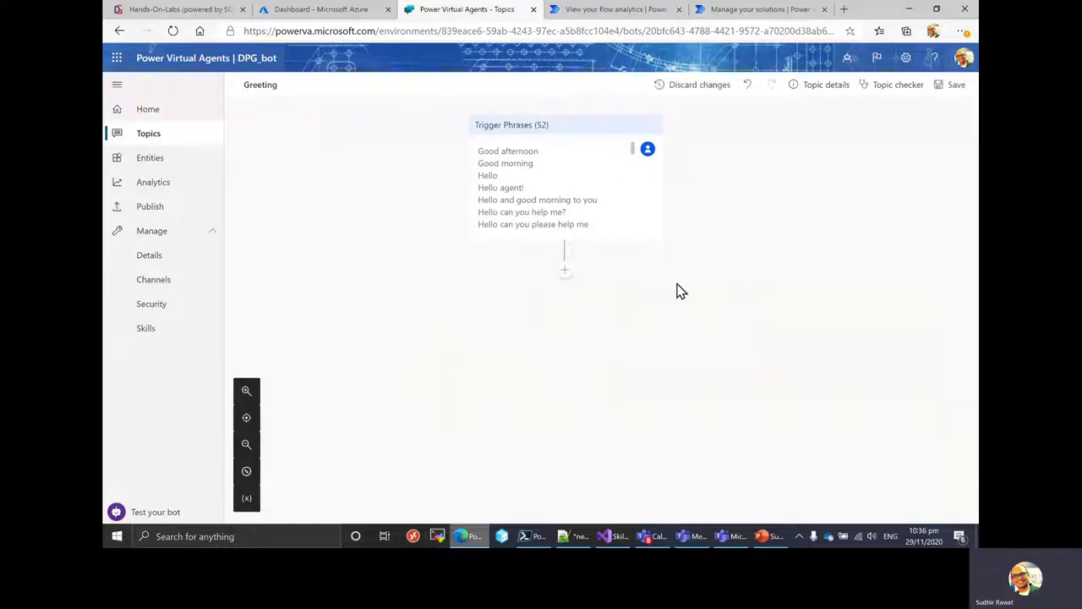
Step: Add a message node under the Greeting trigger phrases reading "Hi, I am DPGbot and I can answer you few things about it."
left_click(565, 273)
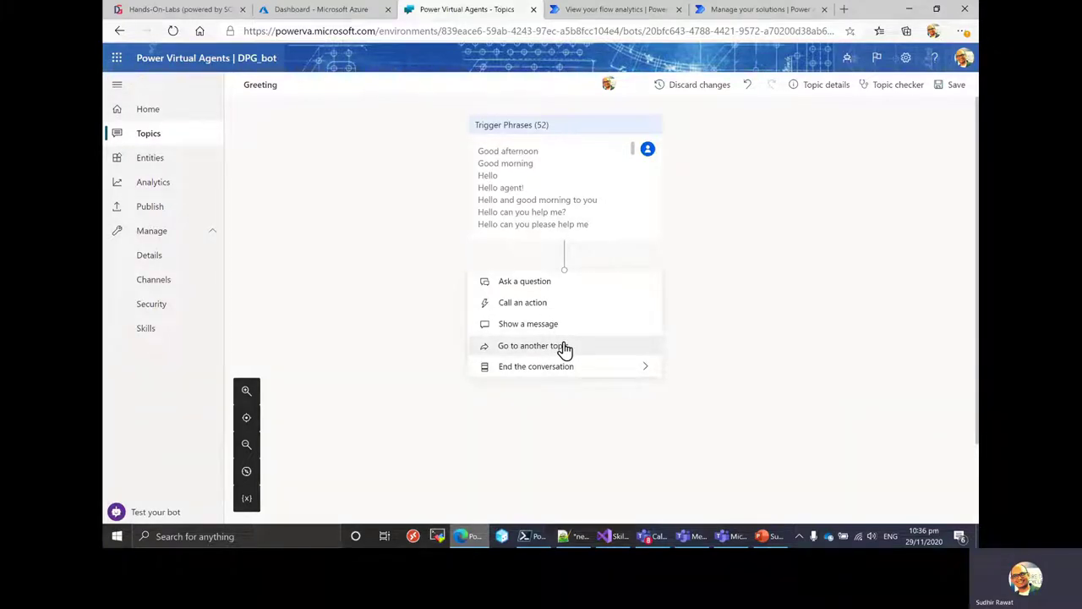
scroll(555, 359, "down", 1)
mouse_move(558, 364)
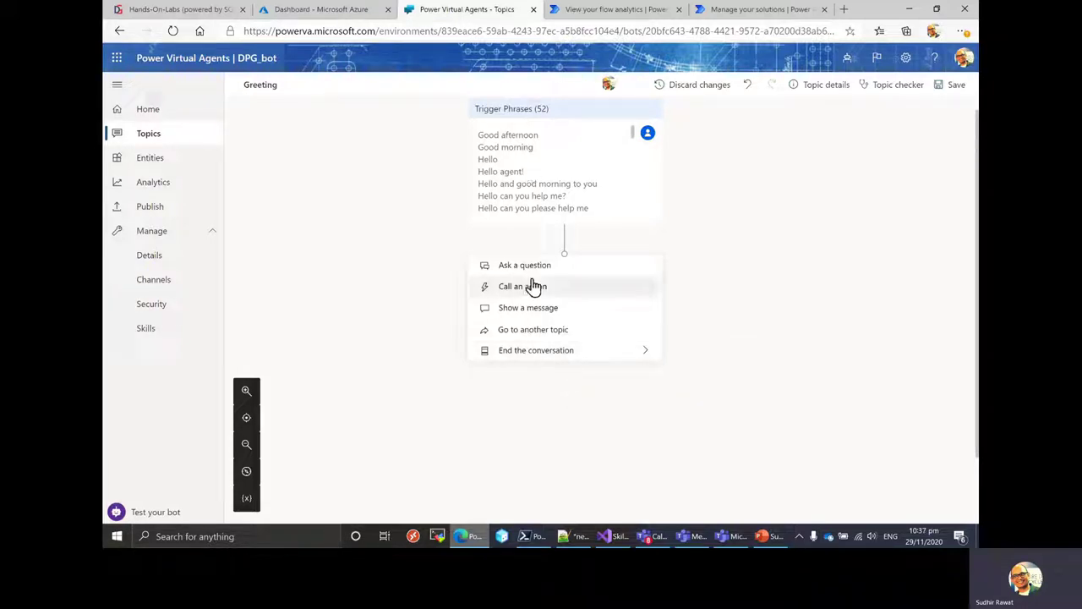
left_click(558, 311)
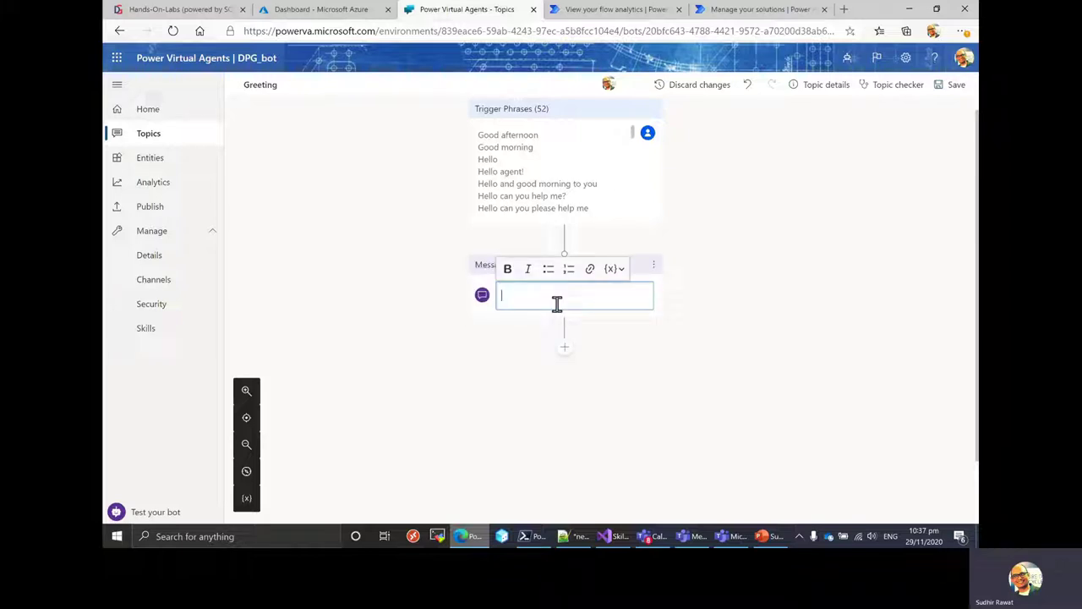
type("Hi")
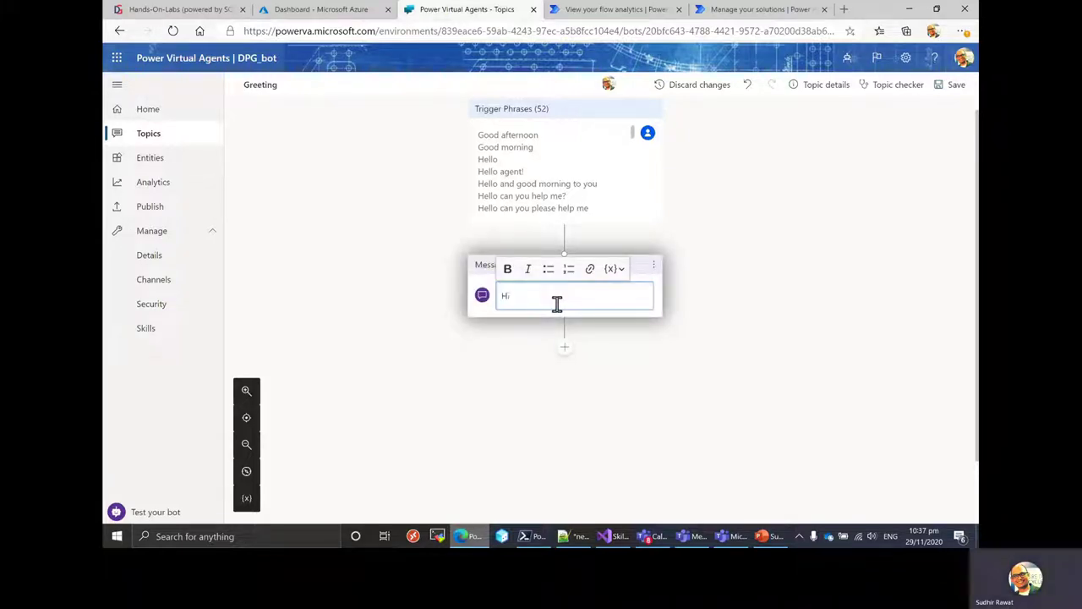
type(", I am DPG")
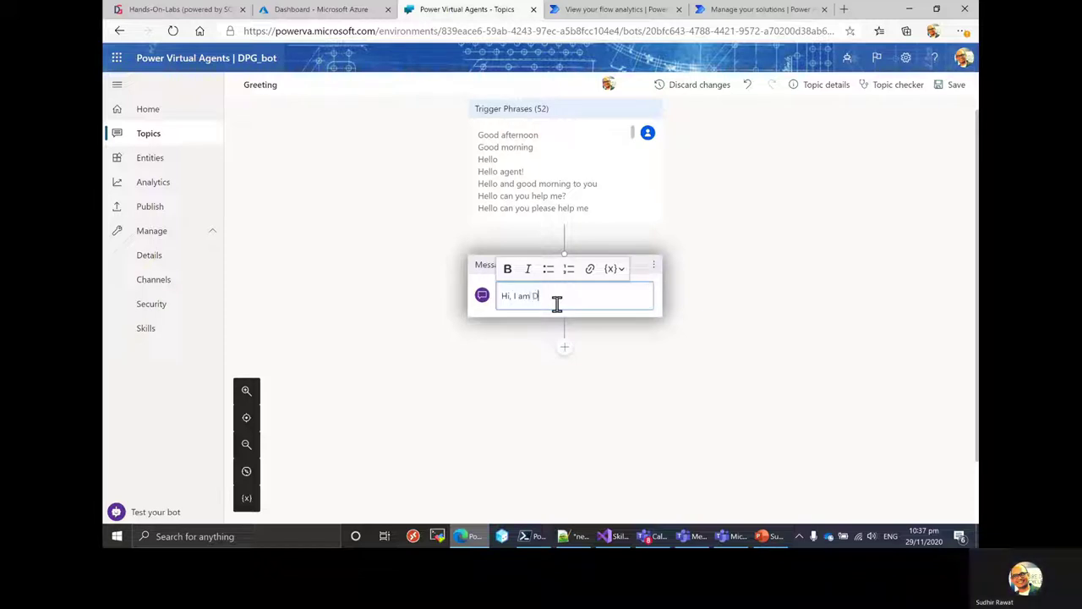
type("_")
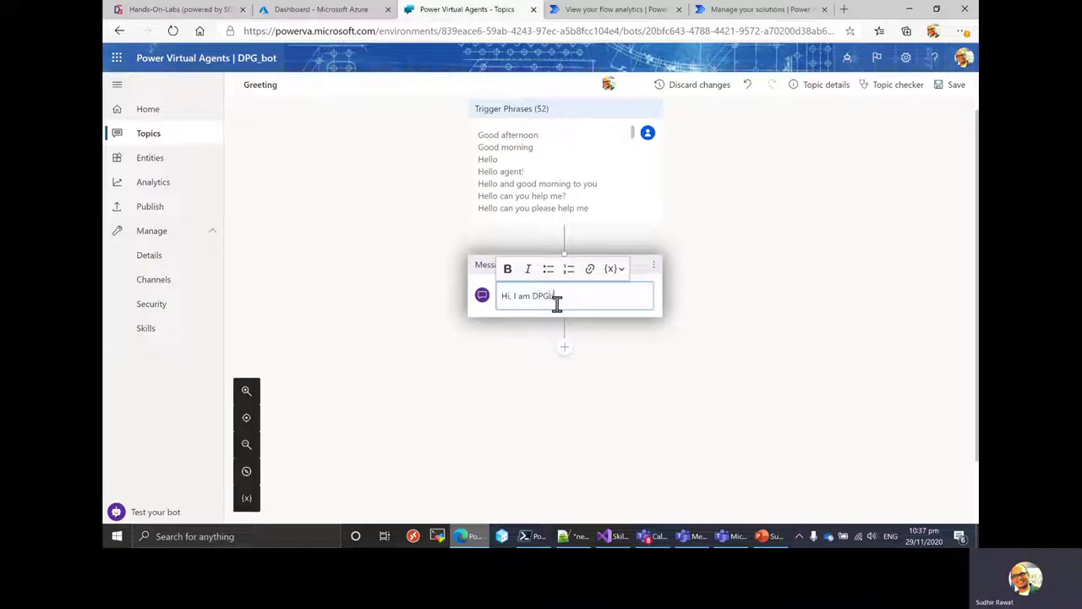
type("bot")
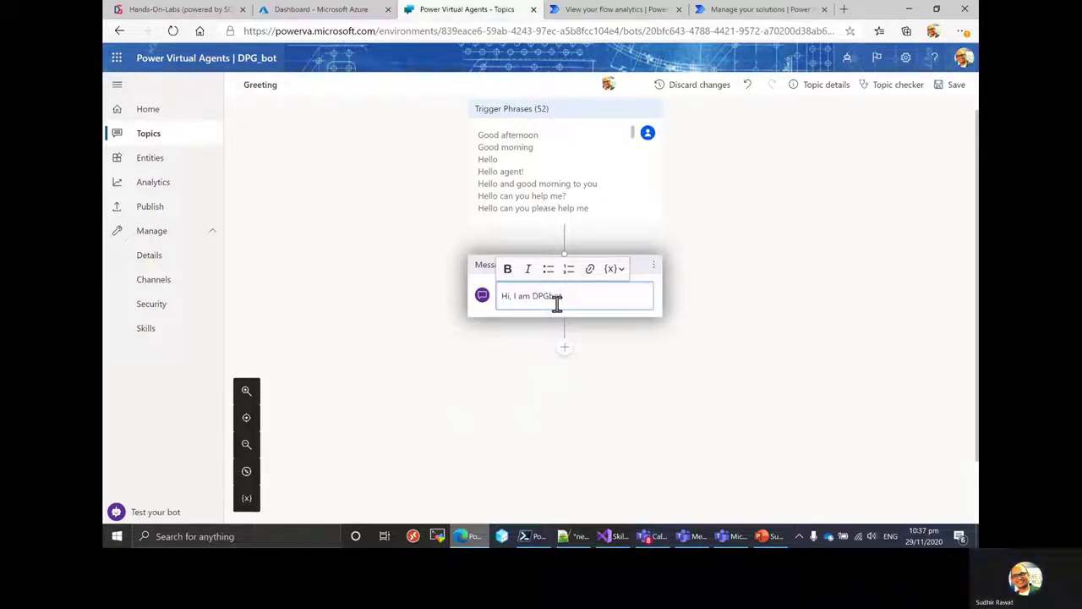
type(" and I can")
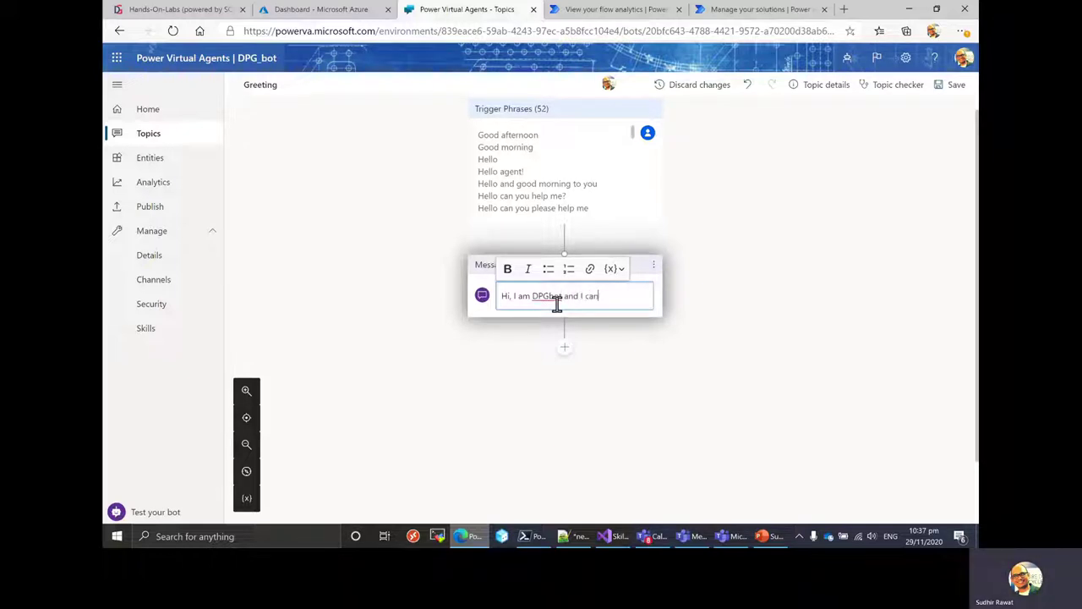
type(" answer you few")
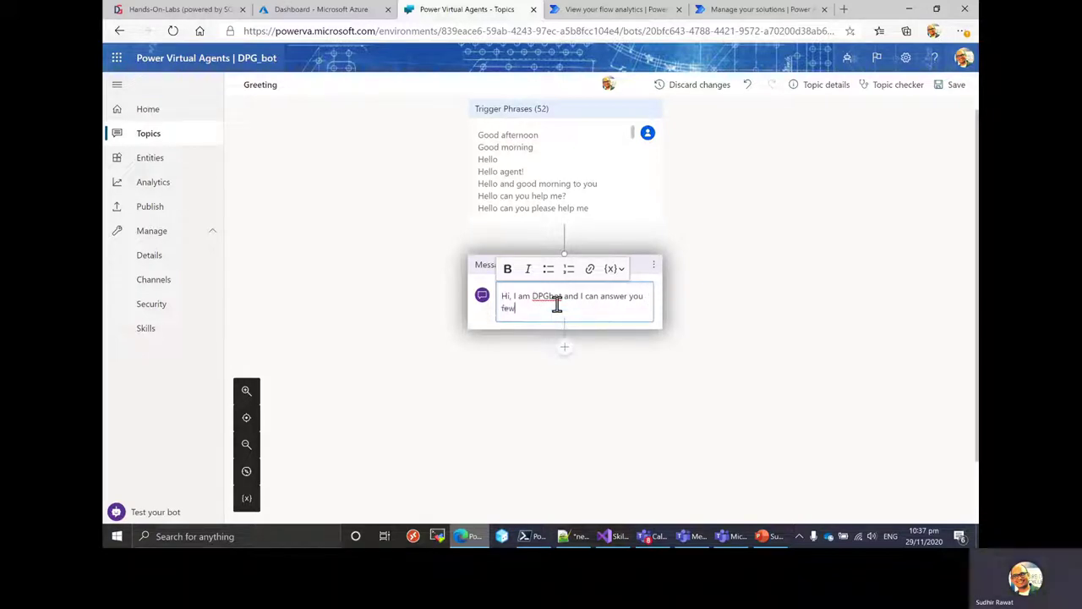
type(" things about it.")
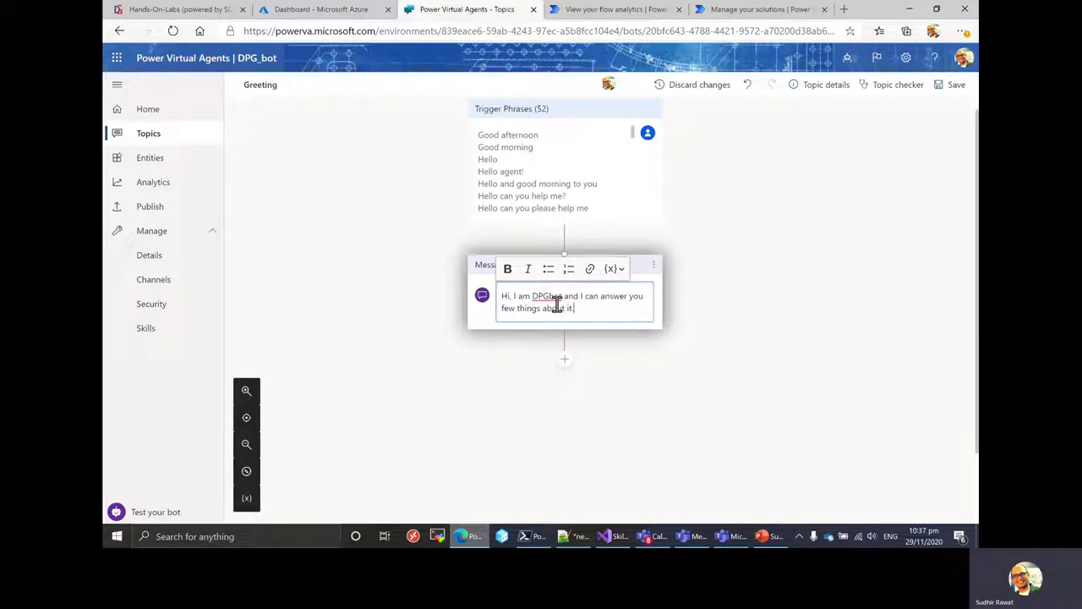
Step: Add a question node below the greeting message asking "What is your name ?"
left_click(566, 360)
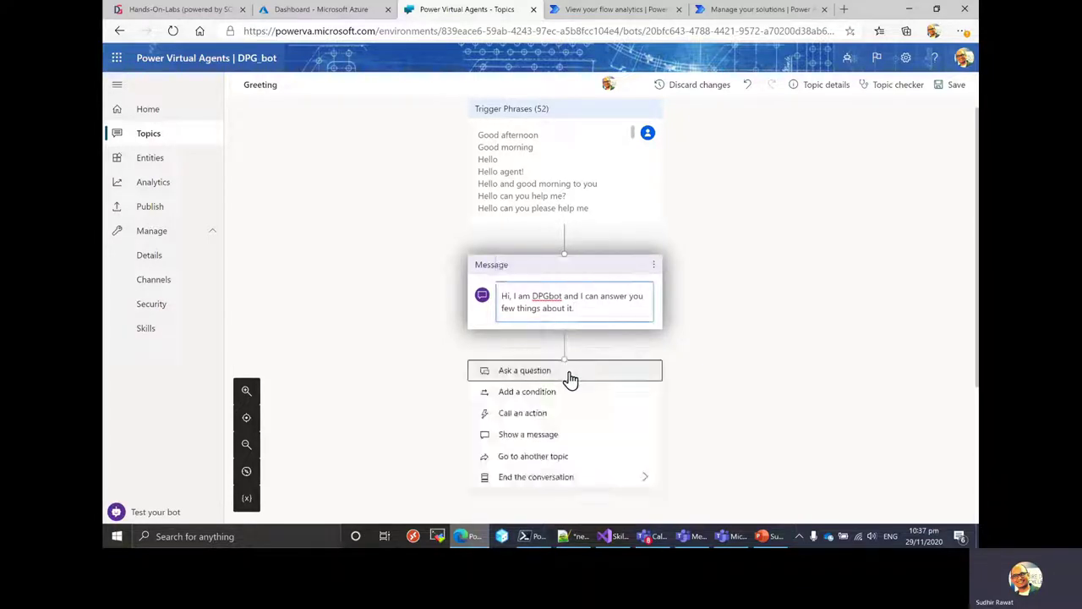
left_click(569, 375)
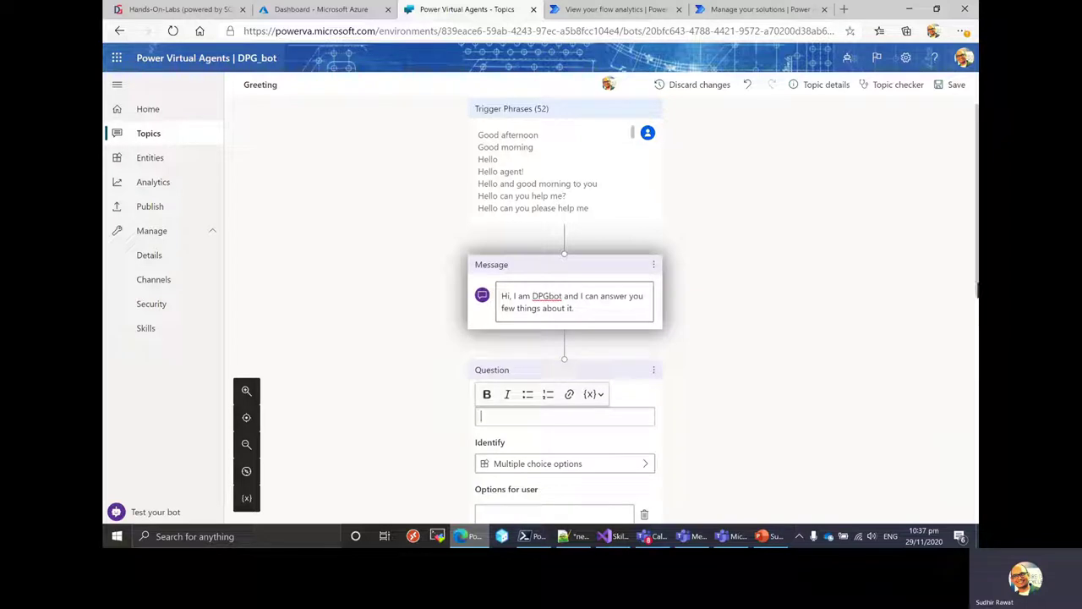
left_click(585, 420)
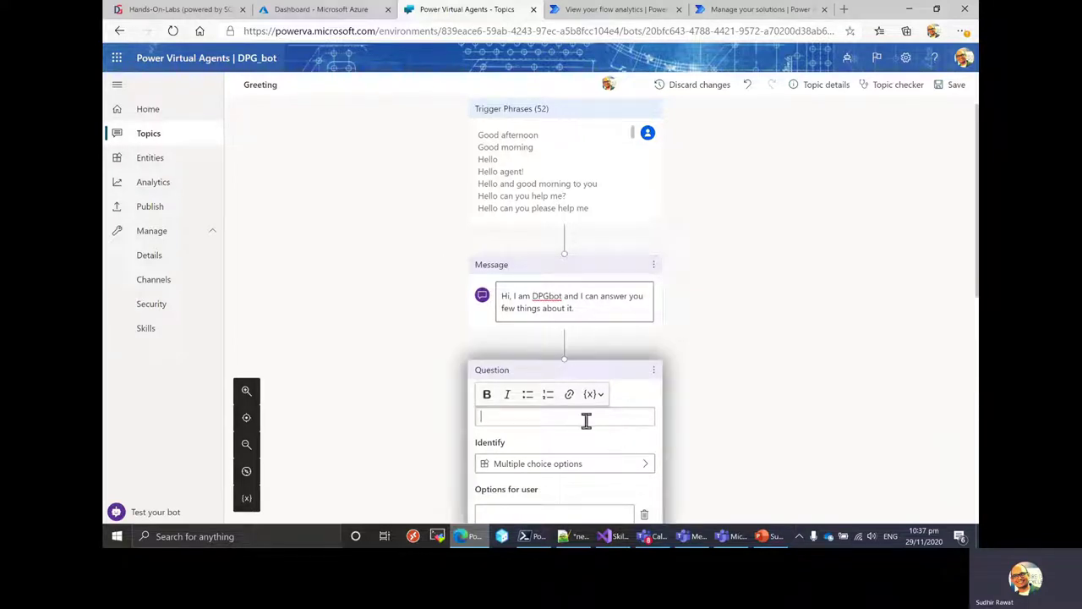
type("What is your name ?")
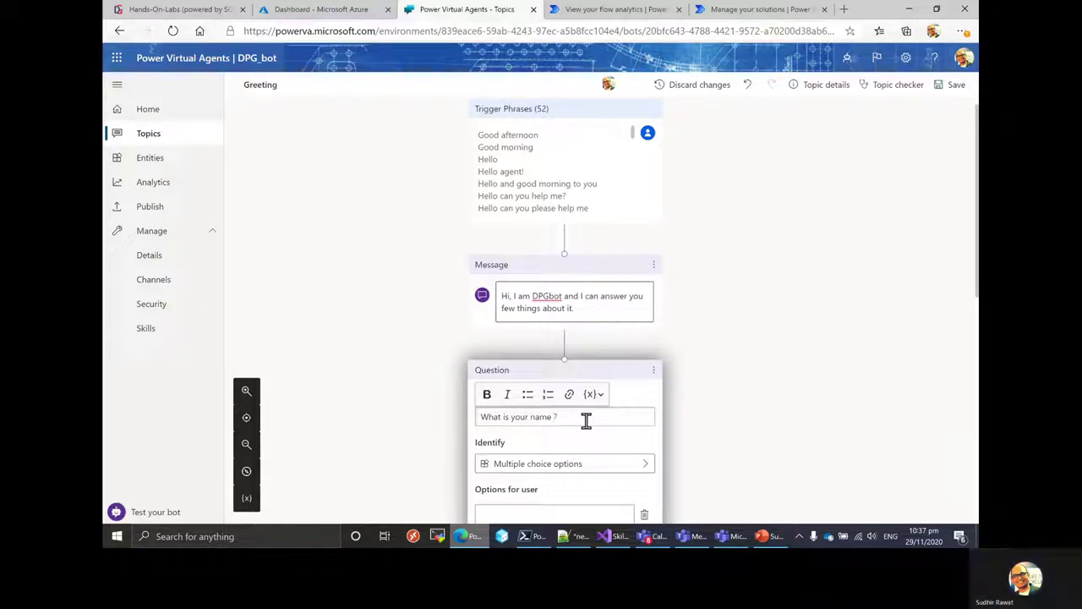
Step: Set the name question to identify the prebuilt Person name entity, searching the entities for "Name"
left_click(625, 471)
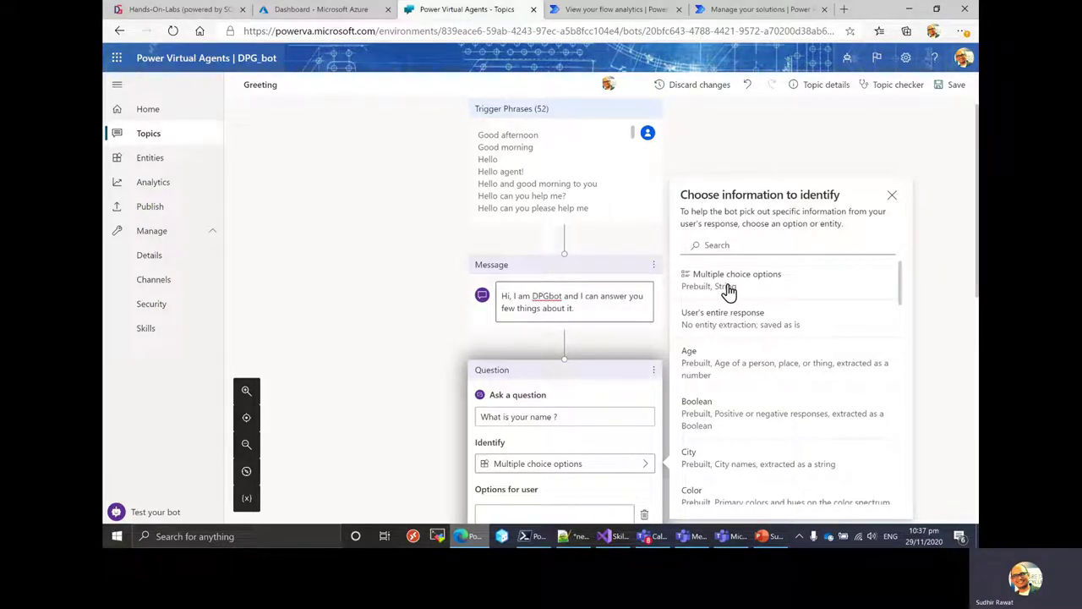
left_click(428, 378)
scroll(420, 338, "down", 1)
scroll(418, 321, "down", 1)
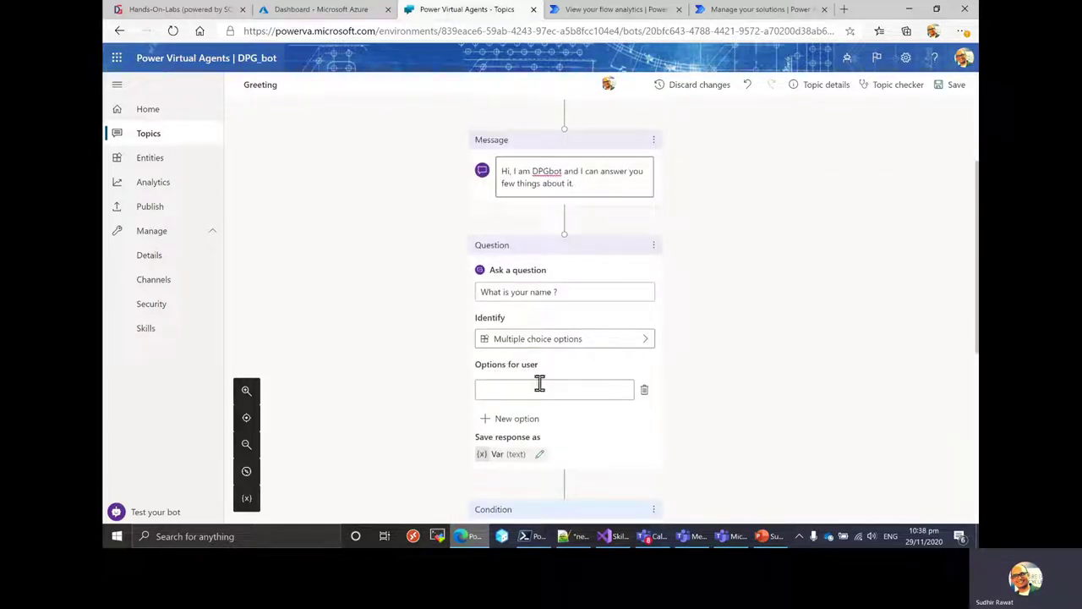
left_click(599, 343)
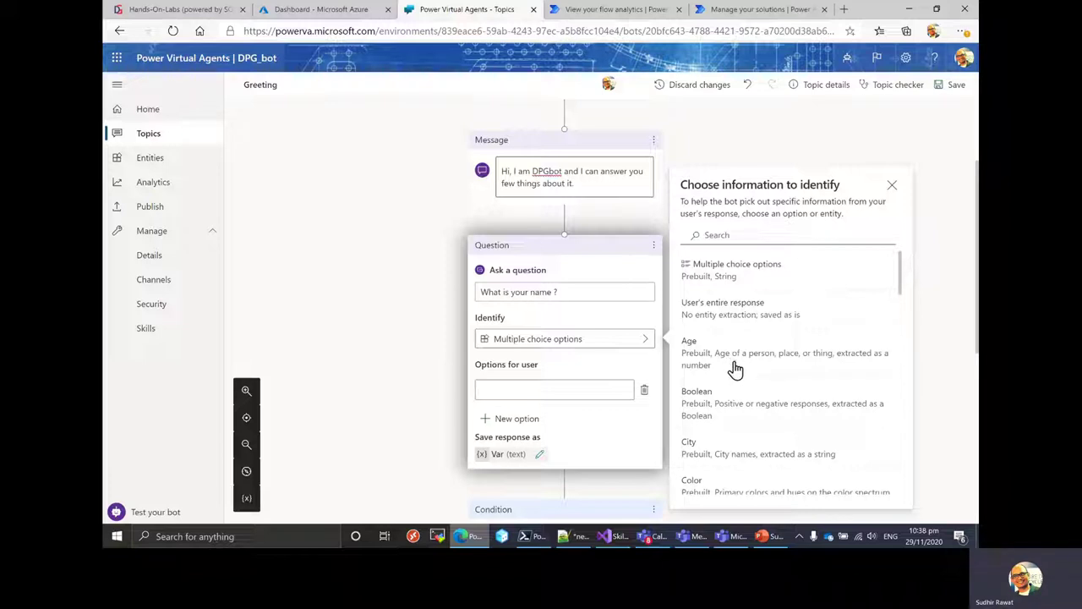
left_click(720, 236)
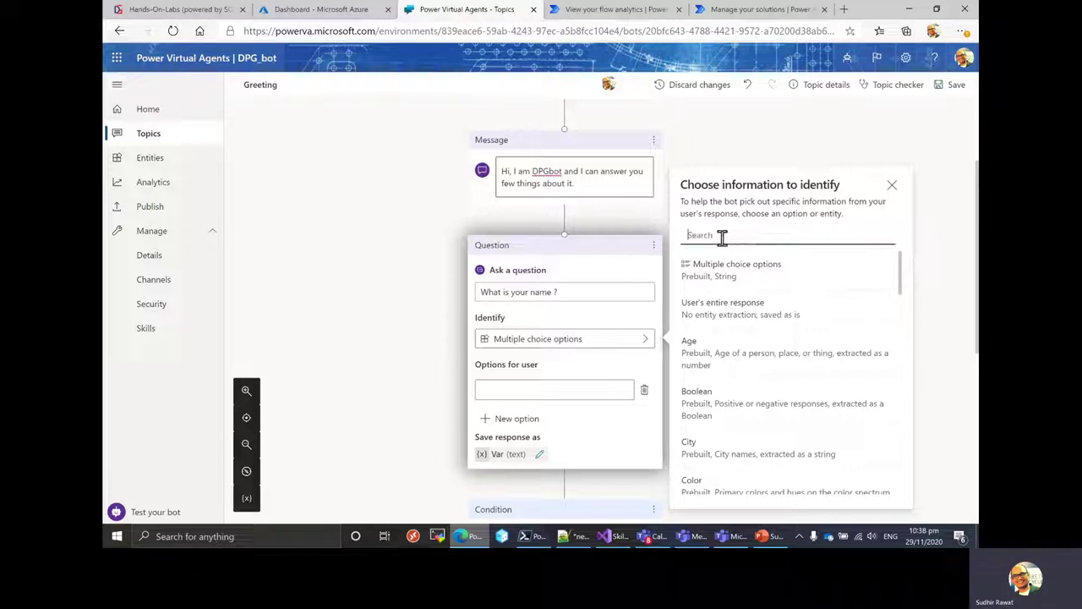
type("Name")
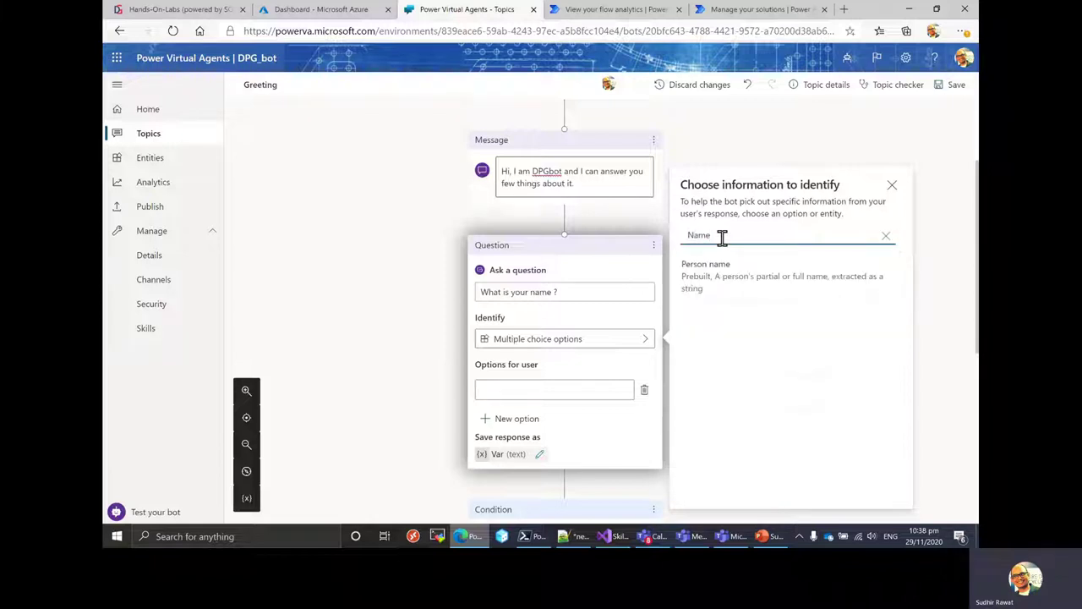
left_click(732, 272)
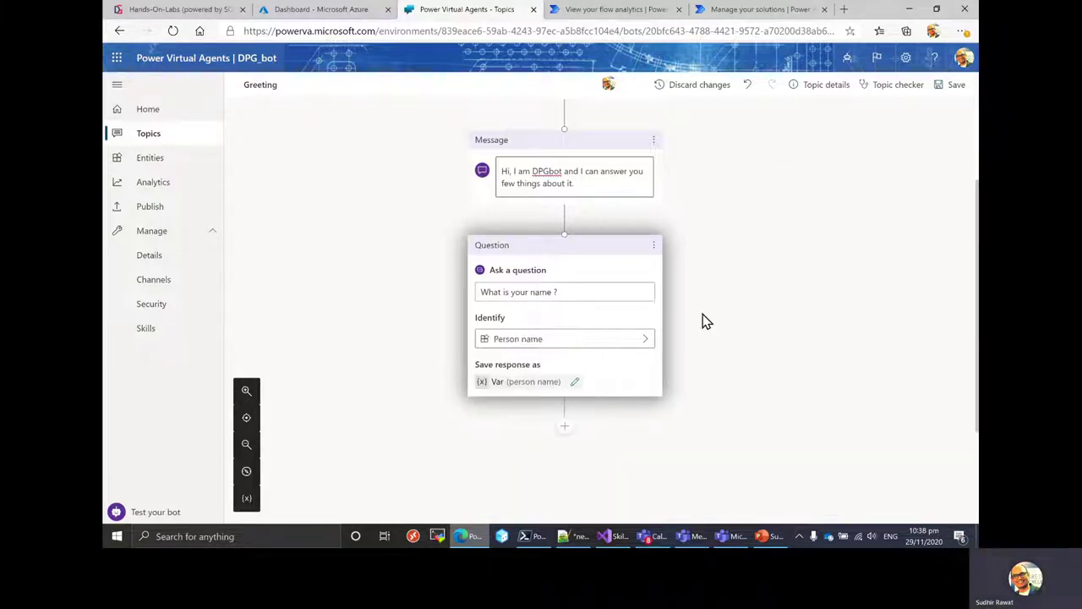
Step: Rename the name question's response variable to PersonName, keeping its topic scope, and save the Greeting topic
left_click(575, 382)
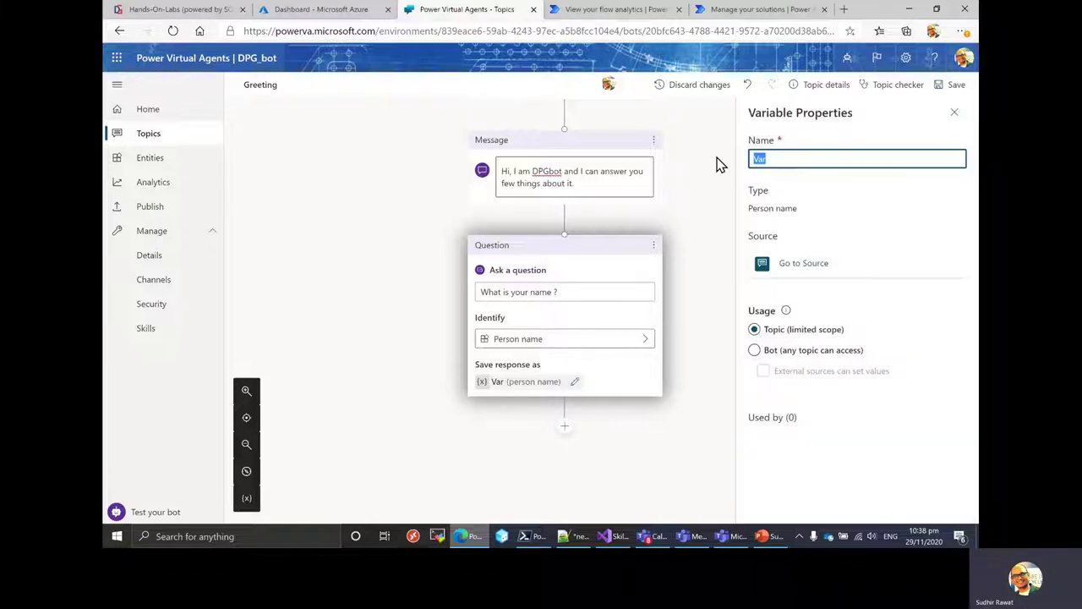
type("P")
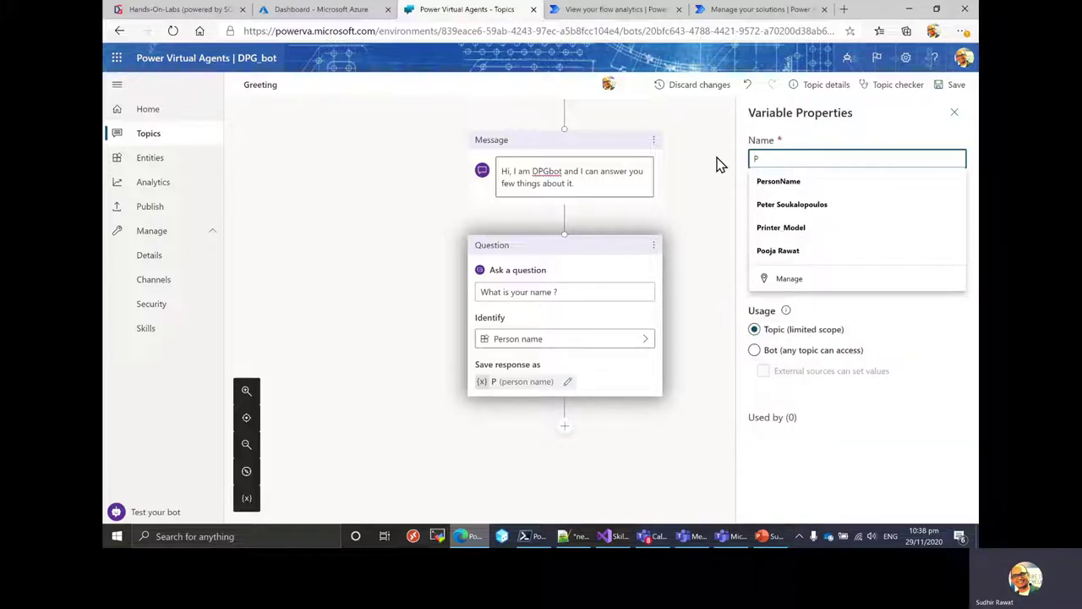
type("erson")
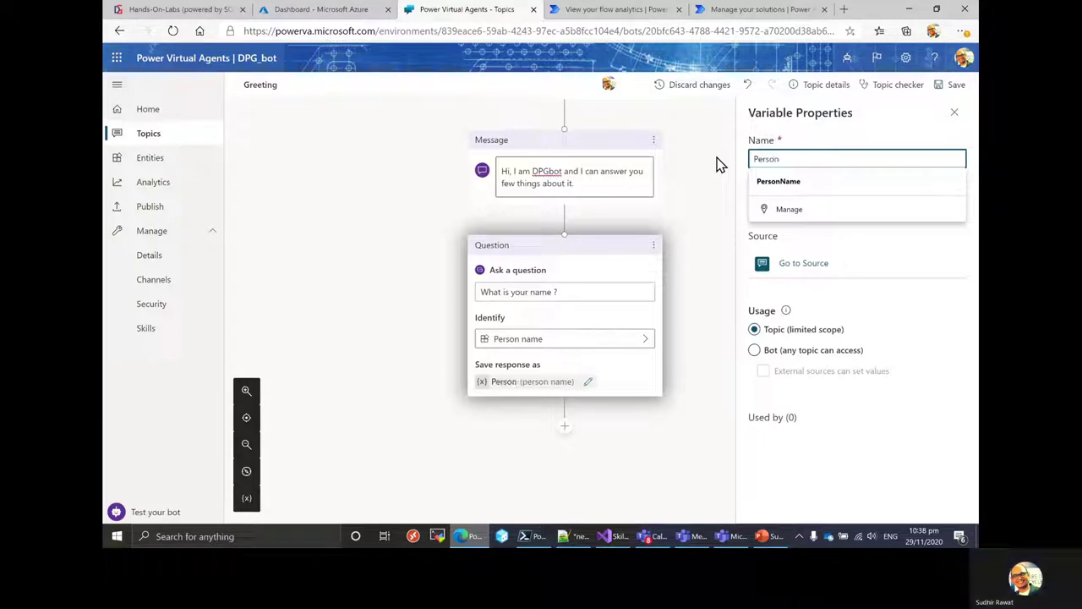
type("Name")
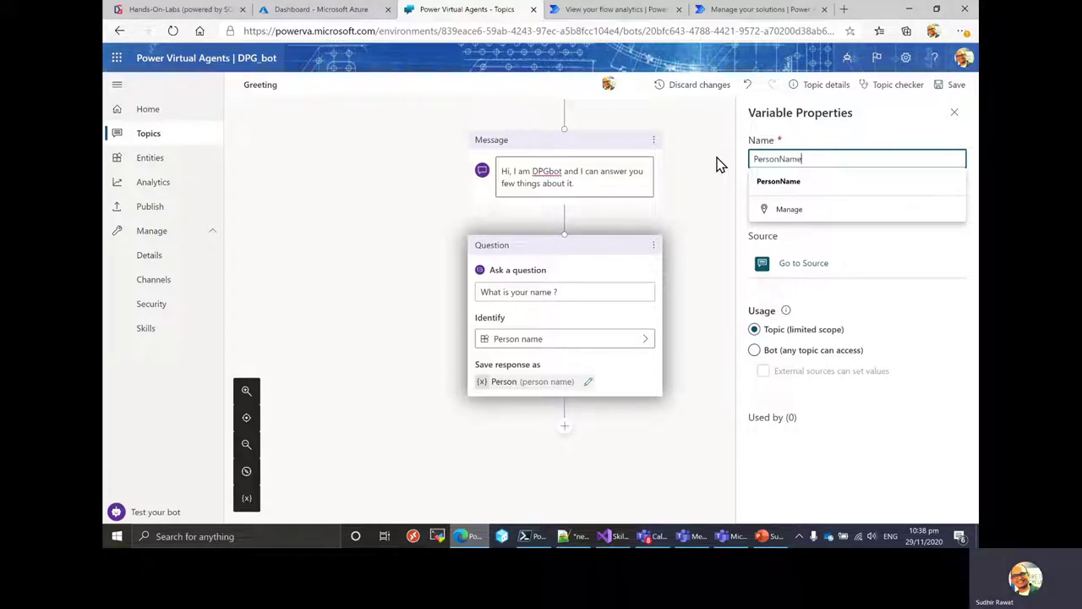
left_click(887, 456)
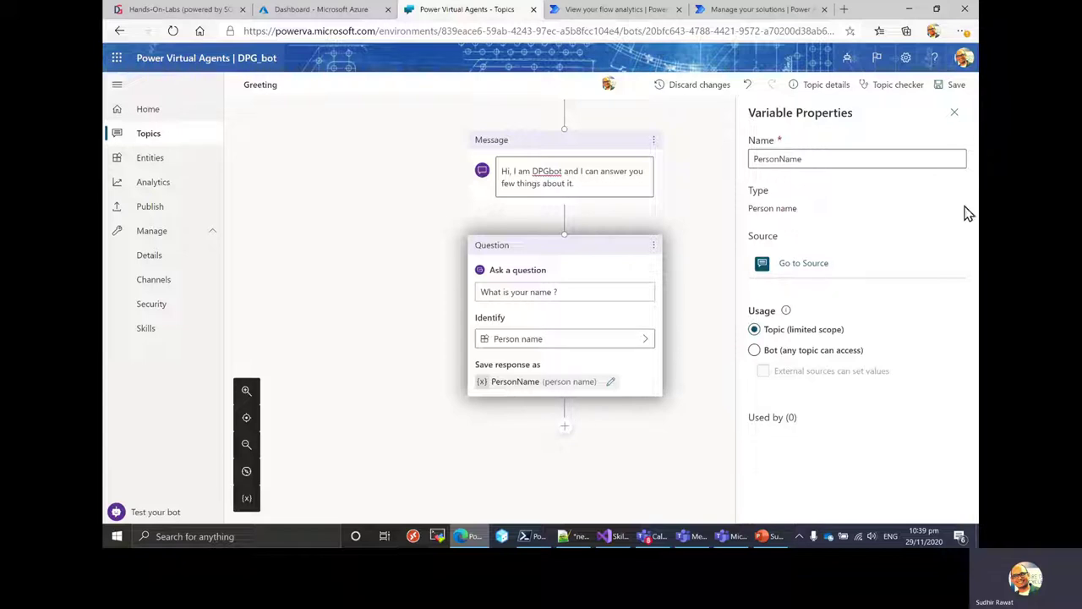
left_click(956, 118)
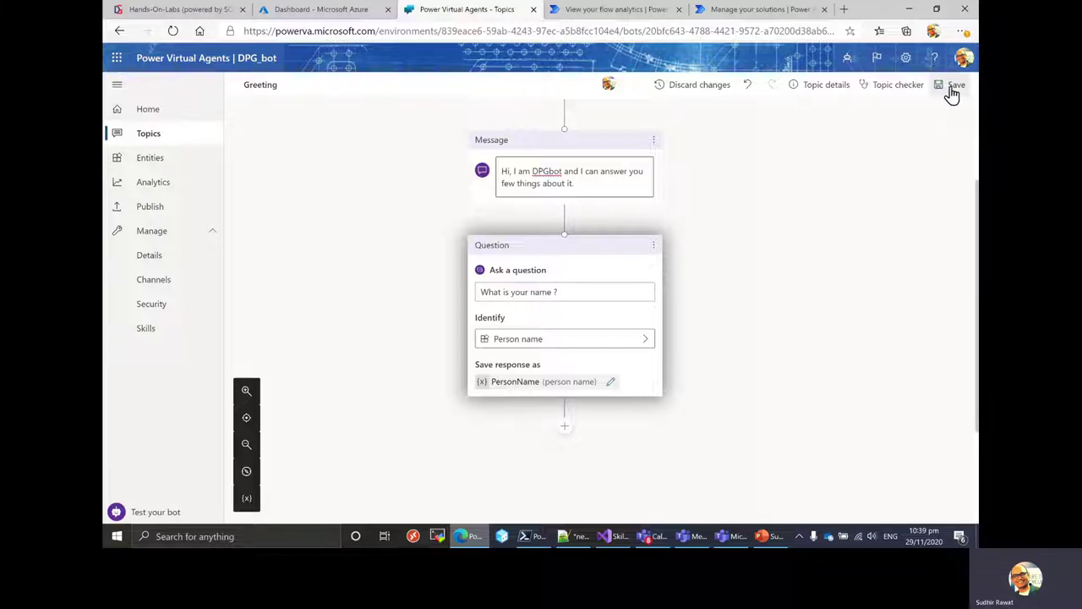
left_click(954, 87)
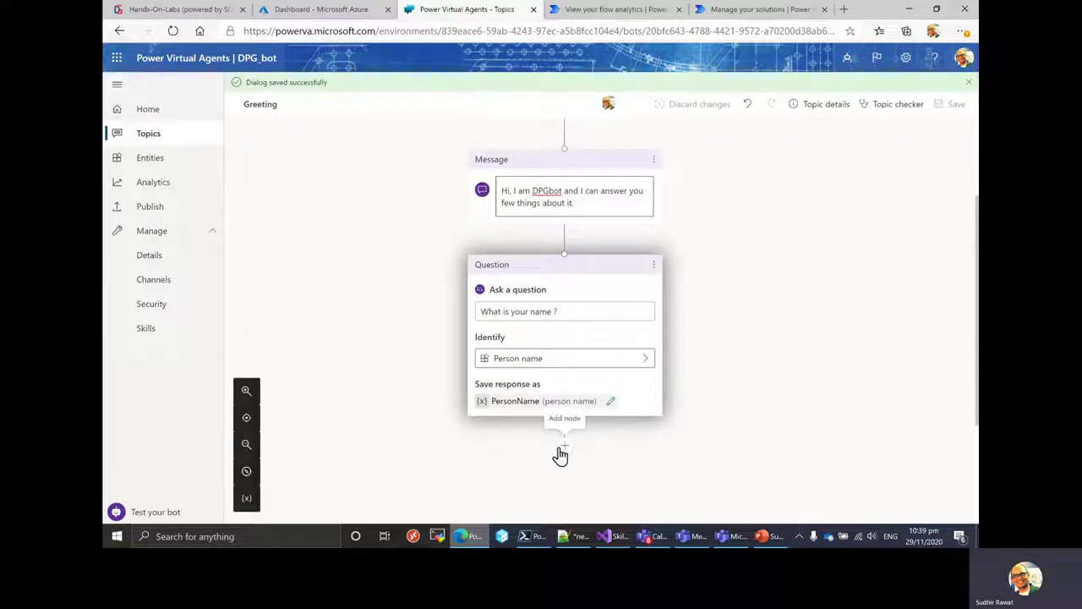
Step: Add a message node below the name question reading "Nice to emeet you" followed by the PersonName variable and "!"
scroll(525, 300, "down", 1)
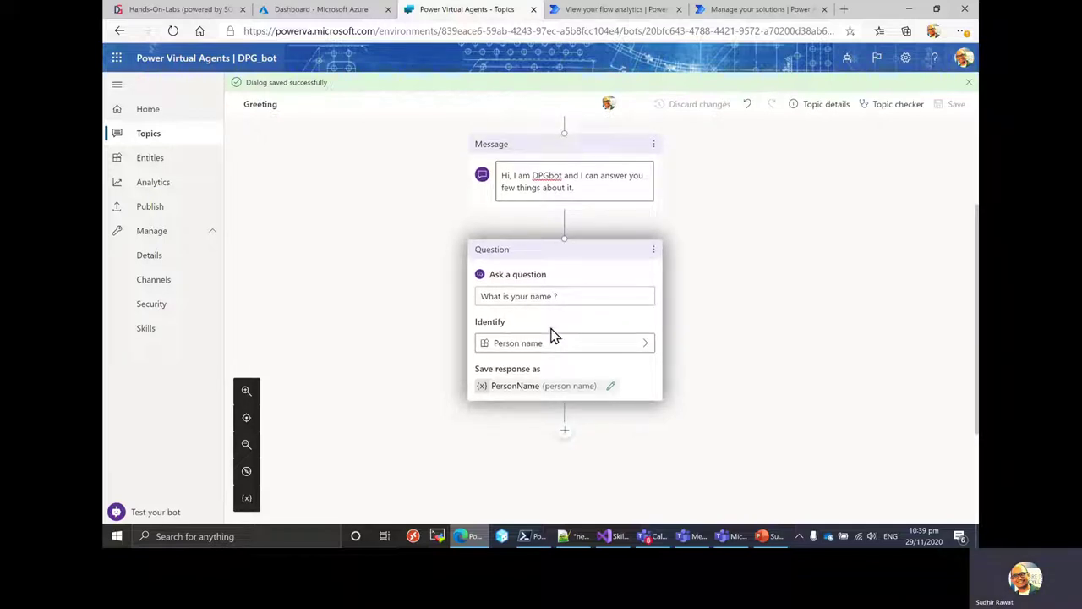
left_click(565, 431)
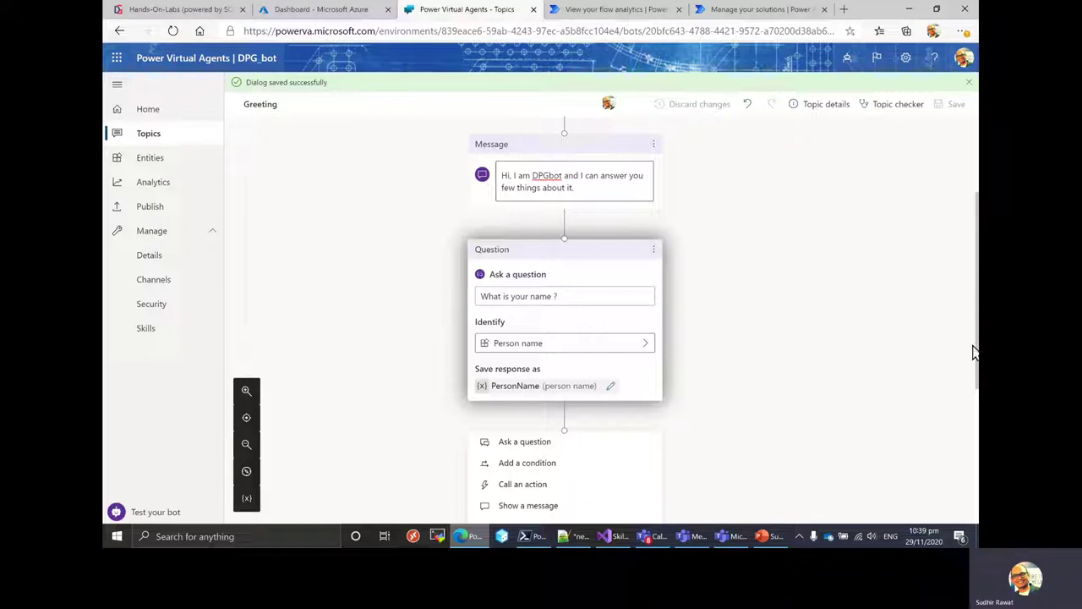
scroll(978, 347, "down", 2)
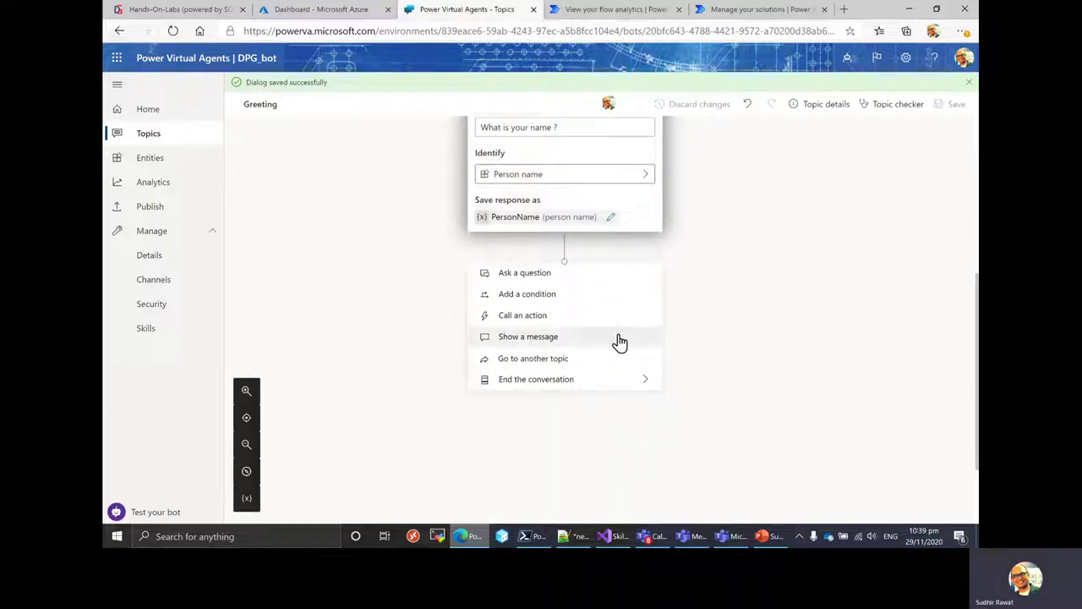
left_click(555, 342)
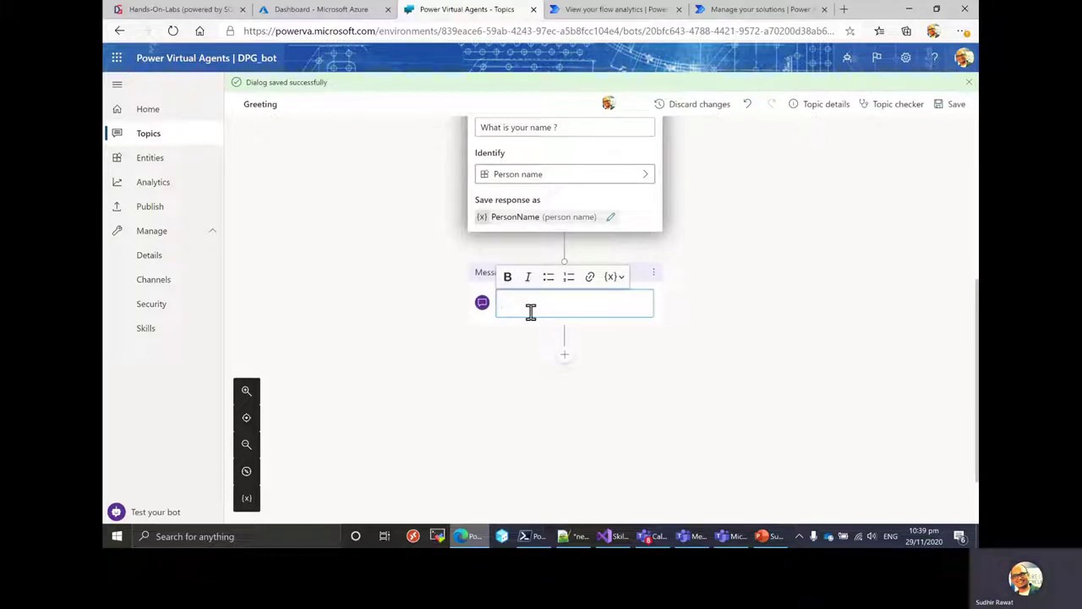
type("Nice toy")
key("BackSpace")
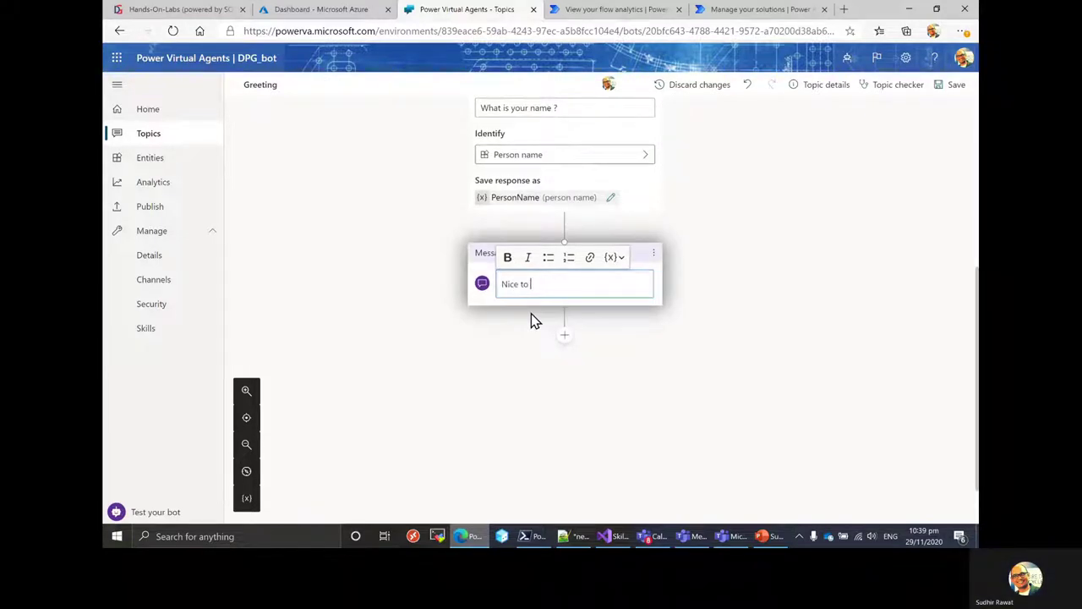
type("me")
type("meet you")
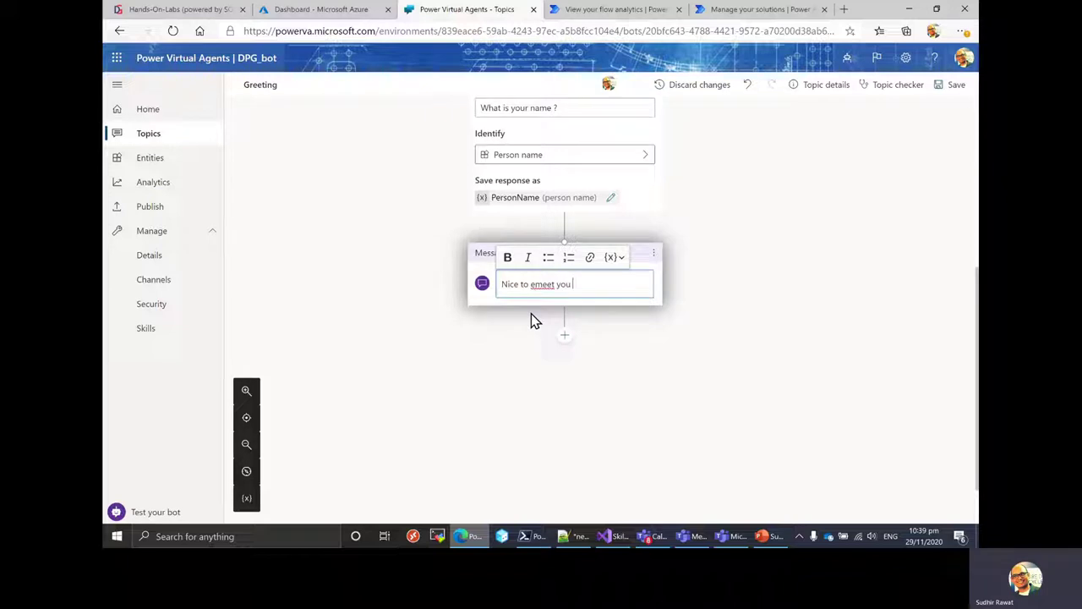
left_click(623, 258)
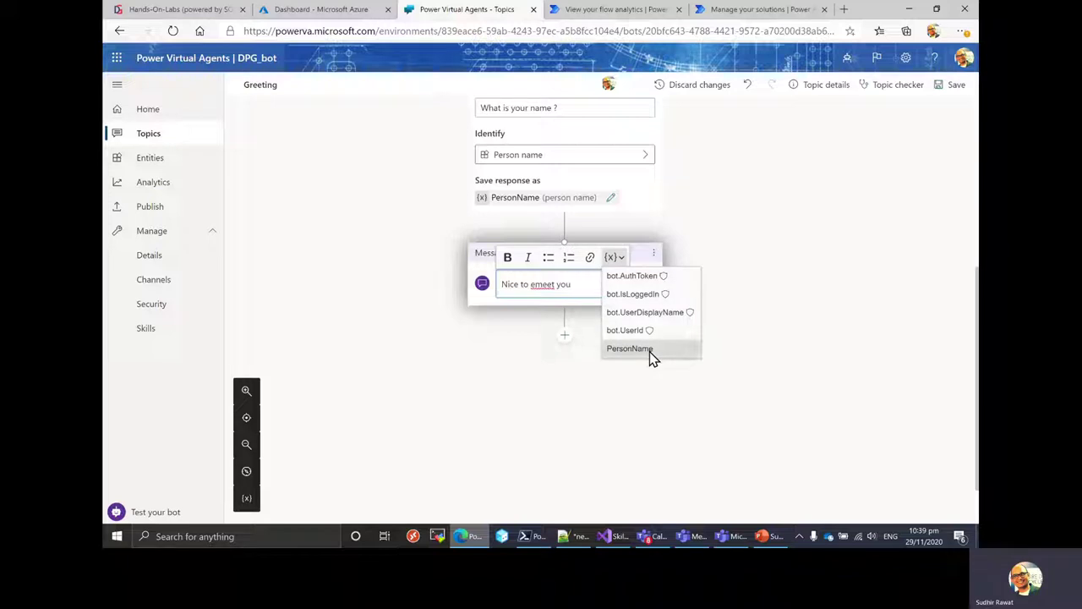
left_click(651, 357)
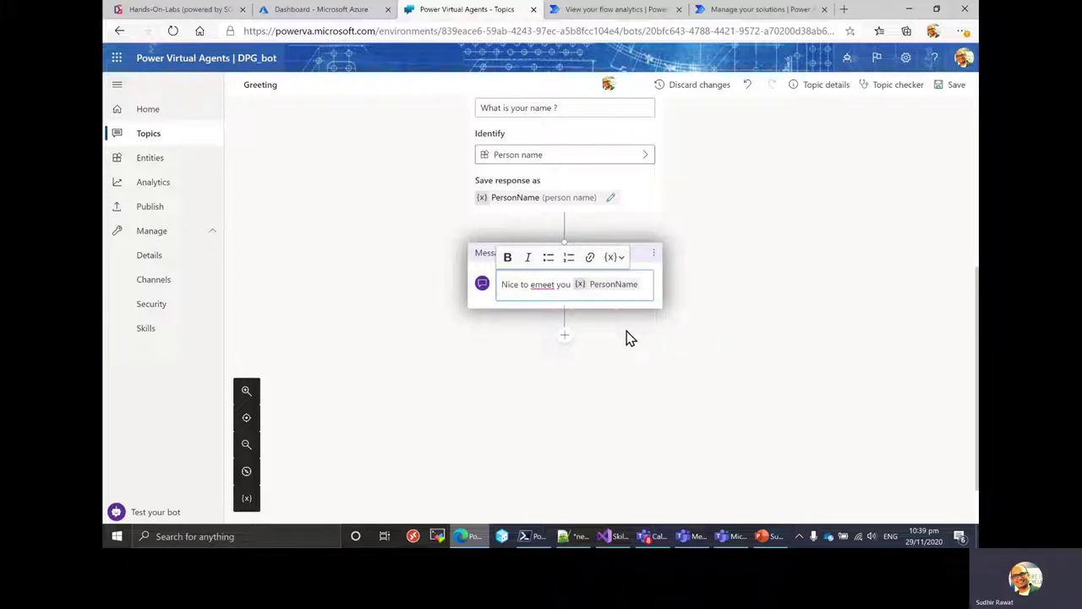
type("!")
key("Return")
type("Let")
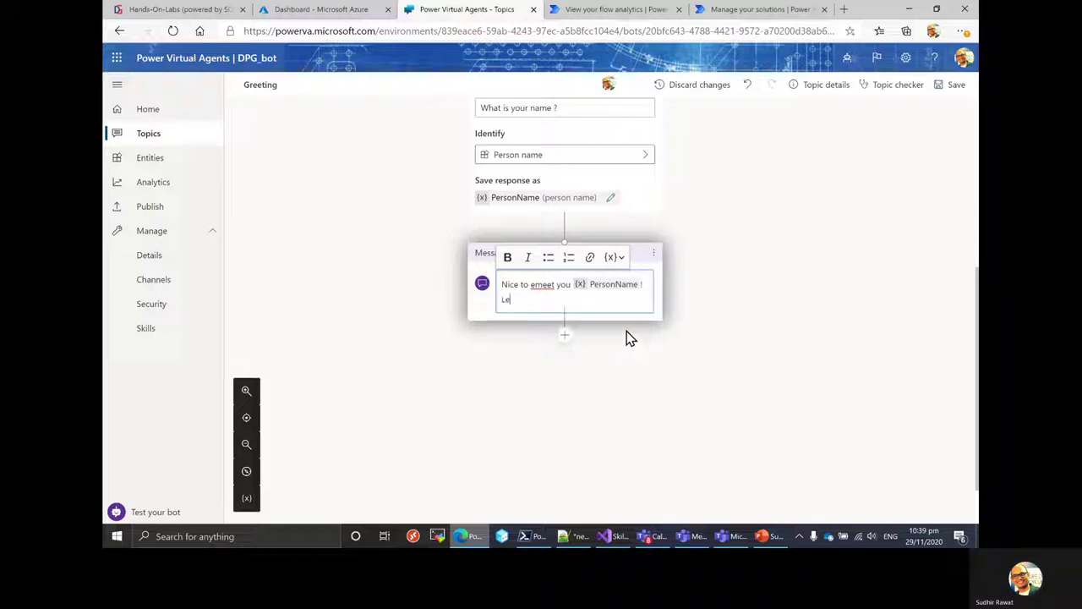
type(" me")
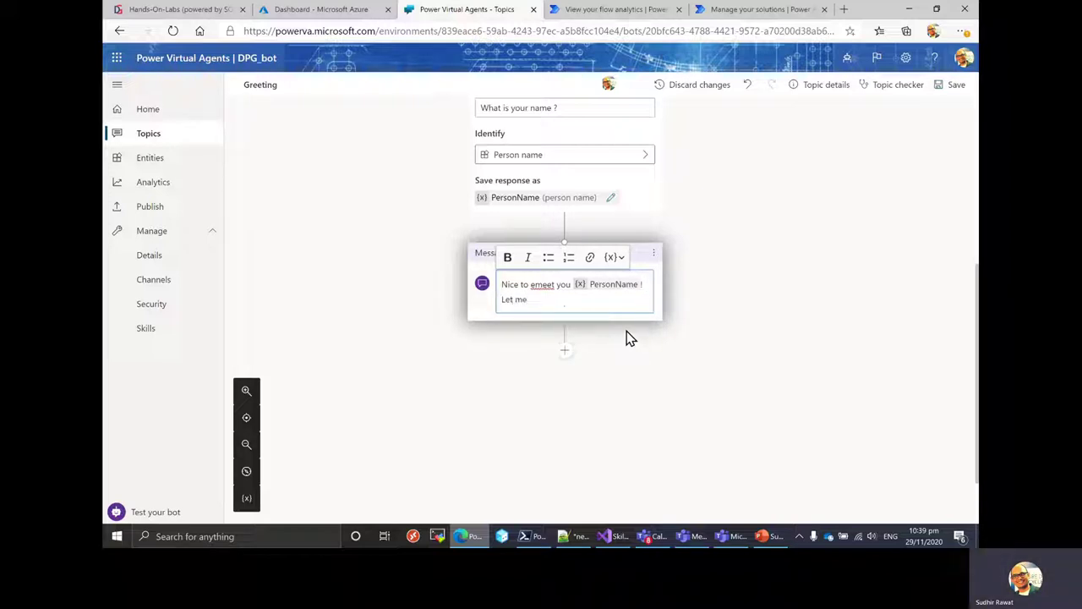
type(" know")
key("BackSpace")
key("BackSpace")
key("BackSpace")
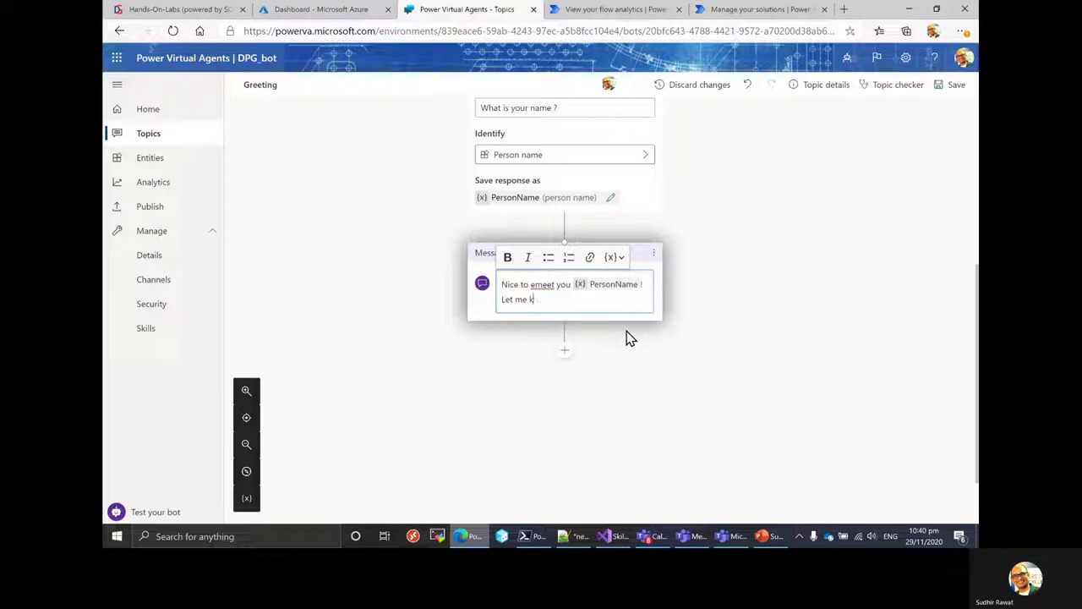
key("BackSpace")
key("BackSpace")
key("BackSpace")
key("BackSpace")
key("BackSpace")
key("BackSpace")
key("BackSpace")
key("BackSpace")
key("BackSpace")
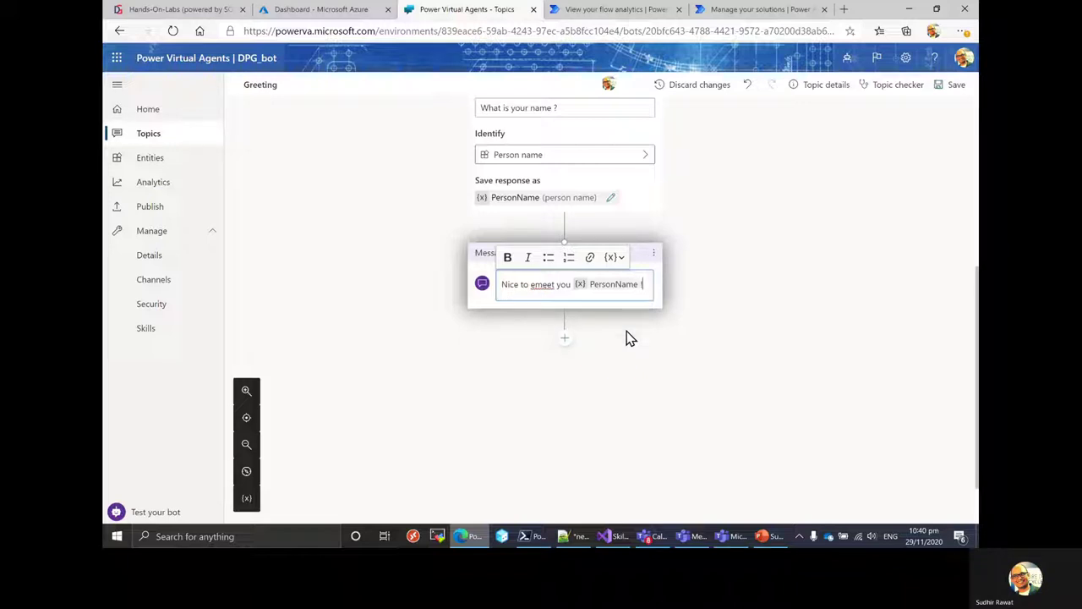
Step: Add a question node below the "Nice to emeet you" message asking "Tell me what you want to know about DPG?"
left_click(564, 339)
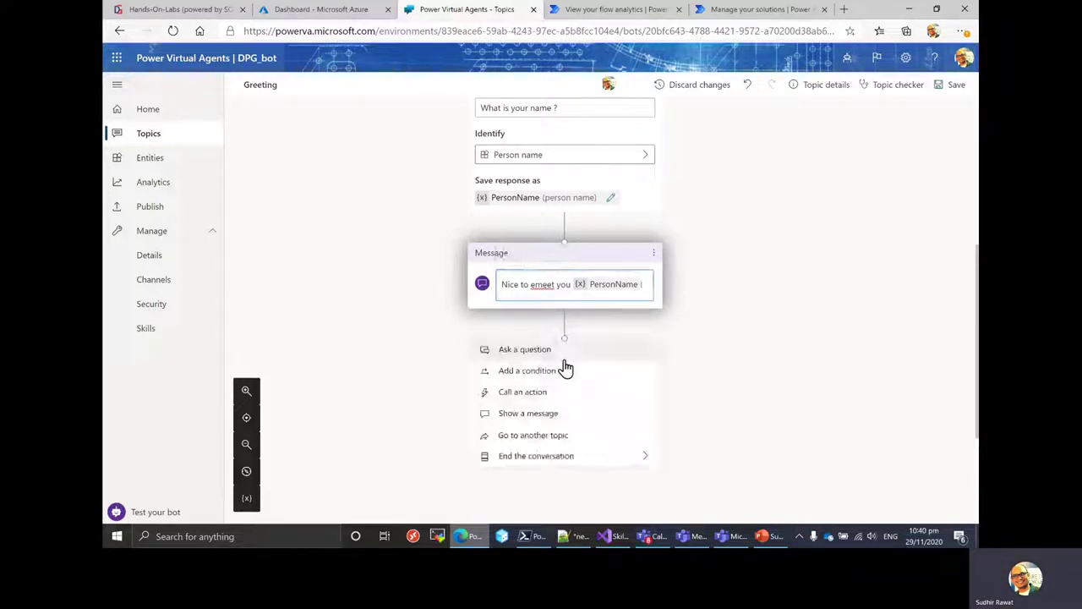
left_click(562, 352)
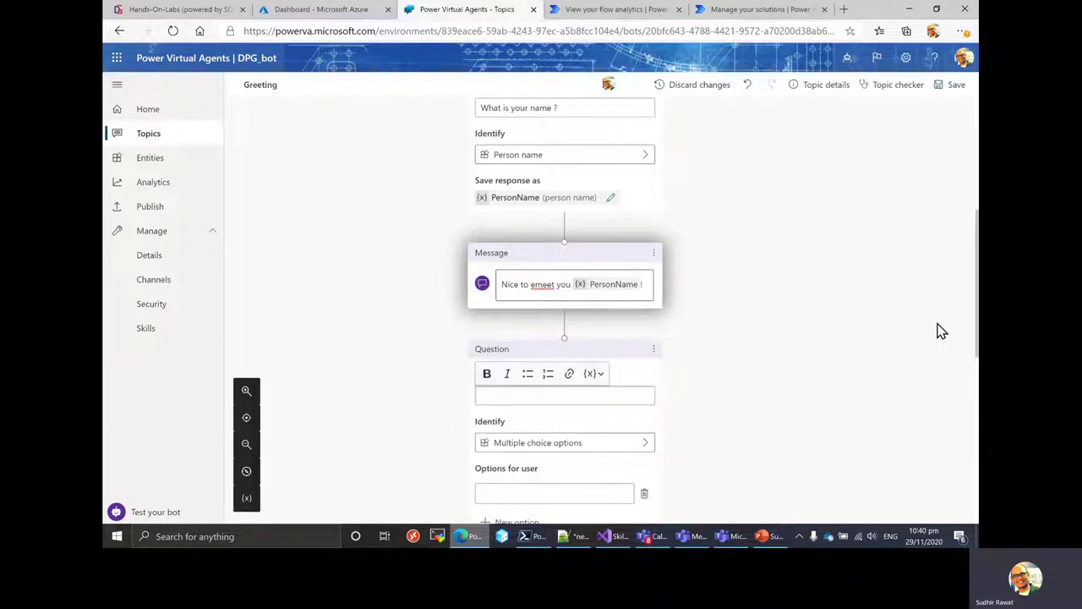
left_click(600, 397)
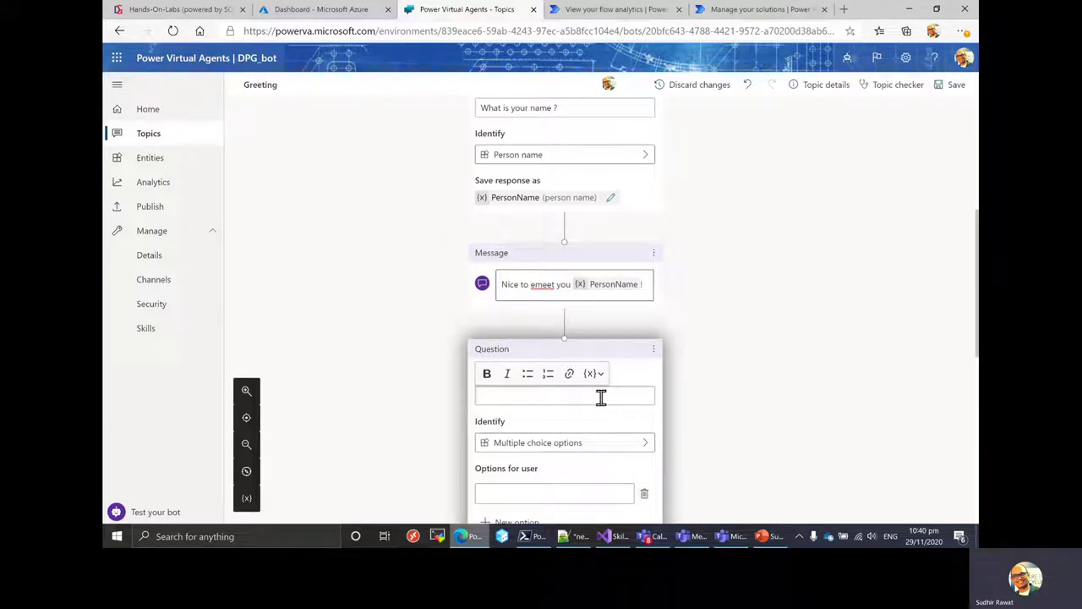
type("Tell me")
type(" what you w")
type("ant")
type(" to know")
type(" on")
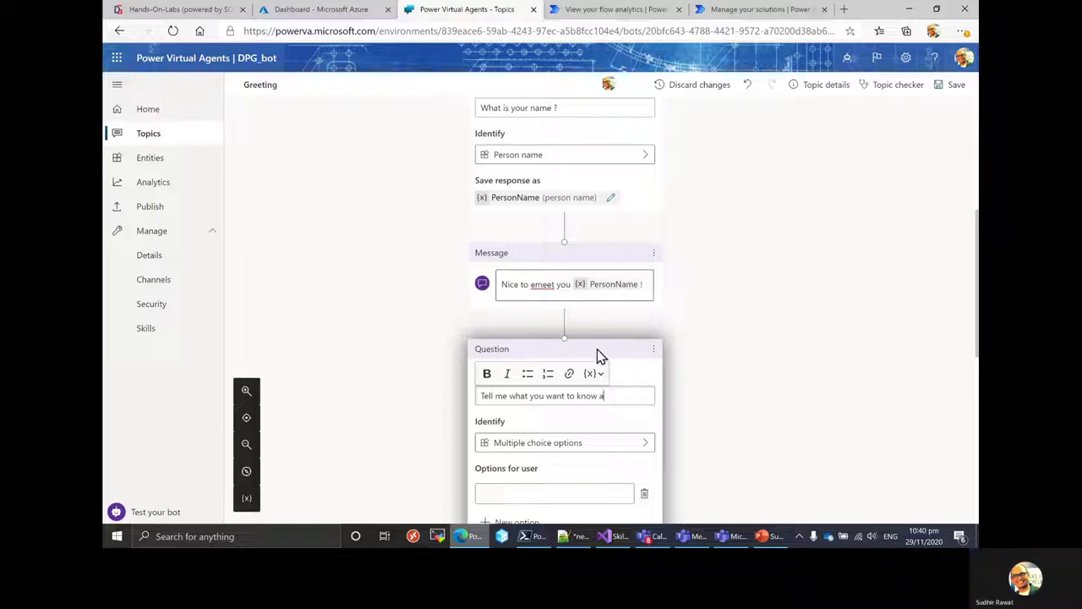
type("out DPG?")
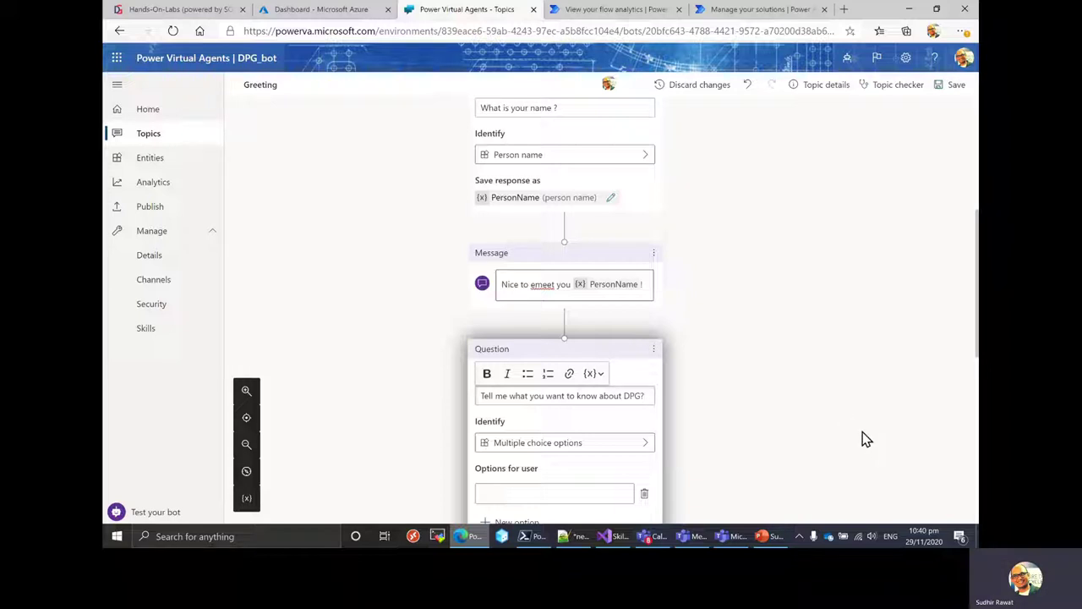
scroll(850, 367, "down", 3)
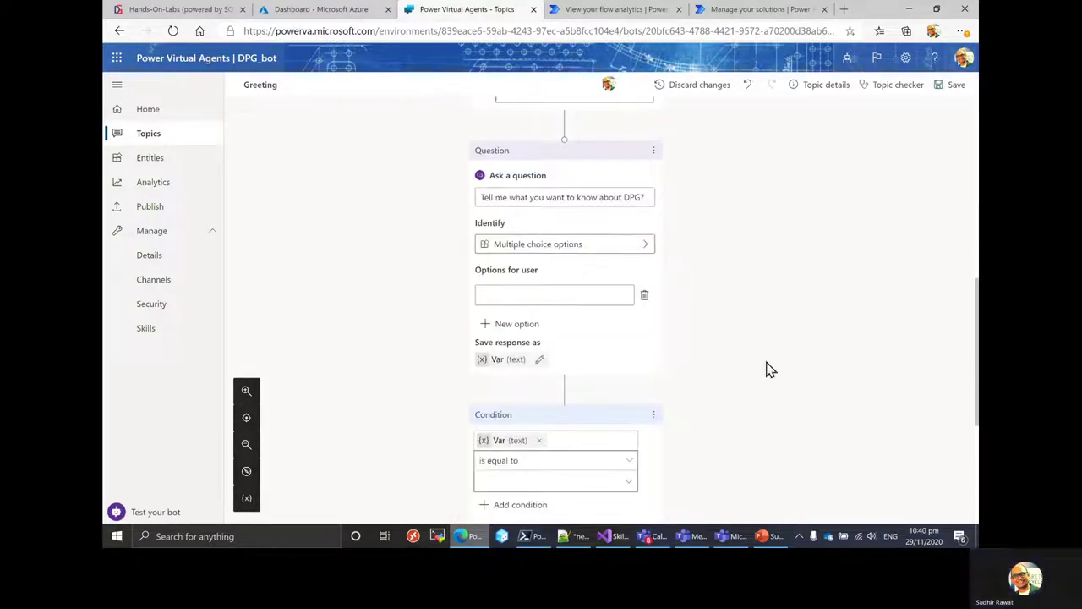
Step: Copy "community started" from the Notepad++ notes and paste it as the first user option of the DPG question
scroll(769, 370, "down", 2)
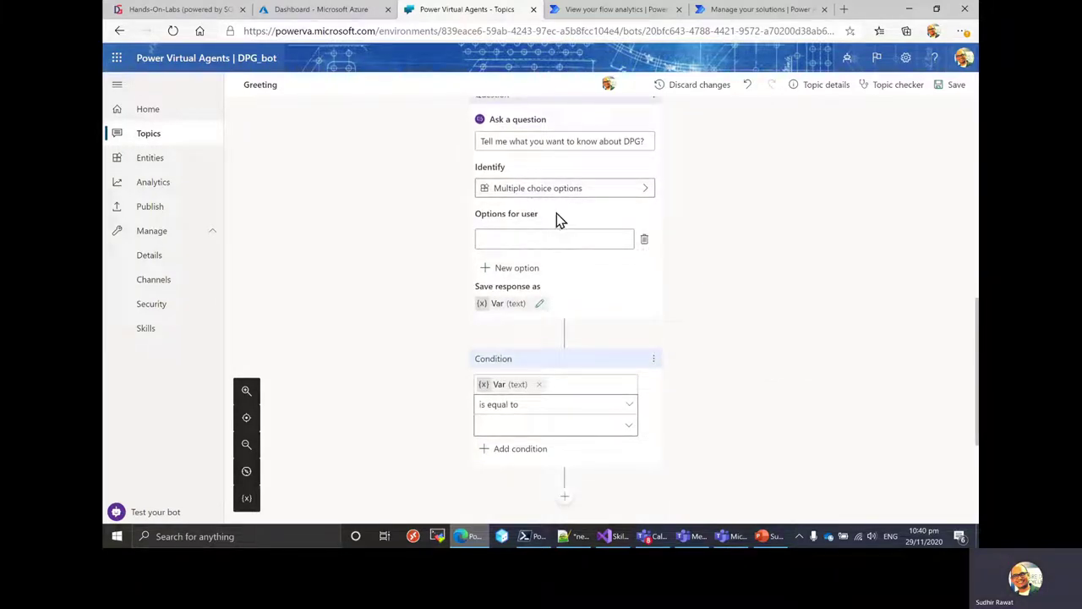
left_click(579, 535)
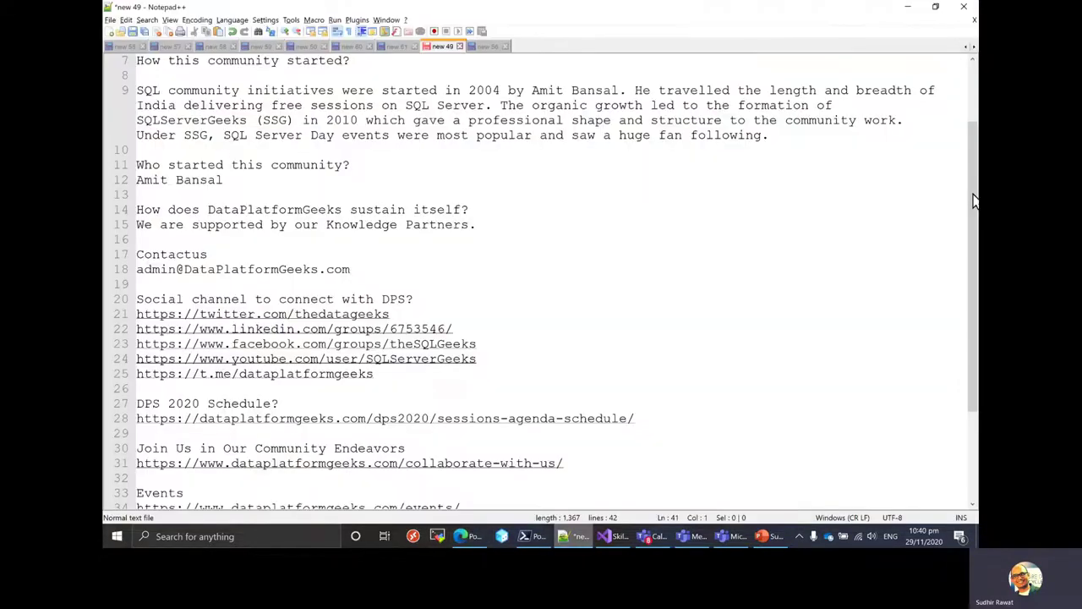
left_click_drag(974, 200, 974, 141)
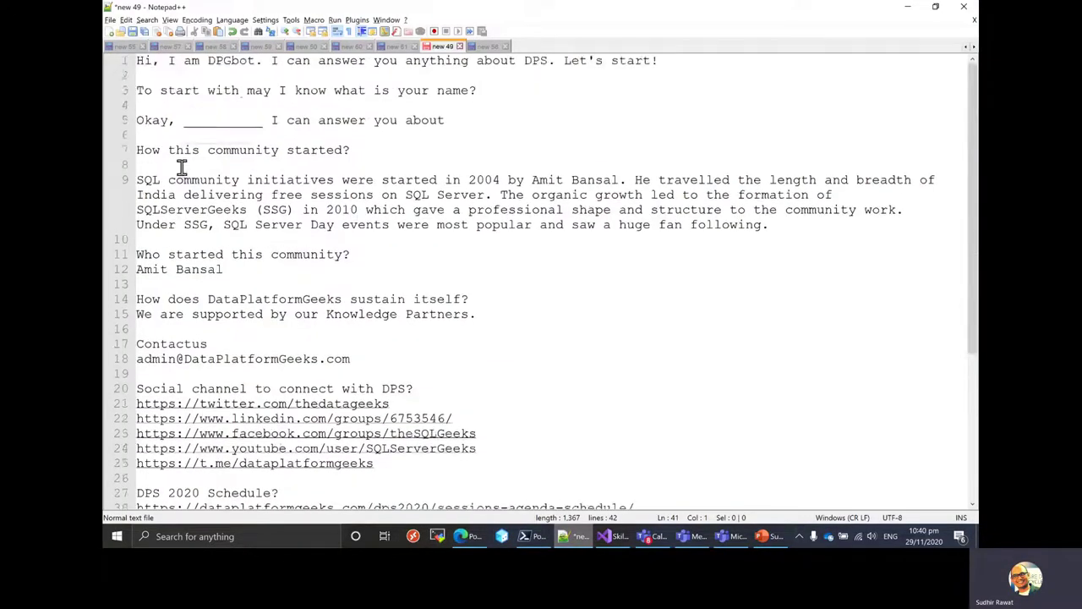
left_click_drag(209, 150, 340, 155)
key("ctrl+c")
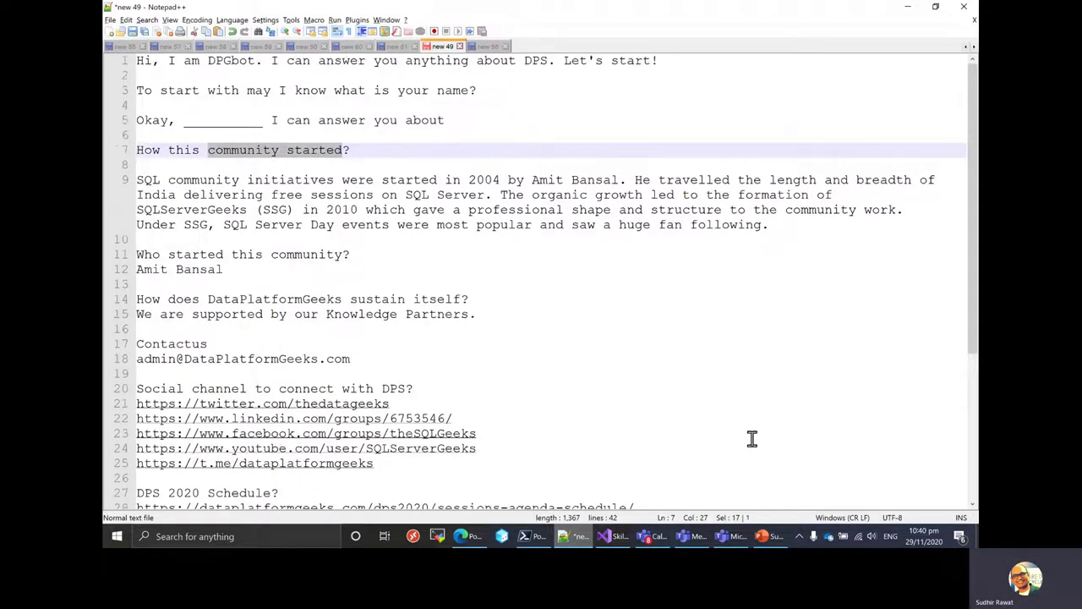
left_click(577, 538)
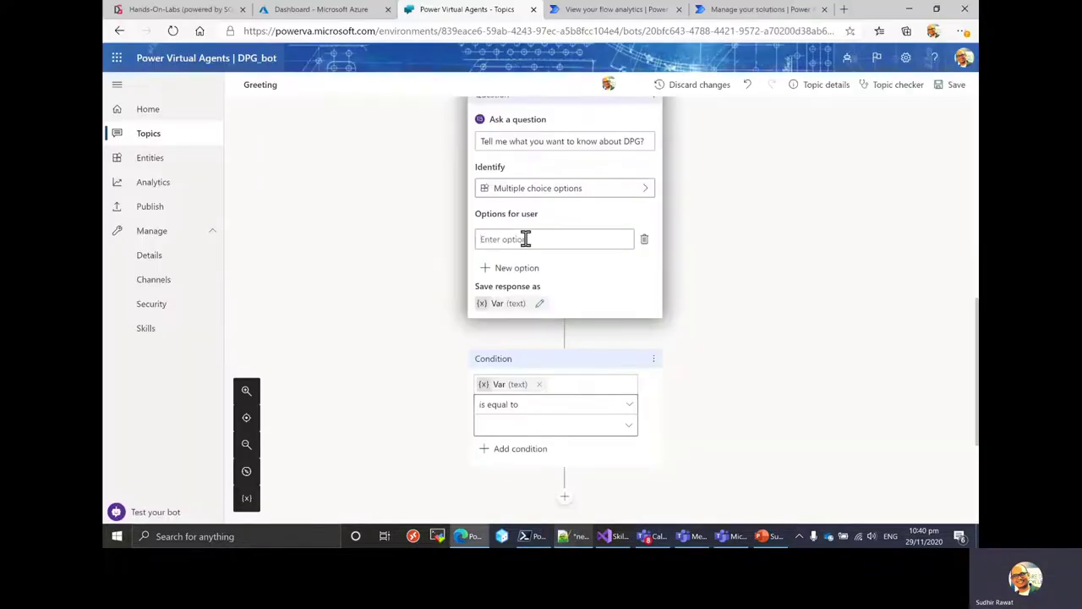
key("ctrl+v")
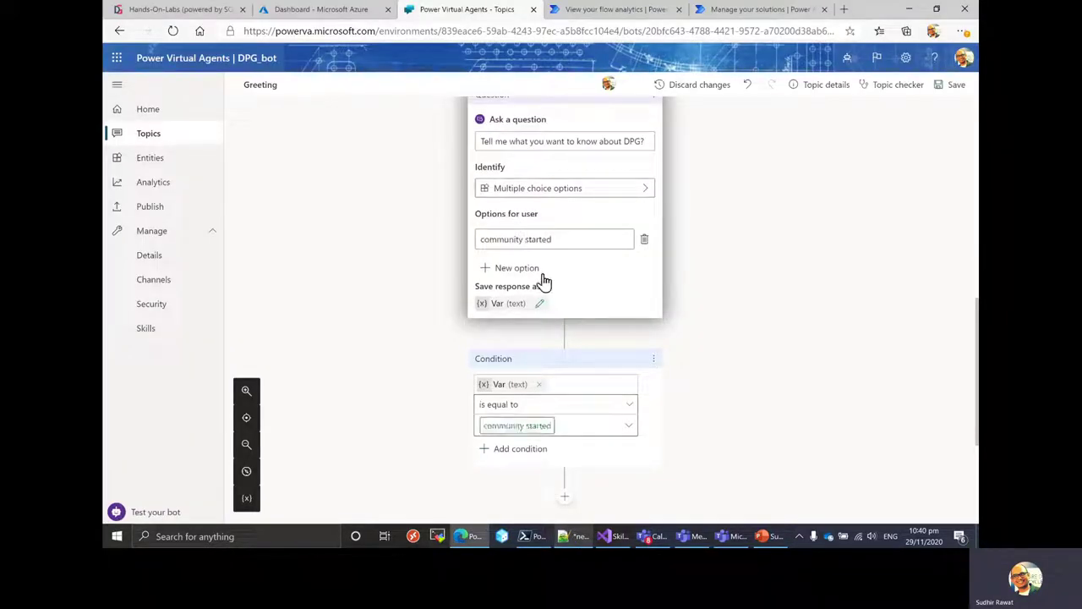
Step: Edit the first user option to read "Community"
left_click(485, 240)
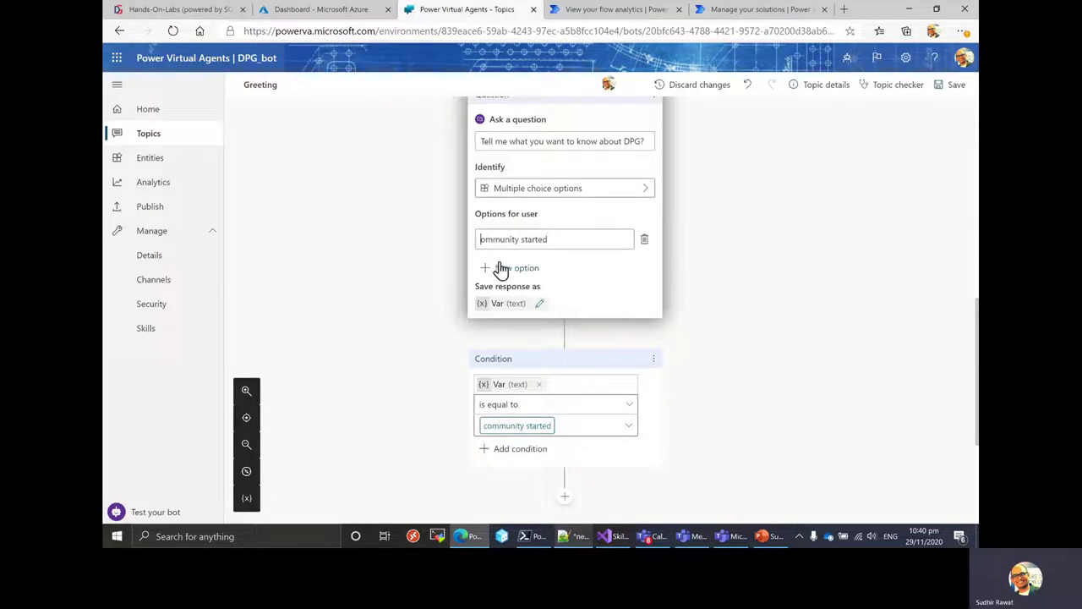
key("BackSpace")
type("C")
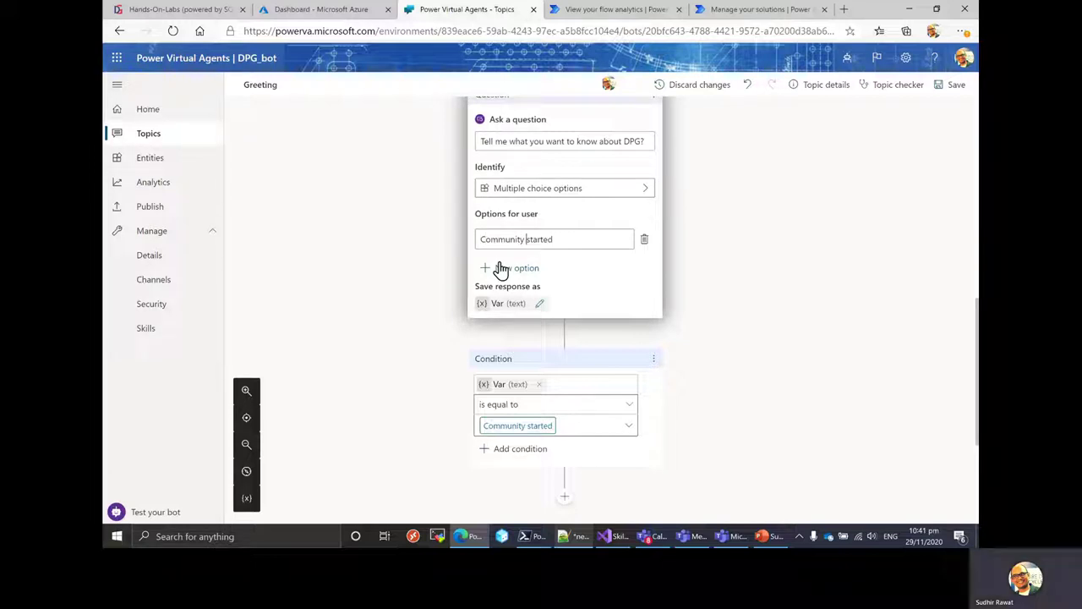
key("shift+End")
key("Delete")
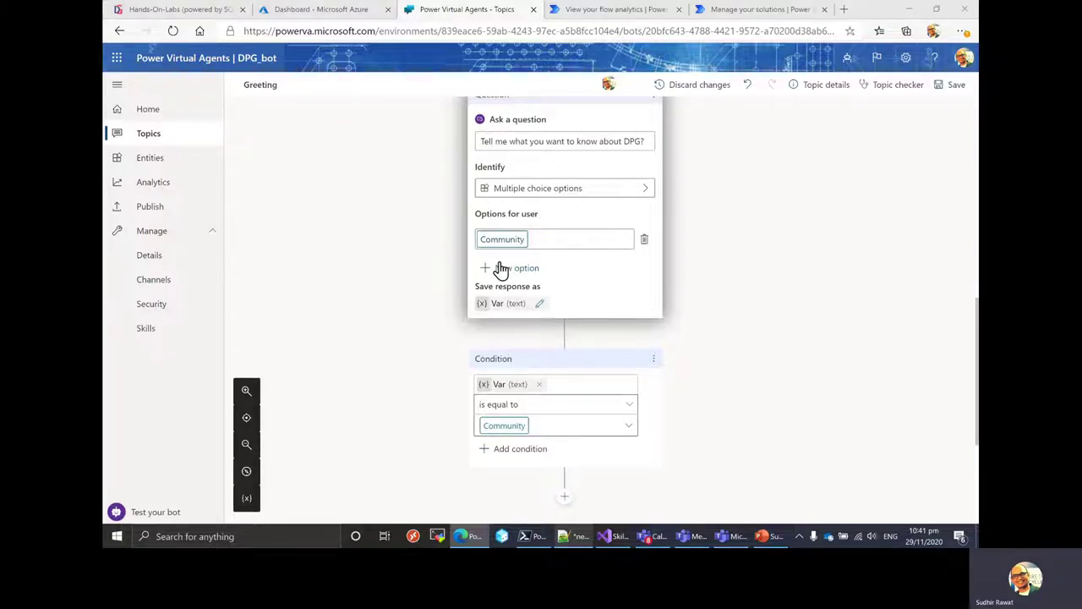
Step: Check the Notepad++ notes and add a second user option "Community Owner" to the DPG question
key("alt+Tab")
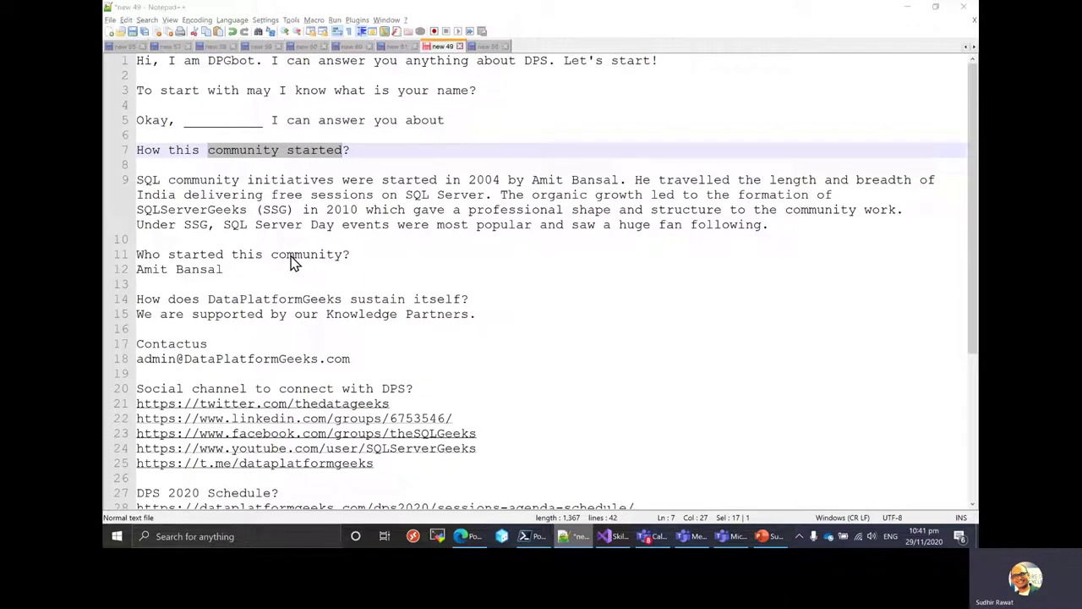
key("alt+Tab")
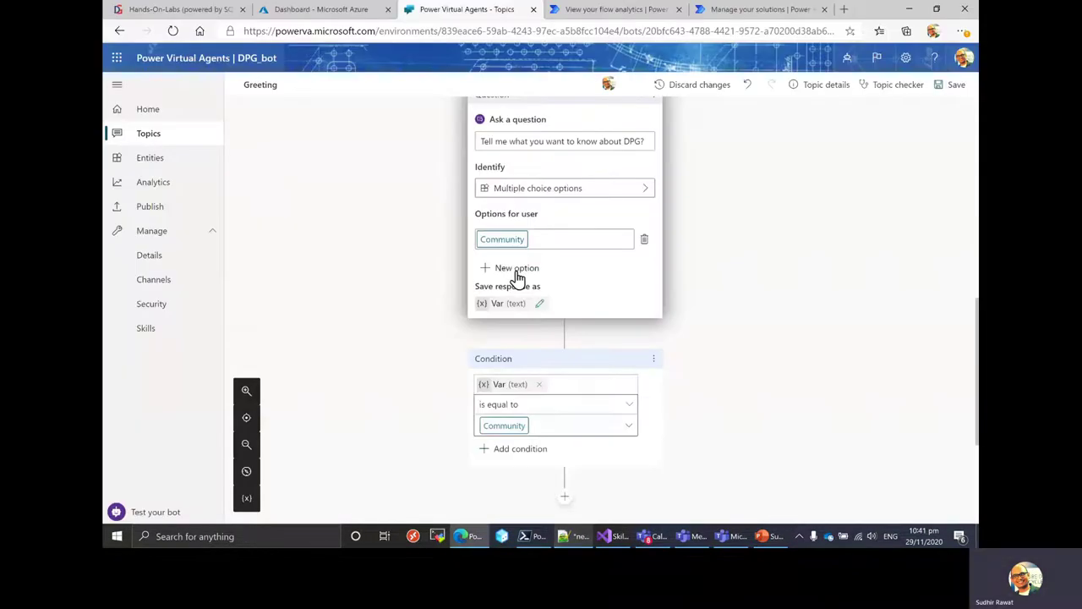
left_click(518, 274)
type("Com")
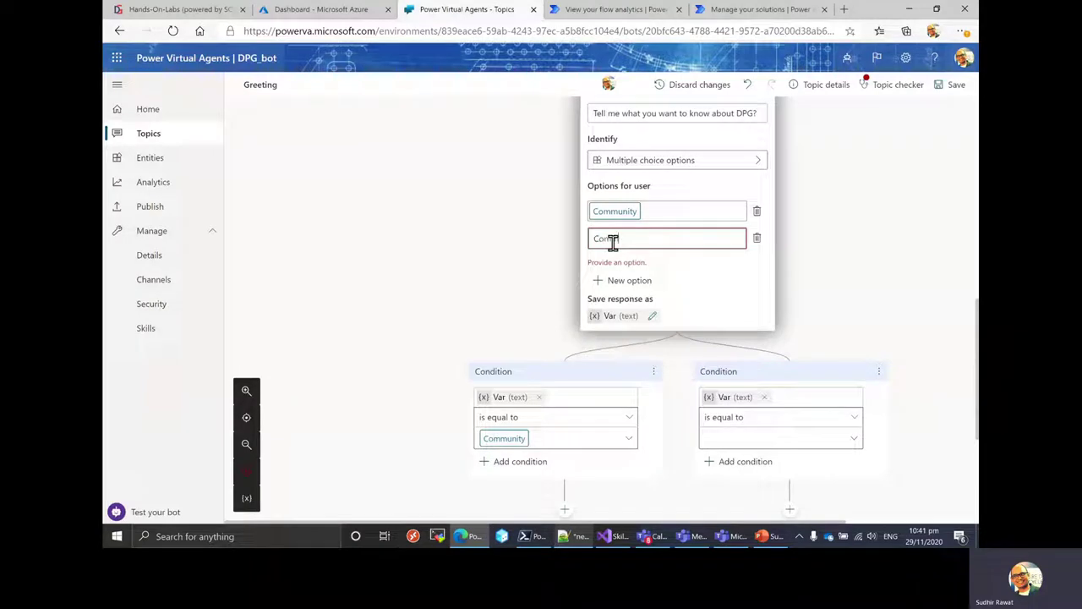
type("munity Owner")
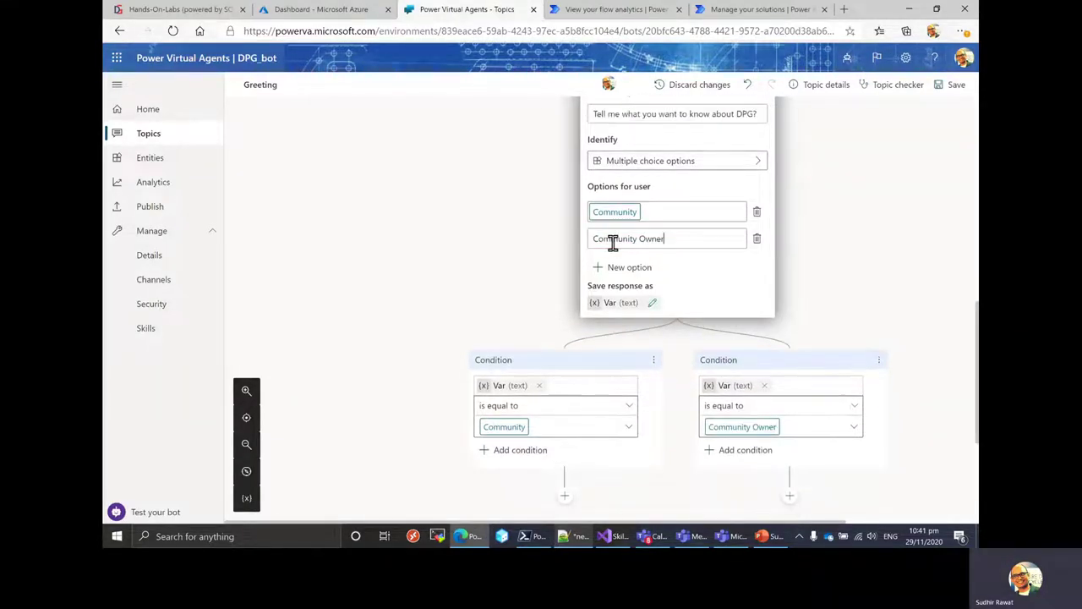
Step: Add a third user option "How Community Sustain", based on the sustain question in the Notepad++ notes
left_click(638, 278)
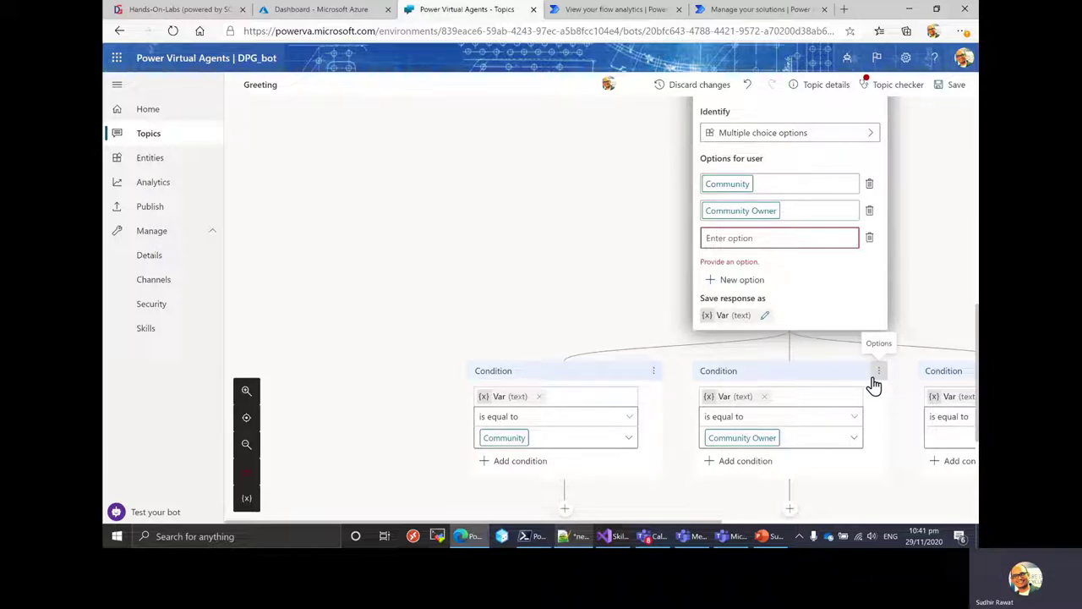
key("alt+Tab")
double_click(372, 301)
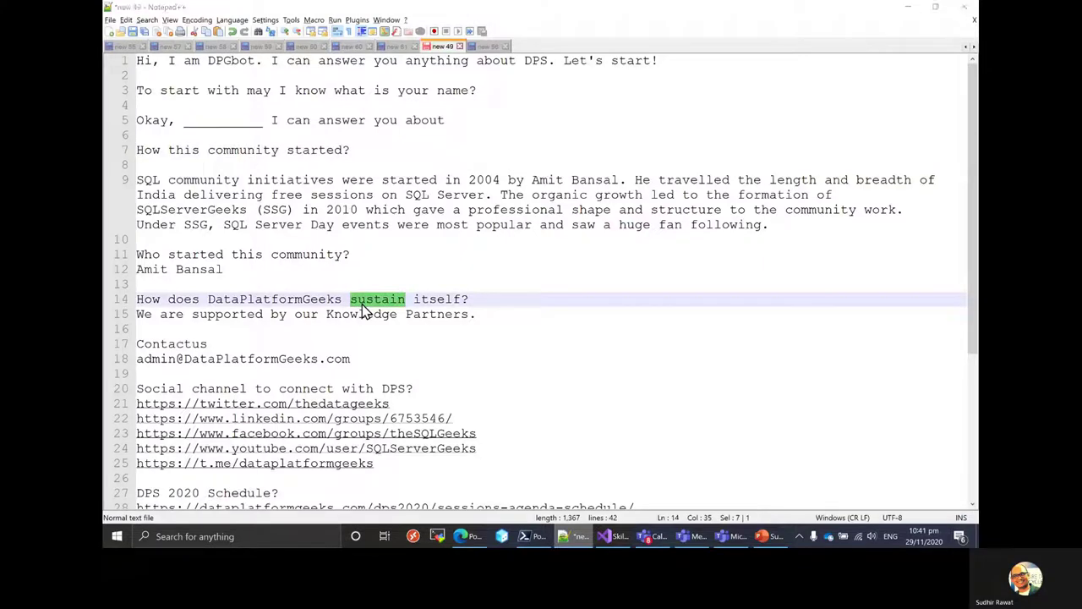
key("alt+Tab")
left_click(732, 236)
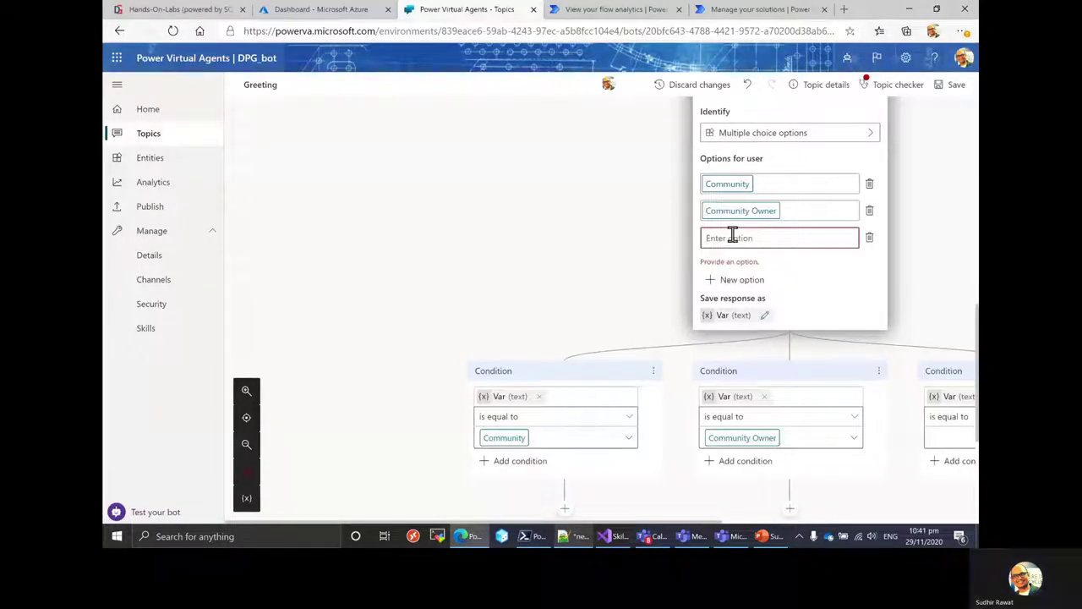
type("How")
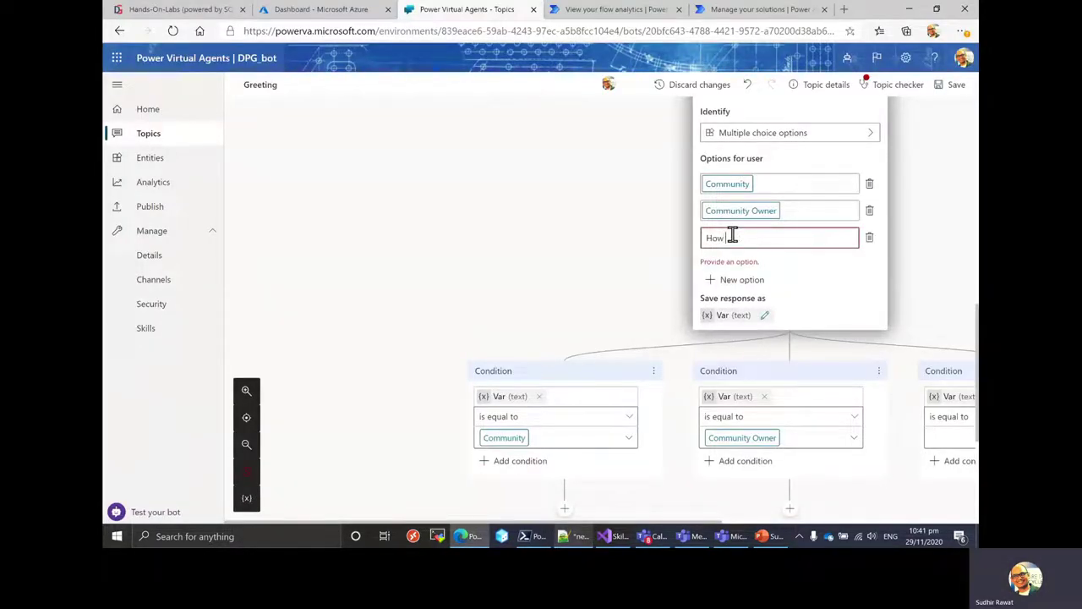
type(" Community Sustai")
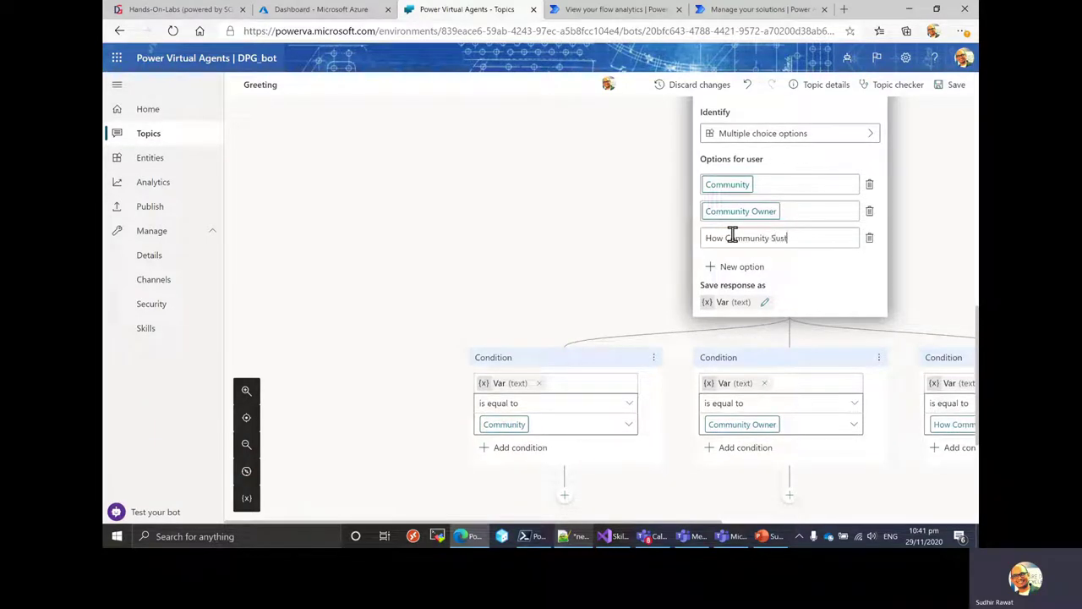
type("n")
Step: Copy "Contactus" from the Notepad++ notes into a fourth user option and change it to "Contact DPG"
left_click(580, 537)
double_click(321, 345)
key("ctrl+c")
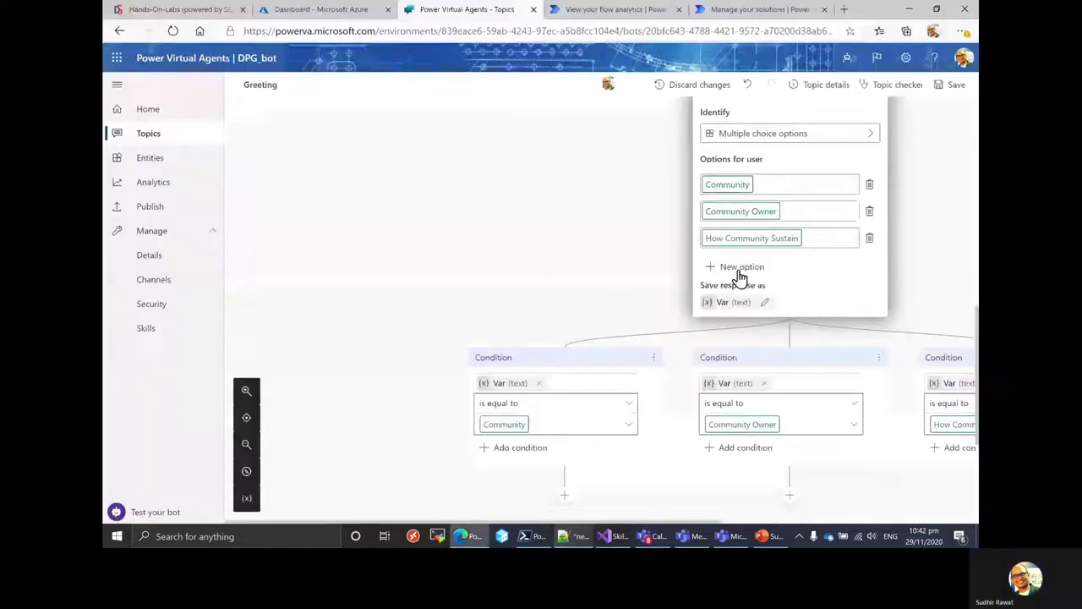
left_click(740, 268)
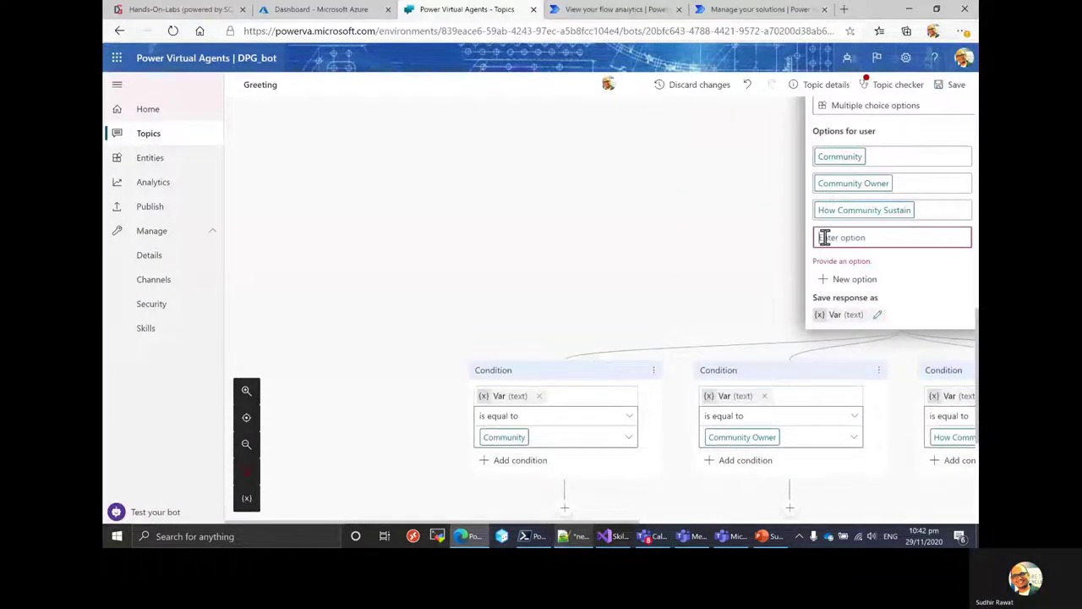
key("ctrl+v")
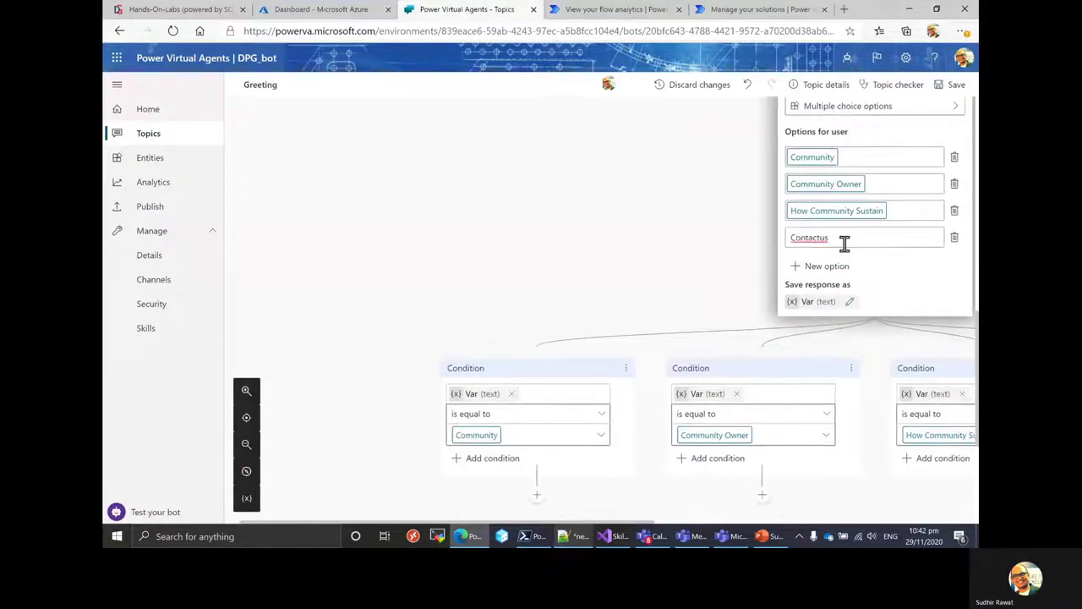
key("BackSpace")
key("BackSpace")
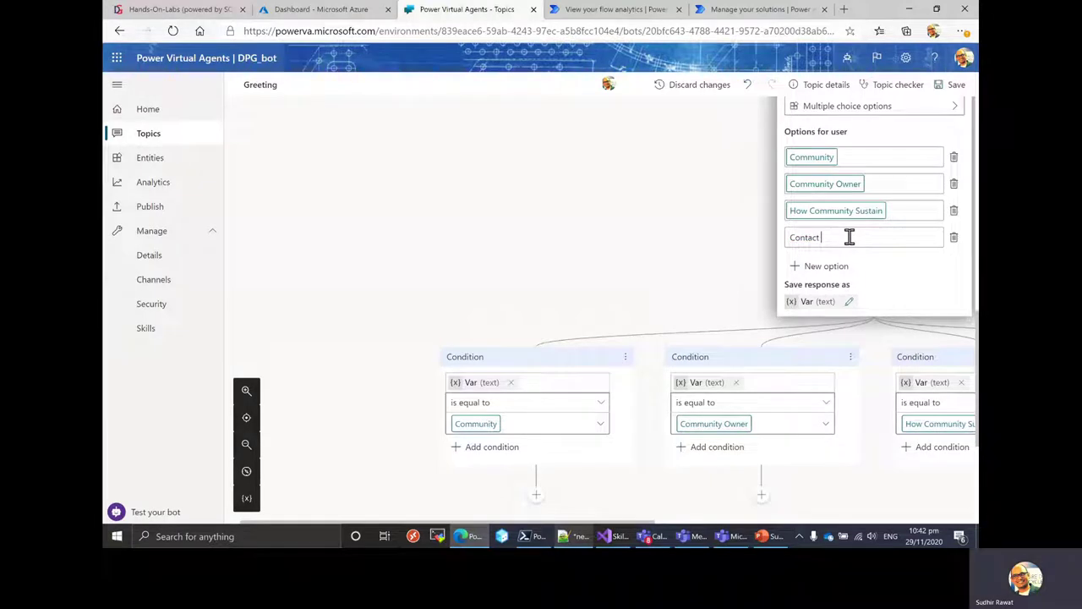
type("DPG")
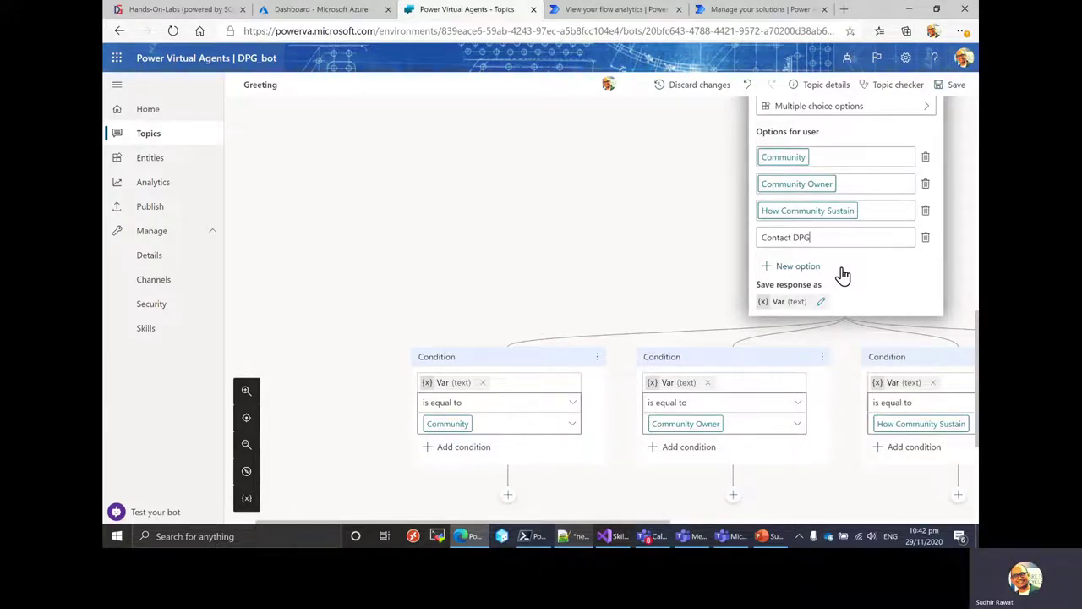
Step: Look up the social channel entry in the Notepad++ notes and add a fifth user option "Social Channels"
key("alt+Tab")
scroll(248, 278, "down", 3)
left_click_drag(137, 284, 247, 281)
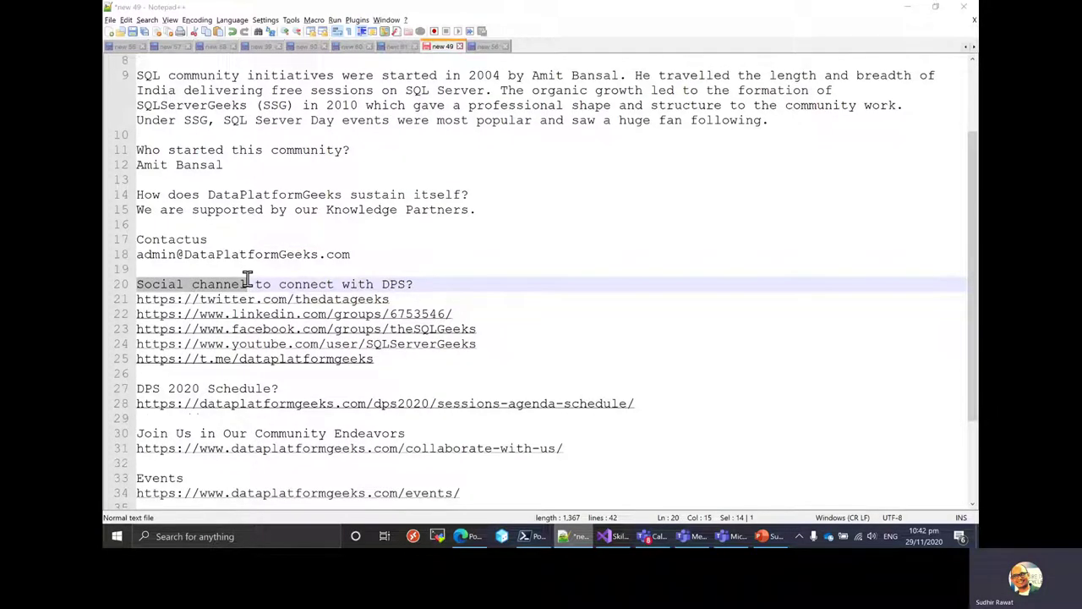
key("alt+Tab")
left_click(800, 280)
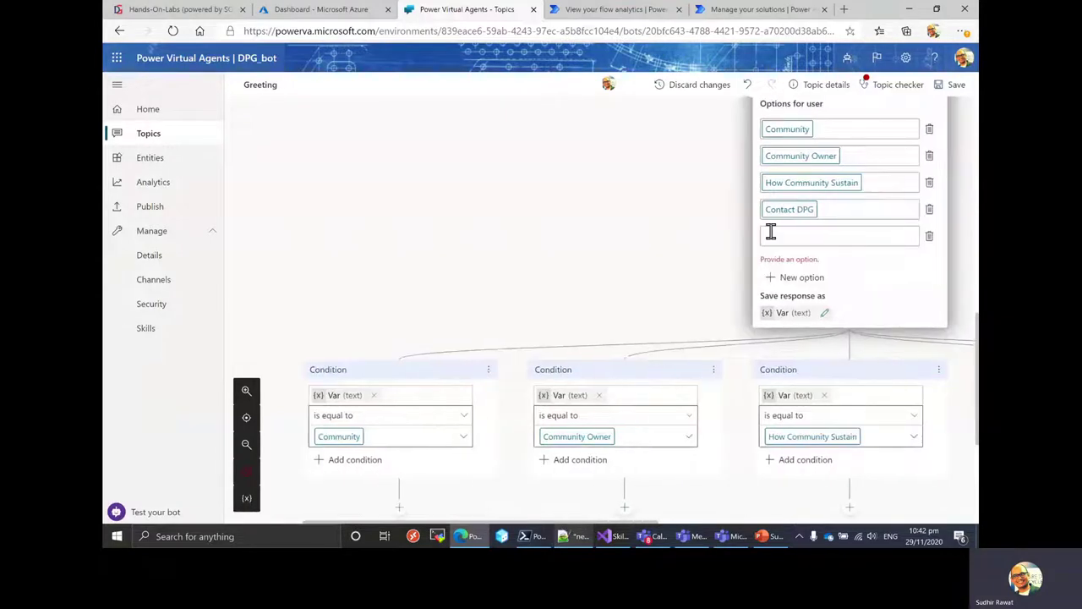
type("S")
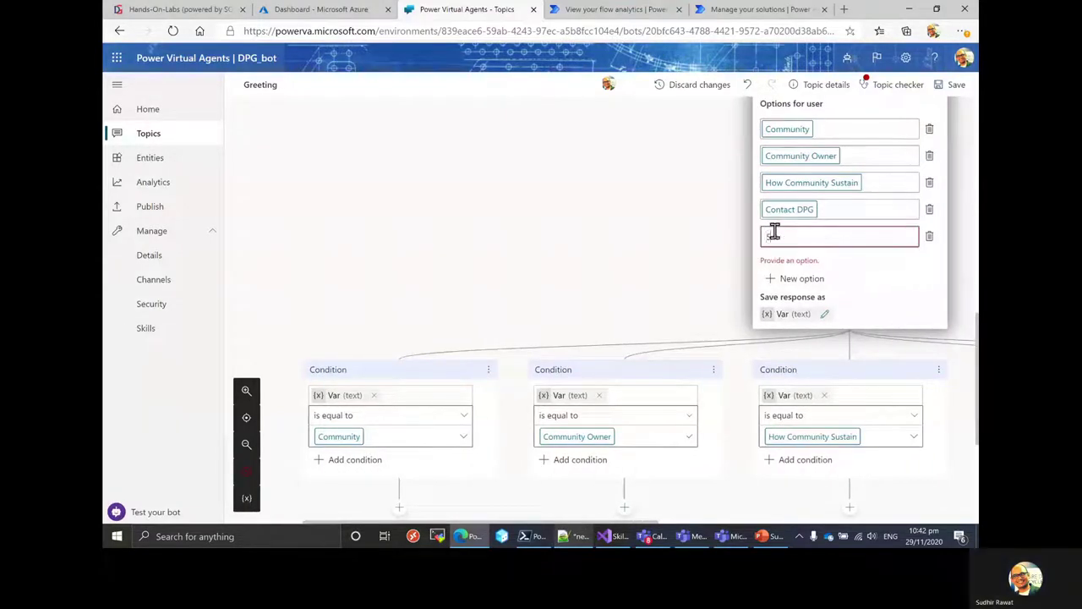
type("eal Channa")
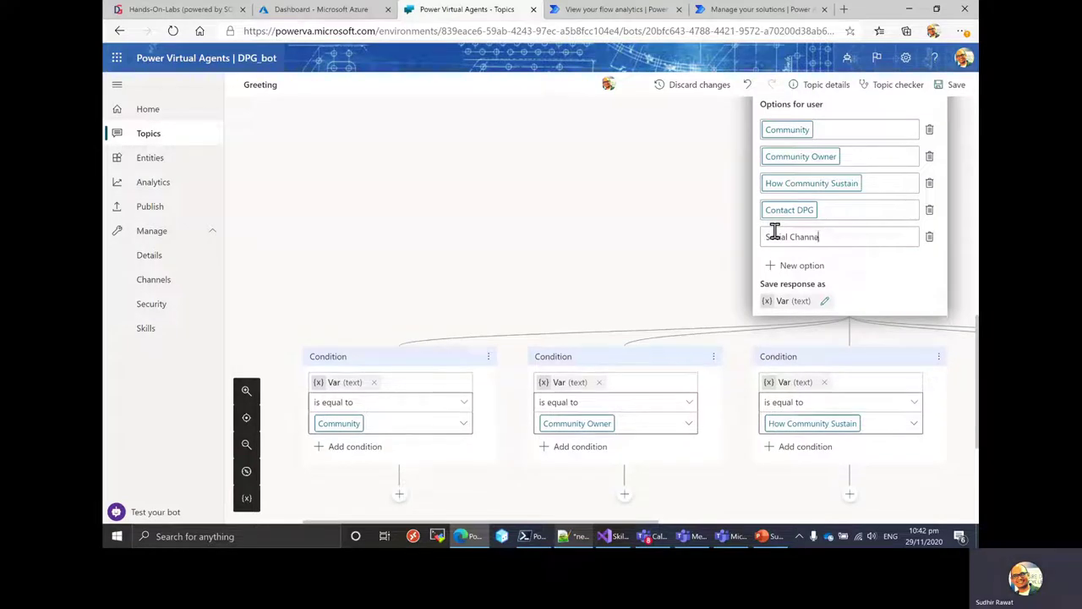
key("BackSpace")
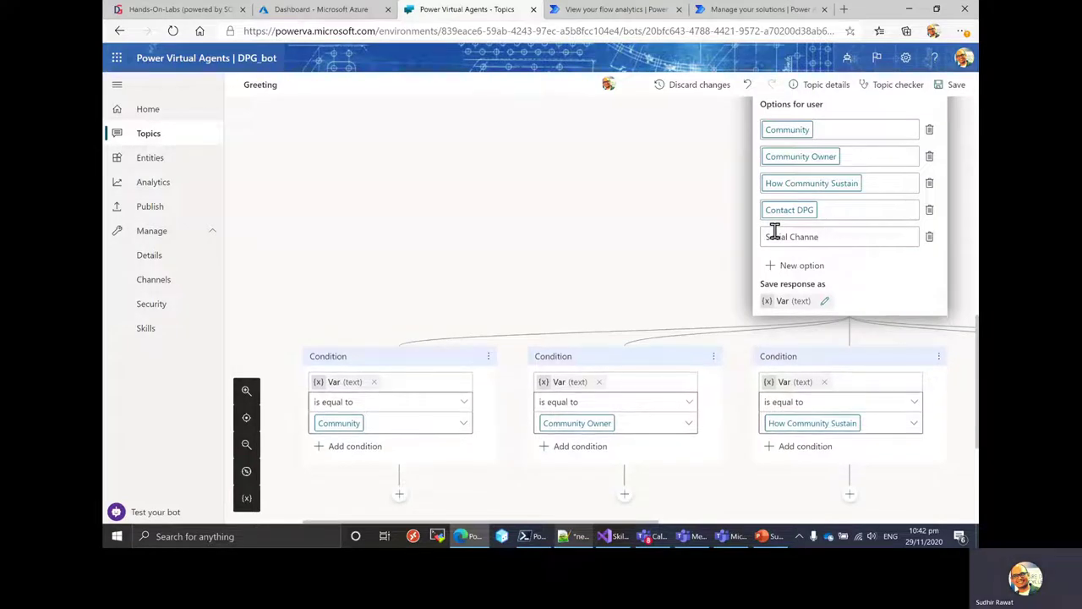
type("els")
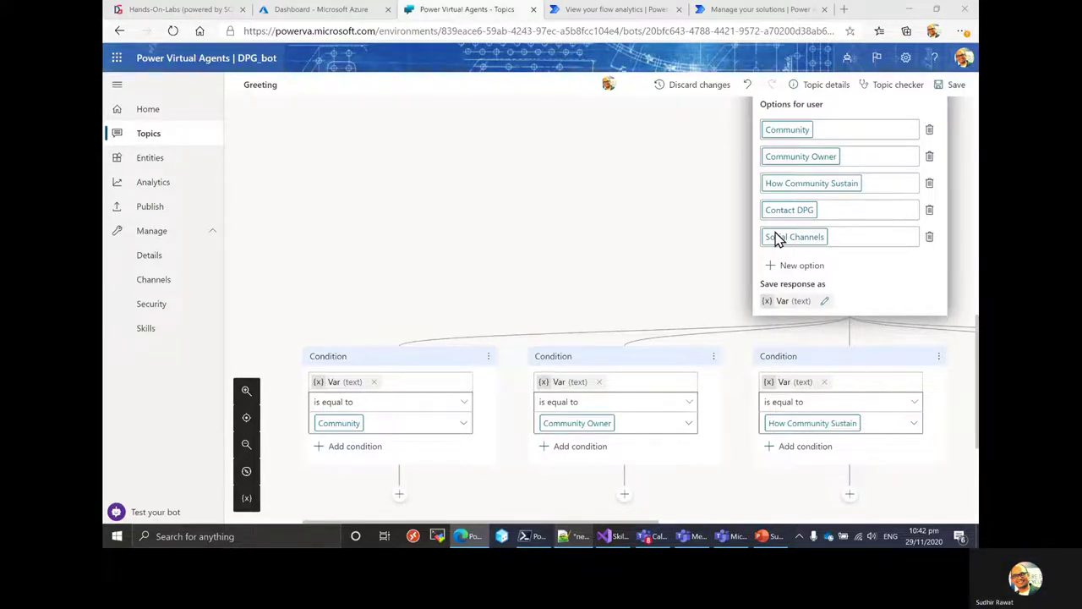
Step: Review the remaining Notepad++ notes and add a sixth user option "How can I learn?" to the DPG question
key("alt+Tab")
left_click_drag(976, 349, 977, 351)
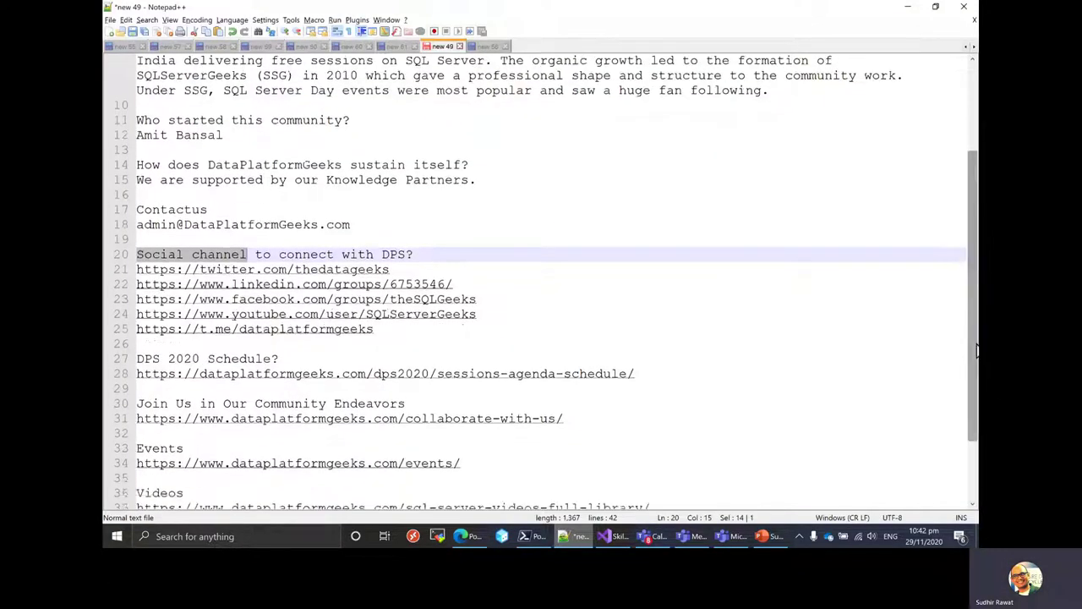
key("alt+Tab")
left_click(810, 272)
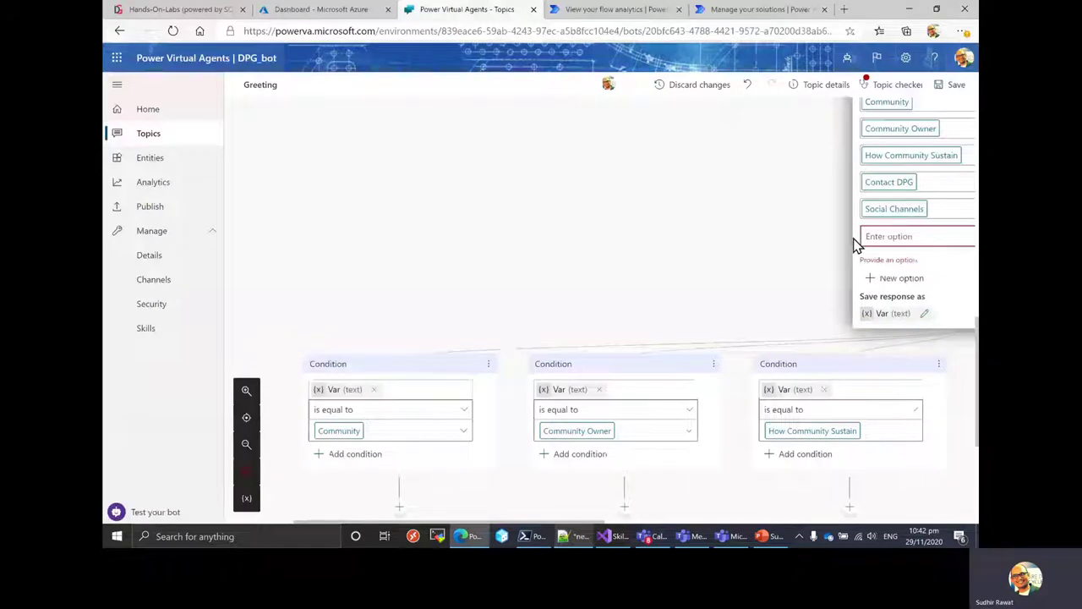
type("U")
type("ow can I ")
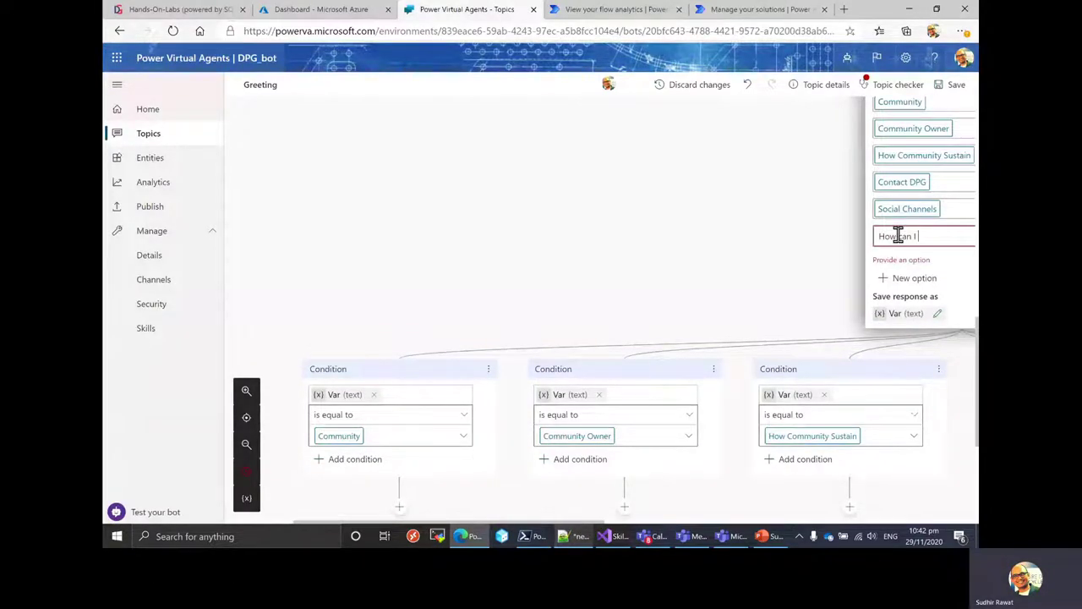
type("learn")
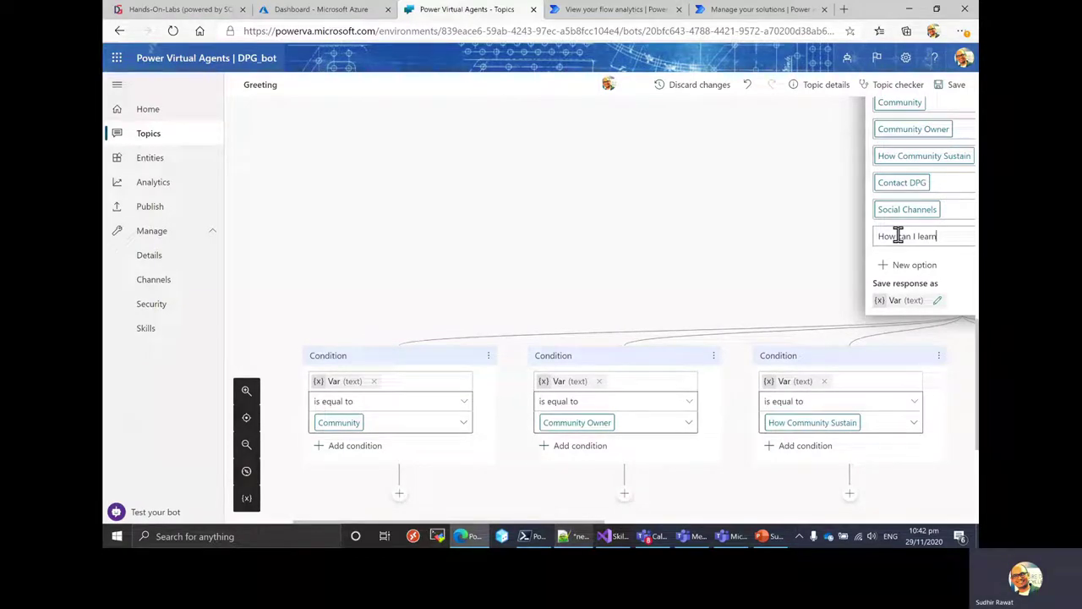
type("?")
Step: Rename the variable that stores the DPG question's response to "User_Pref"
left_click(893, 303)
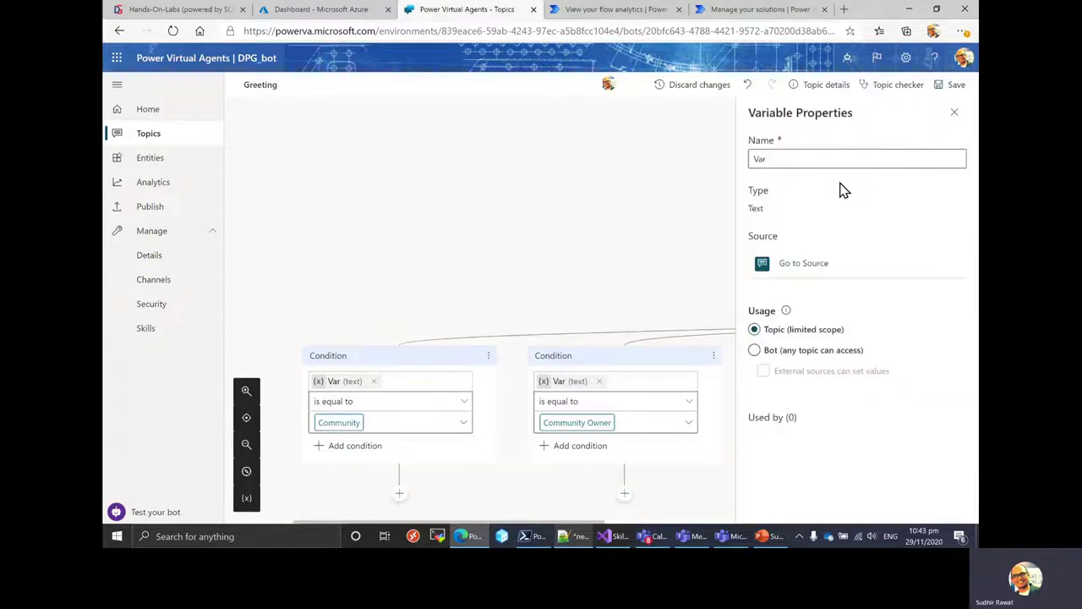
type("User")
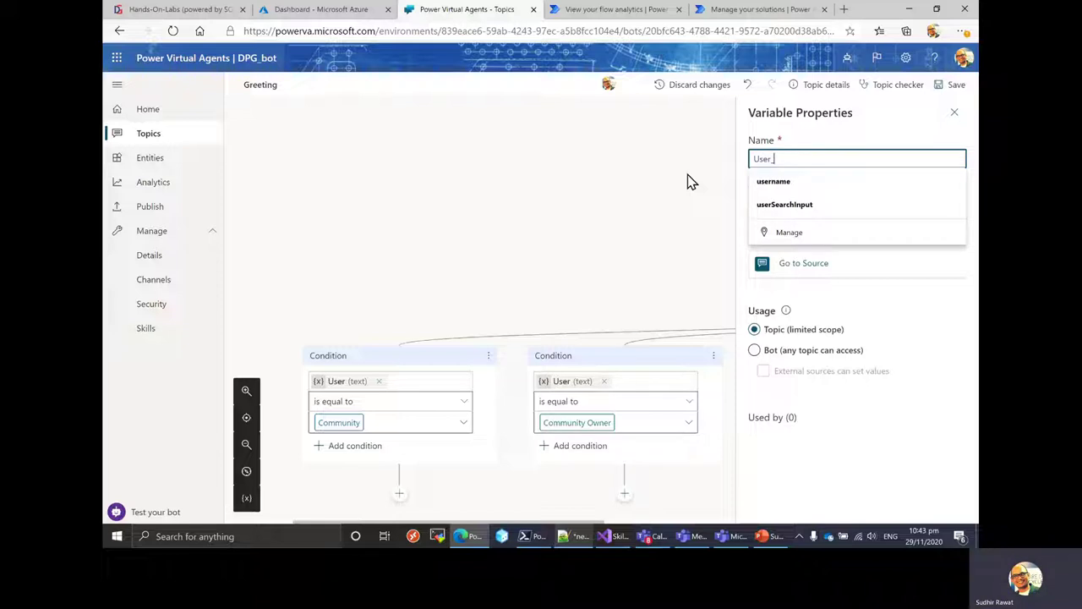
type("_Pref")
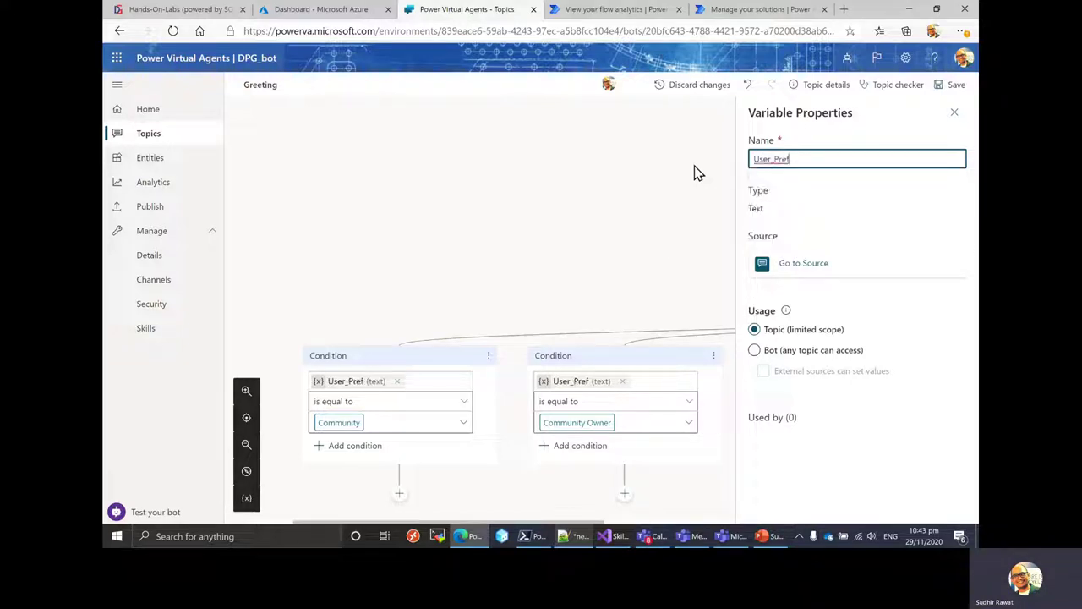
left_click(668, 240)
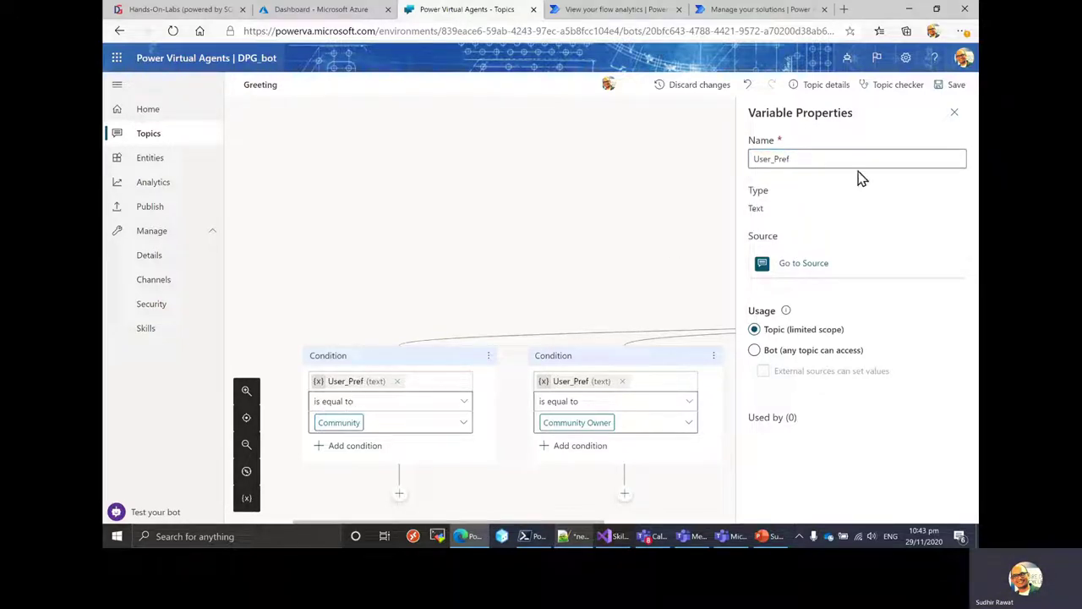
left_click(954, 112)
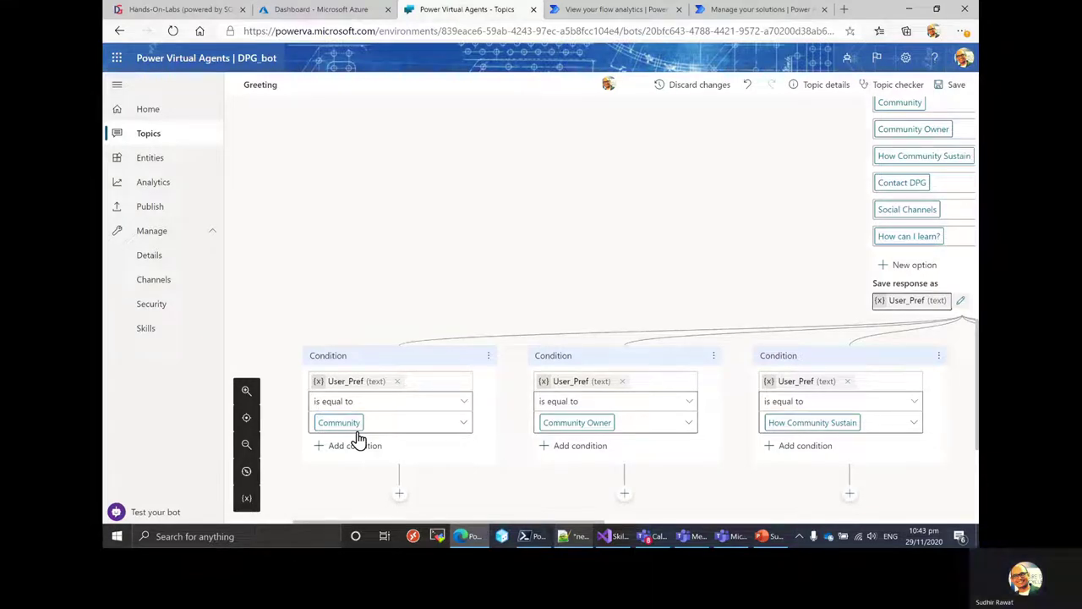
Step: Copy the paragraph on how the community started from the Notepad++ notes into a new message under the Community condition
key("alt+Tab")
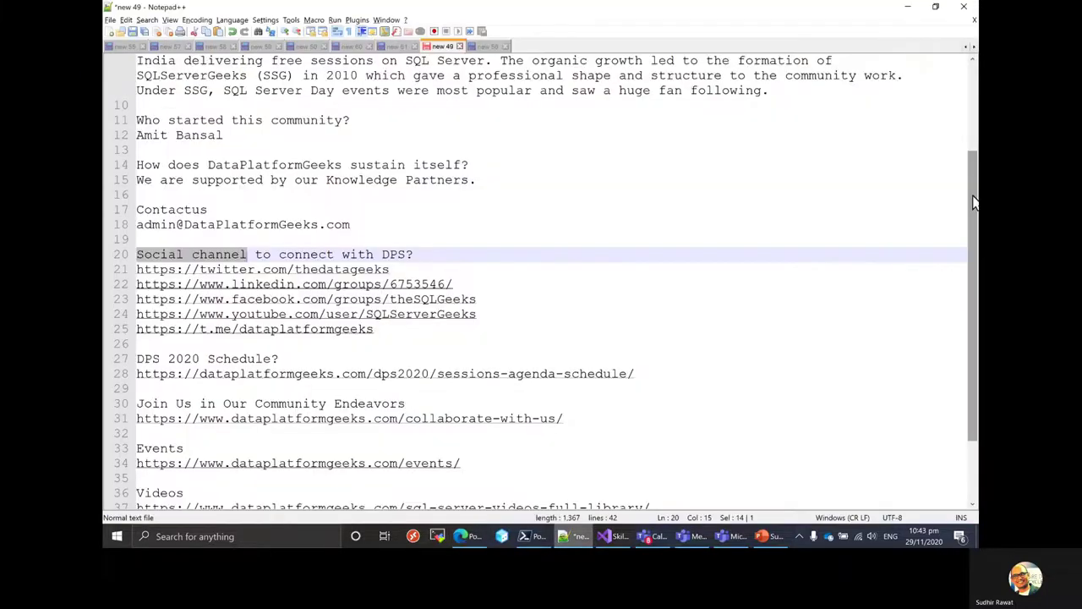
scroll(152, 165, "up", 3)
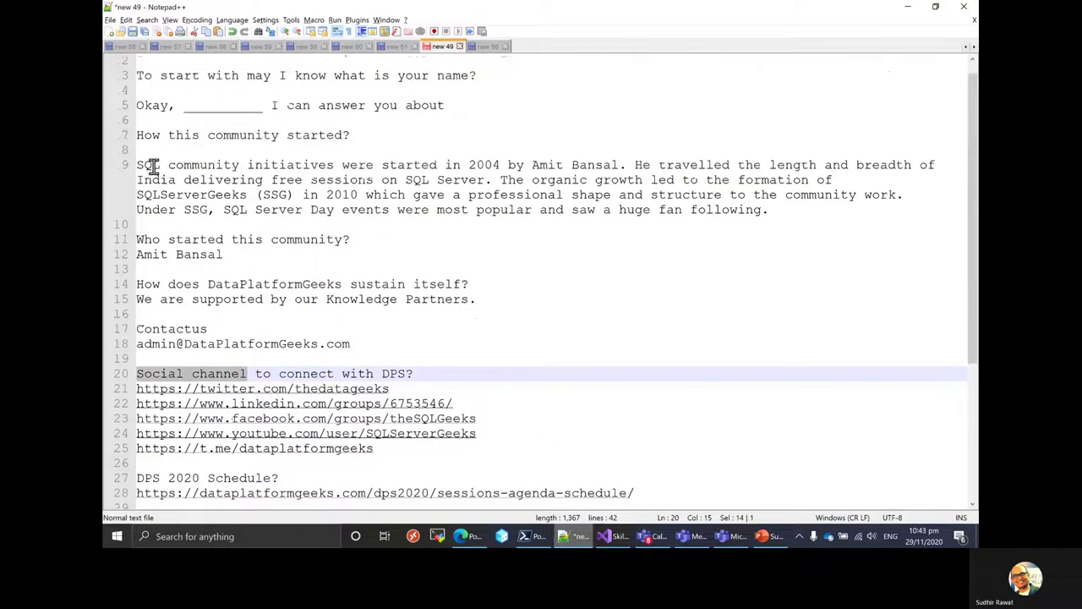
left_click_drag(136, 165, 835, 208)
key("ctrl+c")
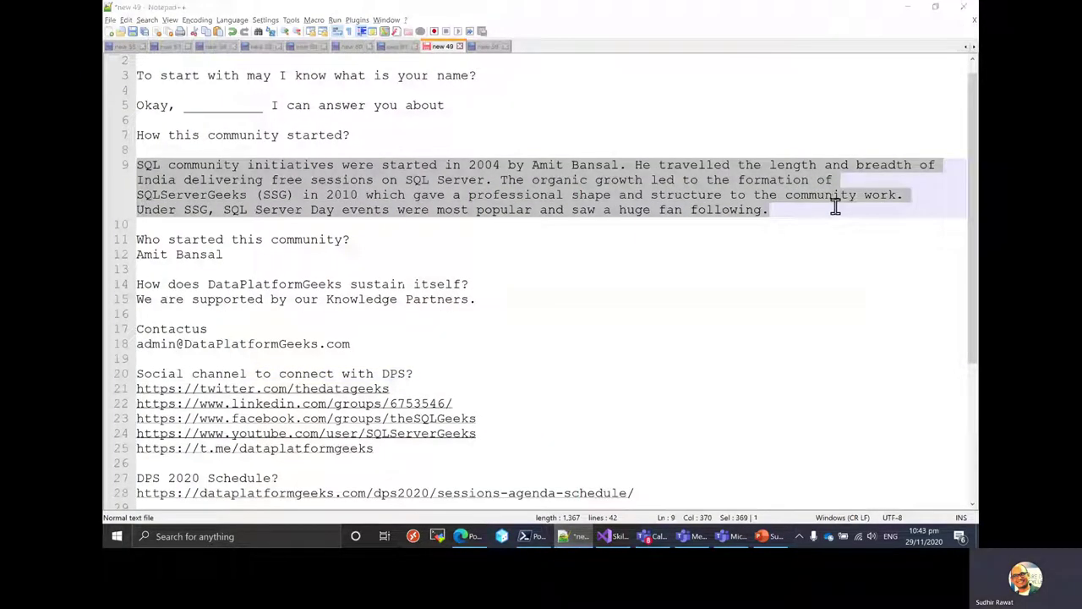
key("alt+Tab")
left_click(399, 493)
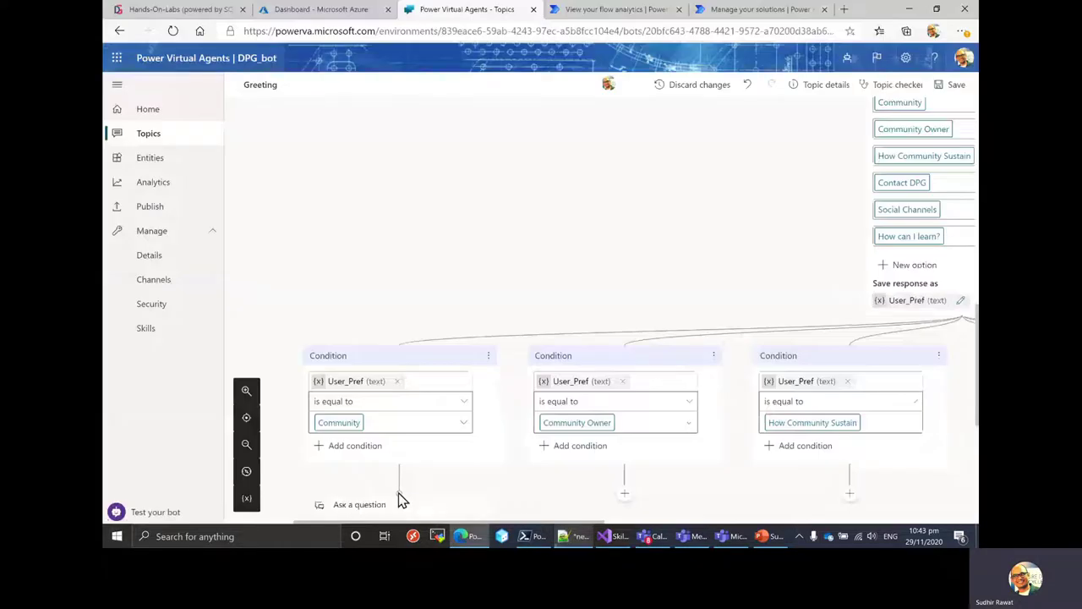
scroll(524, 502, "down", 3)
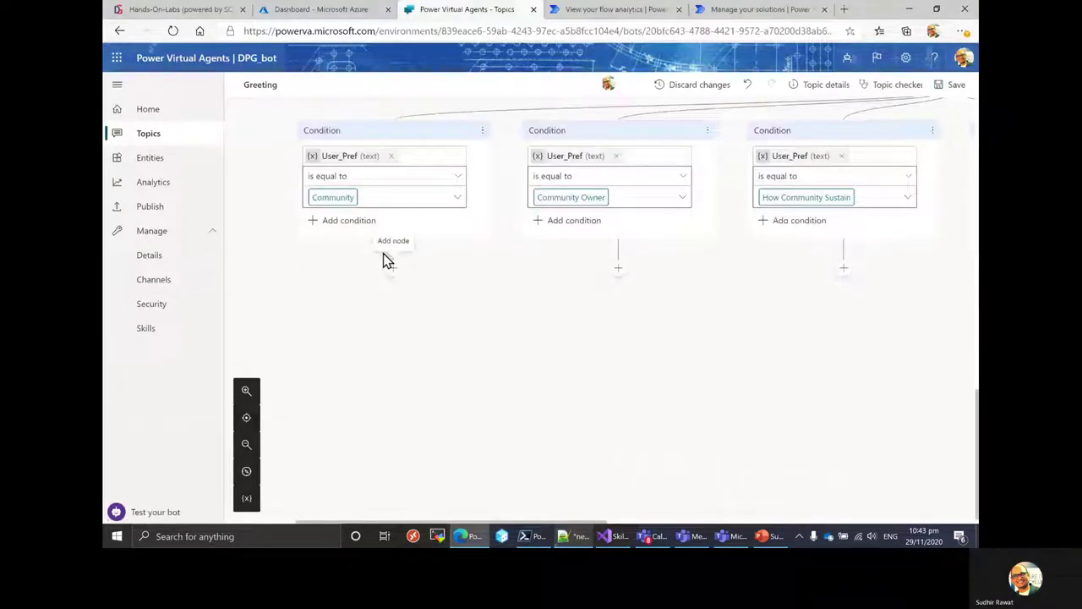
left_click(391, 268)
left_click(372, 325)
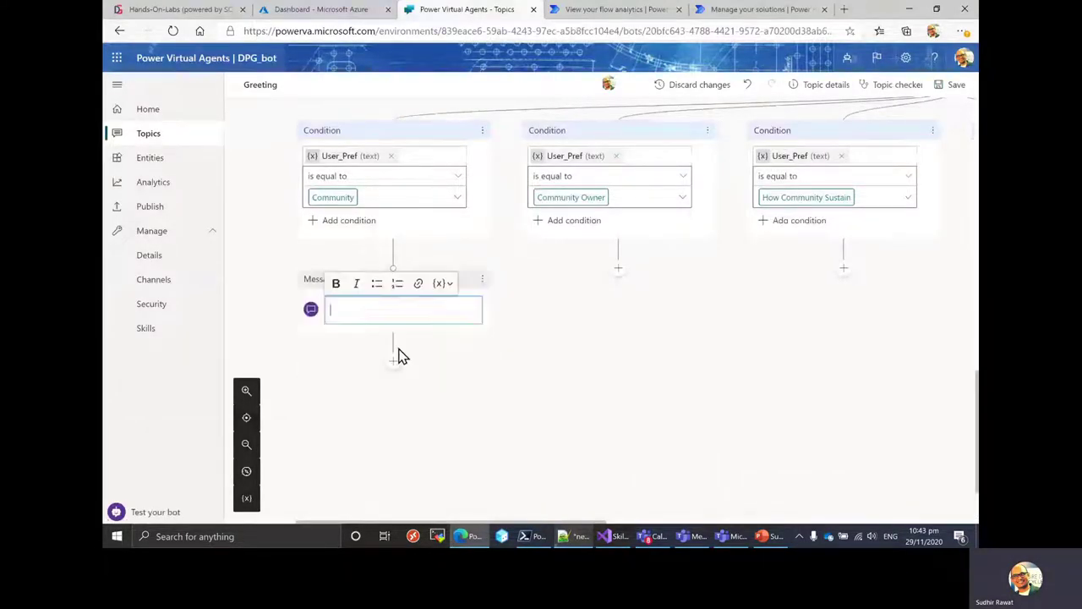
key("ctrl+v")
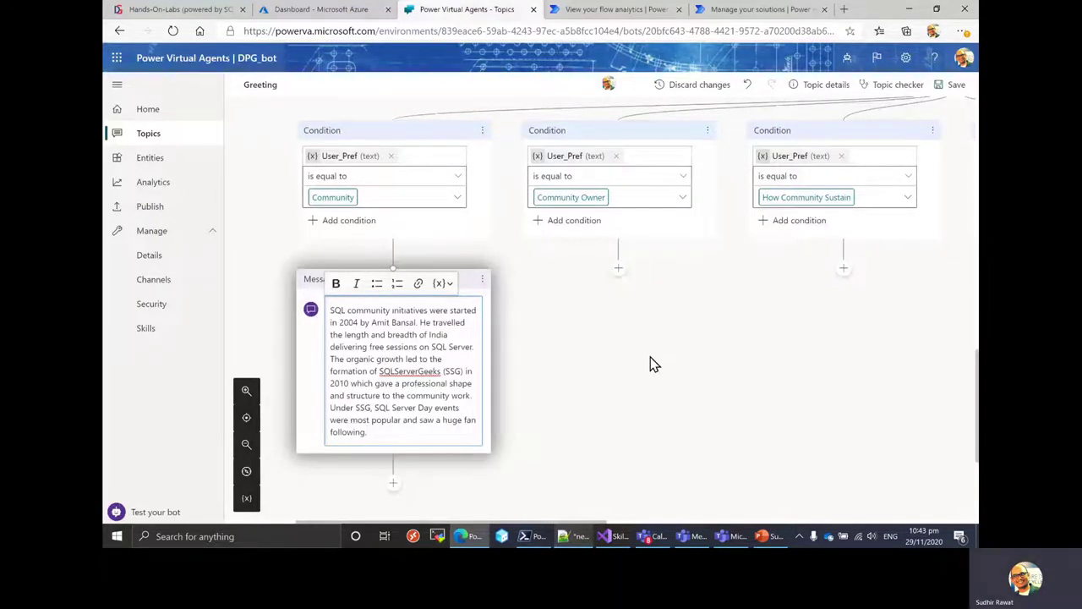
left_click(573, 336)
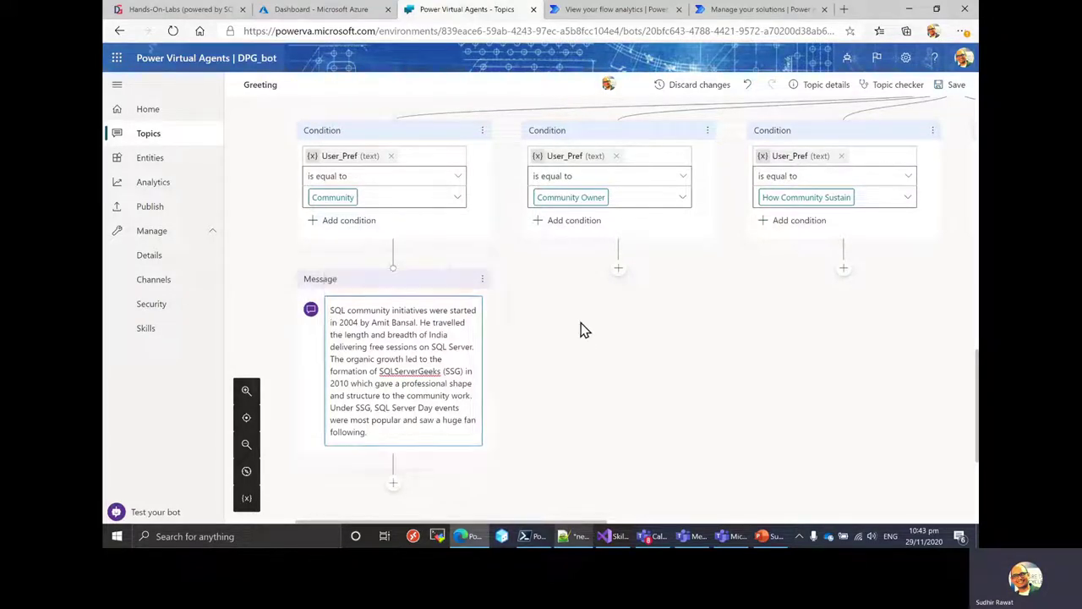
Step: Copy the founder's name from the Notepad++ notes into a new message under the Community Owner condition
scroll(583, 224, "down", 1)
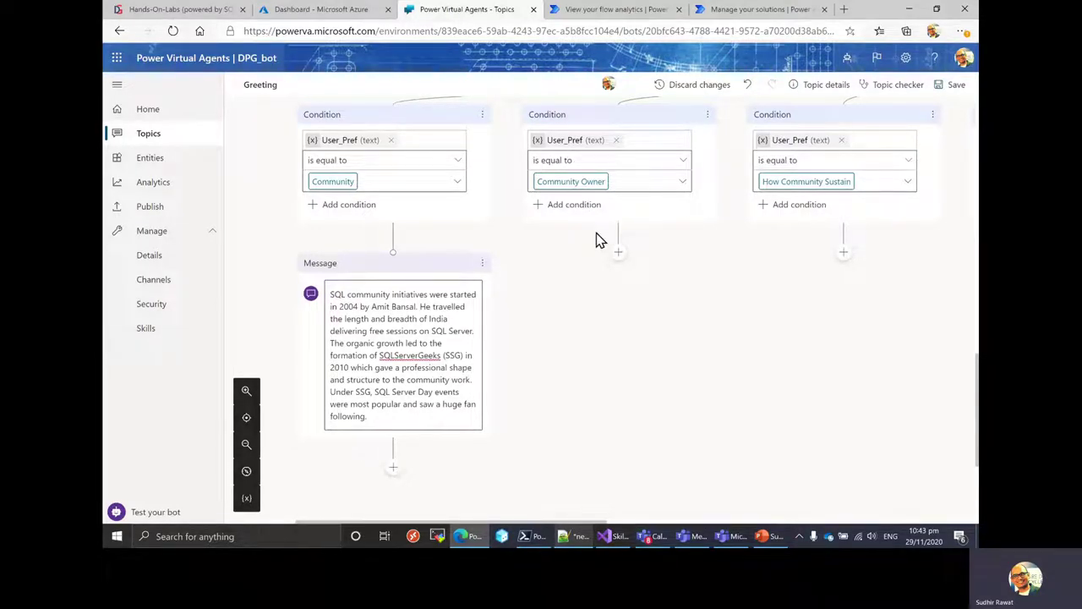
key("alt+Tab")
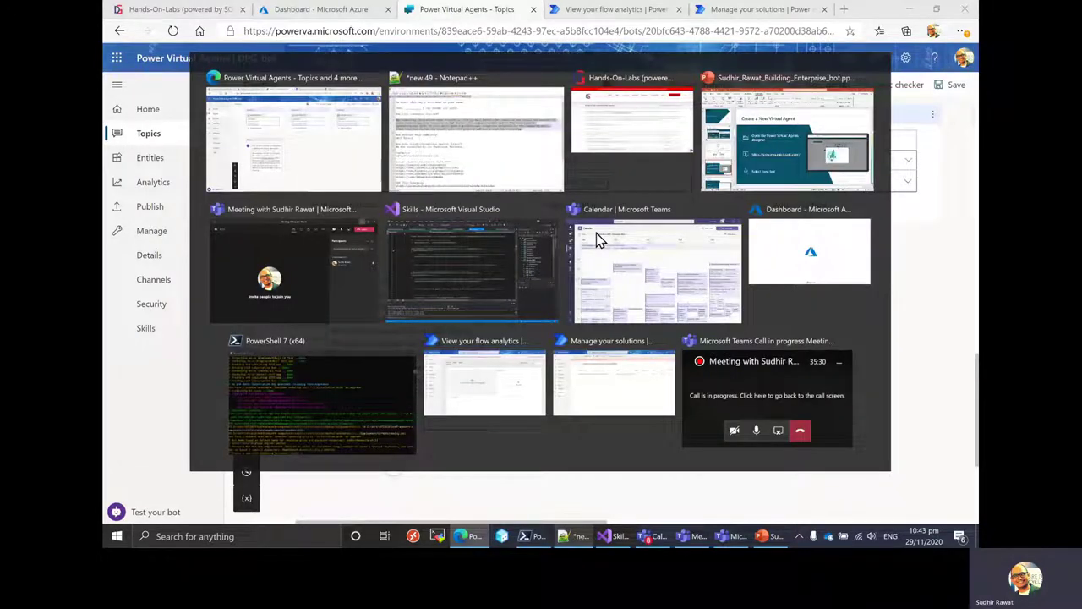
key("alt+Up")
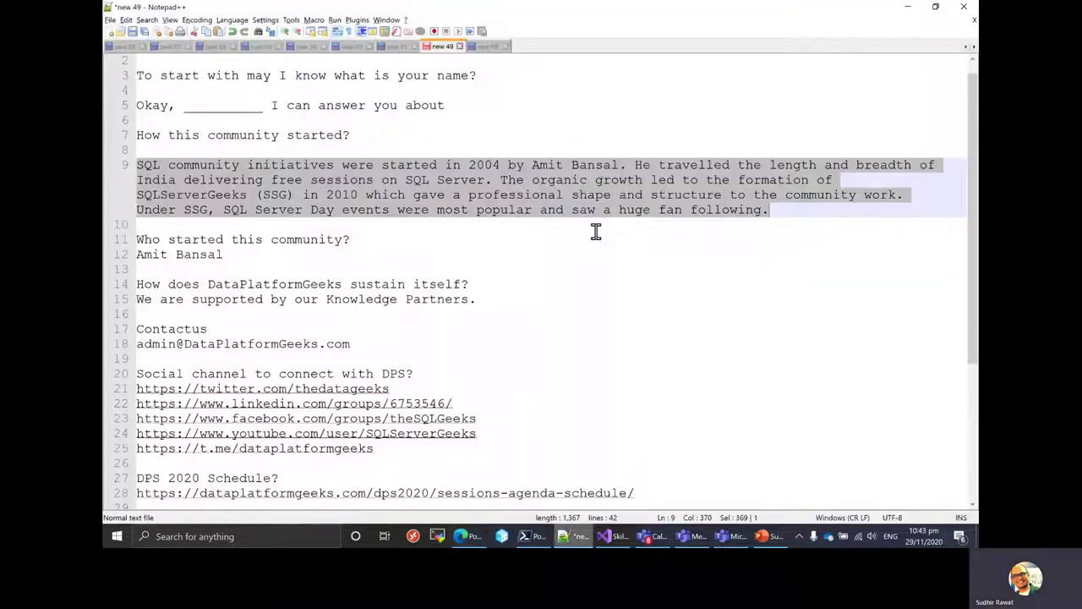
key("Down")
key("Down")
key("Down")
key("shift+Home")
key("ctrl+c")
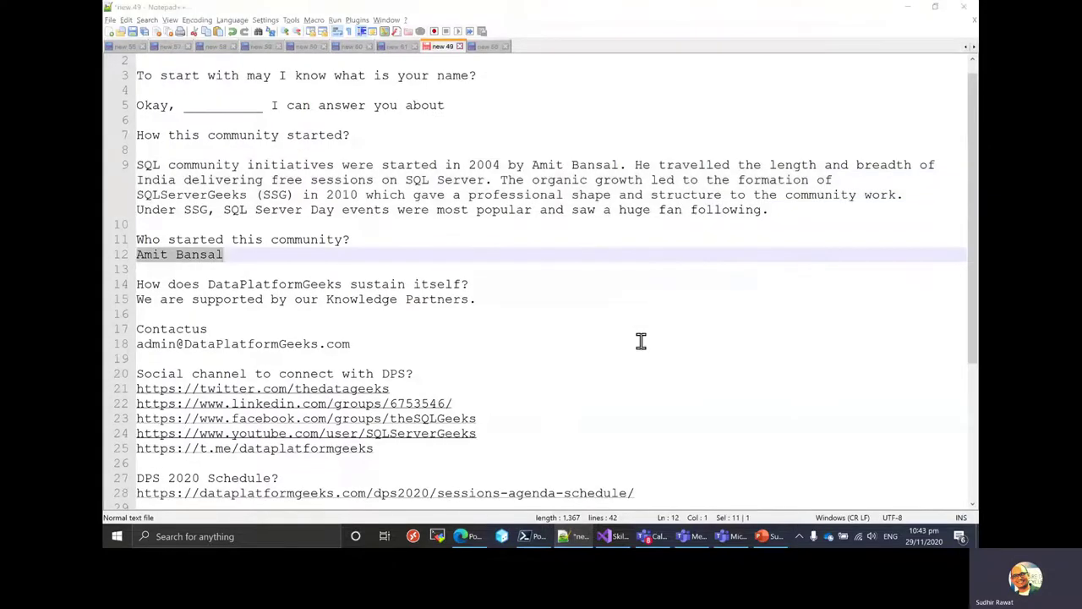
key("alt+Tab")
left_click(619, 303)
key("ctrl+v")
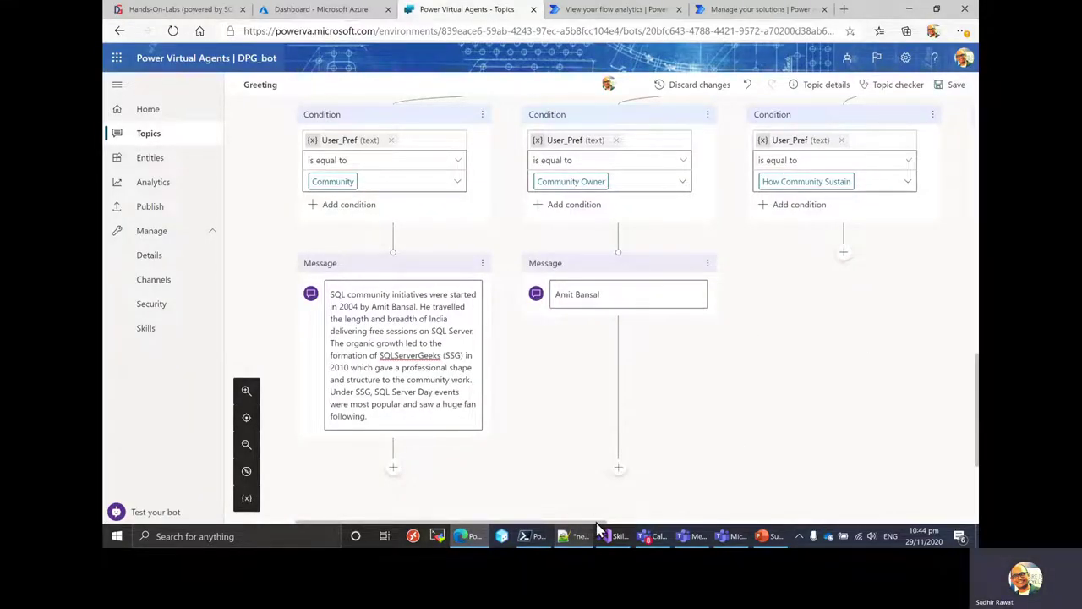
Step: Copy "We are supported by our Knowledge Partners." from the Notepad++ notes into a new message under the How Community Sustain condition
left_click_drag(597, 521, 689, 528)
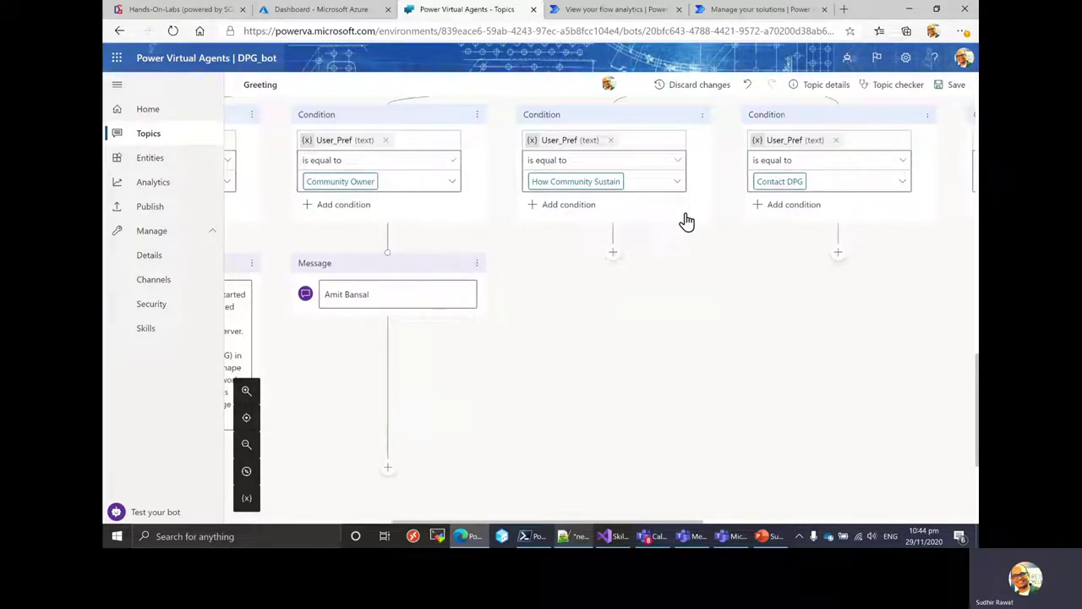
key("alt+Tab")
left_click_drag(137, 299, 482, 300)
key("ctrl+c")
key("alt+Tab")
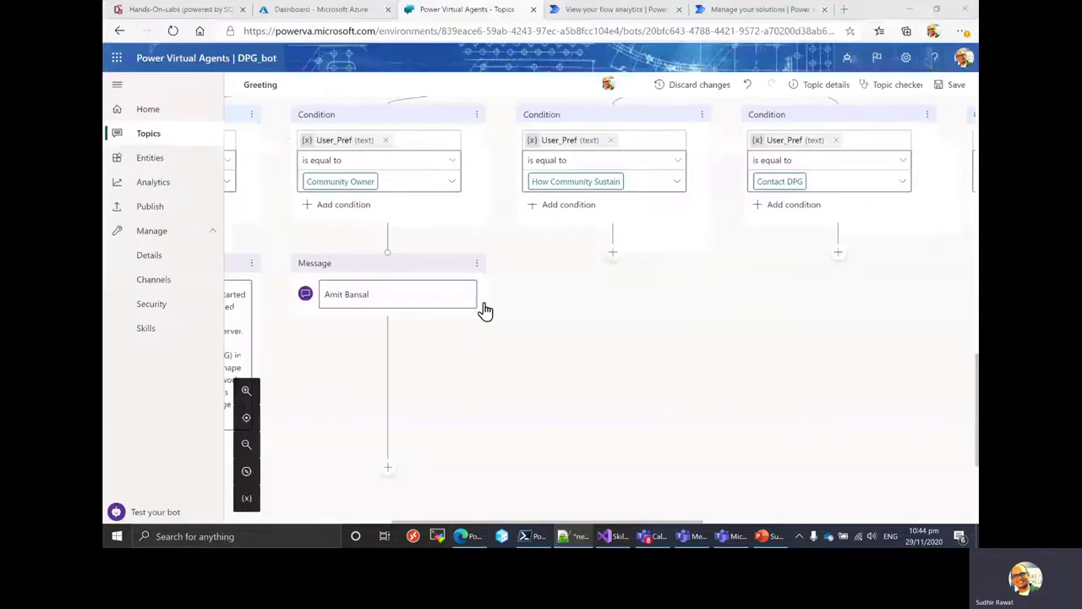
left_click(612, 252)
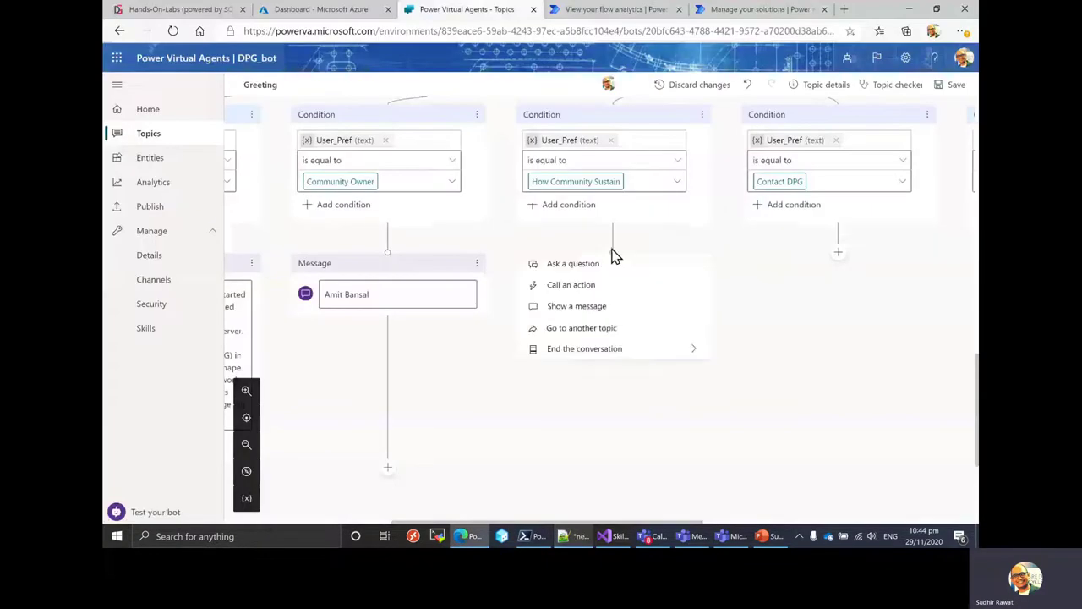
left_click(593, 307)
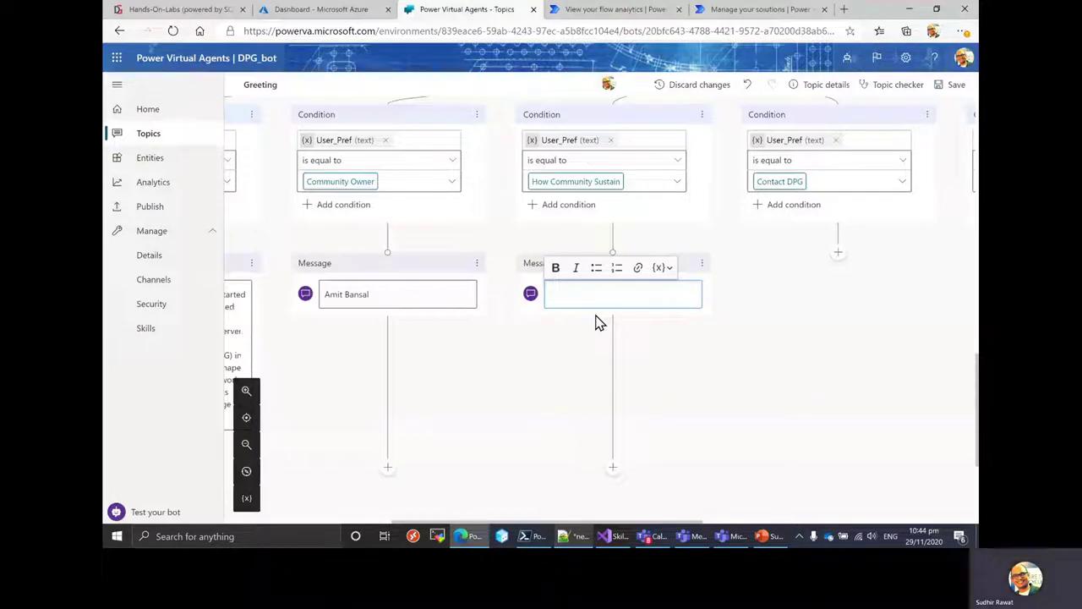
key("ctrl+v")
left_click(818, 283)
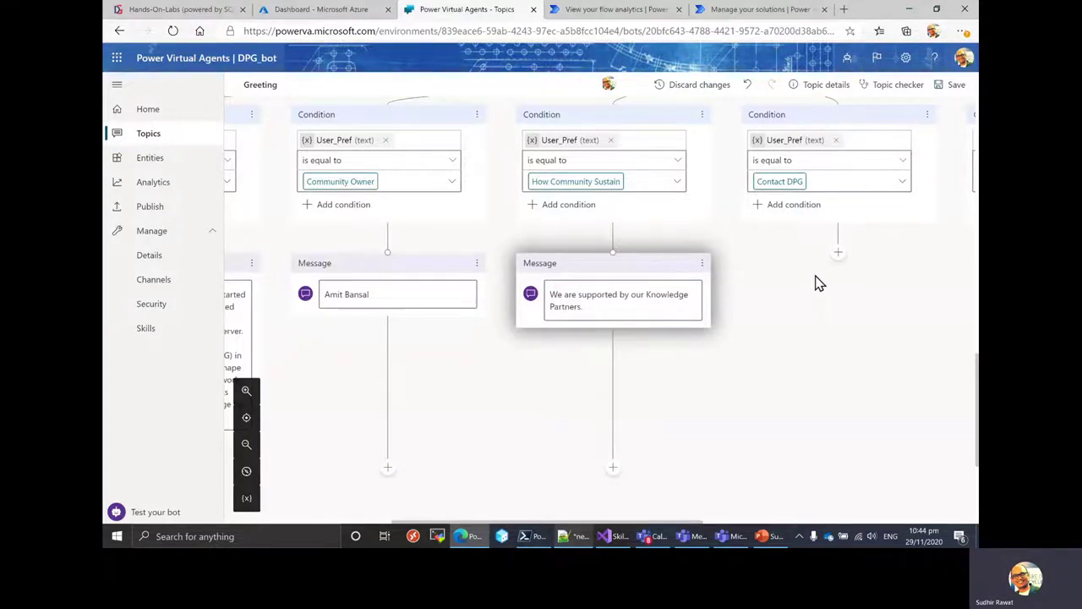
Step: Copy the contact e-mail address from the Notepad++ notes into a new message under the Contact DPG condition
key("alt+Tab")
left_click_drag(136, 343, 361, 345)
key("ctrl+c")
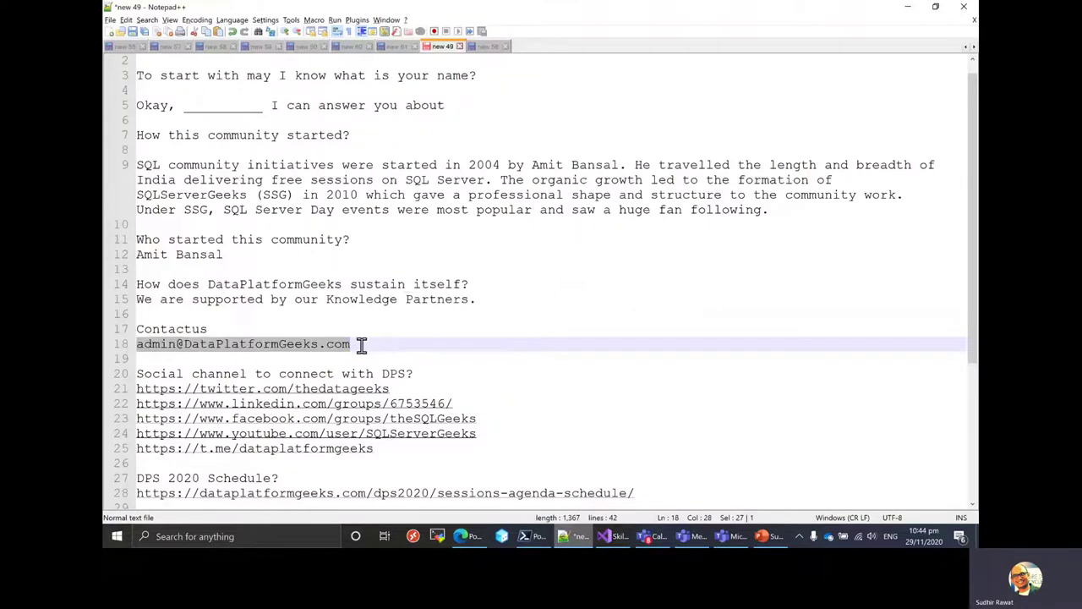
key("alt+Tab")
left_click(837, 252)
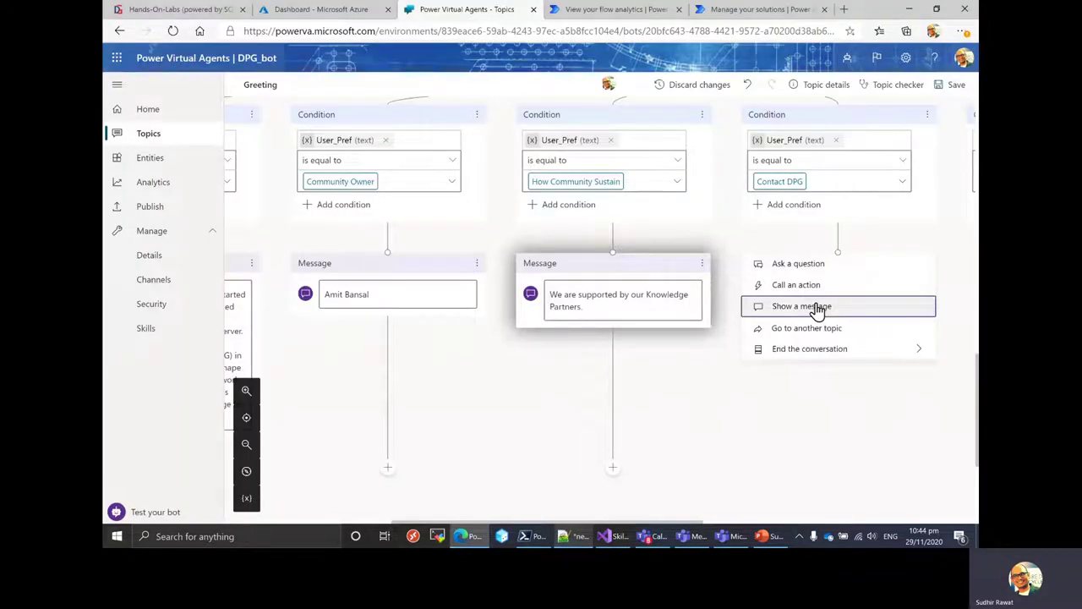
left_click(817, 307)
key("ctrl+v")
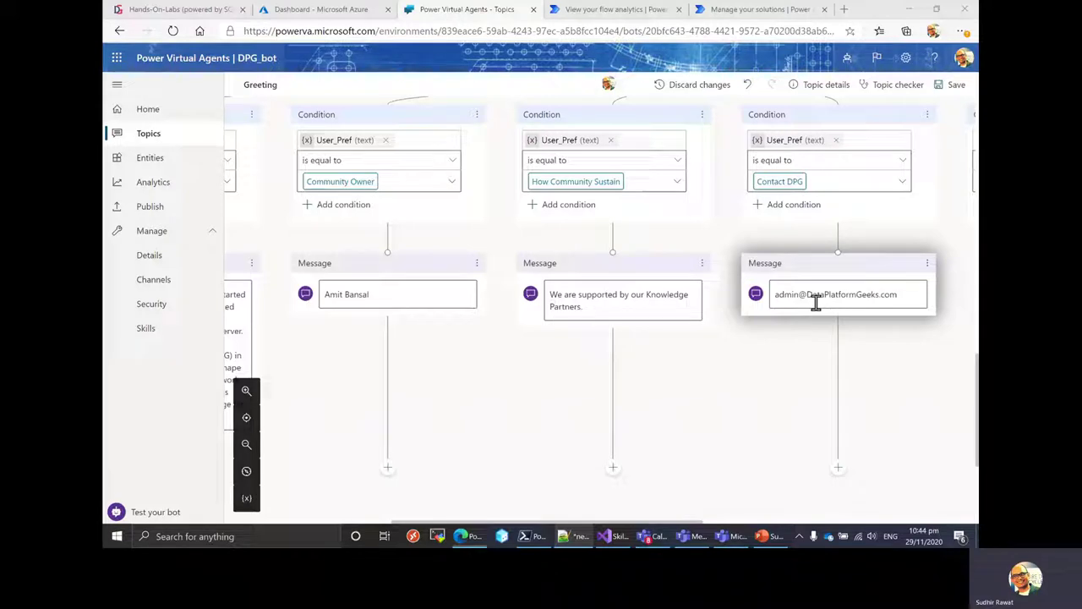
Step: Copy the five social channel links from the Notepad++ notes into a new message under the Social Channels condition
key("alt+Tab")
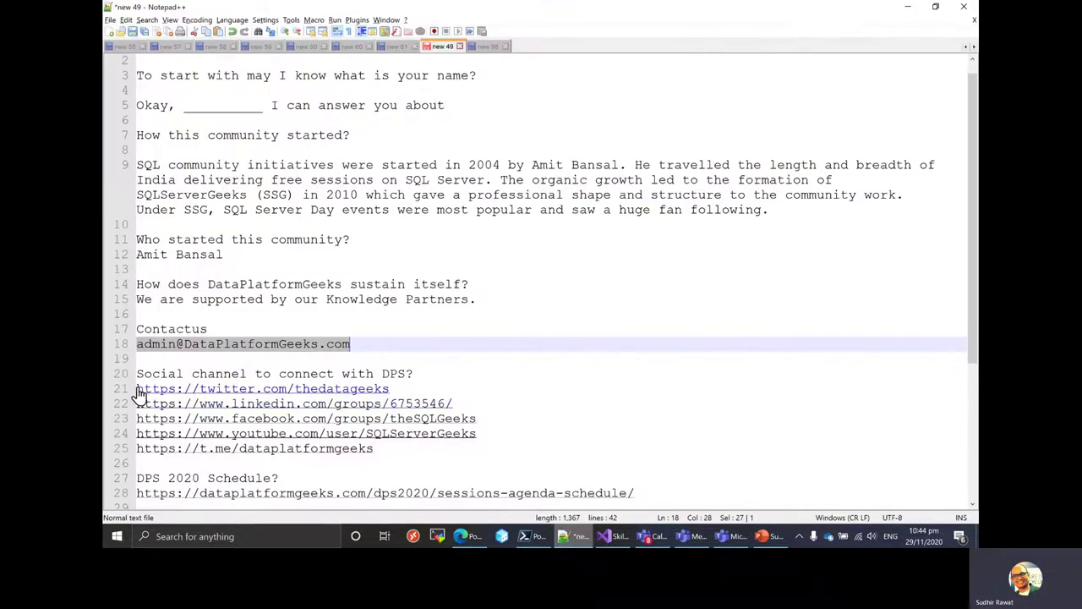
left_click_drag(140, 395, 416, 445)
key("ctrl+c")
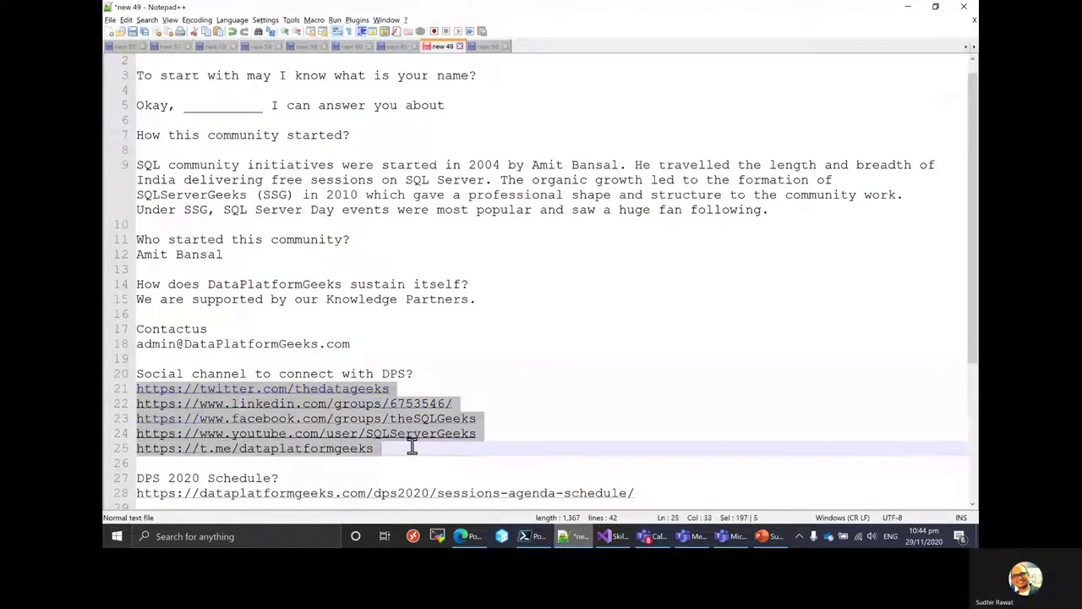
key("alt+Tab")
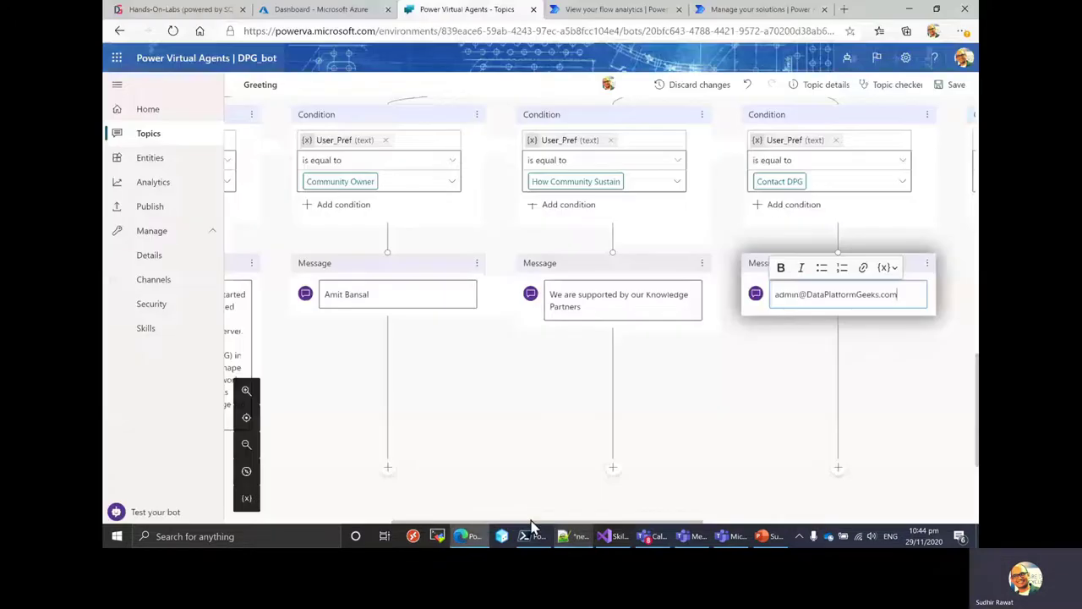
scroll(671, 380, "right", 5)
left_click(656, 320)
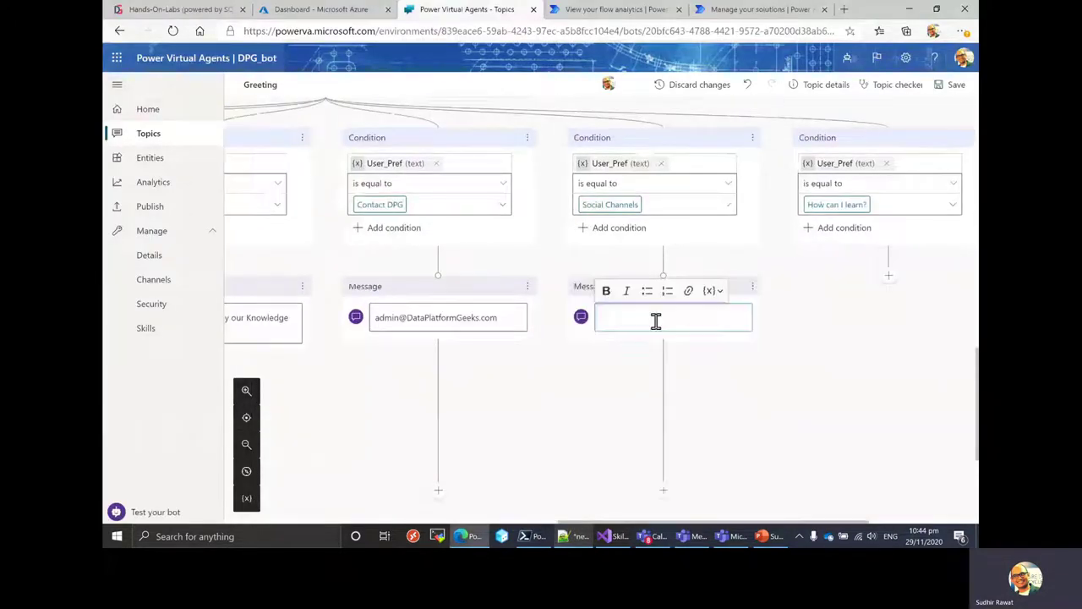
key("ctrl+v")
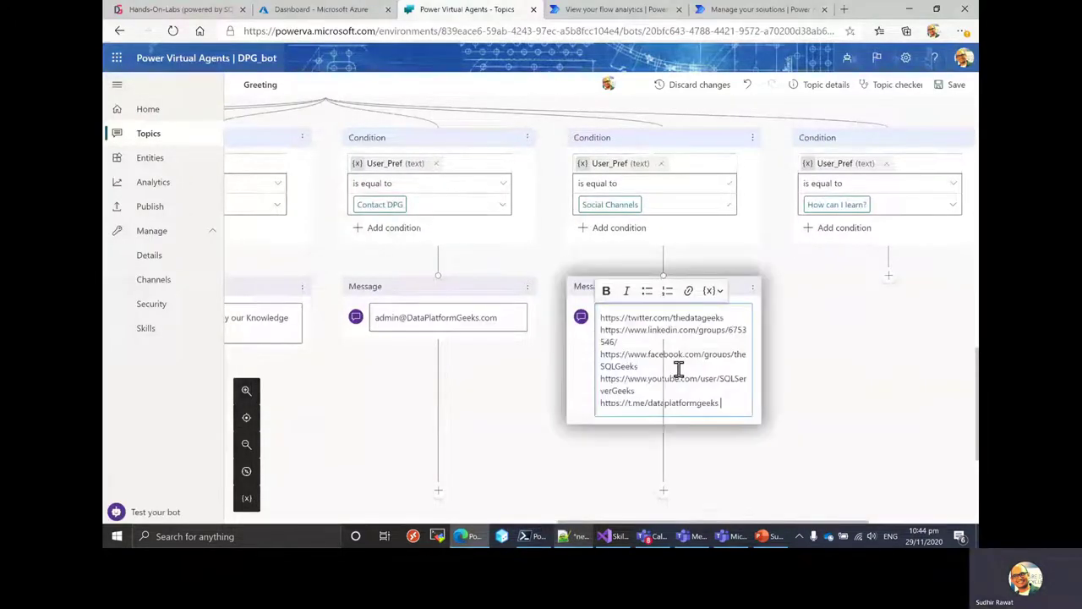
Step: Format all the links in the Social Channels message as a bulleted list
left_click_drag(719, 403, 593, 314)
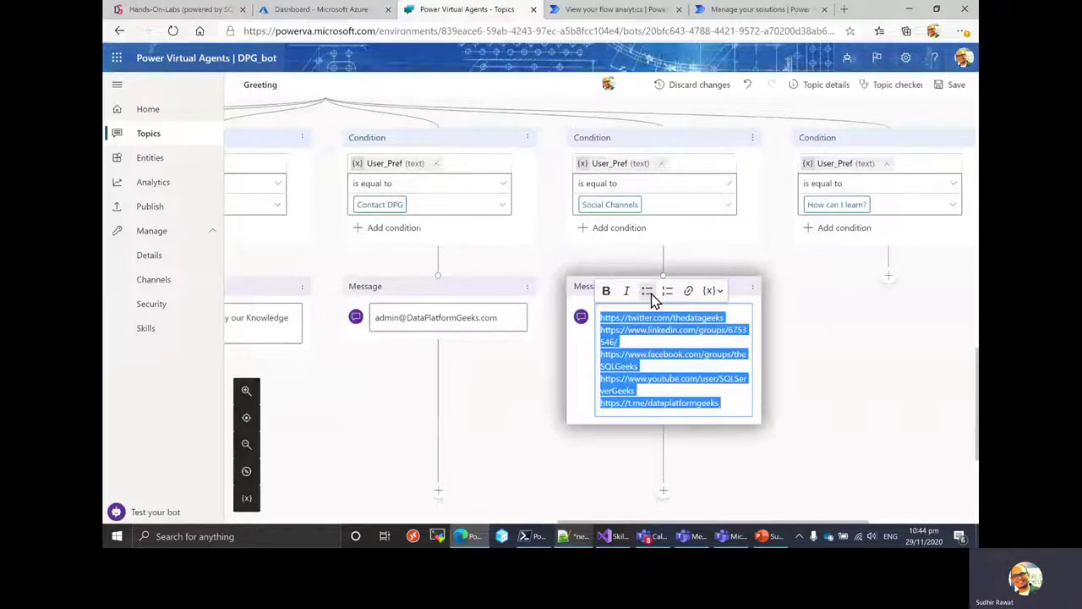
left_click(648, 290)
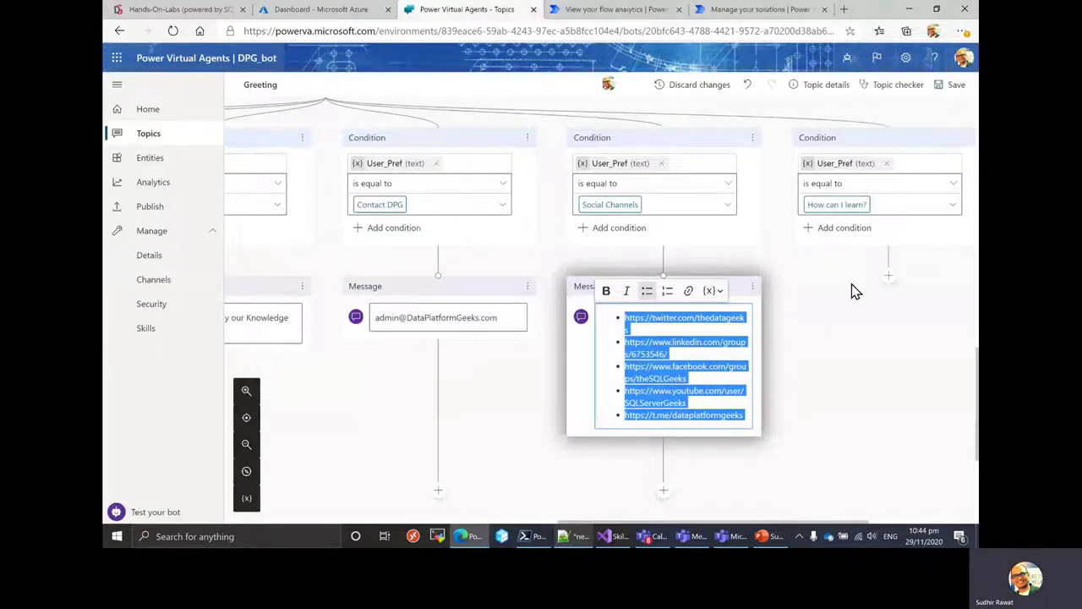
left_click(759, 324)
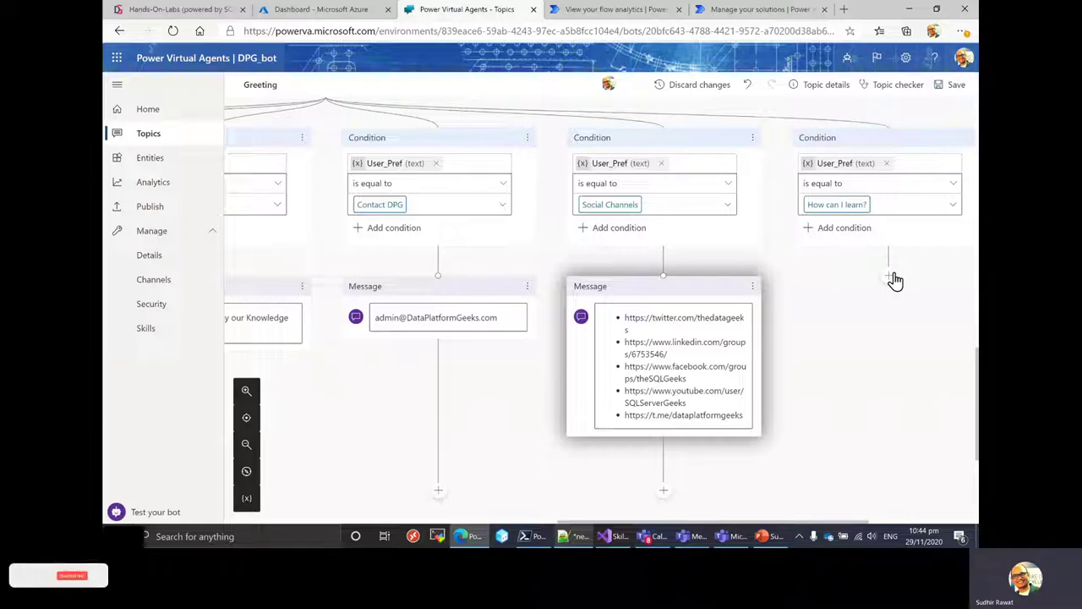
Step: Add a question under the How can I learn? condition asking "Please select what way you want to learn"
key("alt+Tab")
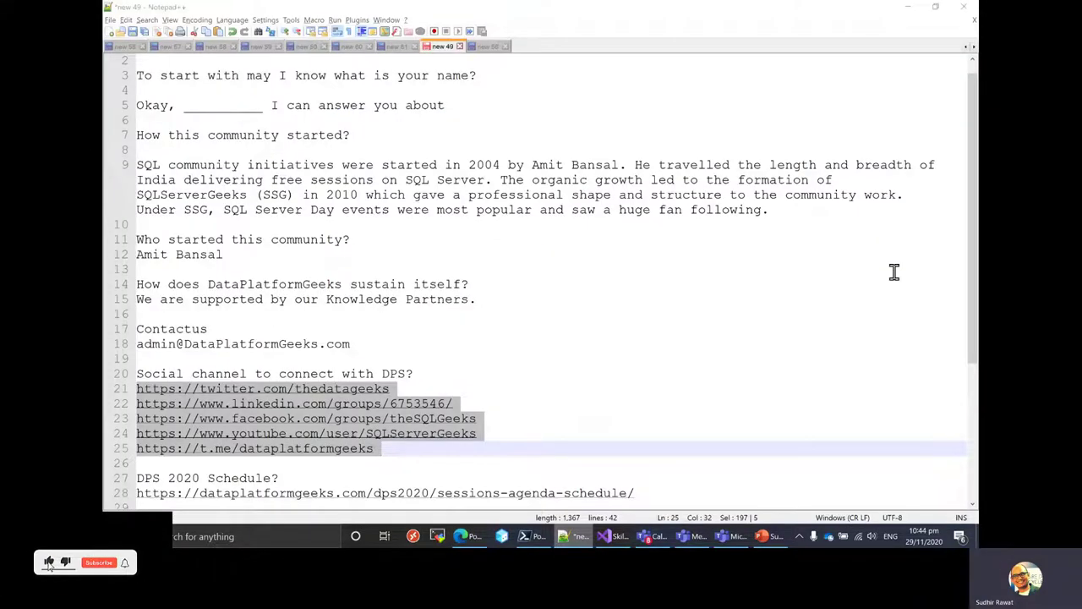
key("alt+Tab")
left_click(890, 281)
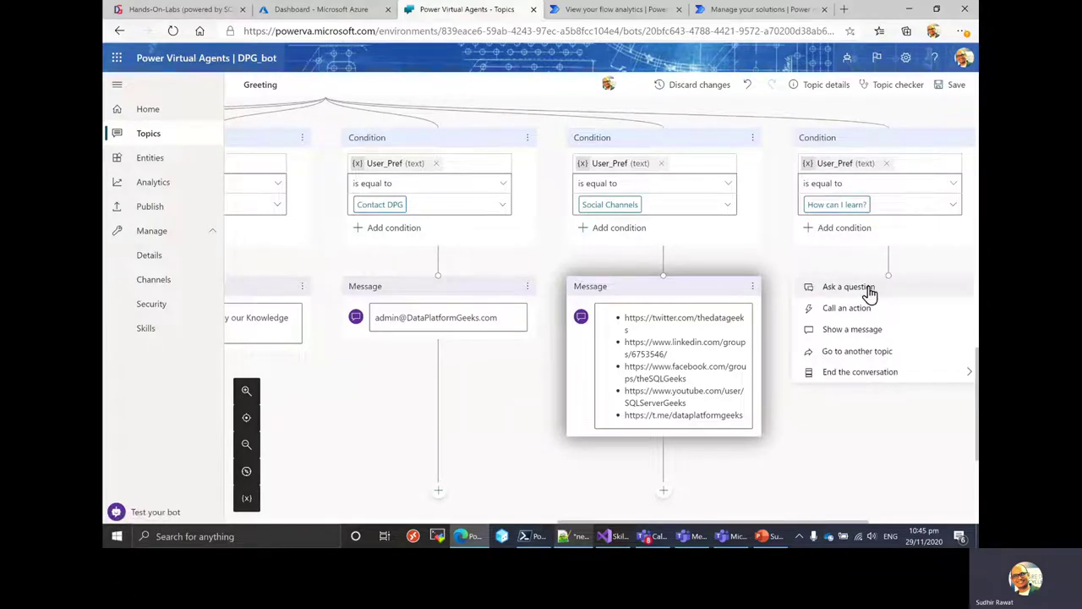
left_click(869, 291)
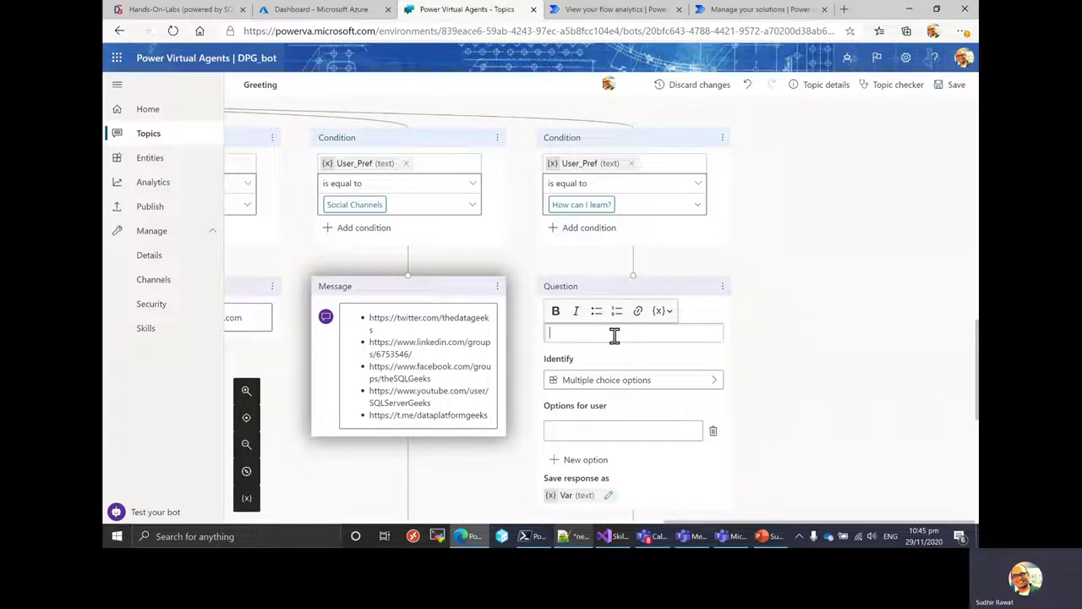
type("Please s")
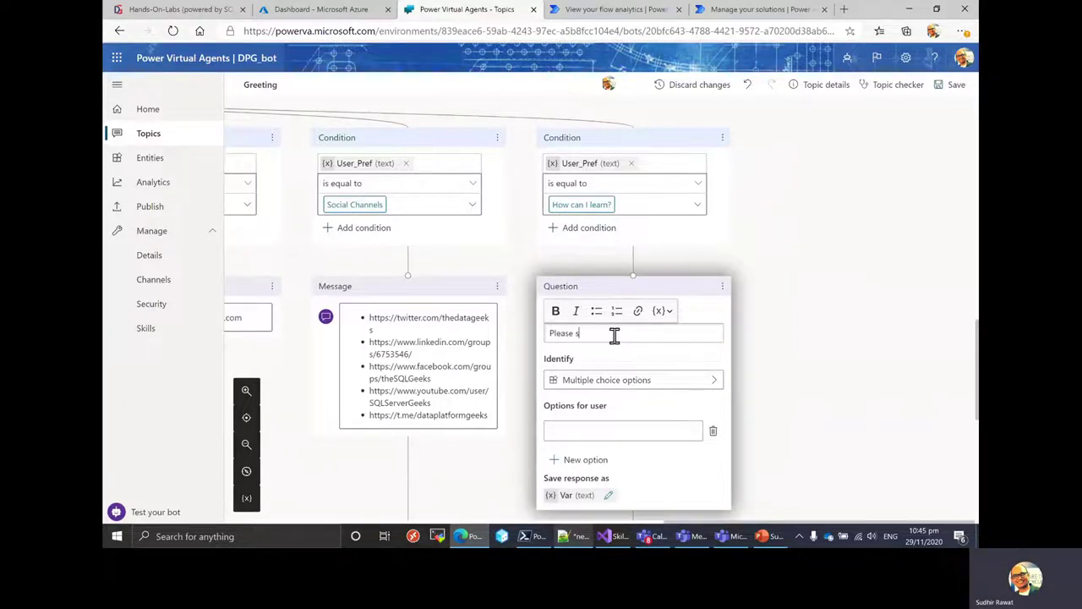
type("elect ")
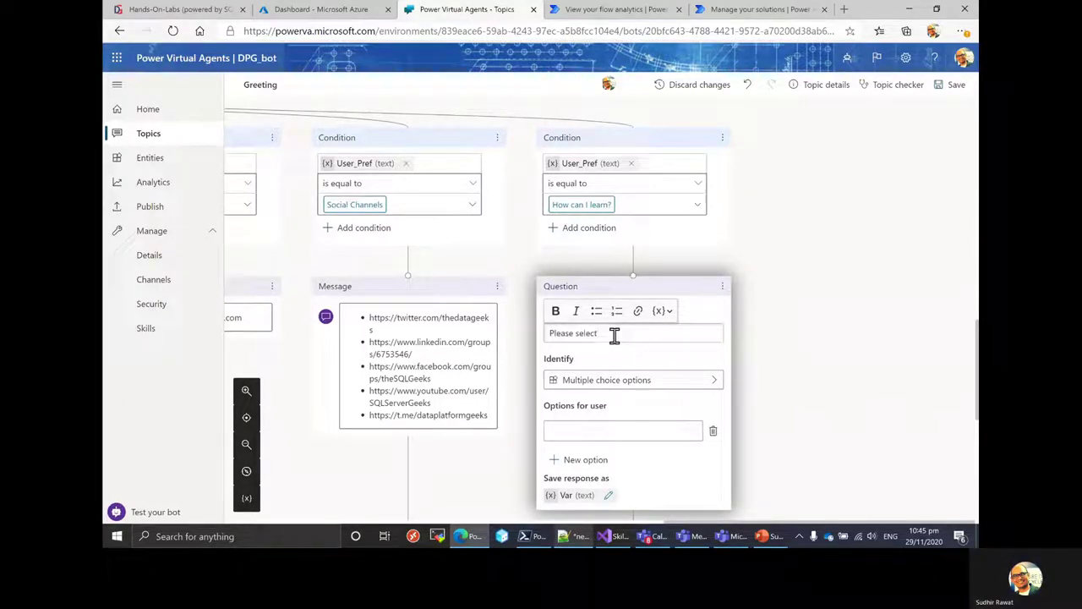
type("what way")
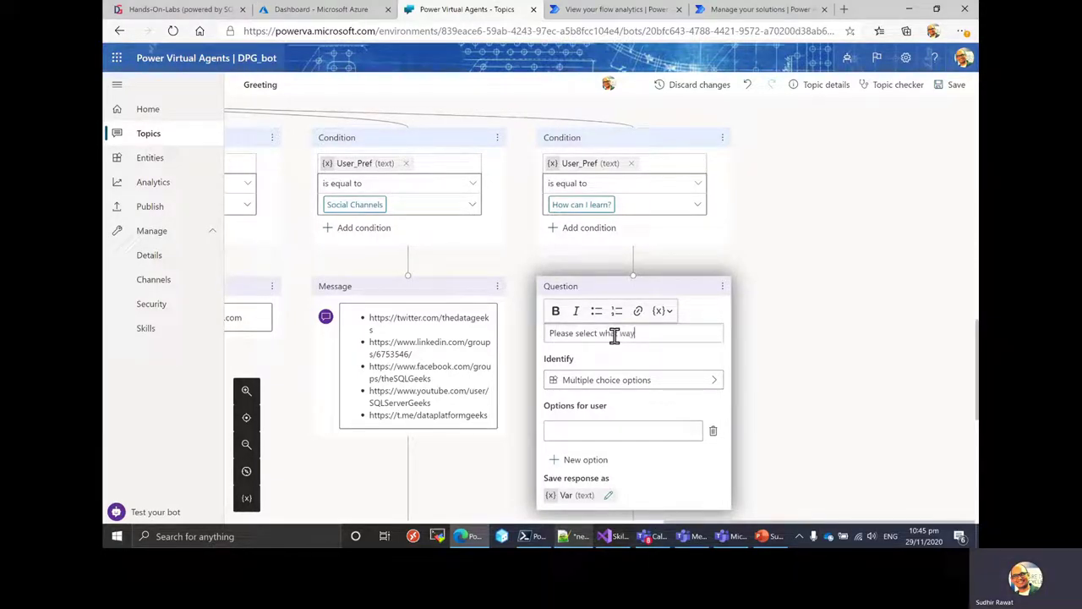
type(" you want to learn")
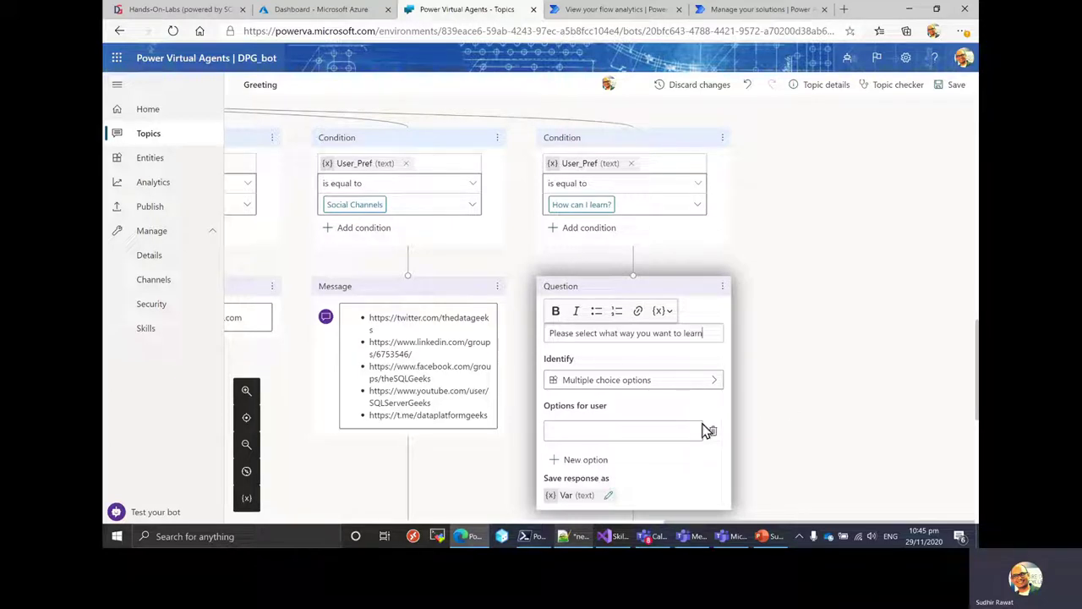
Step: Enter "test" as the user option of the learning question
left_click(625, 430)
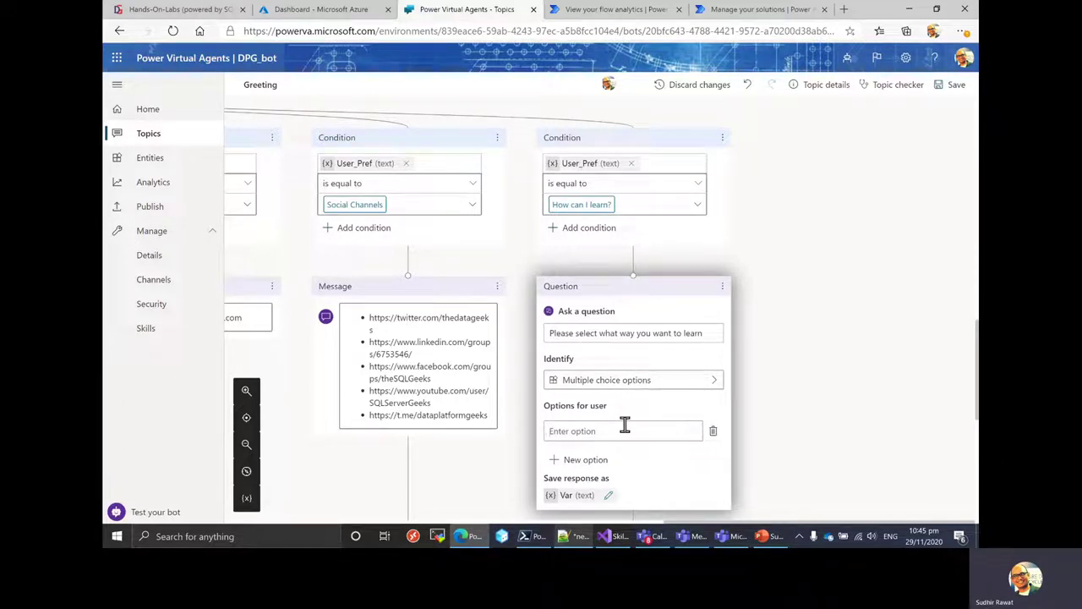
type("test")
left_click(820, 465)
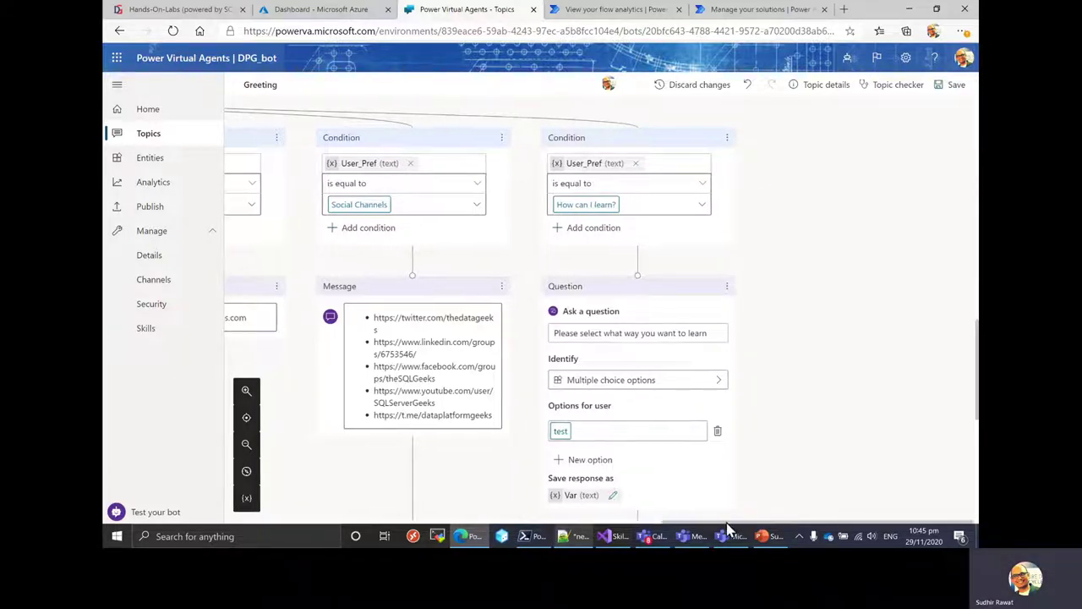
Step: Save the Greeting topic with its new messages and learning question
left_click_drag(727, 529, 355, 523)
scroll(806, 425, "up", 5)
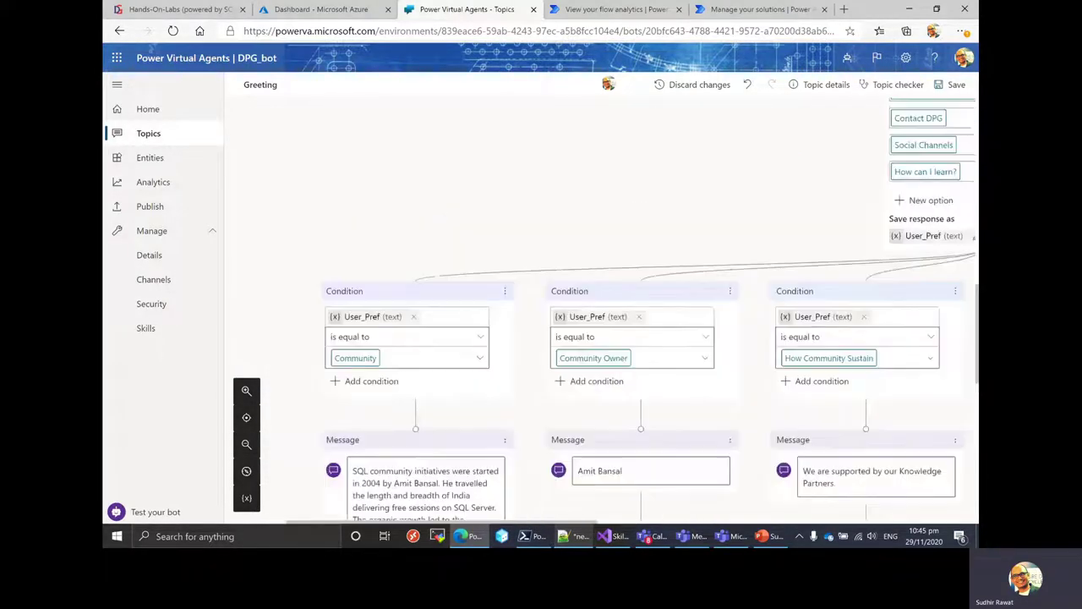
scroll(911, 277, "up", 10)
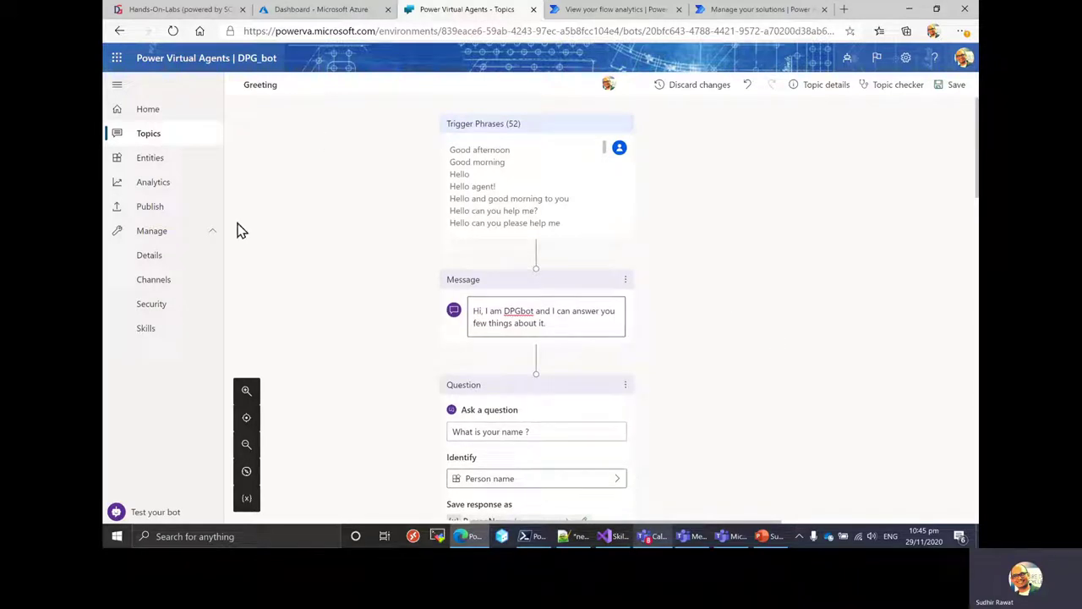
left_click(949, 85)
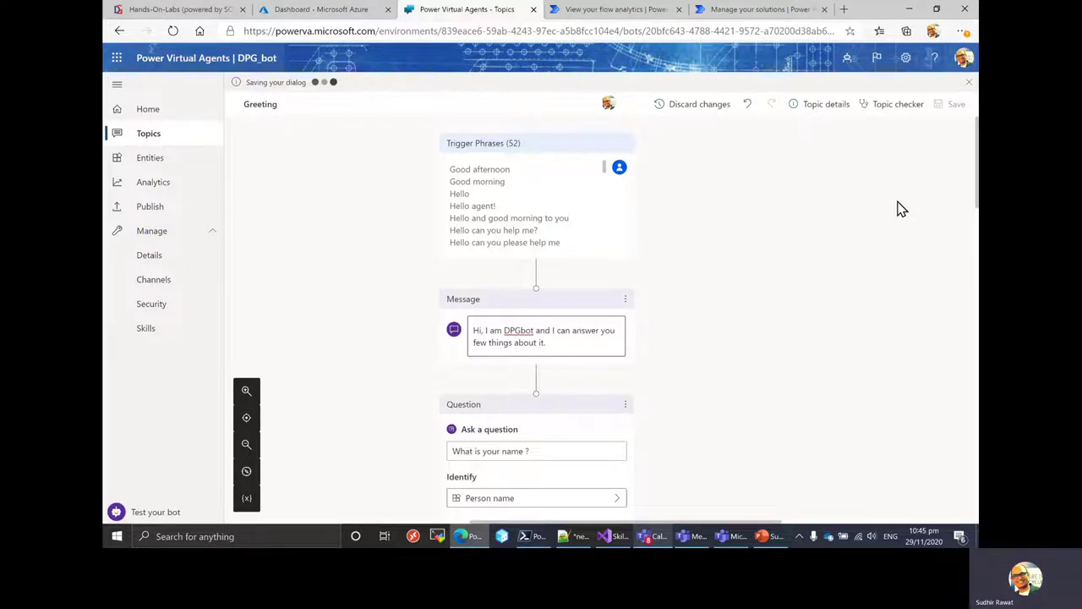
Step: Start a test chat with the bot by sending "hi", and answer its name question with the visitor's full name
left_click(152, 512)
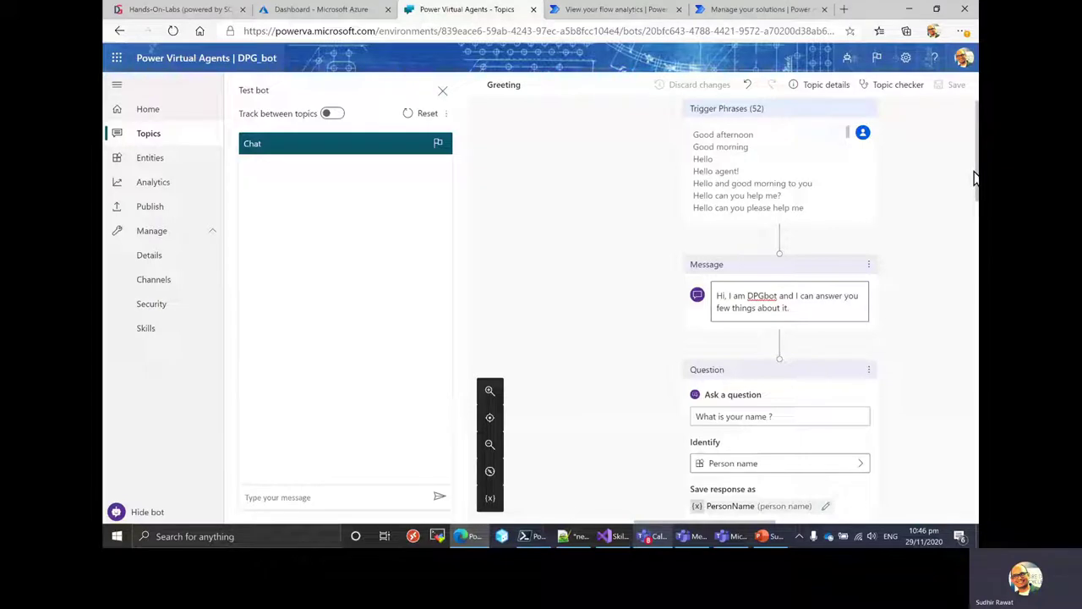
left_click(325, 497)
type("hi")
key("Return")
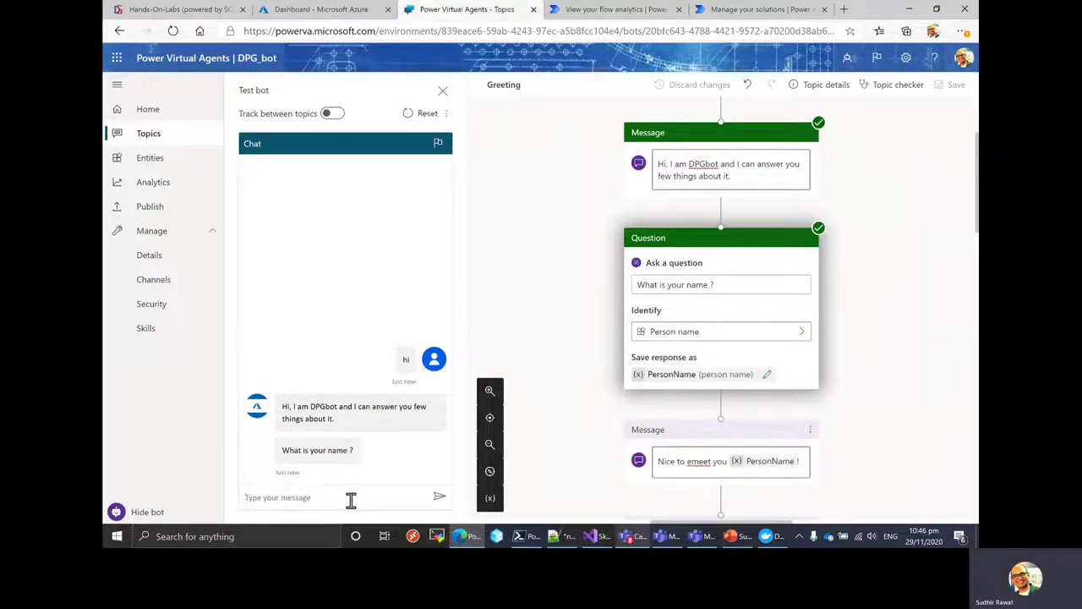
type("My name is Sudhir Rawa")
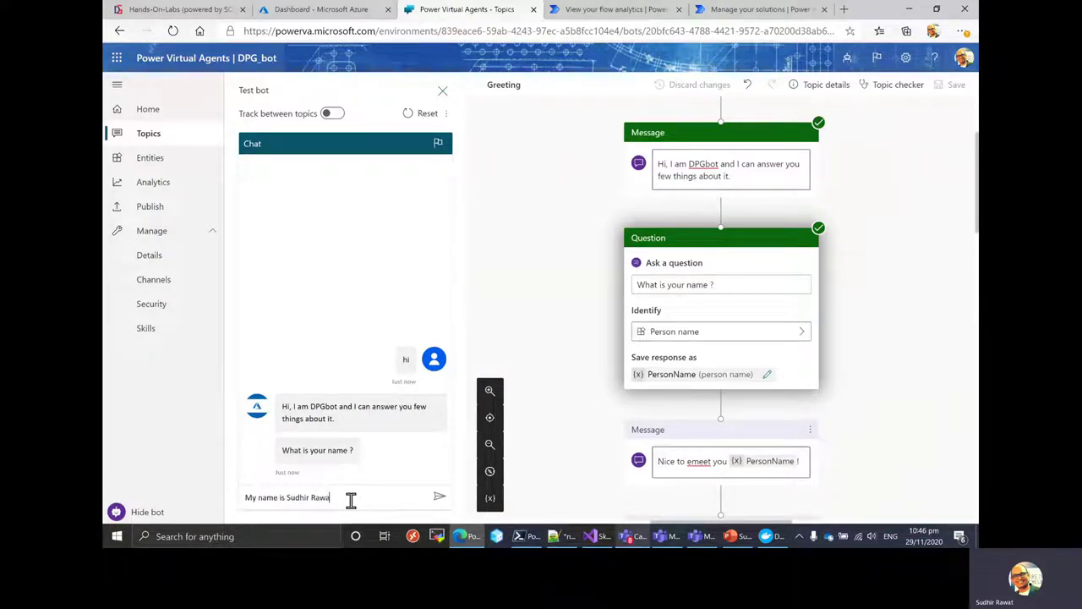
type("t")
key("Return")
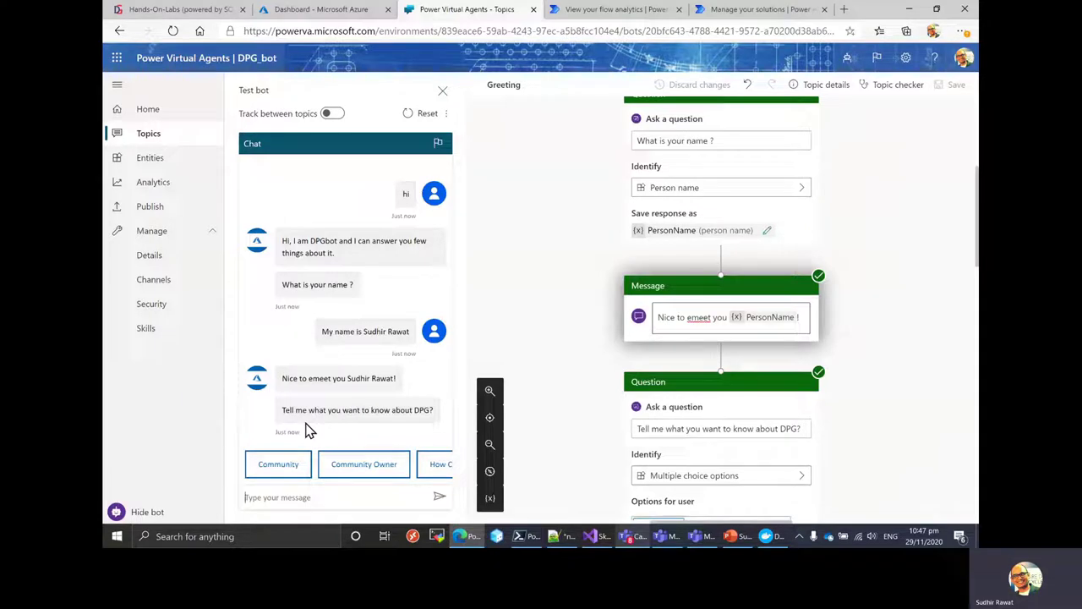
Step: Choose the Community option in the test chat to check its answer, then reset and close the test chat
mouse_move(302, 480)
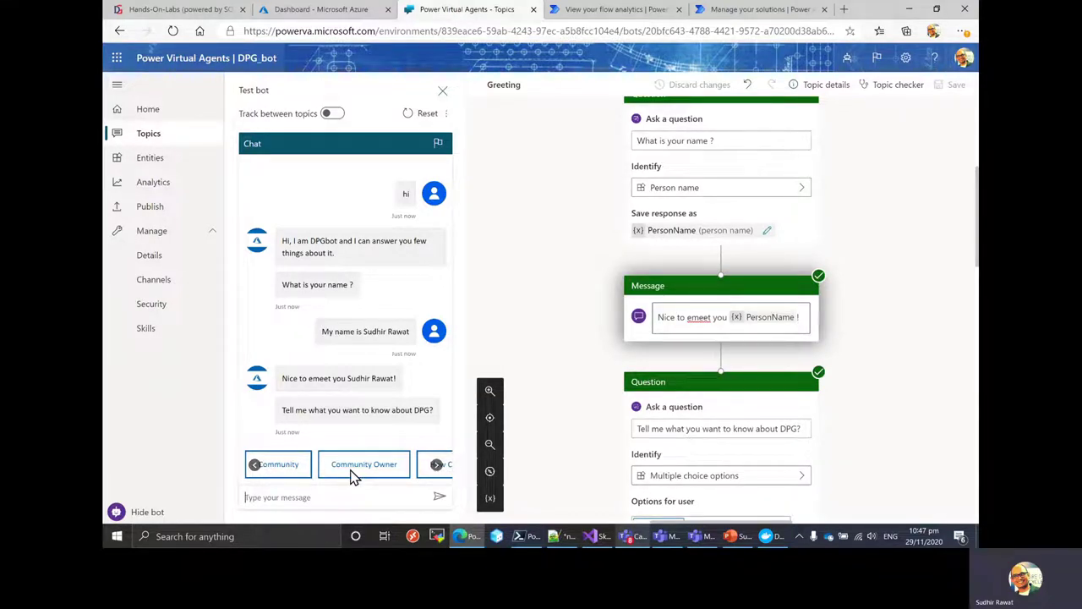
left_click(288, 471)
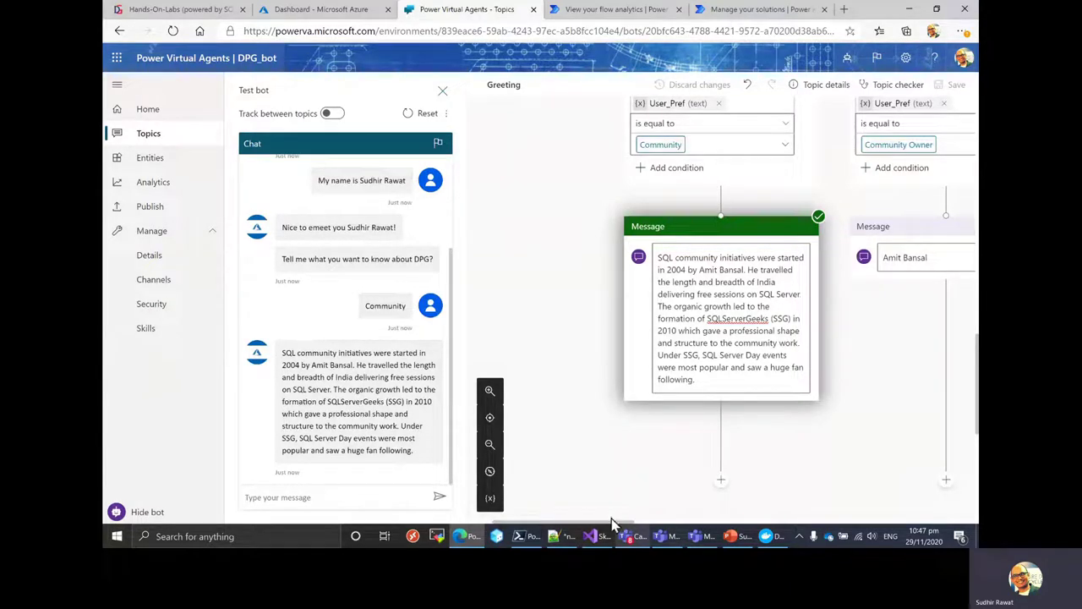
left_click_drag(615, 526, 797, 543)
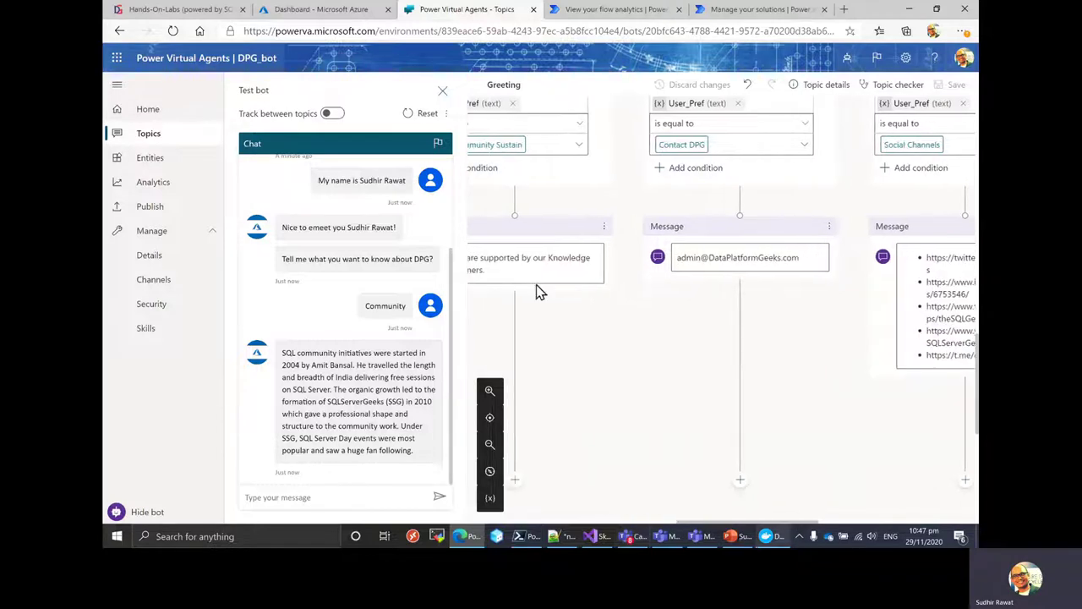
left_click(430, 113)
left_click(441, 92)
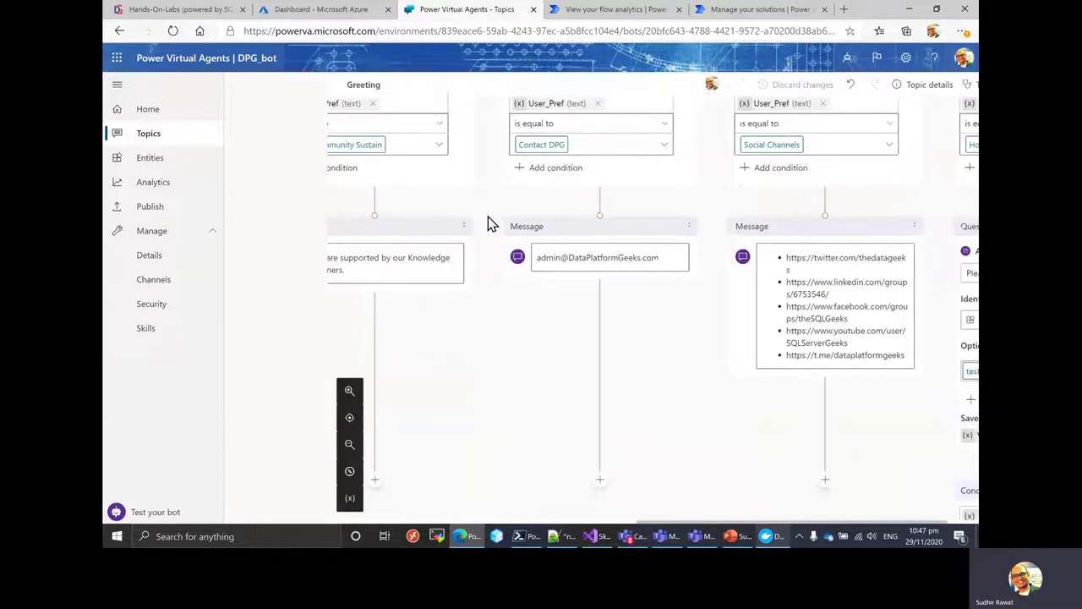
left_click_drag(535, 526, 776, 445)
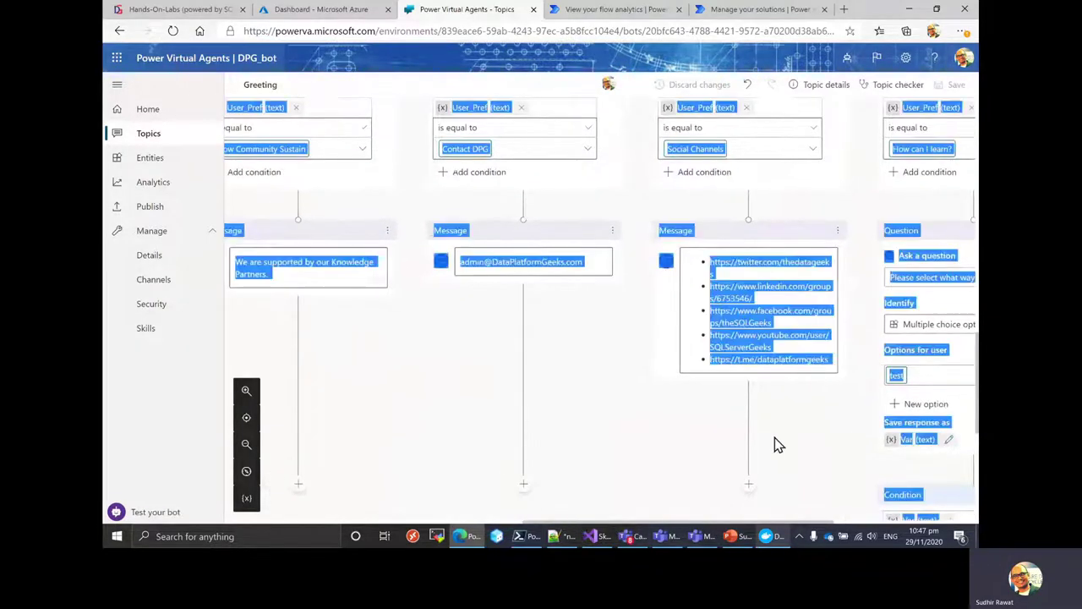
left_click(789, 525)
left_click_drag(736, 518, 382, 388)
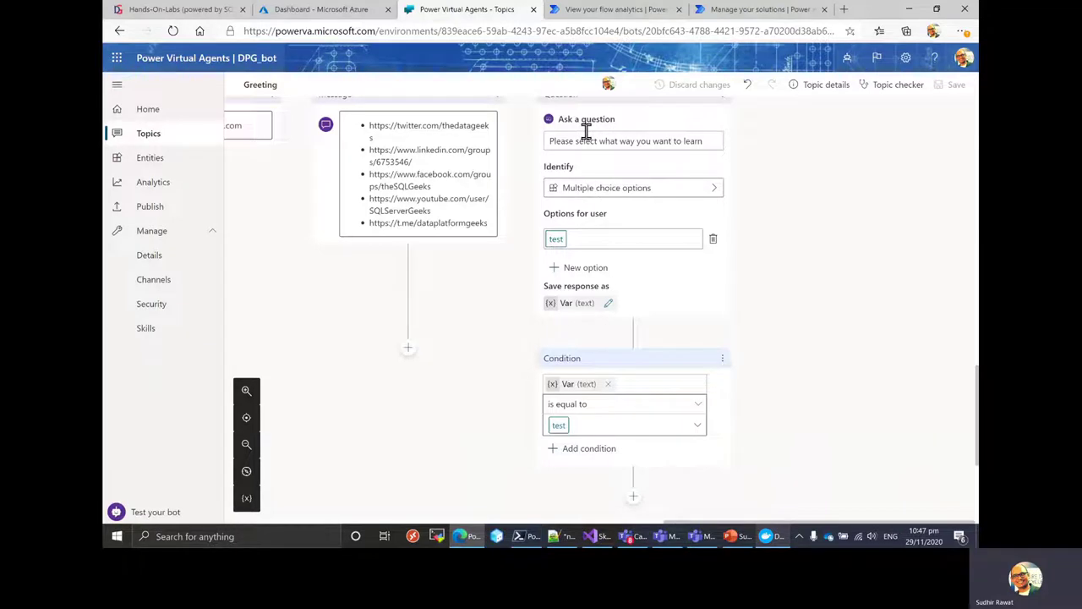
scroll(586, 131, "up", 1)
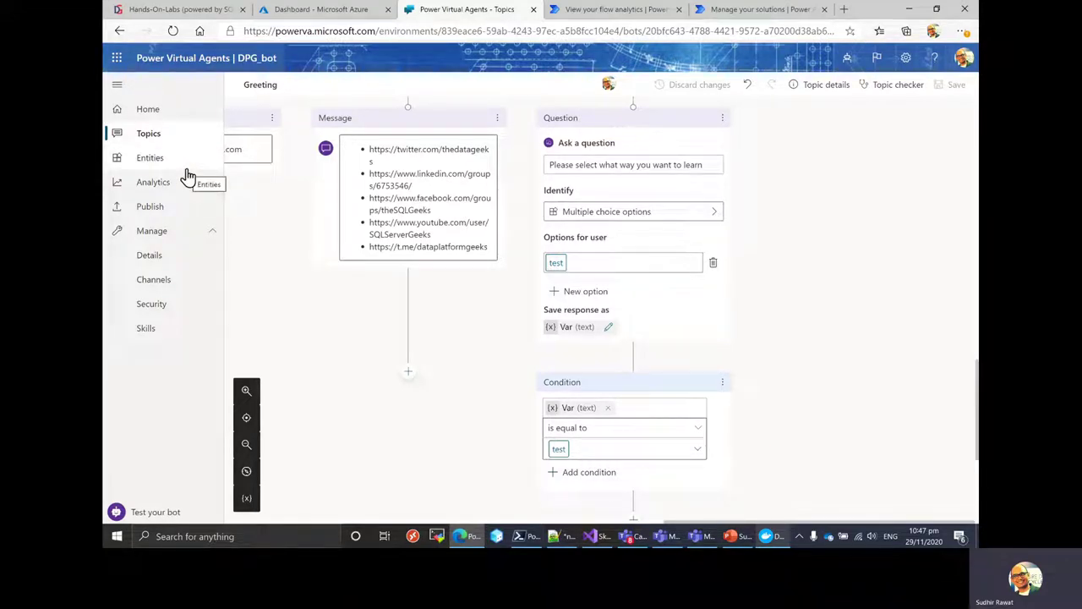
Step: Examine the Learning custom entity's list items, synonyms and smart matching setting, and close it without changes
left_click(153, 173)
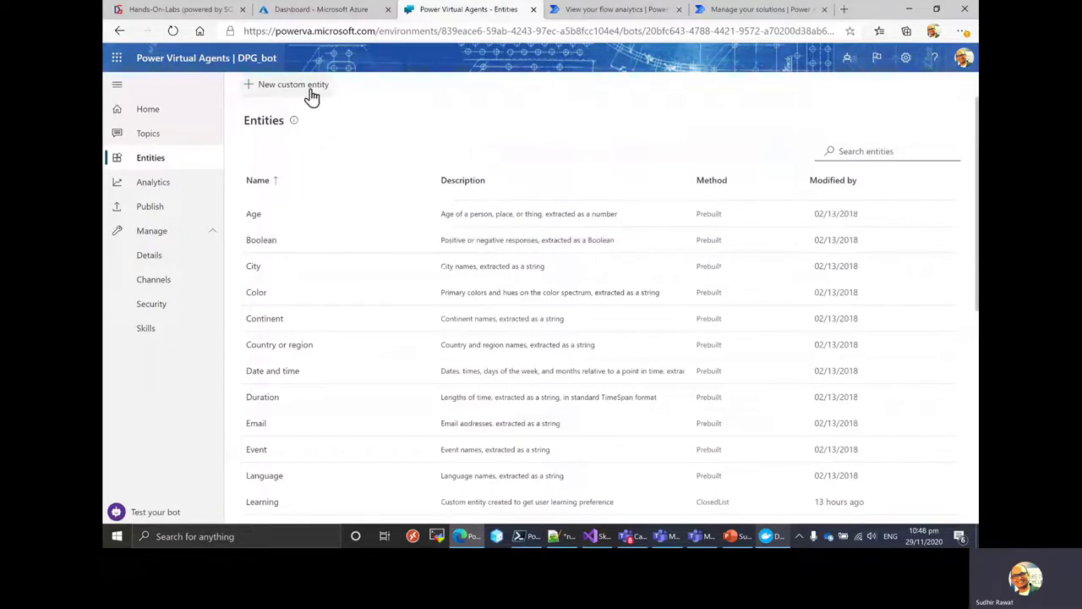
left_click(263, 504)
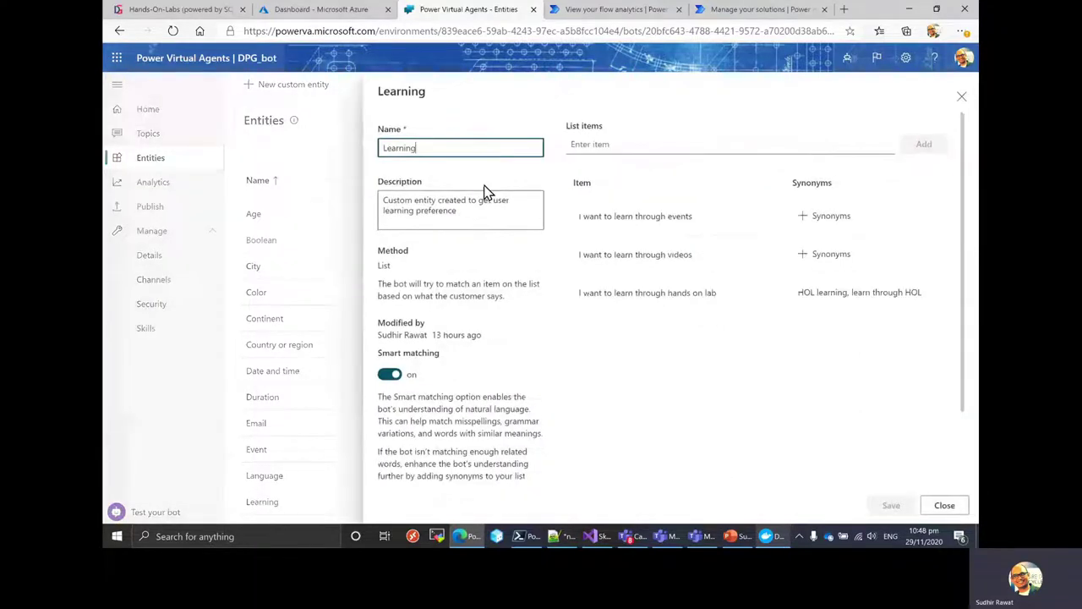
scroll(490, 186, "down", 1)
scroll(967, 220, "up", 1)
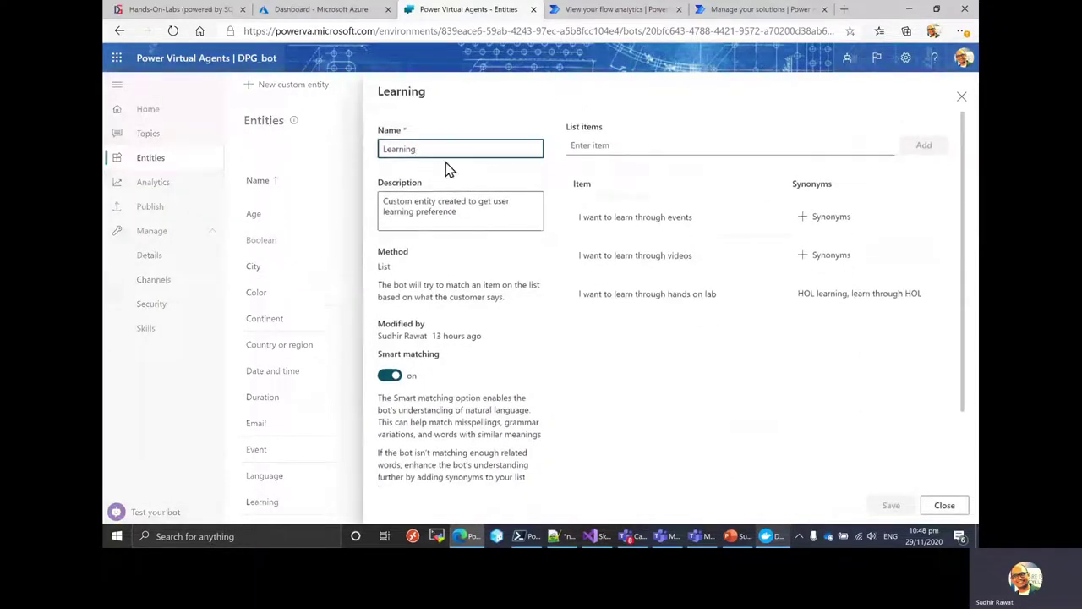
left_click(664, 152)
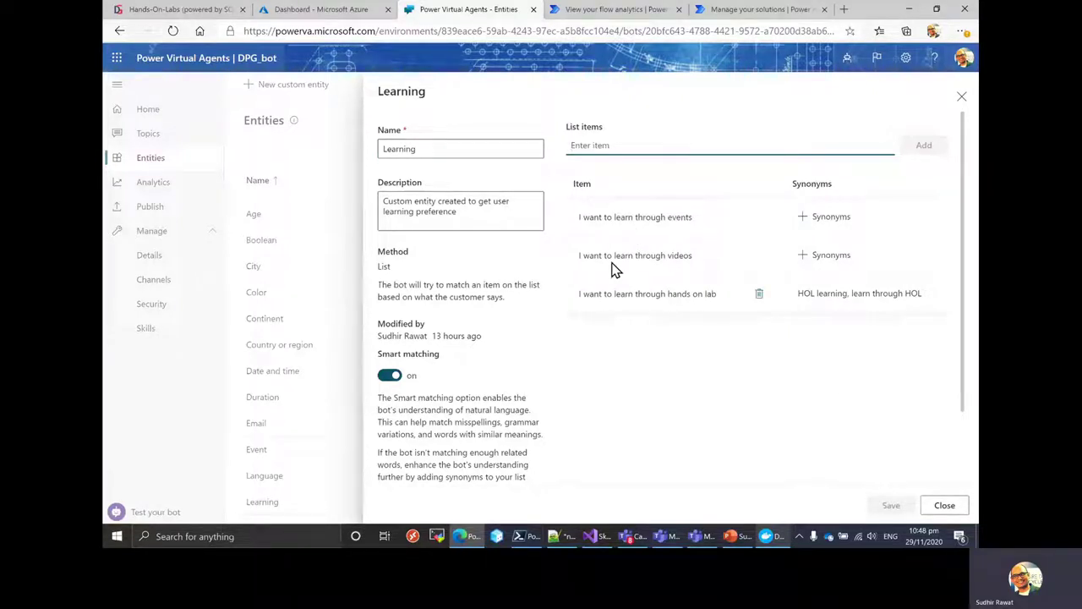
scroll(850, 250, "down", 1)
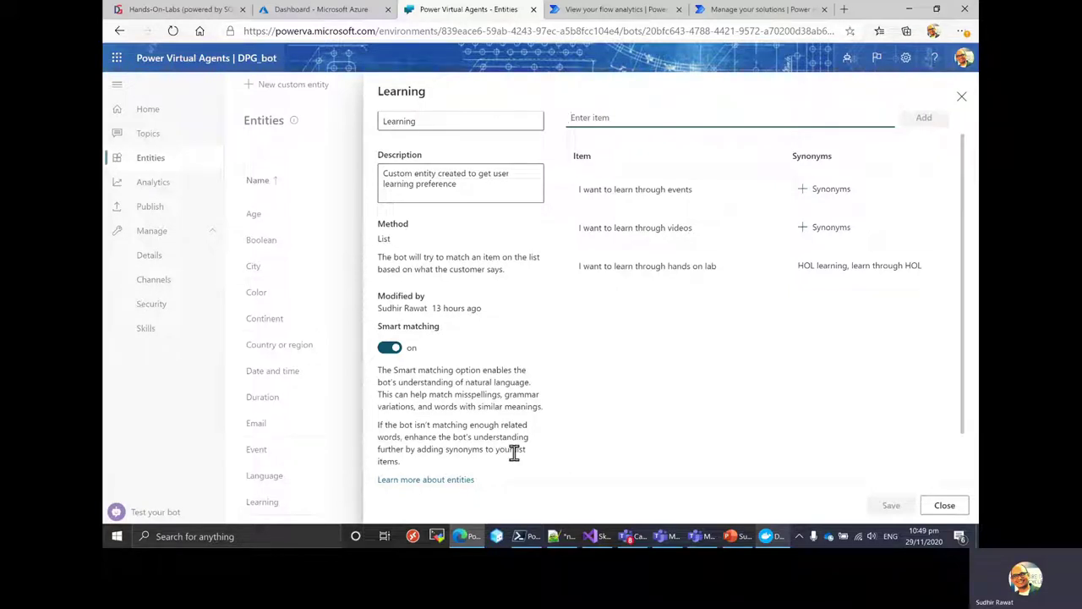
scroll(529, 457, "up", 1)
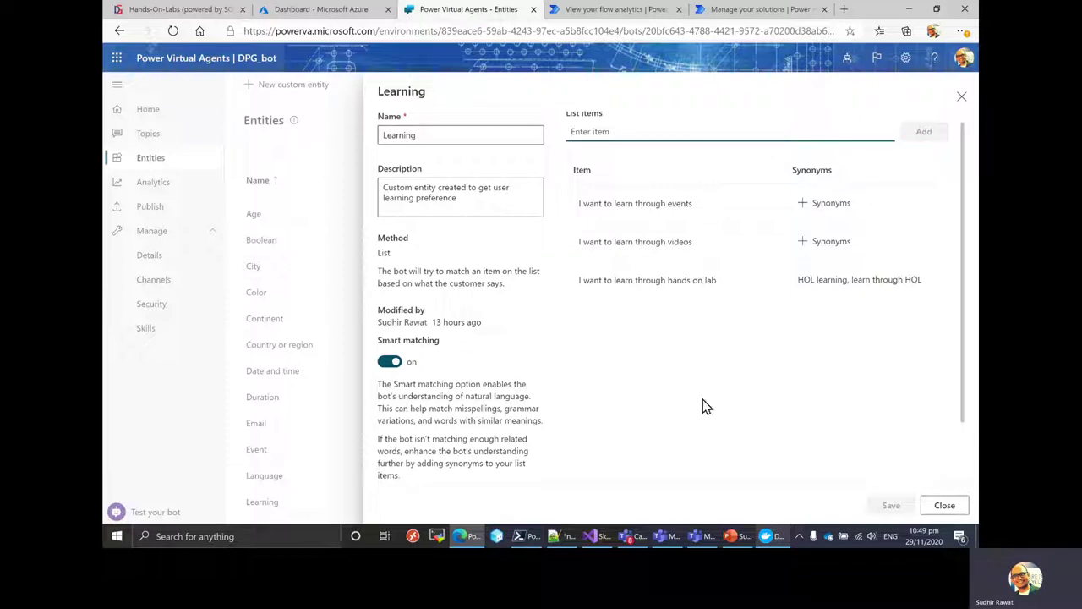
left_click(945, 506)
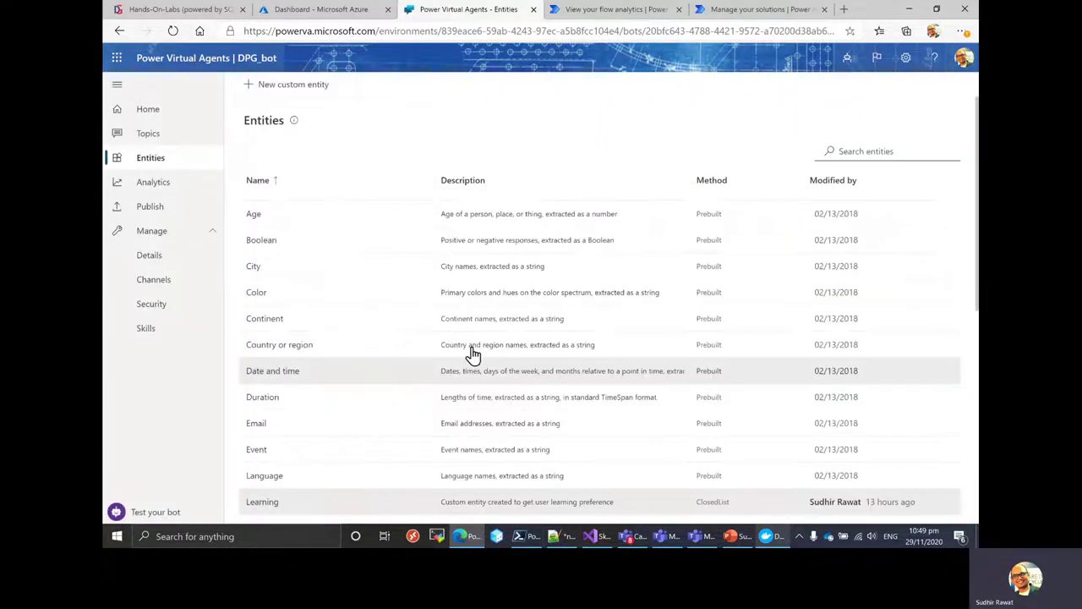
Step: Open the Greeting topic and make its "Please select what way you want to learn" question identify the Learning entity
left_click(156, 139)
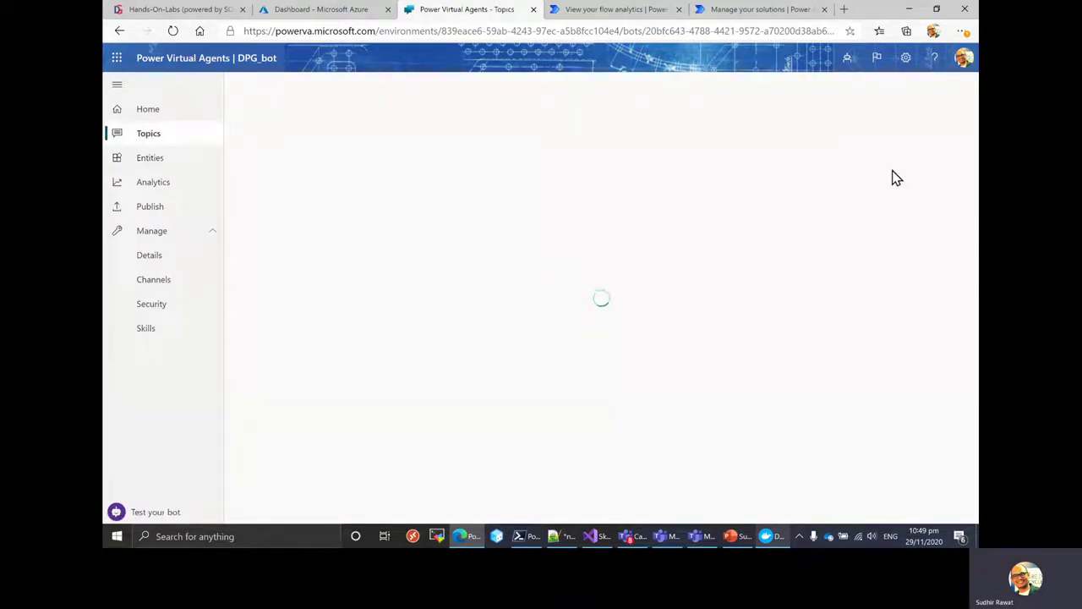
left_click(879, 177)
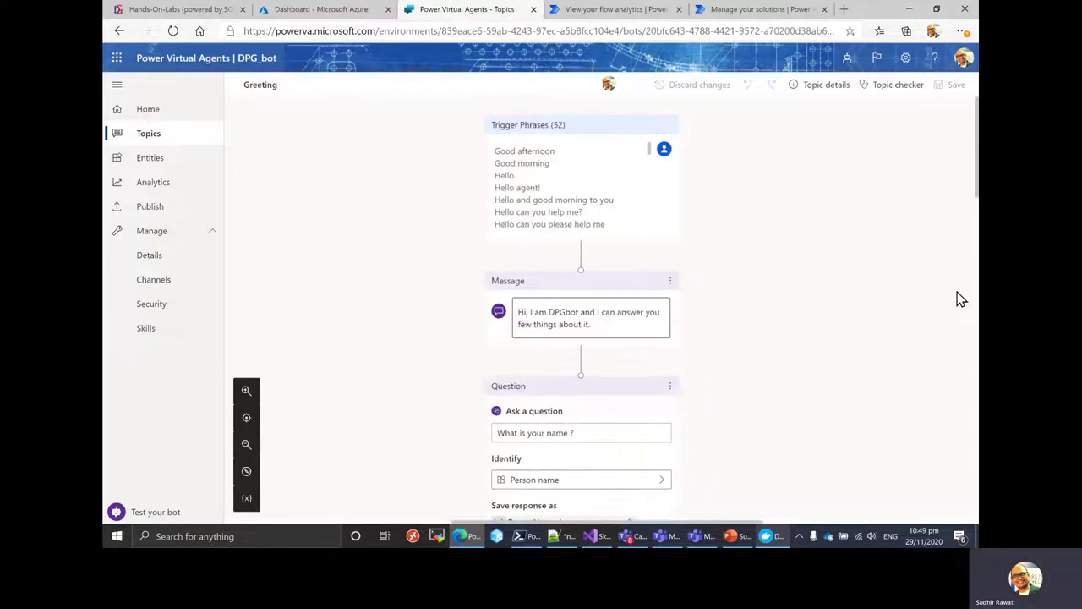
scroll(814, 448, "down", 5)
left_click_drag(809, 512, 906, 306)
scroll(658, 197, "down", 2)
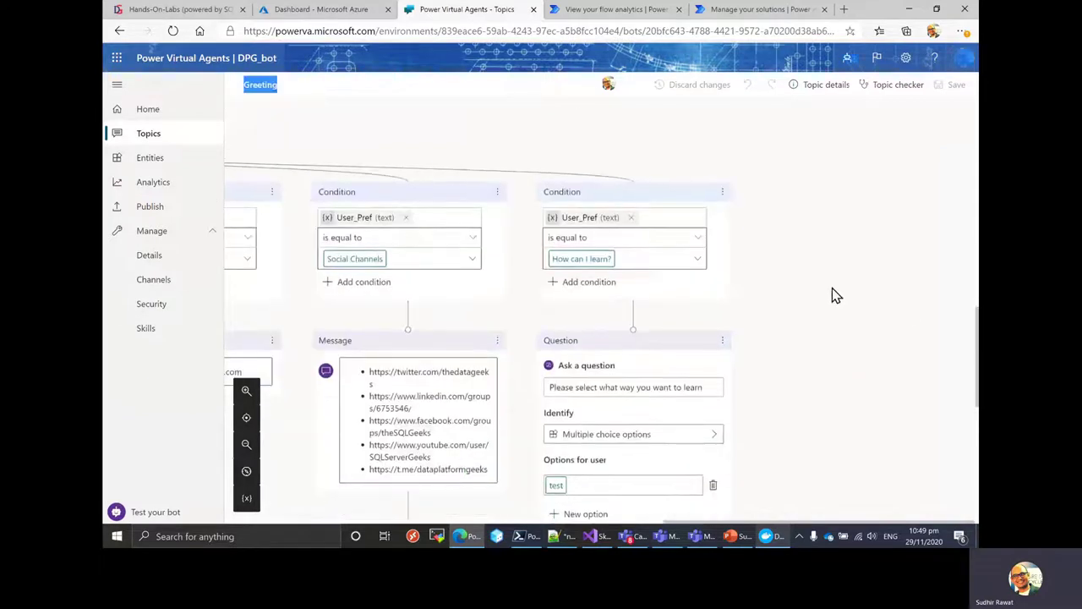
scroll(834, 295, "down", 3)
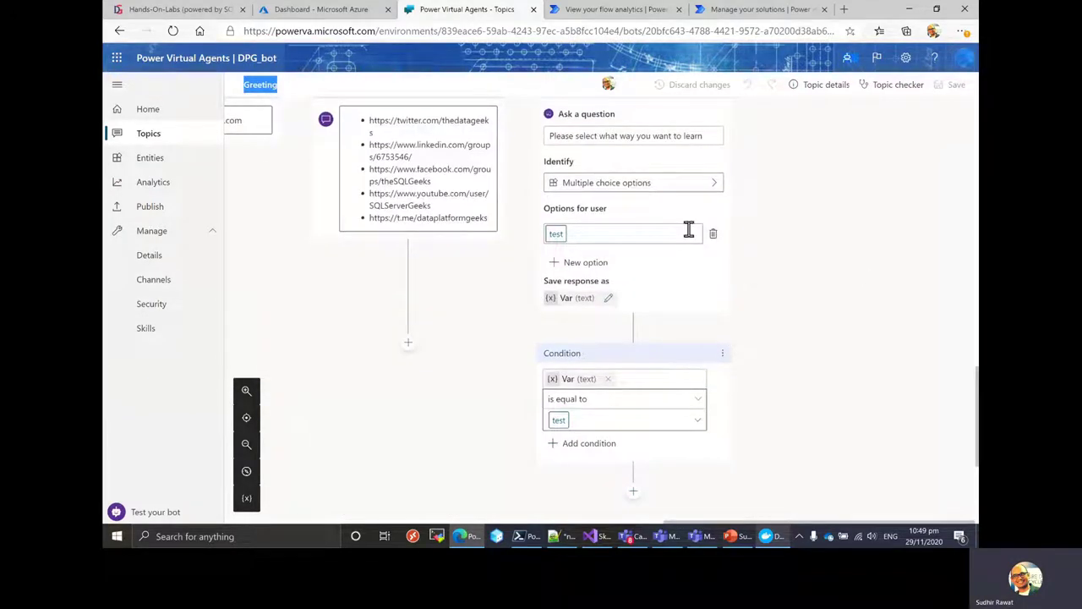
left_click(644, 191)
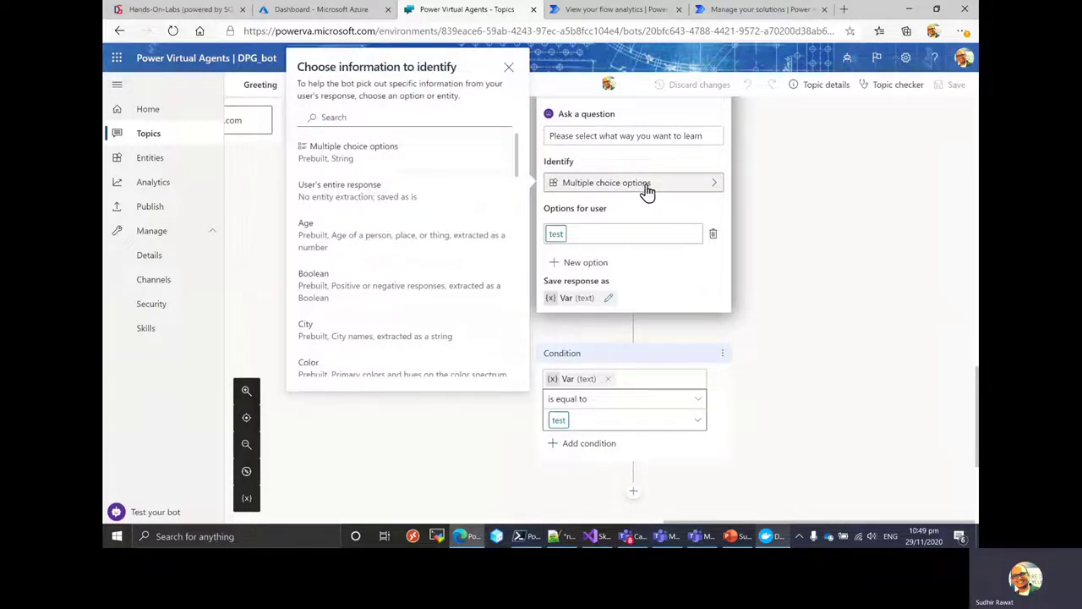
left_click(370, 117)
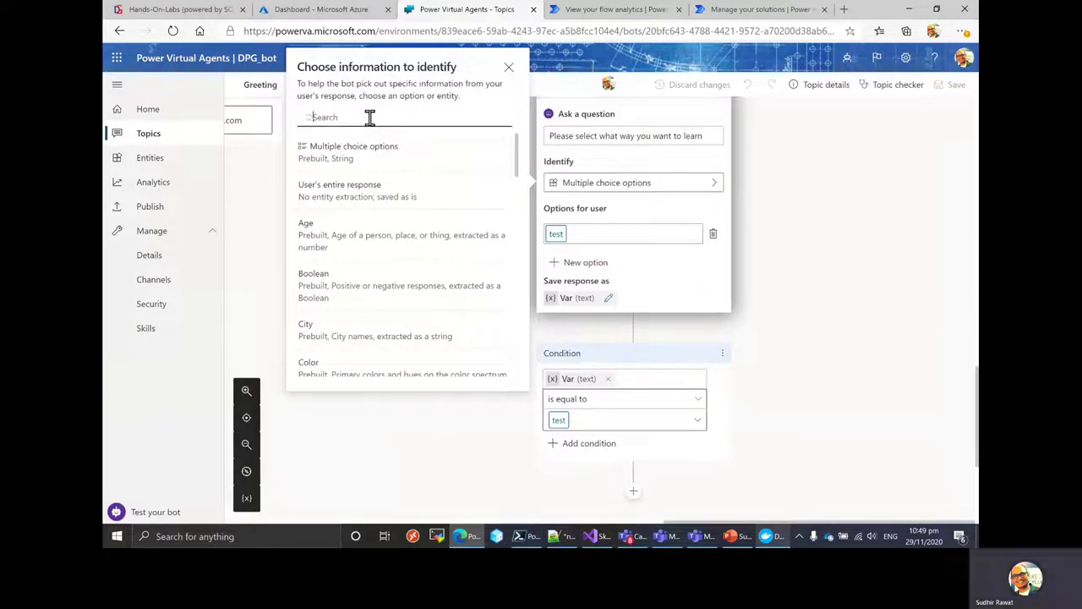
type("learn")
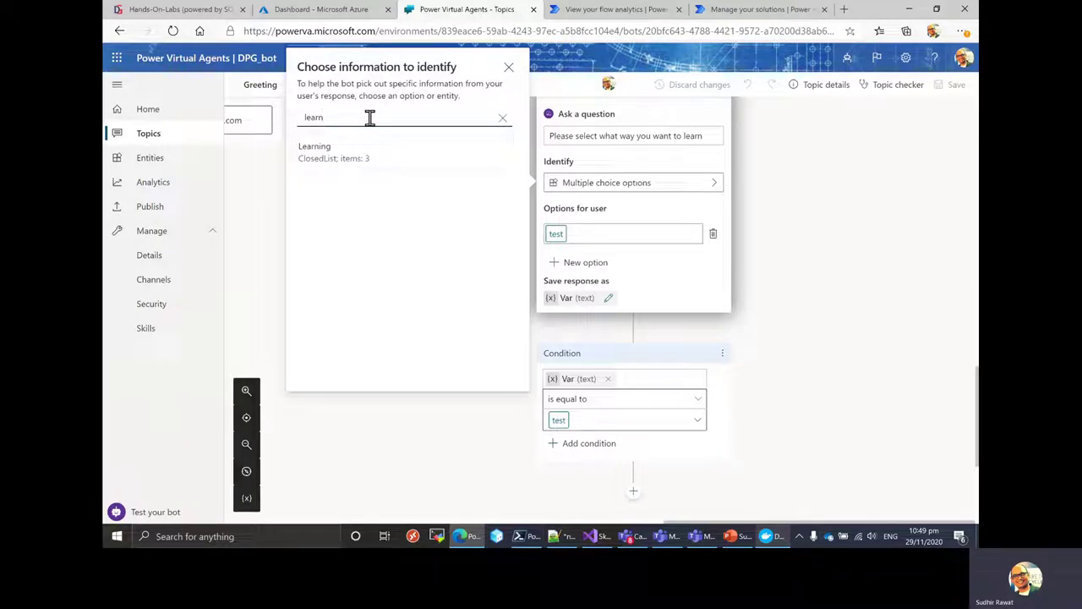
left_click(351, 162)
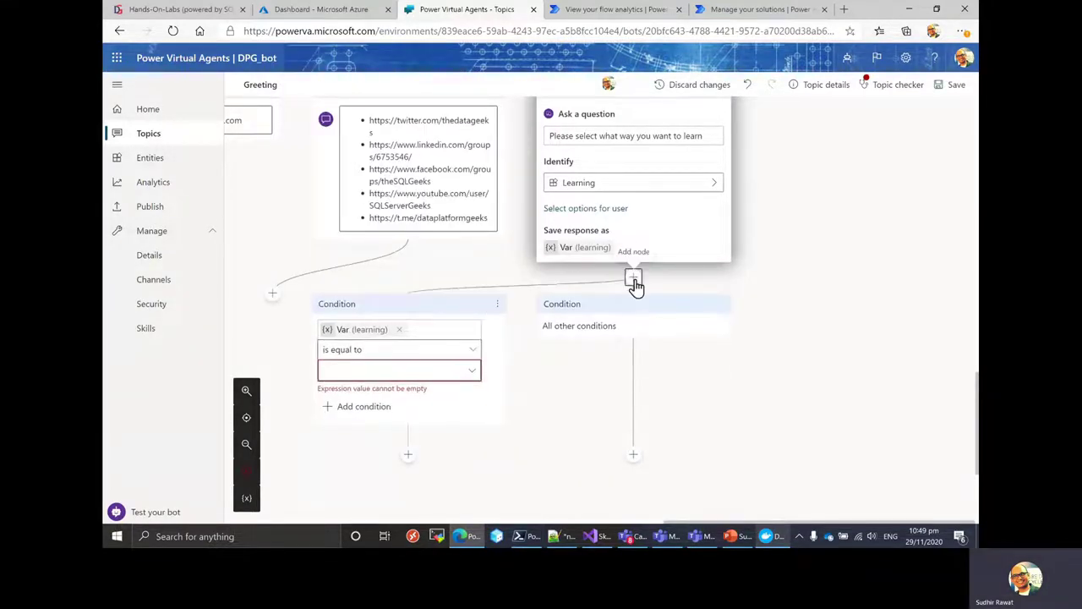
Step: Add two more condition branches below the learning question, beside the existing Var condition
left_click(636, 285)
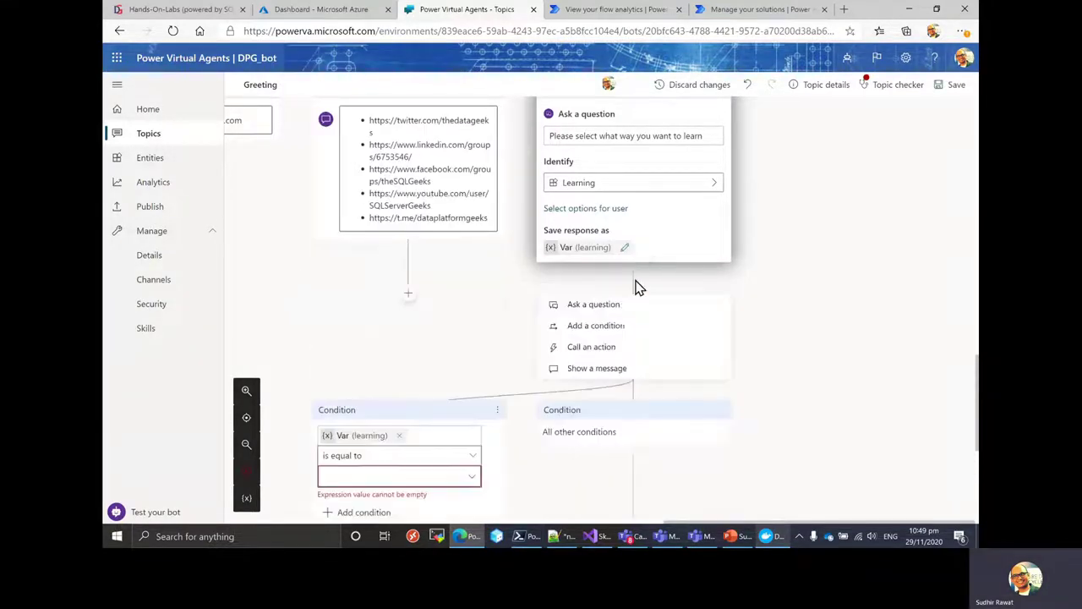
left_click(621, 330)
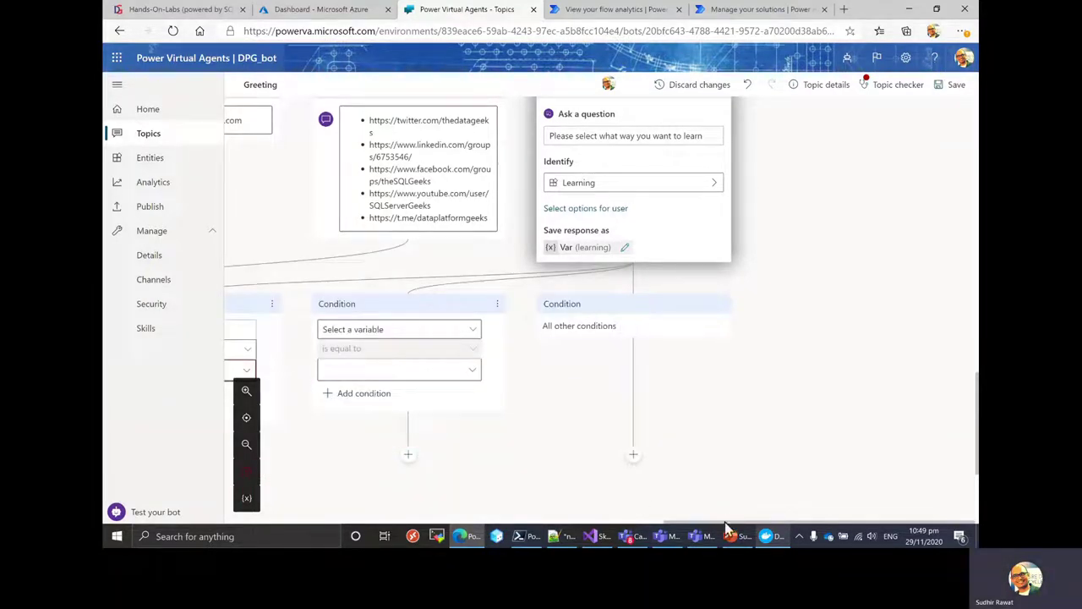
left_click_drag(724, 521, 636, 521)
left_click(851, 288)
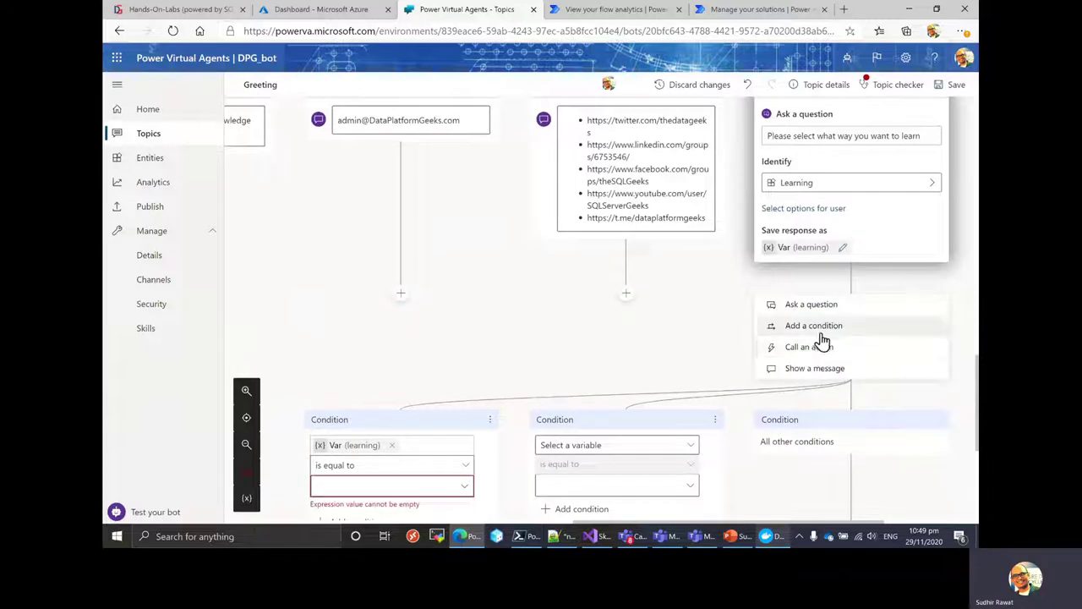
left_click(821, 333)
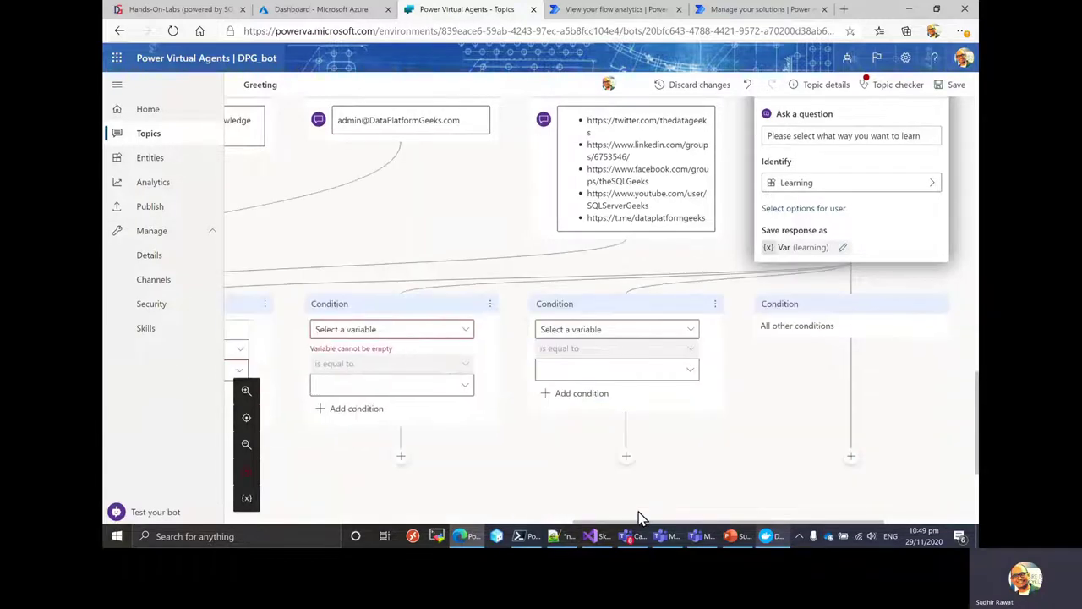
left_click_drag(667, 528, 589, 526)
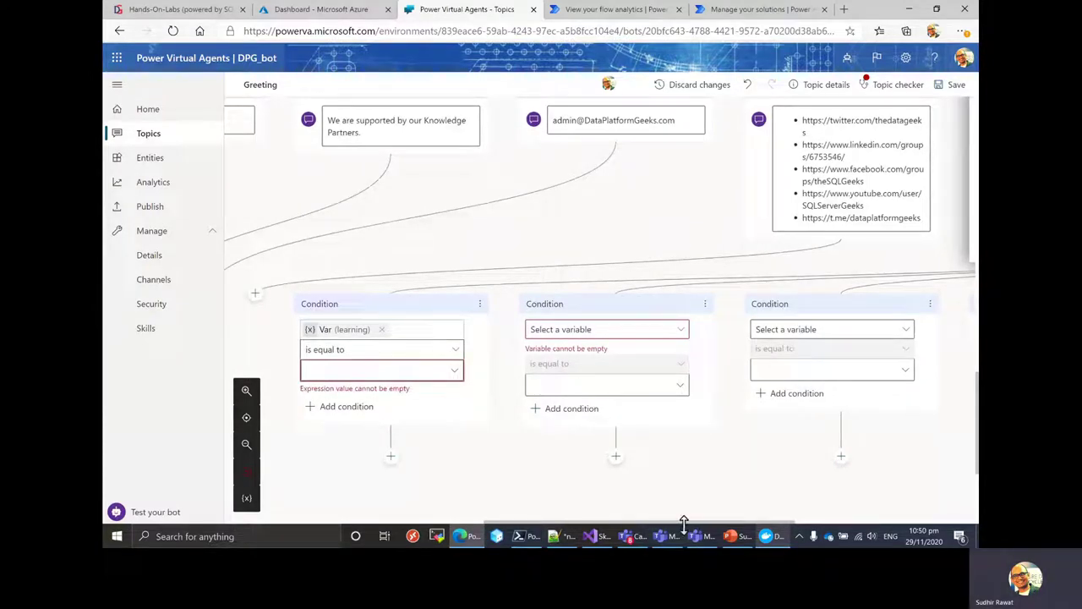
Step: Rename the variable that stores the learning question's response to Learning_Pref
left_click_drag(689, 525, 794, 525)
left_click(854, 247)
double_click(821, 162)
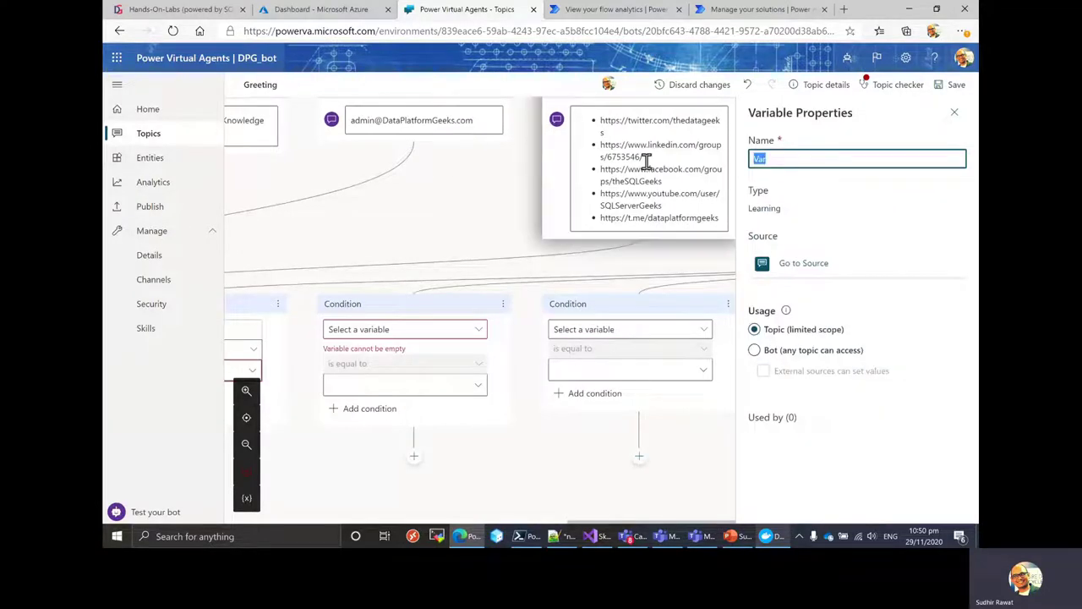
type("Learning_Pref")
left_click(954, 119)
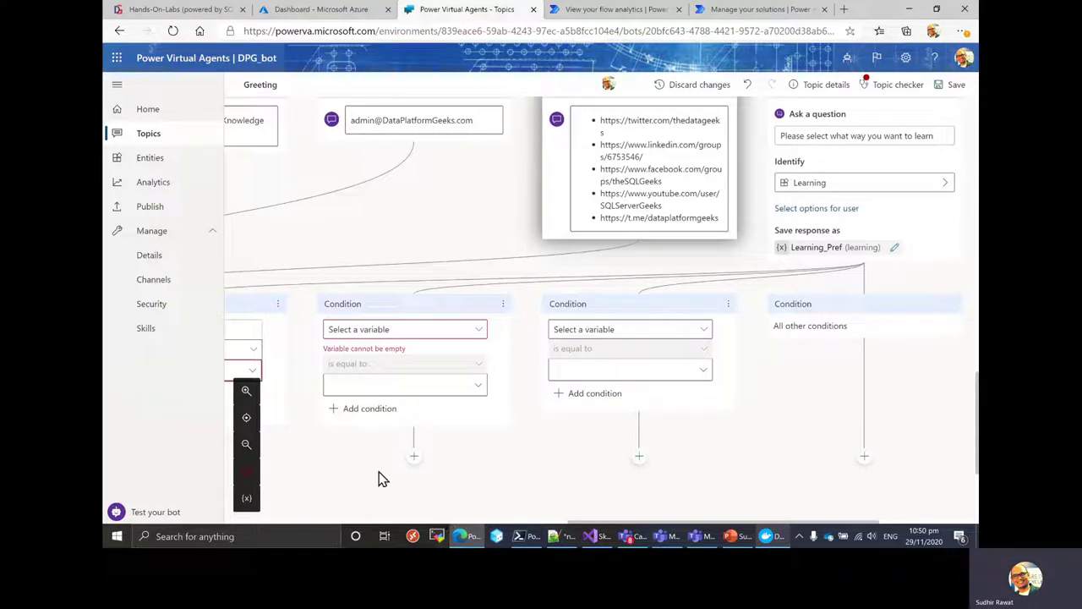
Step: Set the first learning condition's value so Learning_Pref is equal to "I want to learn through events"
left_click_drag(379, 472, 590, 480)
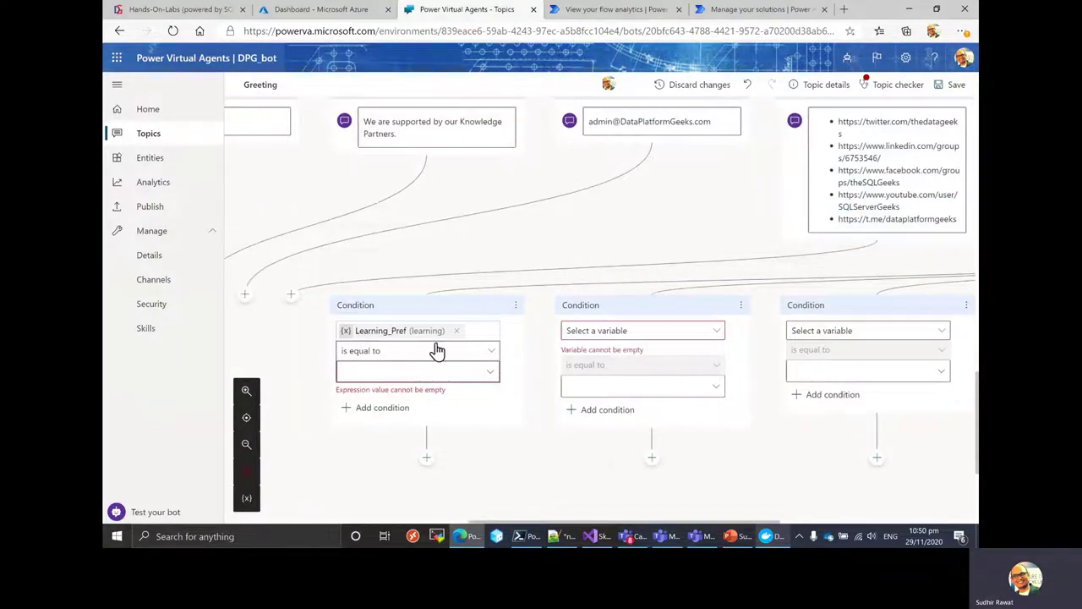
left_click(398, 372)
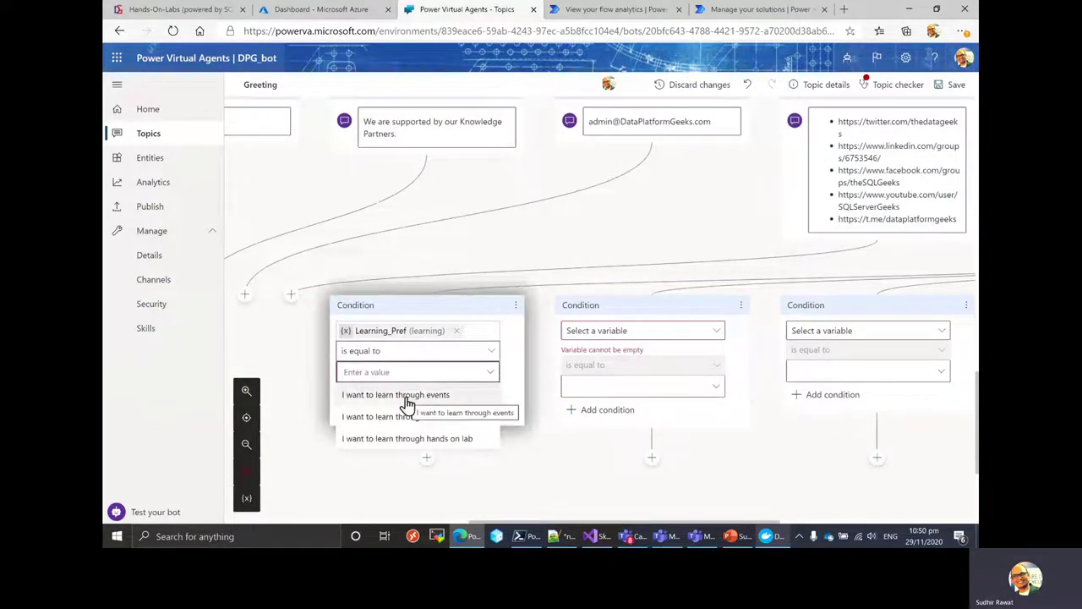
left_click(406, 395)
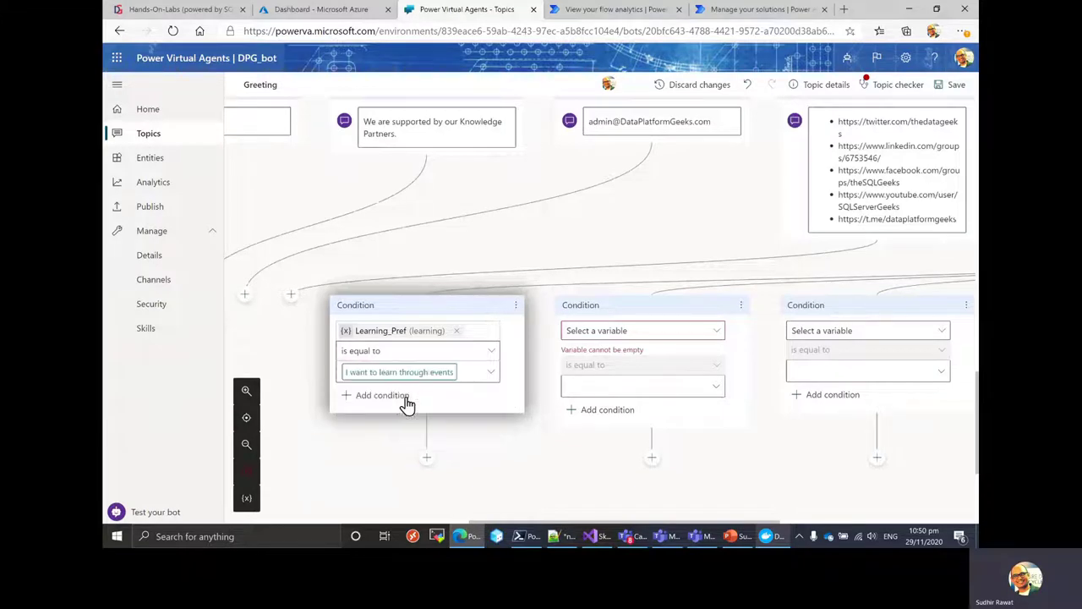
left_click(427, 460)
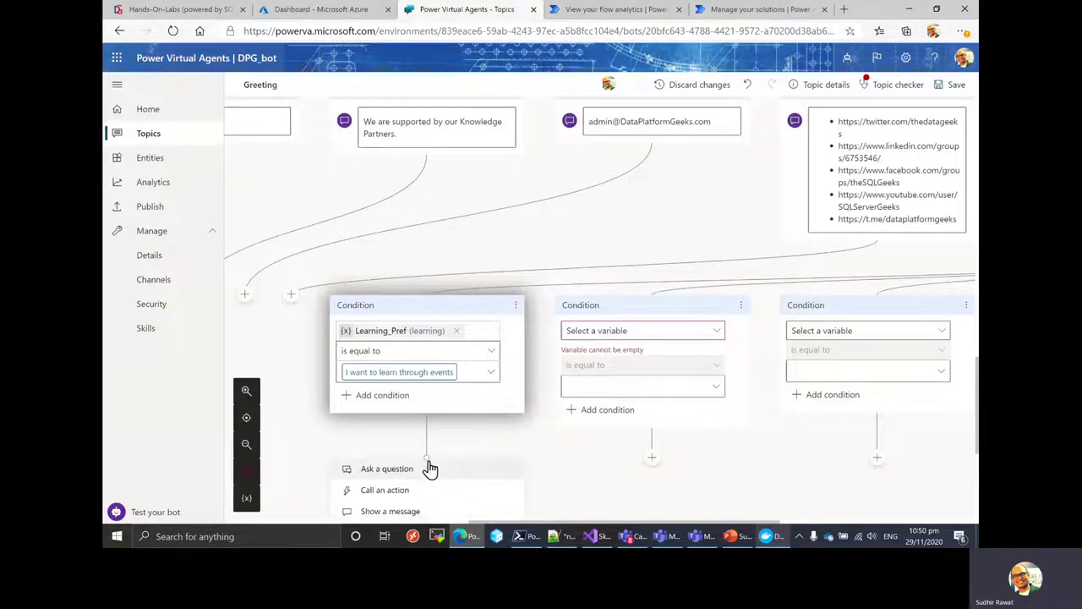
left_click(437, 511)
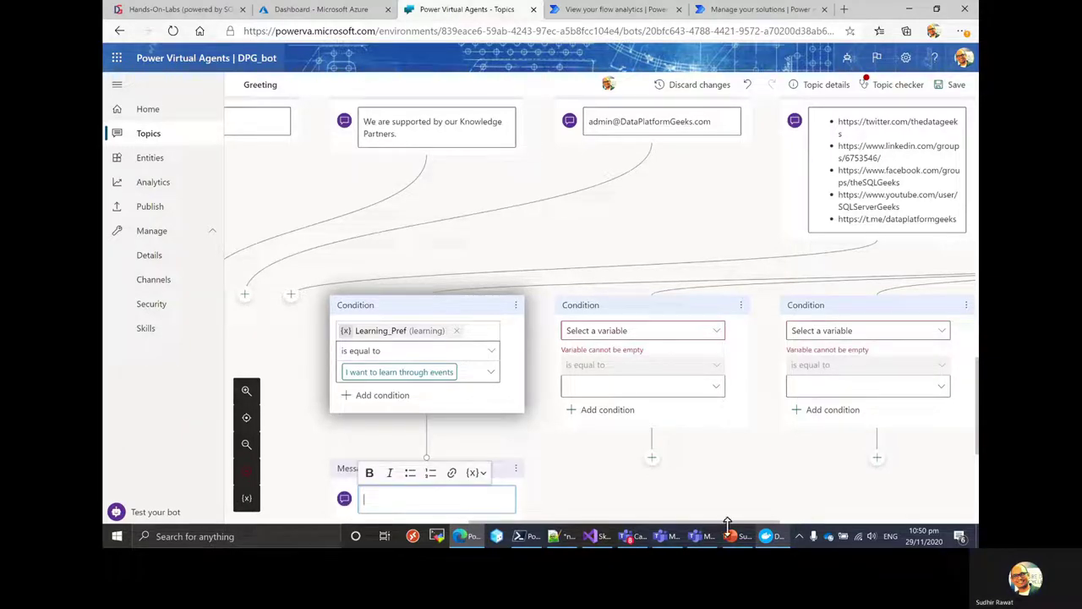
left_click(557, 534)
scroll(973, 358, "down", 4)
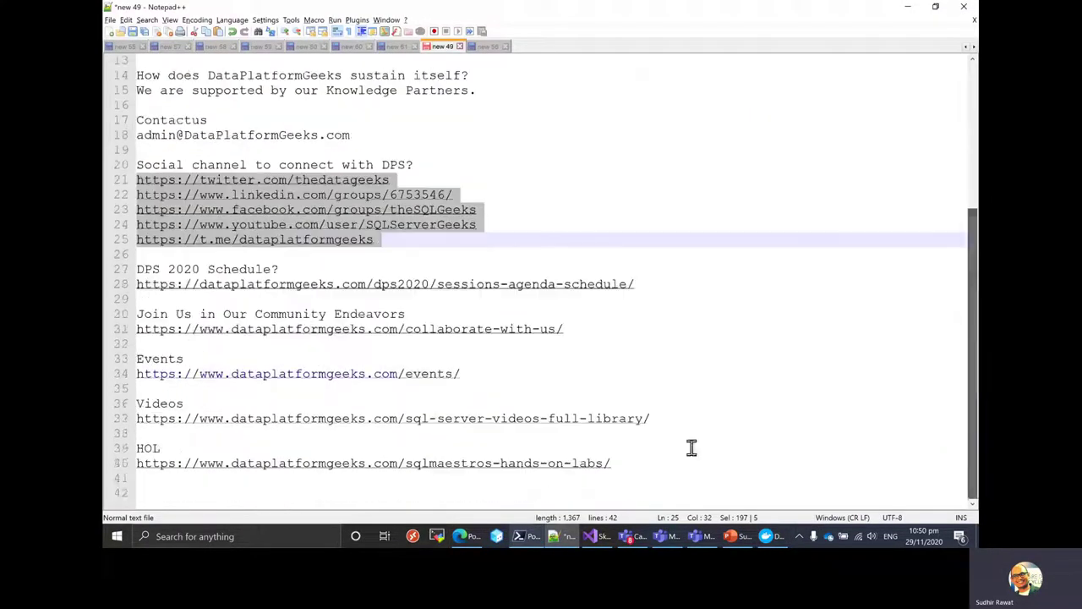
left_click_drag(476, 372, 135, 373)
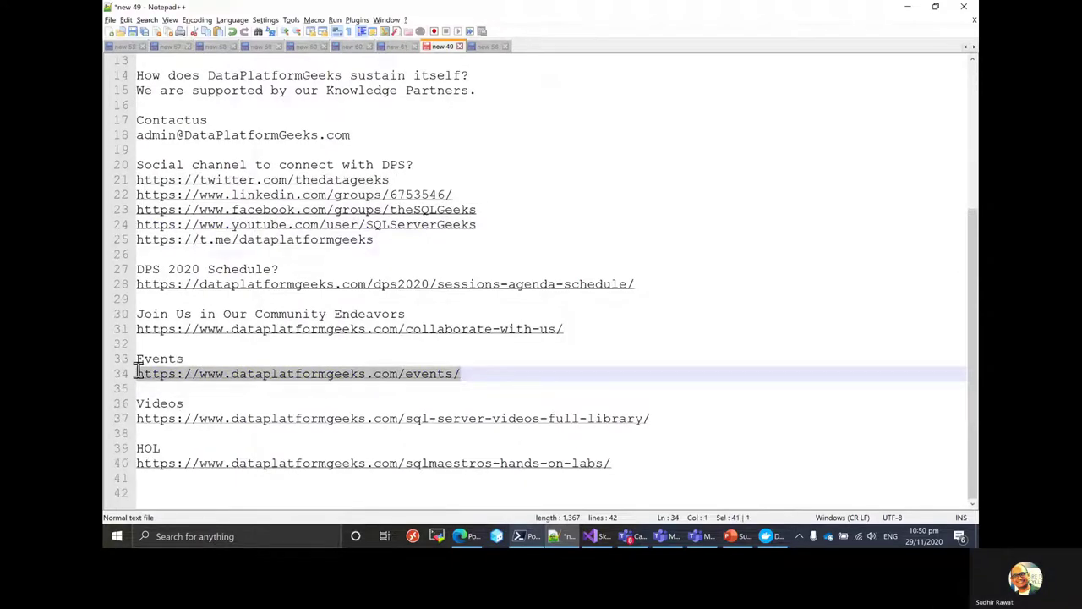
key("ctrl+c")
key("alt+Tab")
key("ctrl+v")
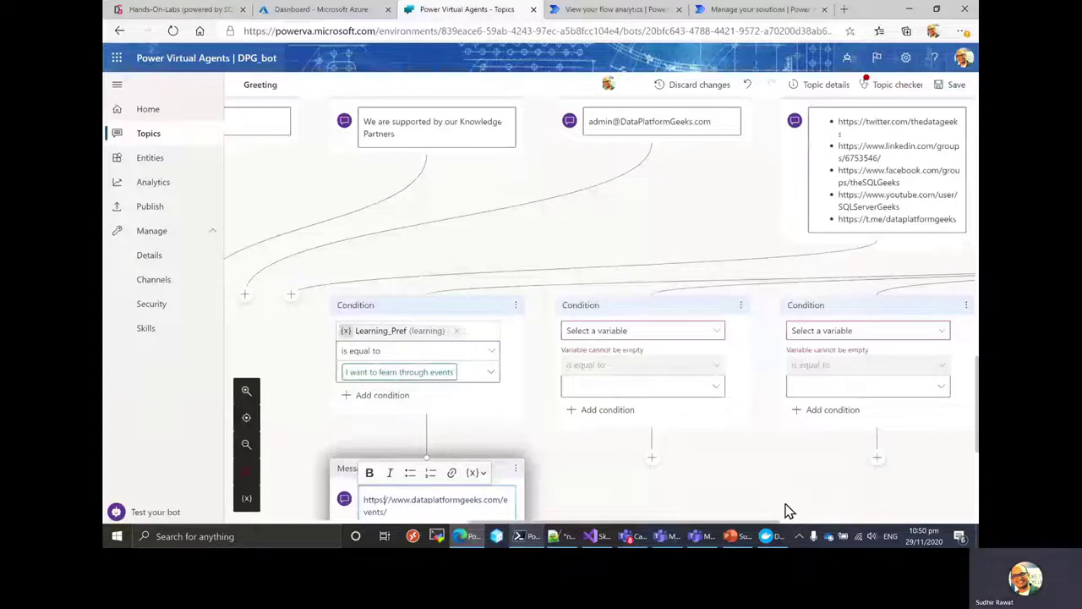
Step: Insert "Hey", the PersonName variable and "You can find events here" before the link in the events message, and select the whole message
type("He")
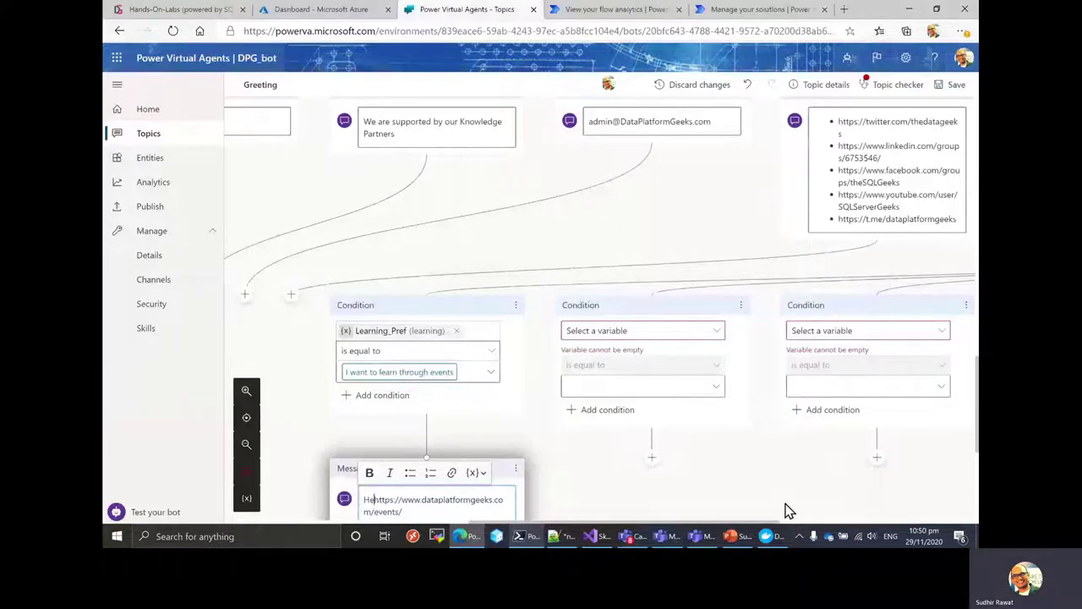
type("y")
key("Return")
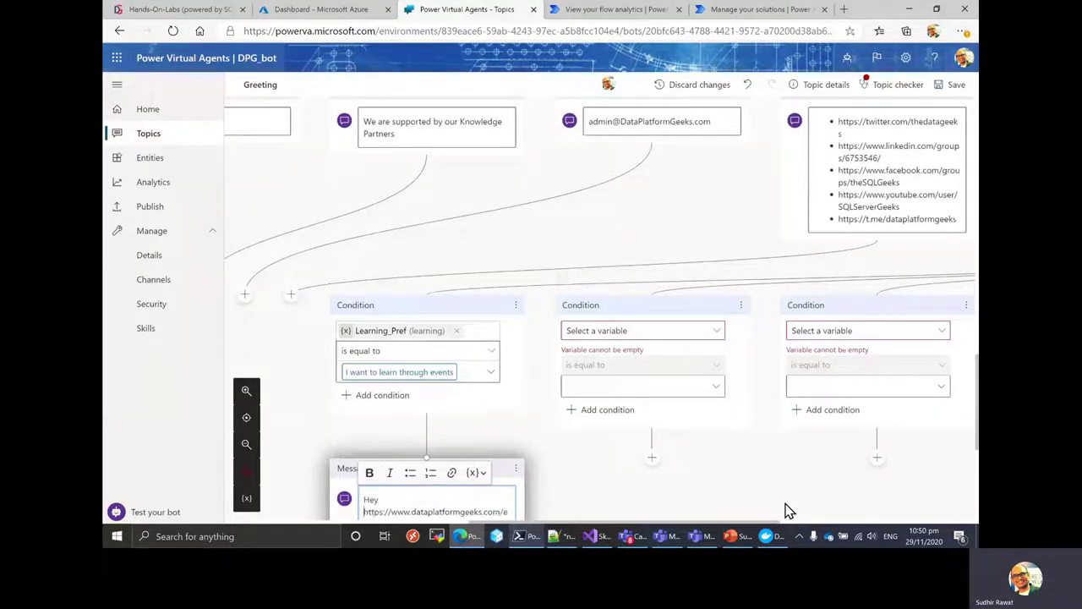
left_click(476, 471)
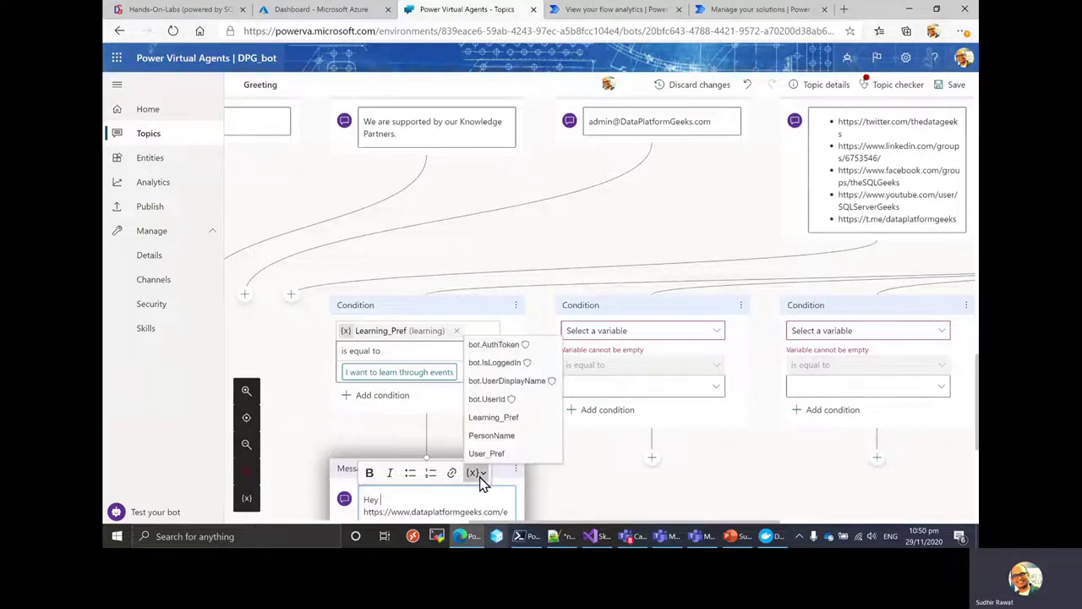
left_click(491, 436)
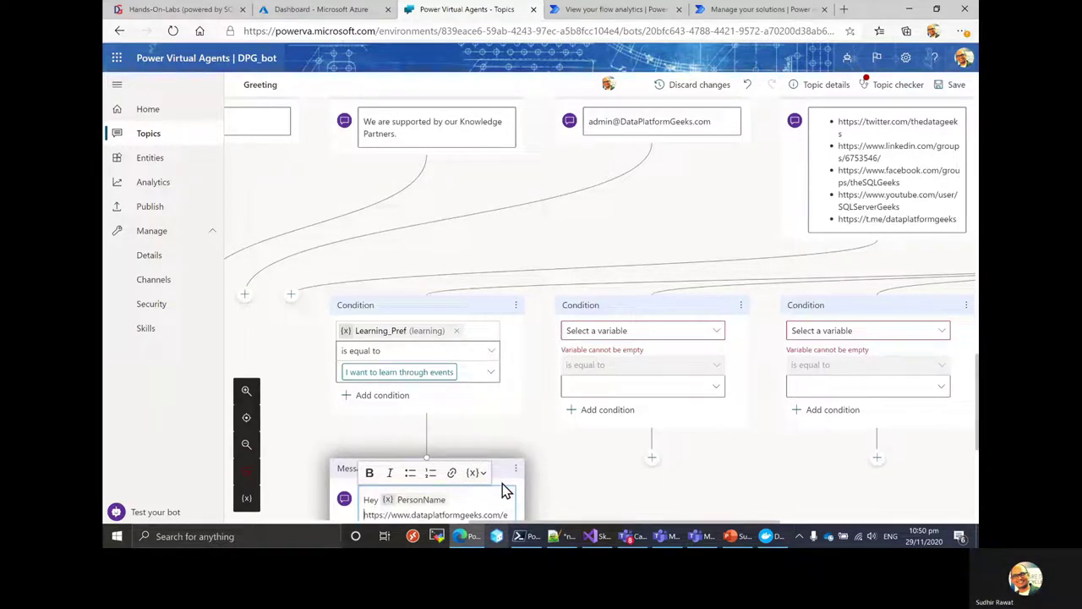
type("You ")
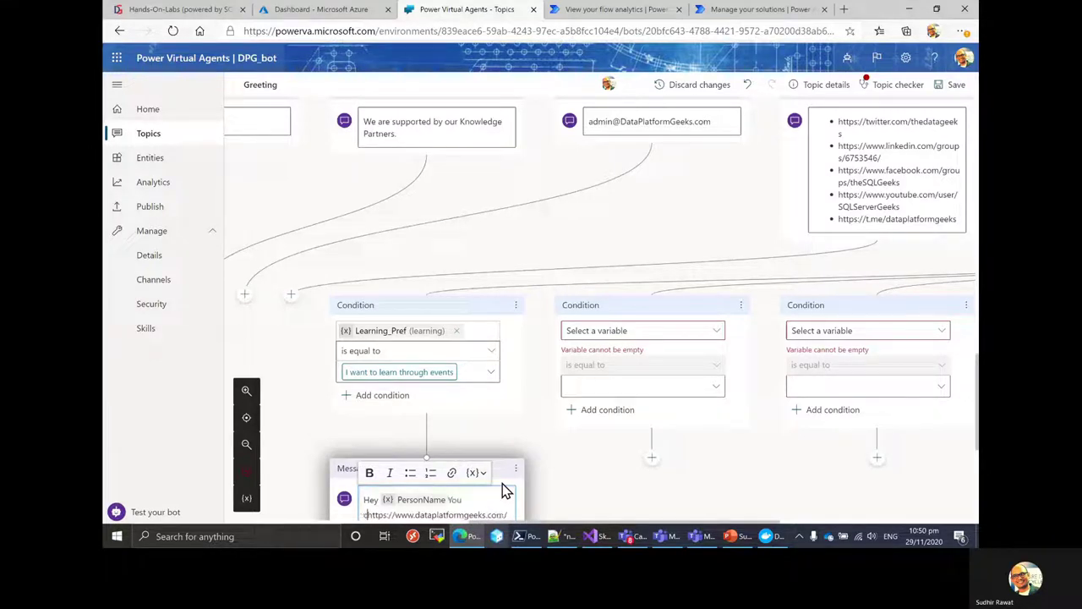
type("can find")
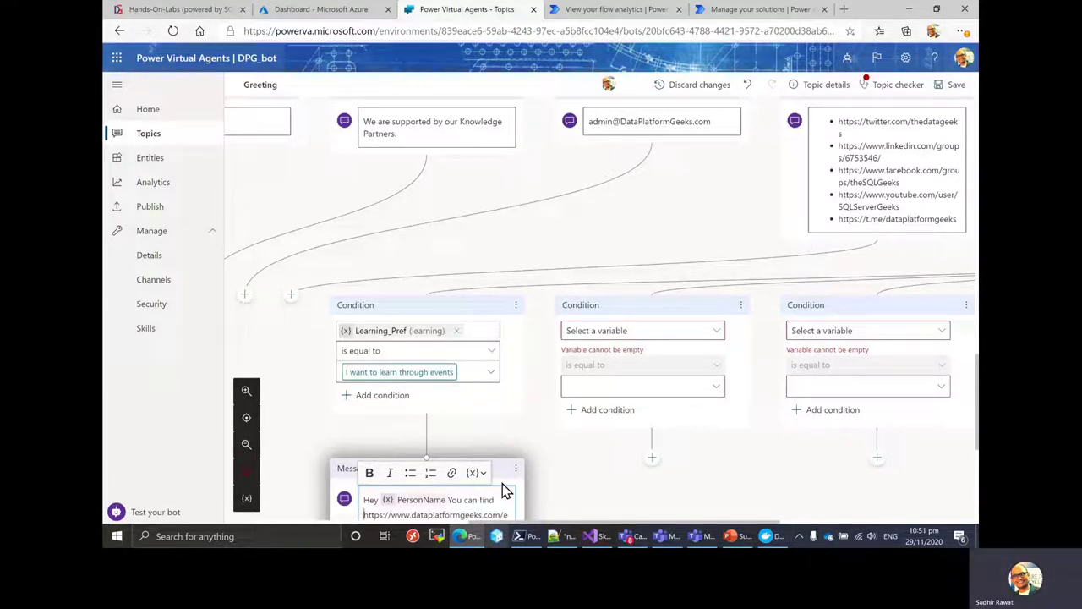
type(" events he")
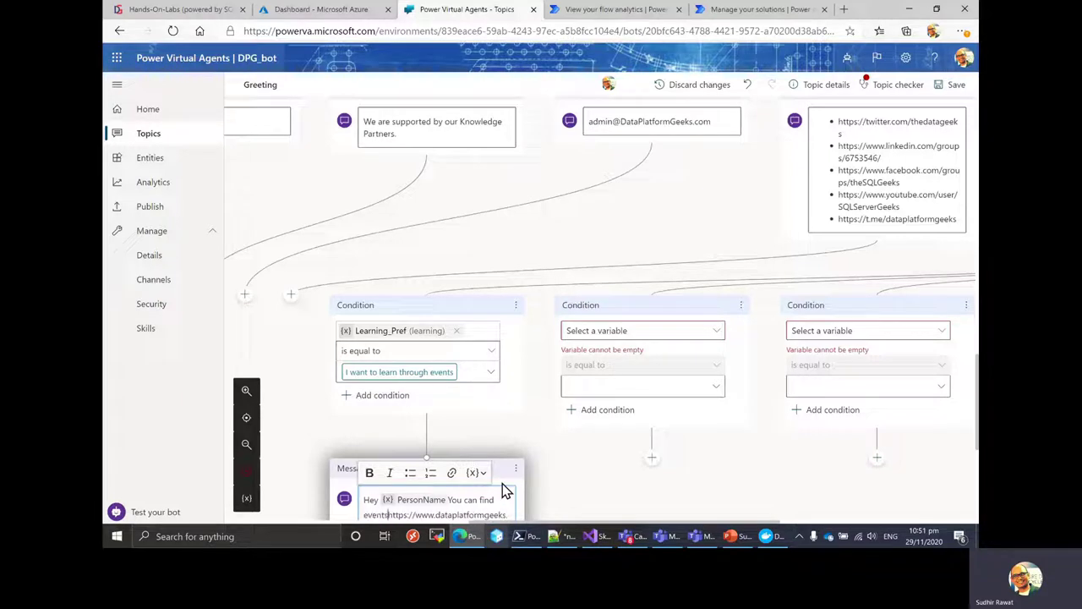
type("re")
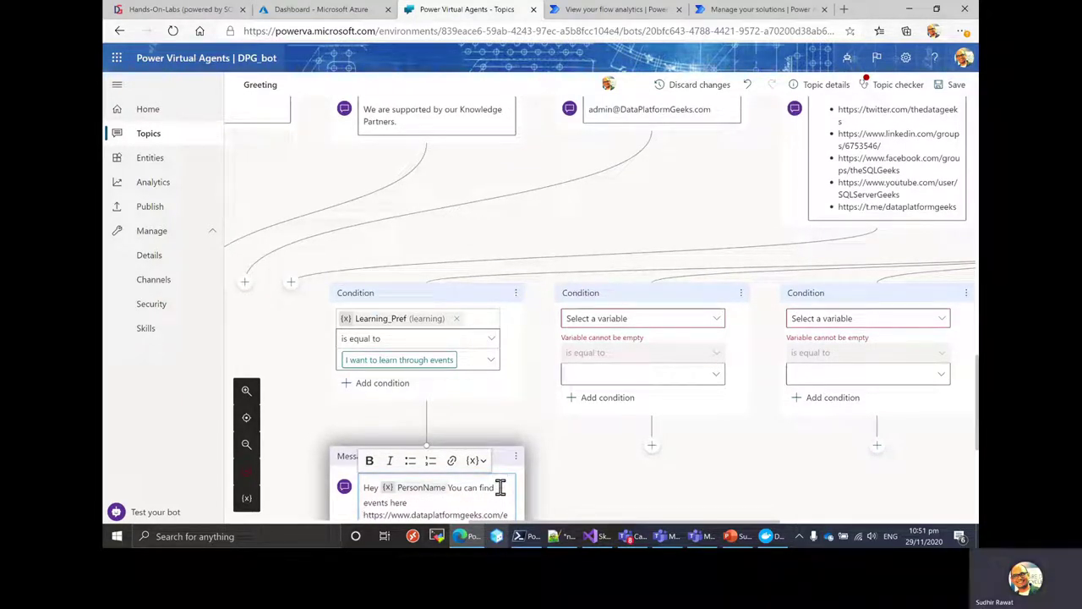
key("ctrl+a")
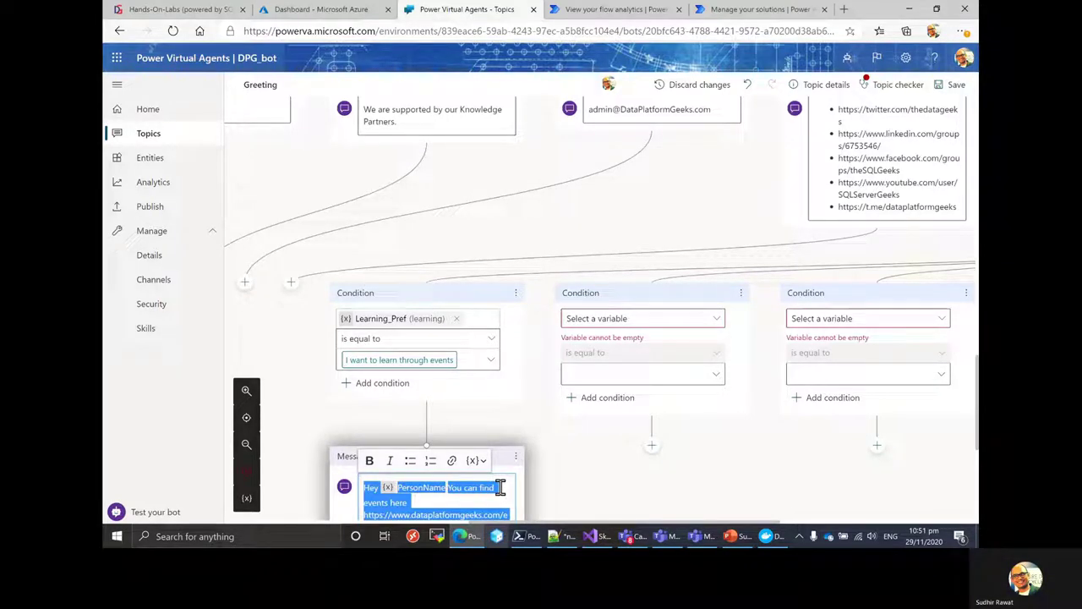
Step: Set the empty condition beside the events branch to Learning_Pref is equal to "I want to learn through videos"
left_click(640, 326)
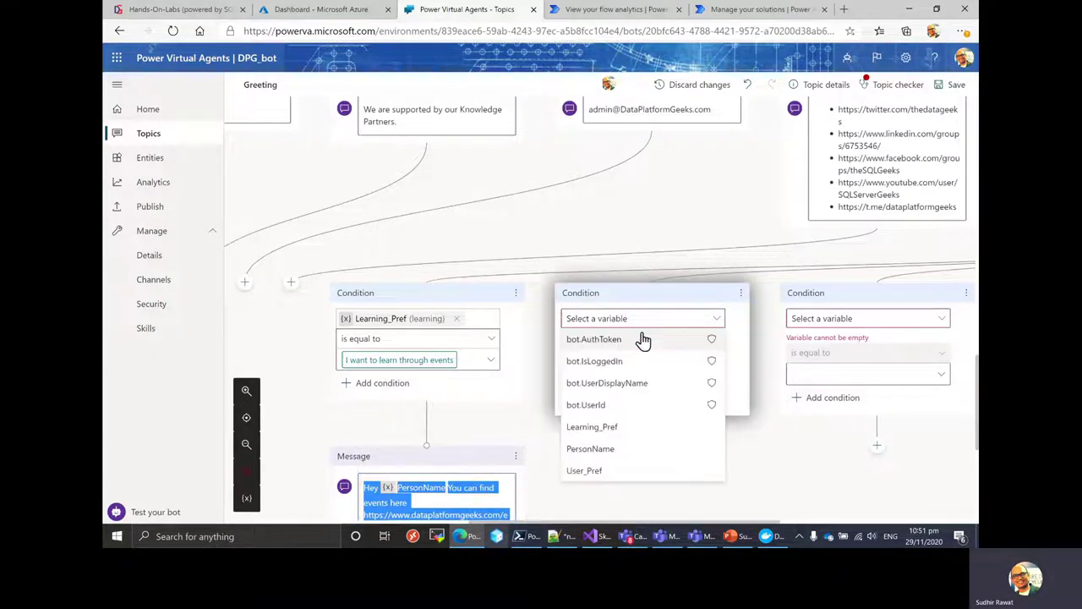
left_click(630, 431)
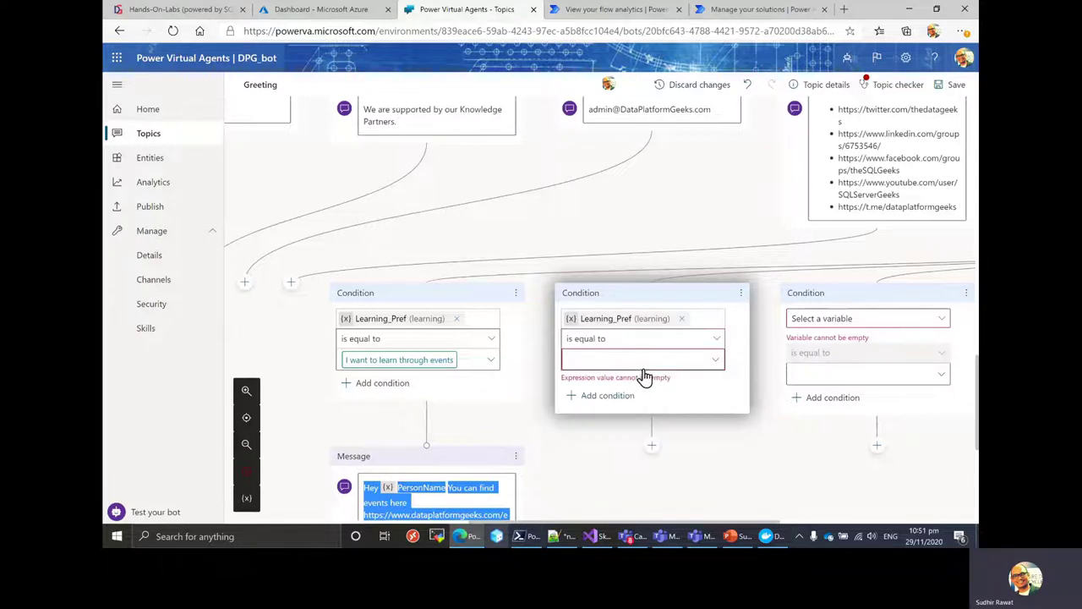
left_click(645, 363)
left_click(648, 385)
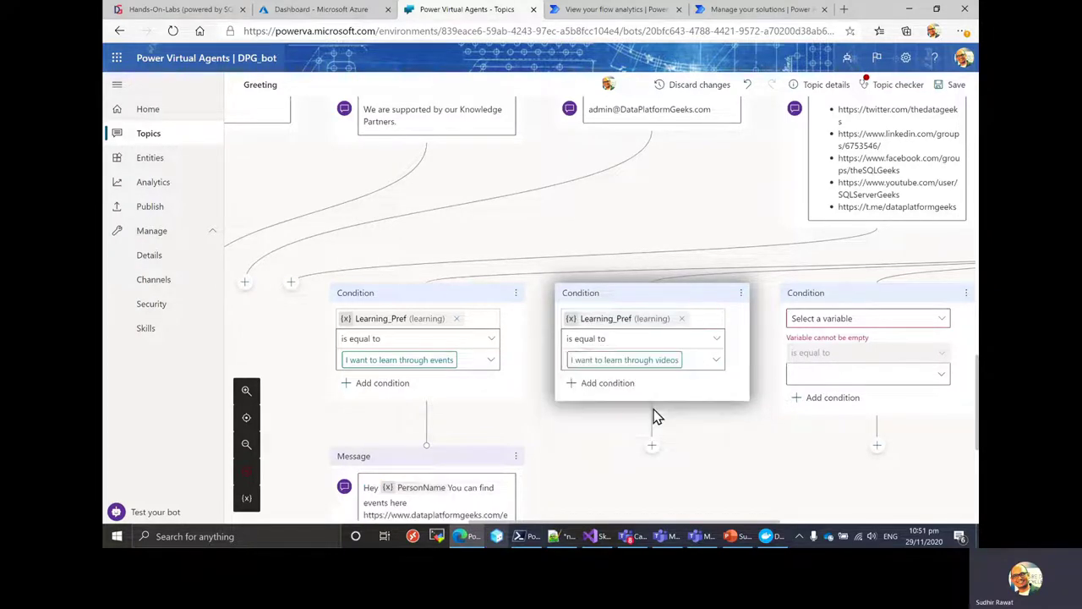
Step: Add a message under the videos condition and paste the copied events message into it
left_click(658, 448)
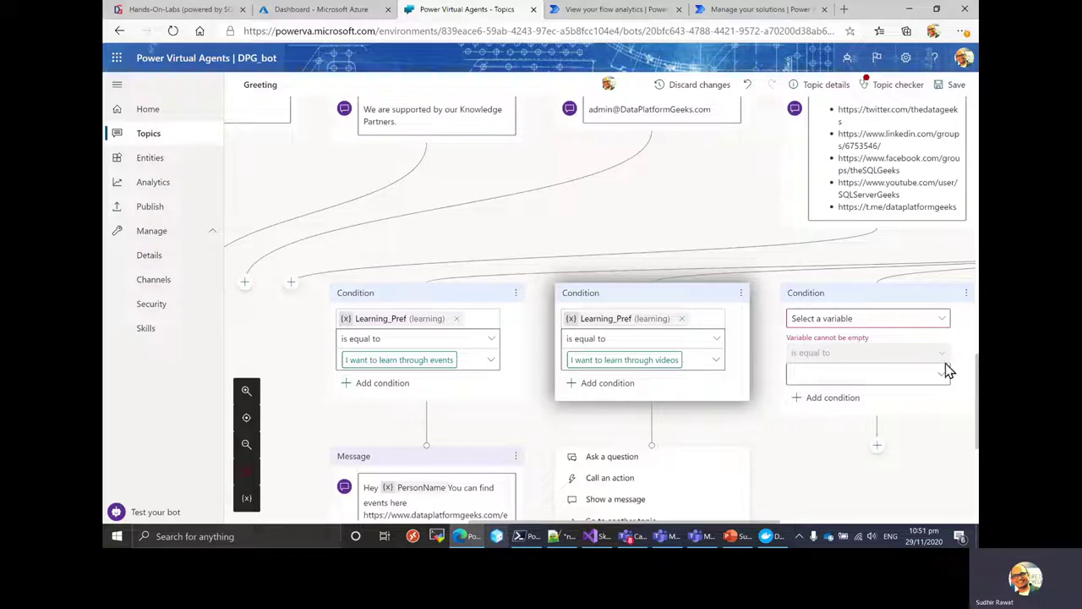
scroll(614, 222, "down", 3)
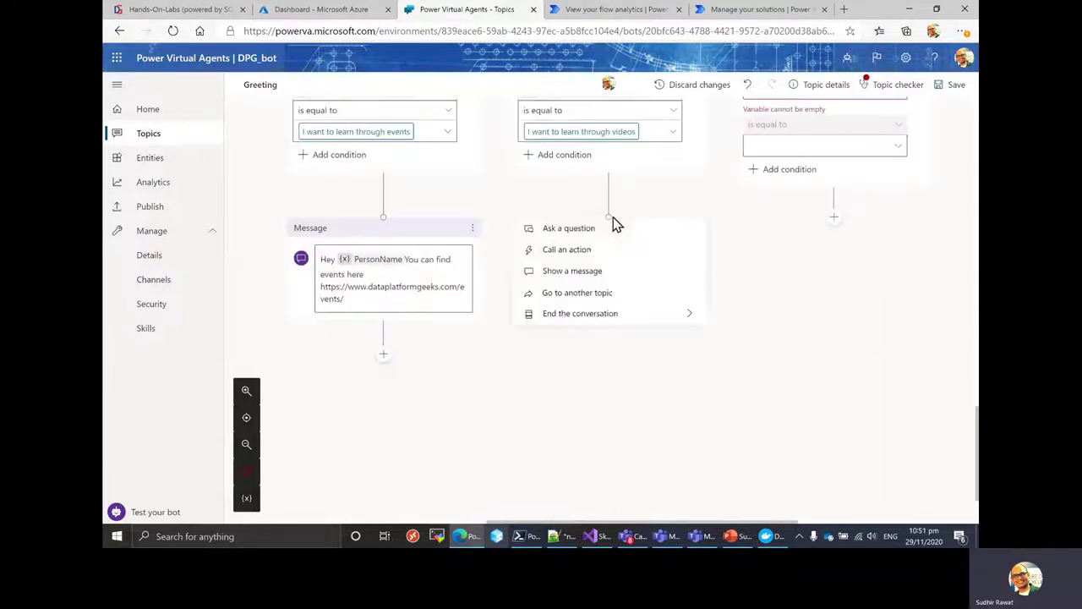
left_click(581, 272)
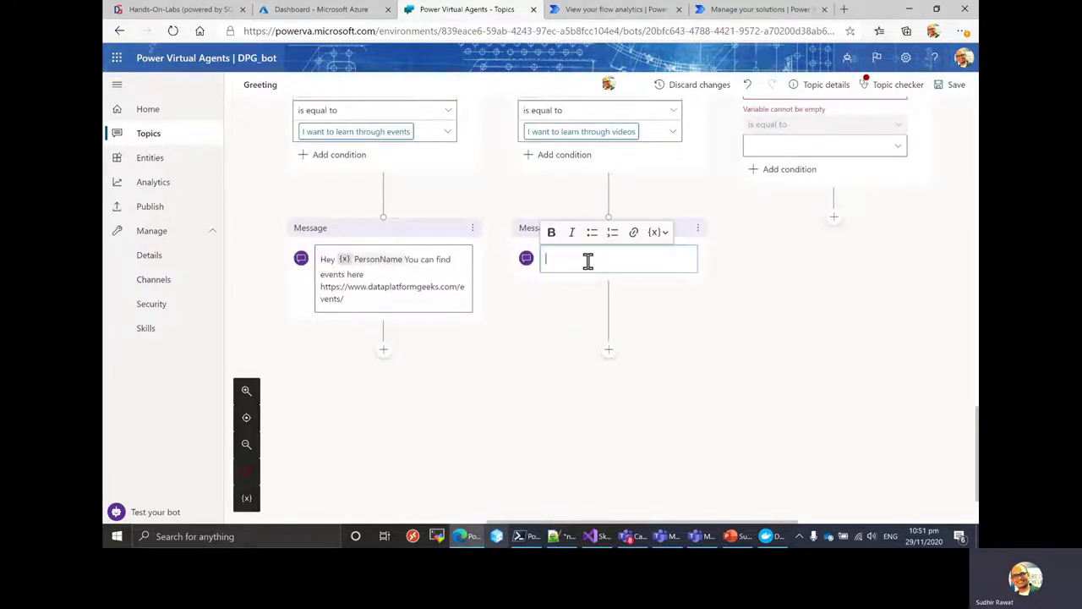
key("ctrl+v")
scroll(588, 261, "up", 1)
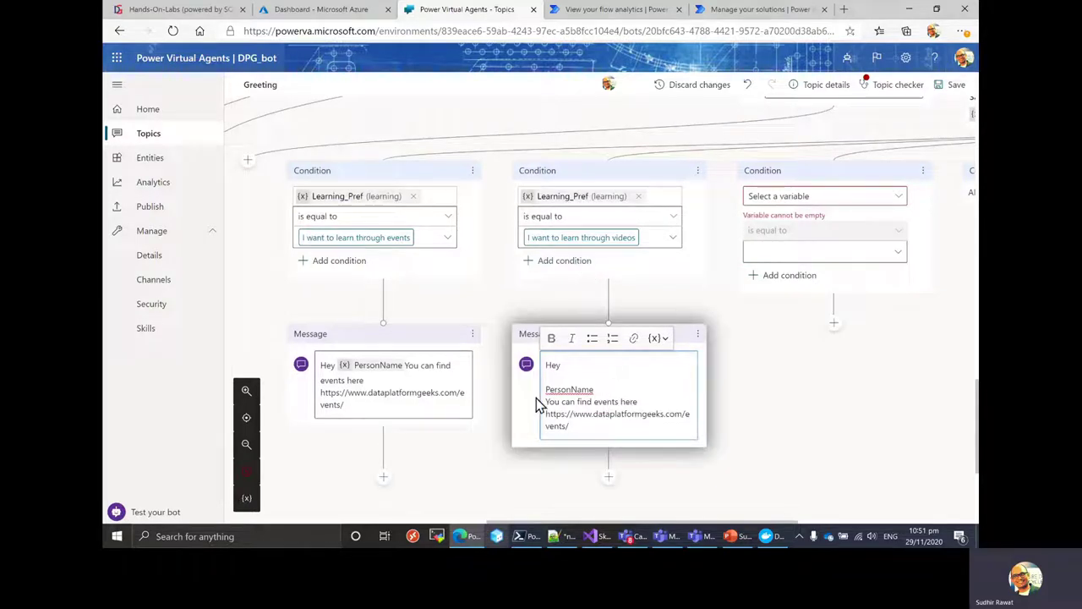
Step: In the videos message, replace the plain PersonName text with the PersonName variable and change the word "events" before "here" to "videos"
double_click(558, 390)
key("BackSpace")
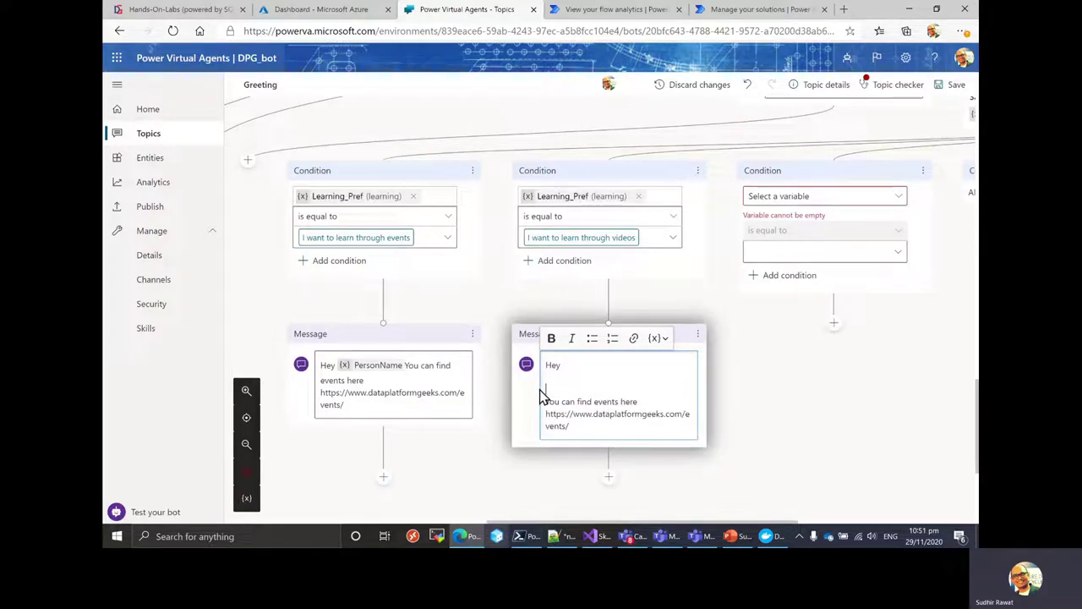
key("BackSpace")
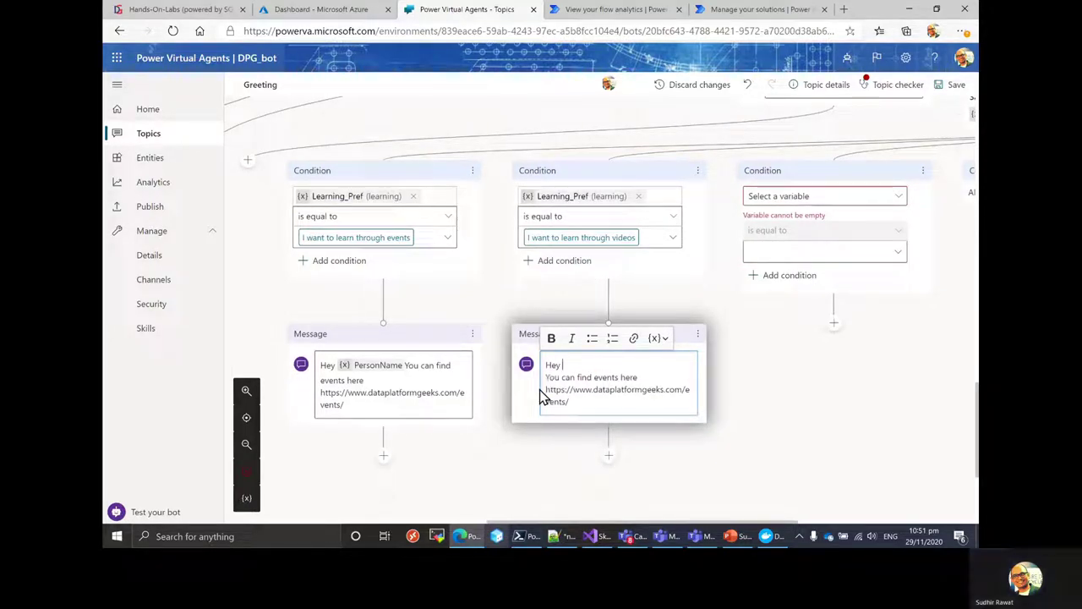
left_click(659, 339)
left_click(682, 447)
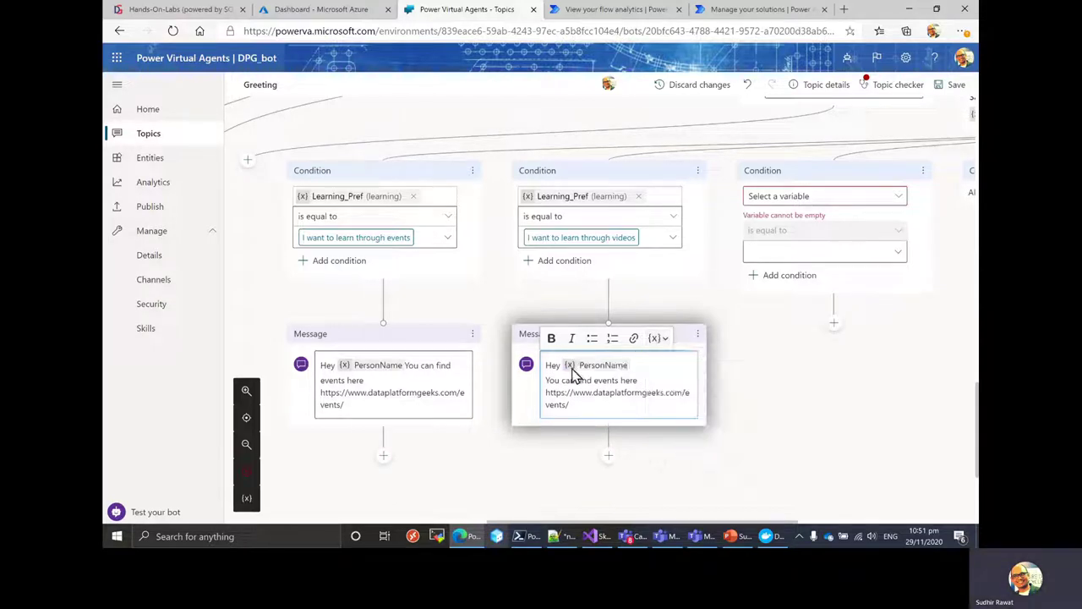
double_click(605, 380)
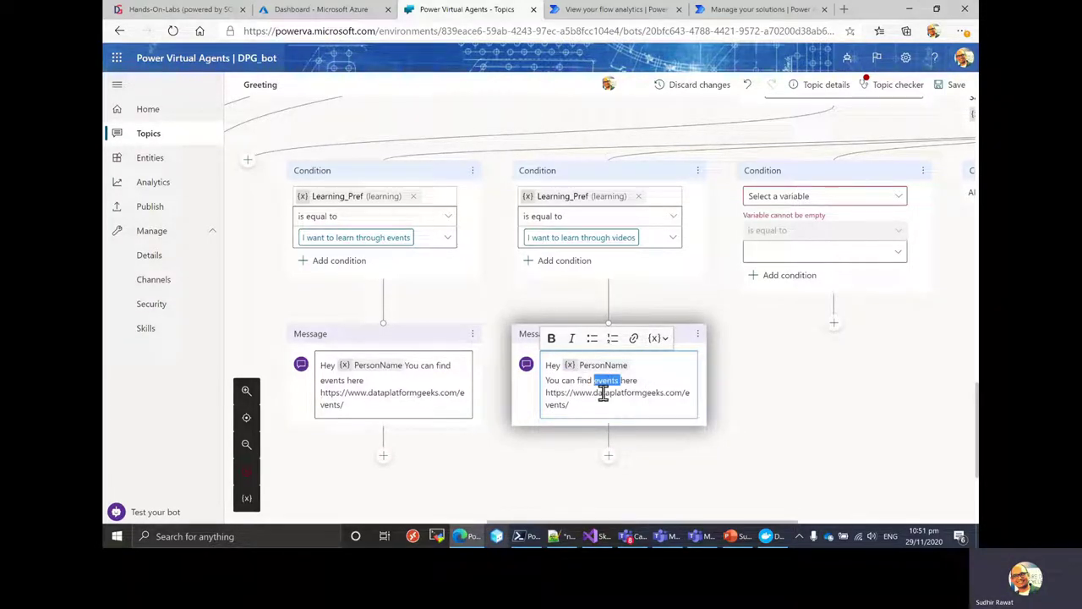
type("videos")
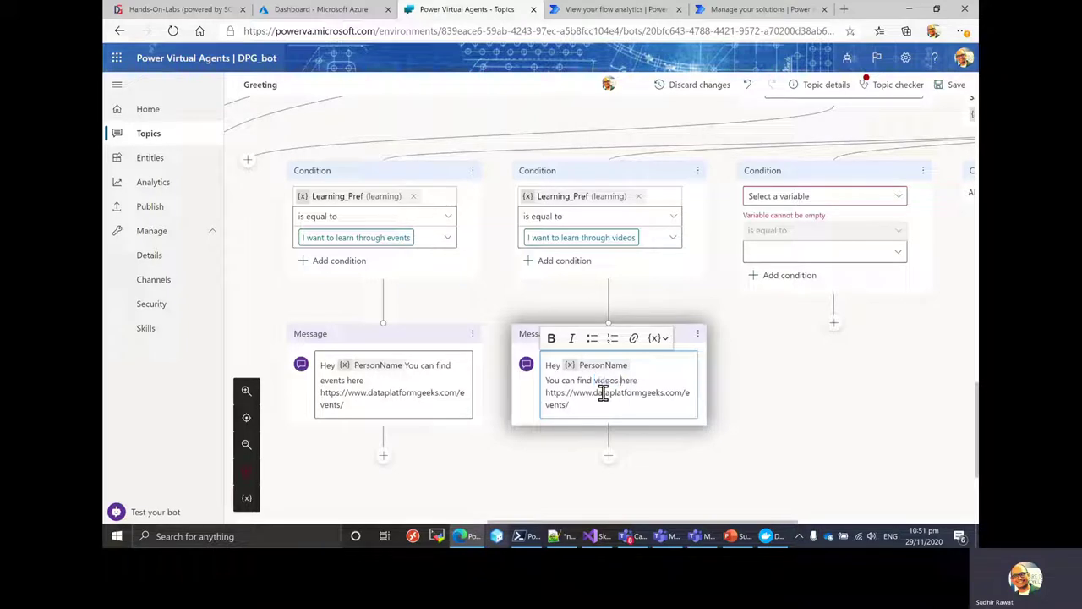
left_click(558, 536)
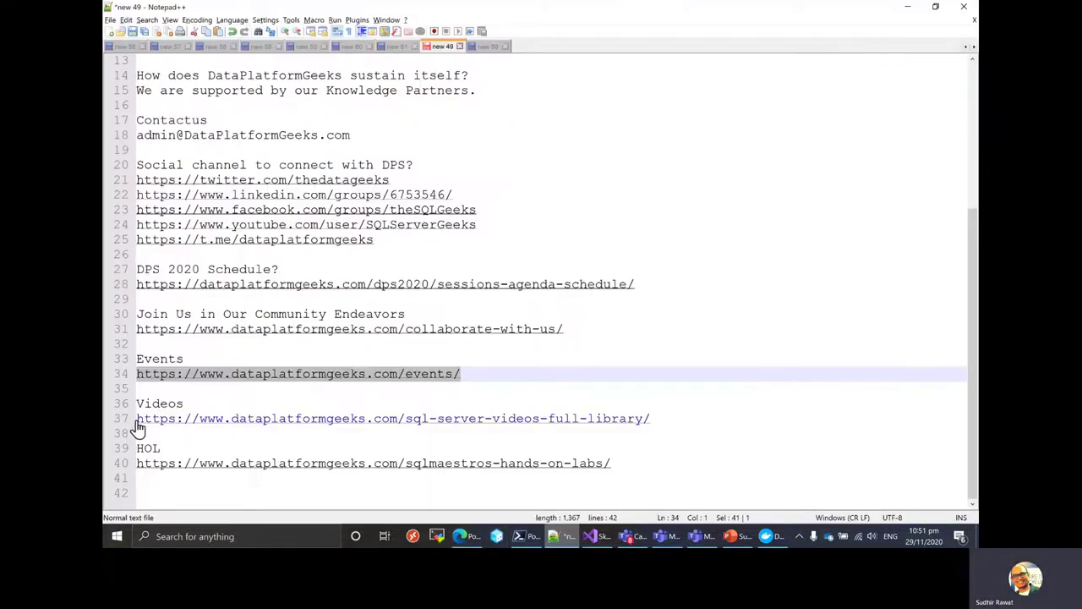
left_click_drag(137, 422, 650, 421)
key("ctrl+c")
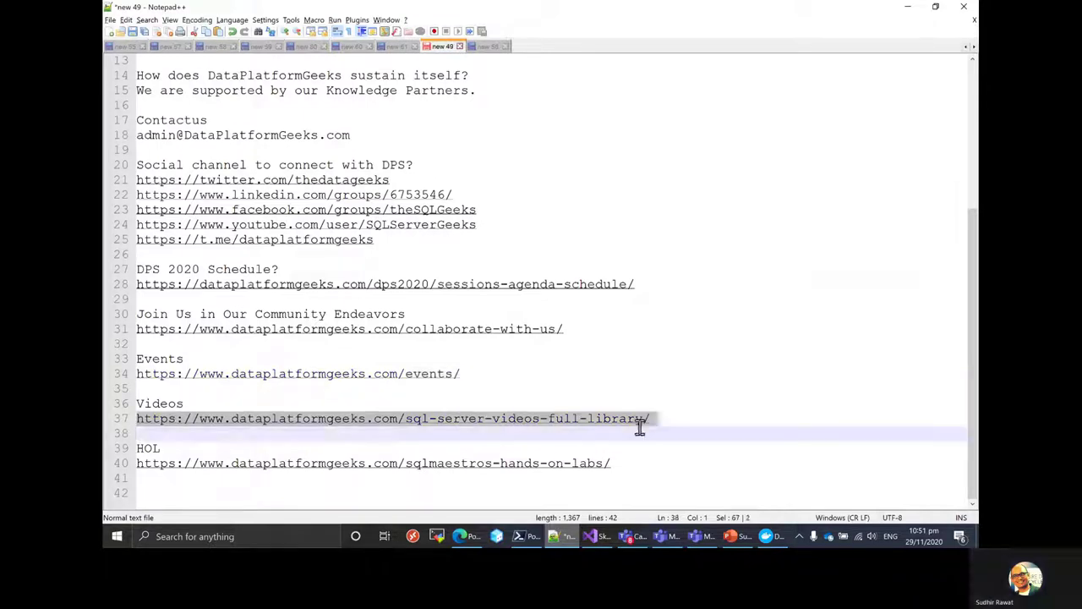
Step: Paste the video library link into the videos message and add a message starting with "Hey" under the empty third condition
left_click(909, 8)
key("ctrl+v")
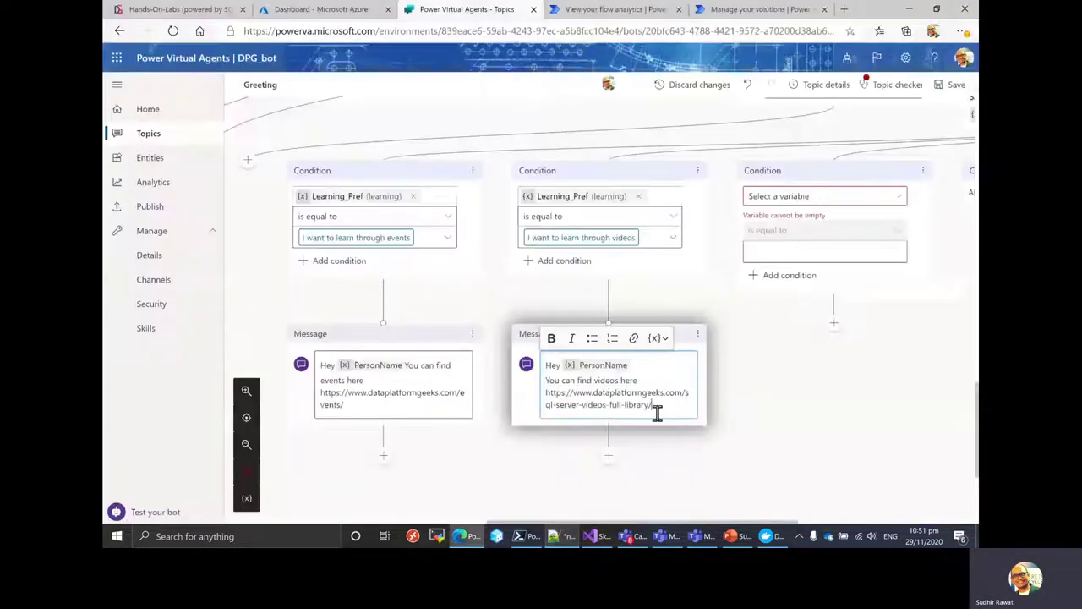
left_click(834, 327)
left_click(807, 377)
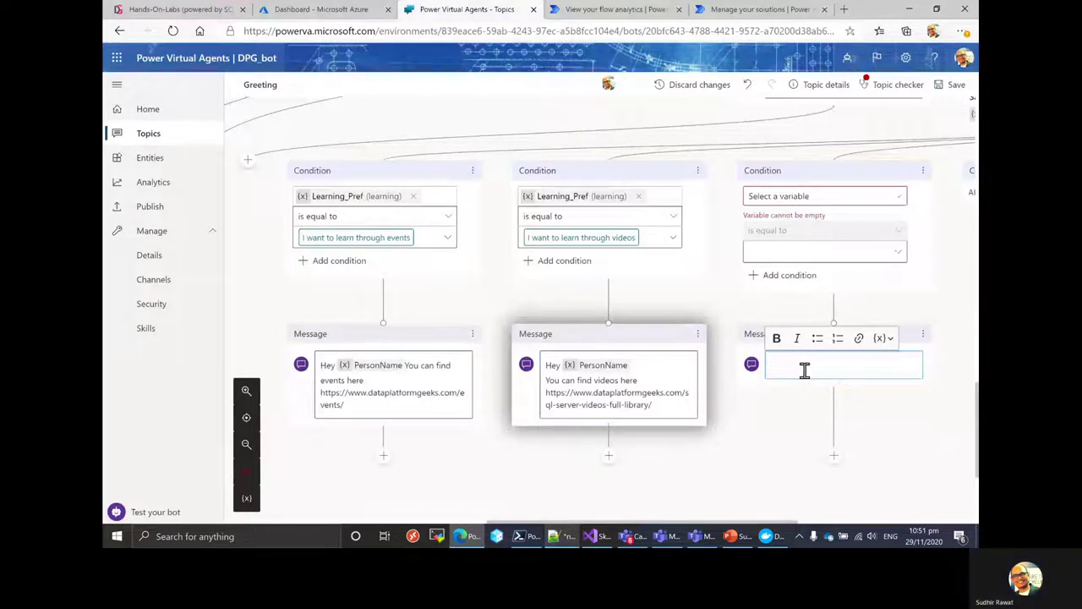
type("Hey")
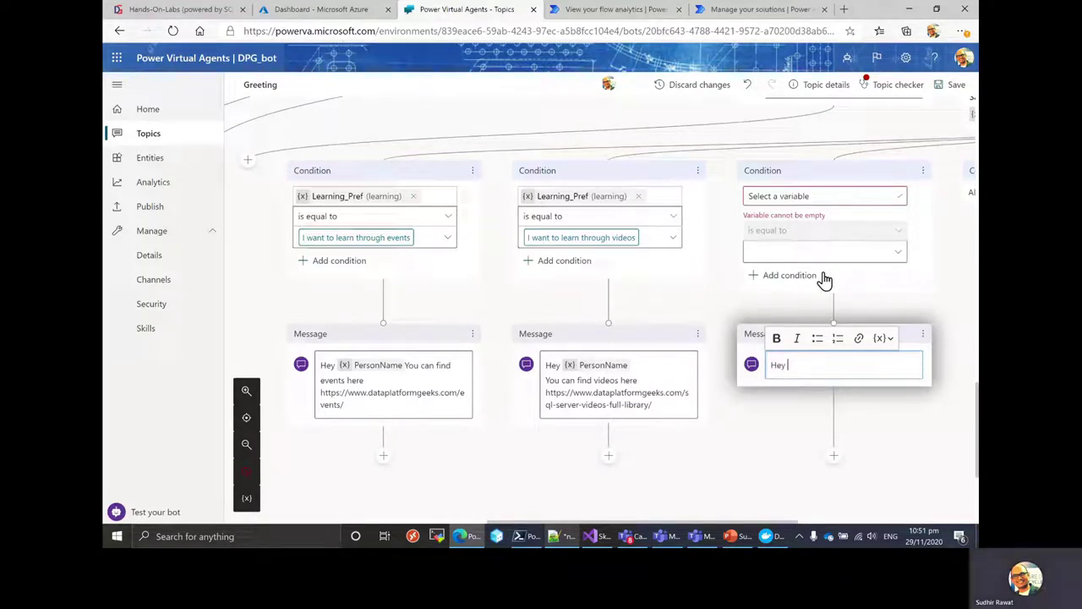
Step: Set the third condition to Learning_Pref is equal to "I want to learn through hands on lab"
left_click(829, 203)
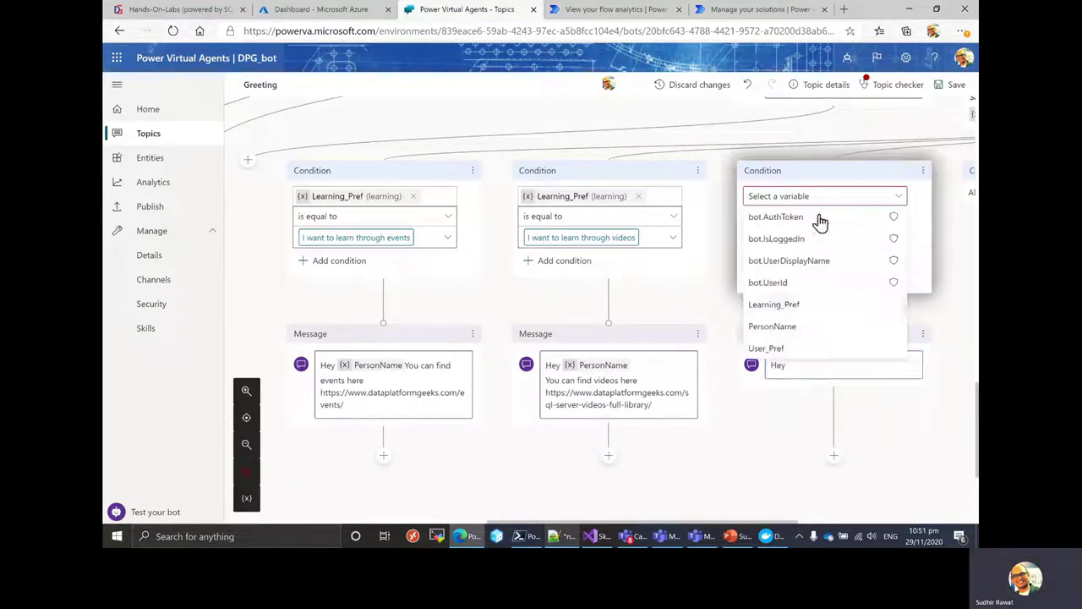
left_click(795, 313)
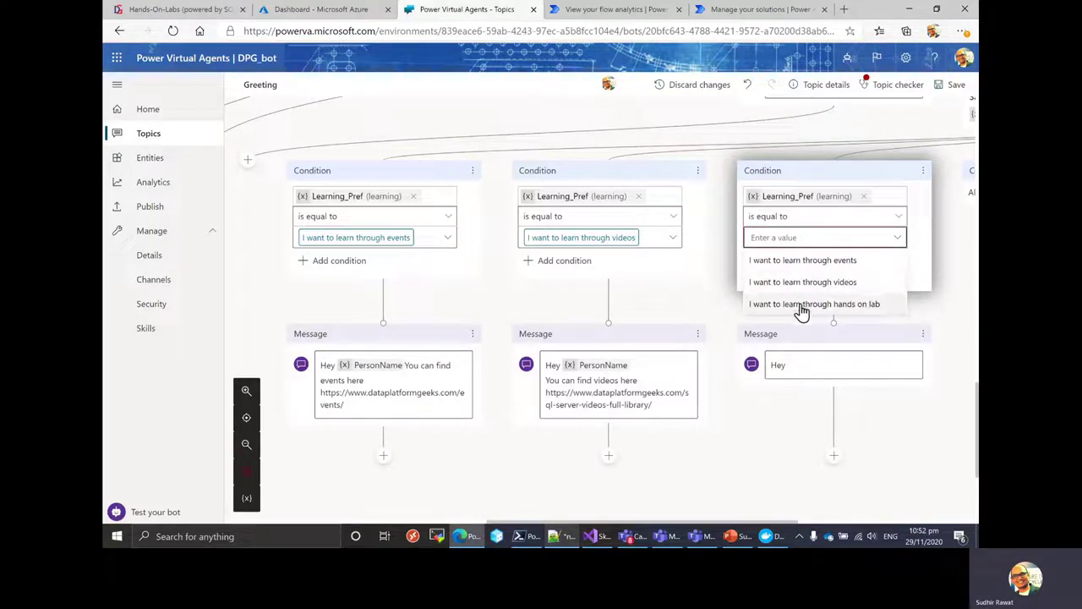
left_click(799, 306)
Step: Extend the message under the hands on lab condition with the PersonName variable and the text "You can find"
left_click(810, 353)
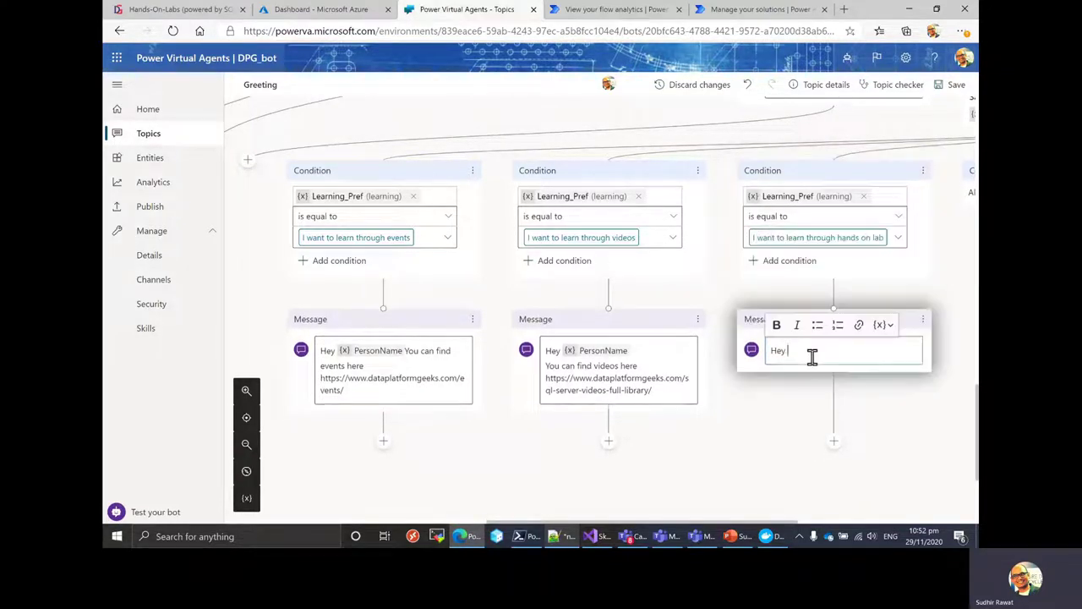
left_click(890, 326)
left_click(900, 429)
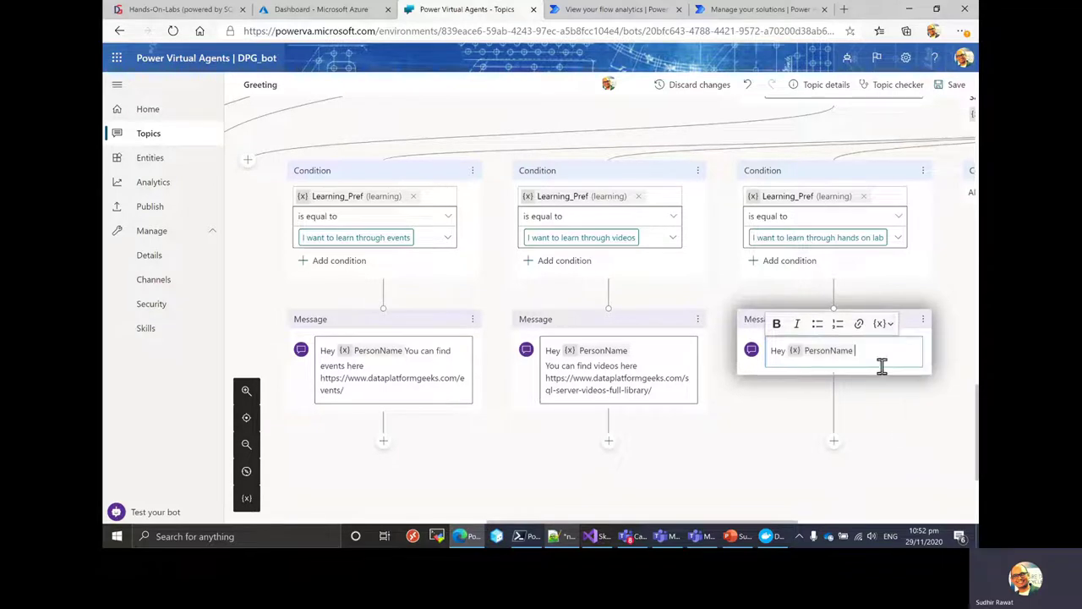
type("Ypu c")
key("BackSpace")
key("BackSpace")
key("BackSpace")
key("BackSpace")
type("ou")
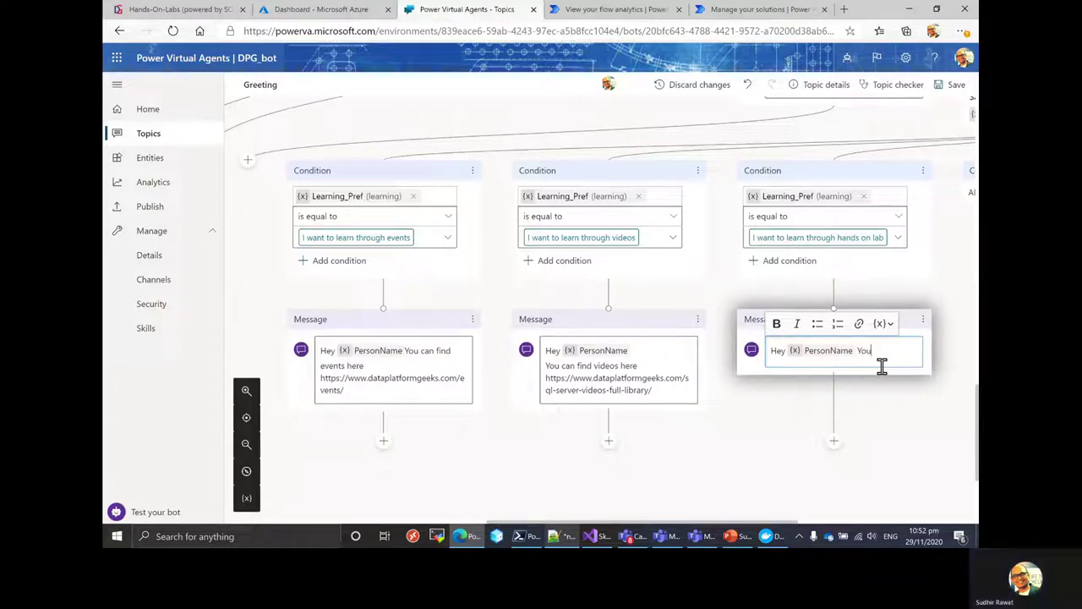
type(" can find")
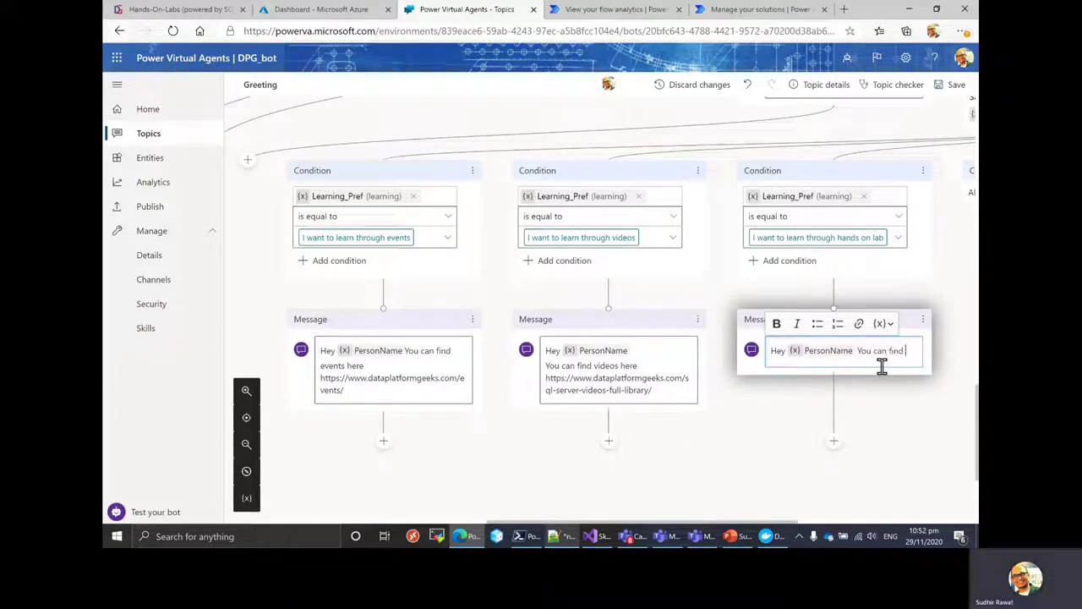
Step: Copy the HOL link from the Notepad++ notes into the hands on lab message and save the Greeting topic
left_click(558, 539)
left_click(139, 468)
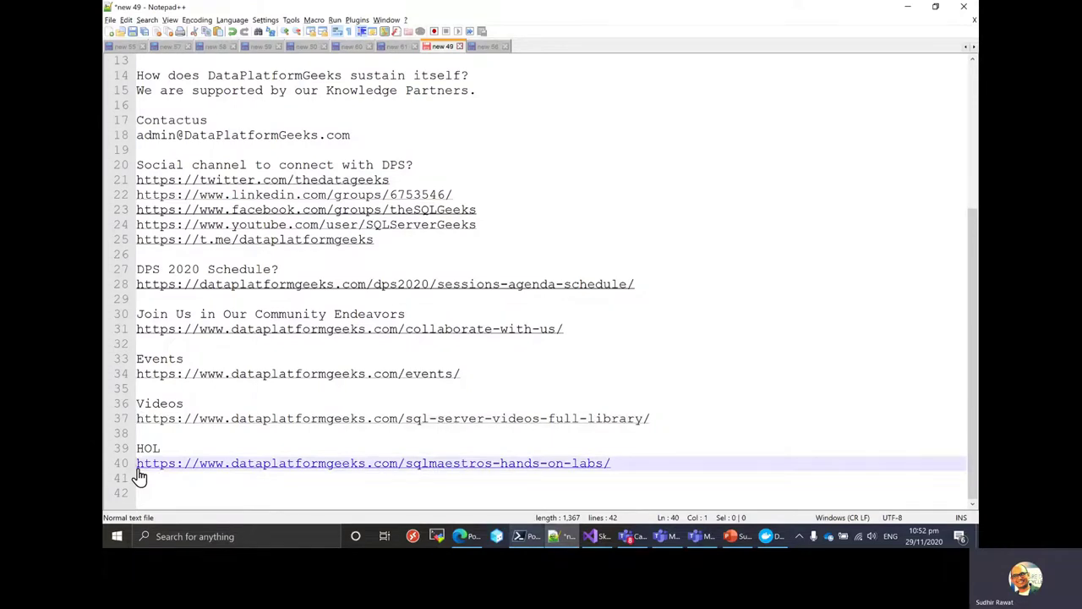
key("shift+End")
left_click(908, 8)
left_click(858, 284)
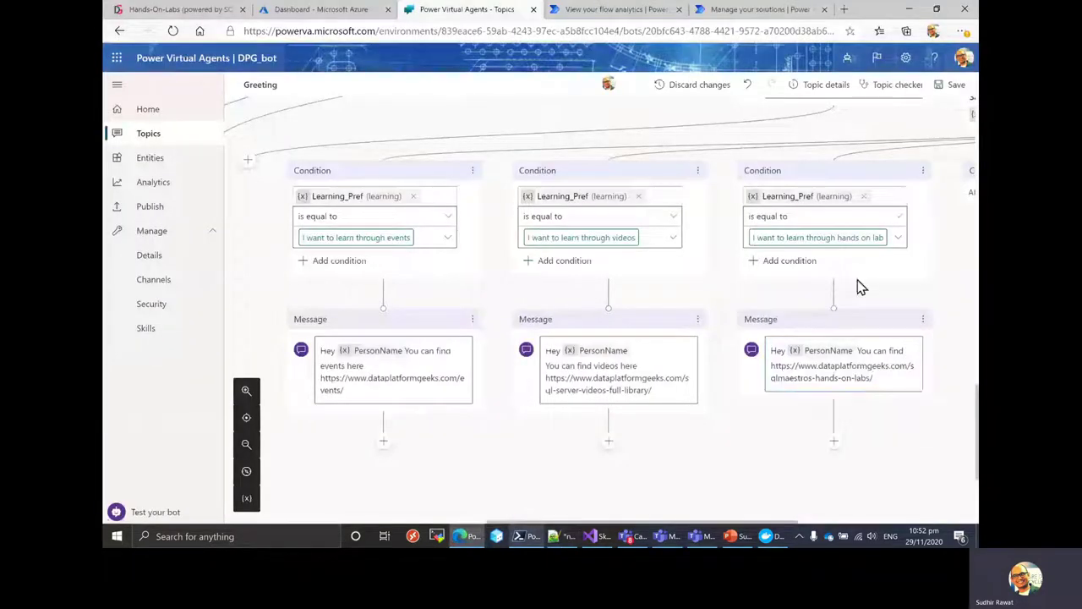
left_click(954, 85)
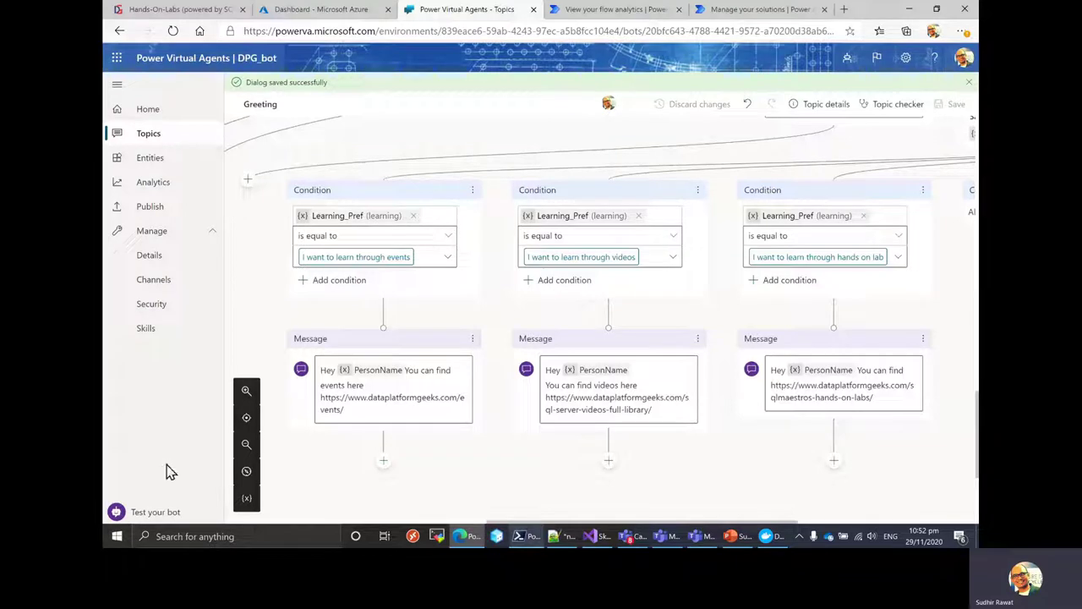
Step: Open the test chat for the bot and send the greeting "Hi"
left_click(149, 511)
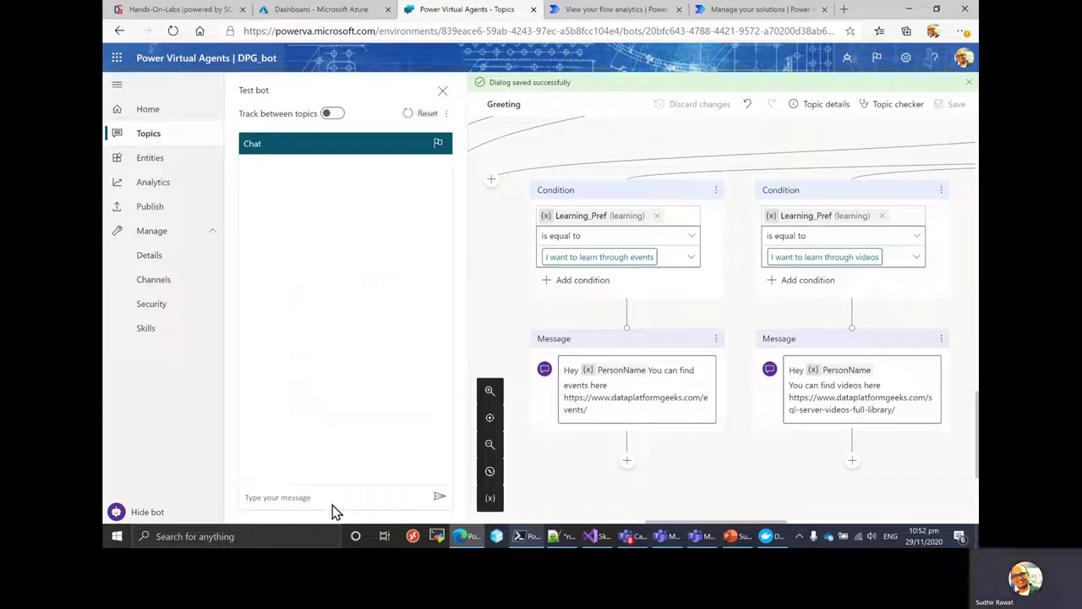
left_click(333, 497)
type("H")
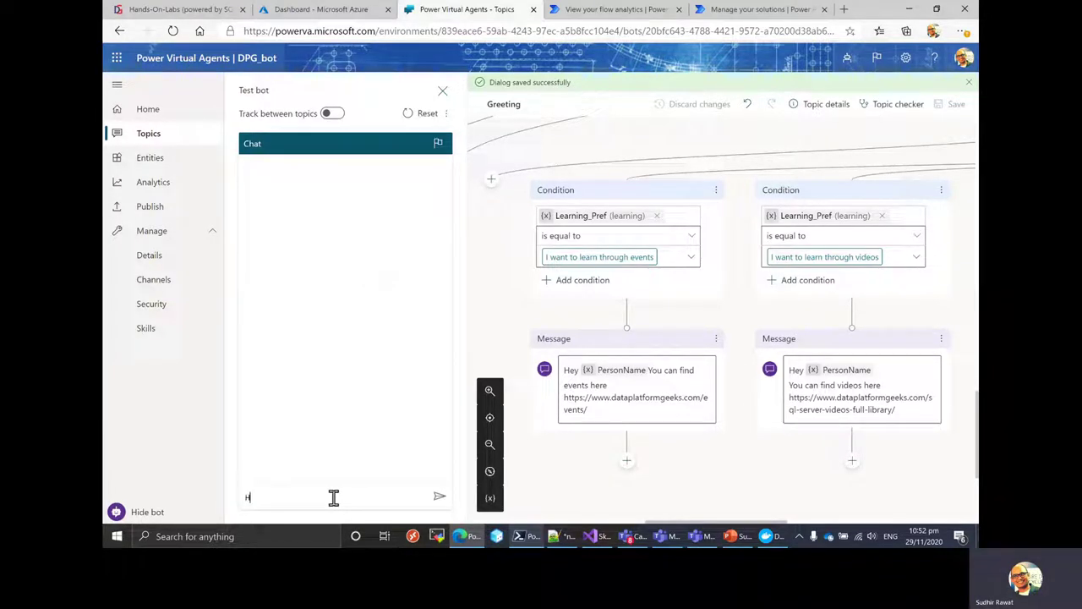
type("i")
key("Return")
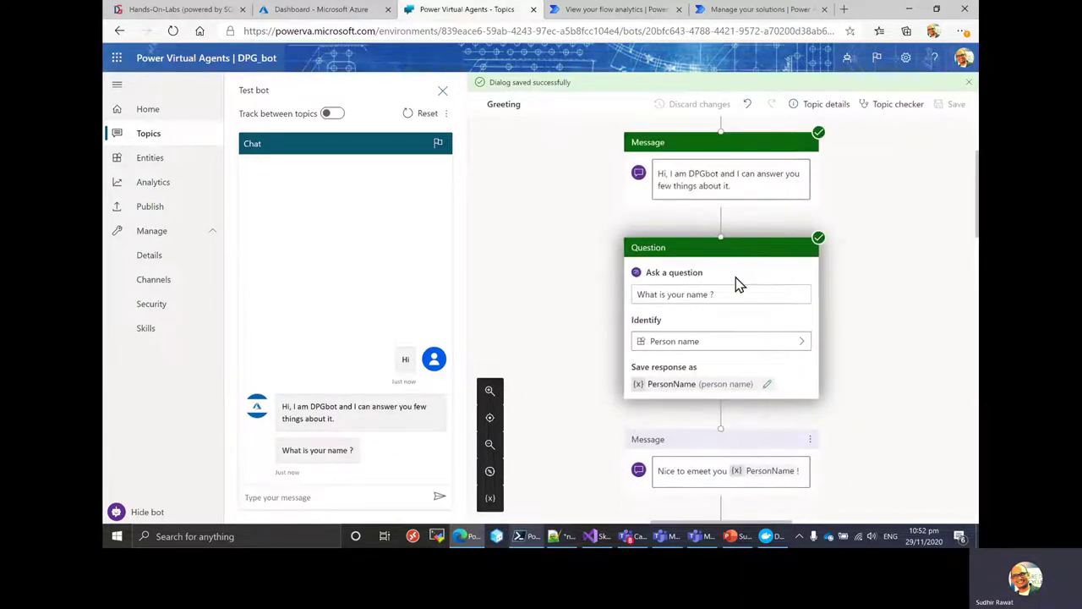
Step: Try answering the bot's "What is your name ?" question with initials only
left_click(336, 495)
type("S")
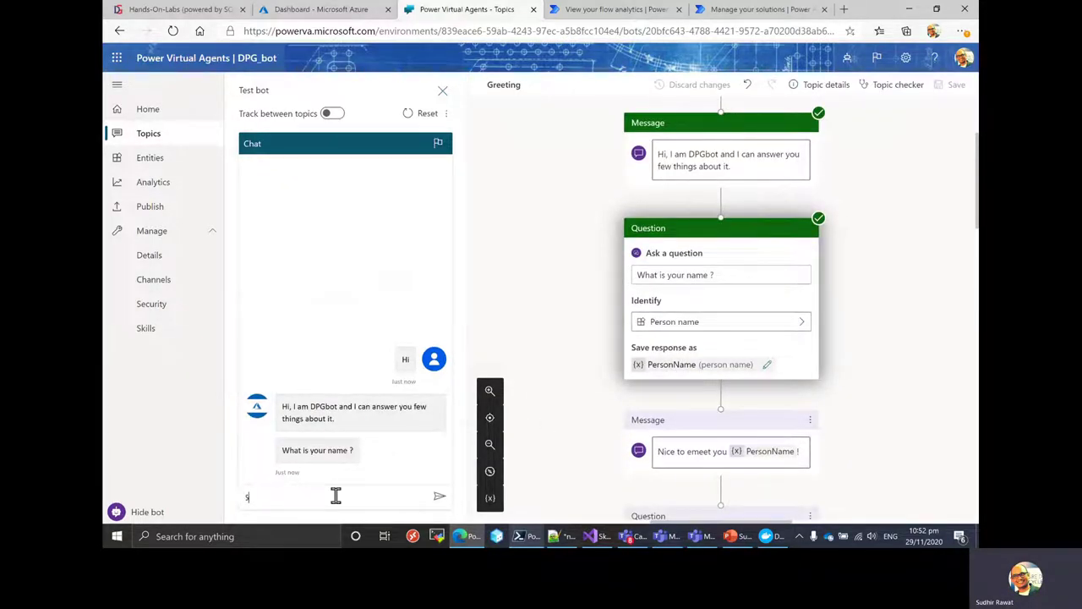
type("R\\")
key("Return")
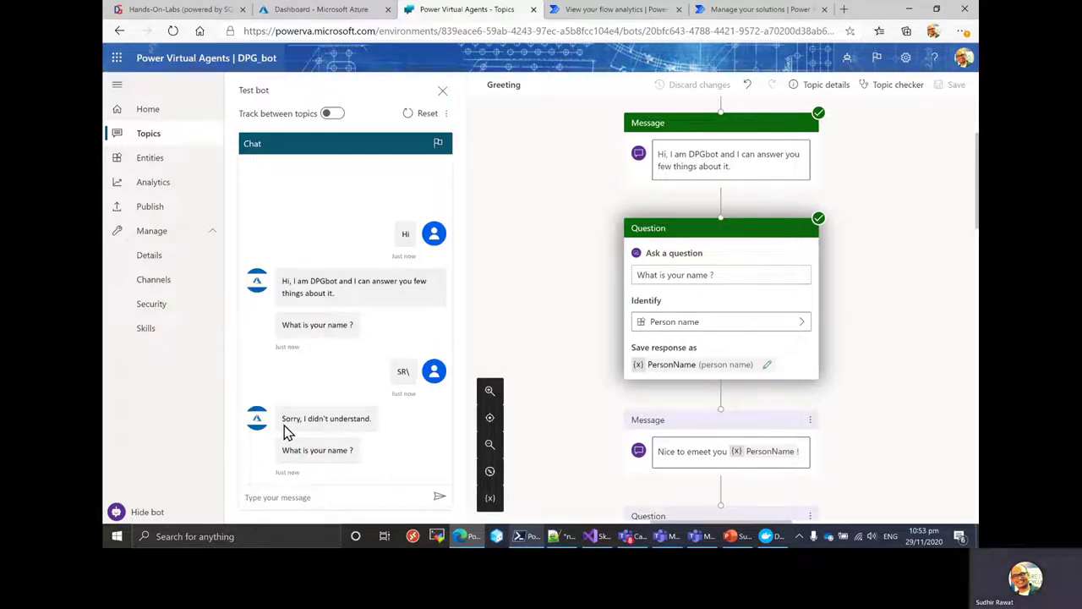
Step: Answer the bot's repeated name question with the person's full name
type("SUdhir")
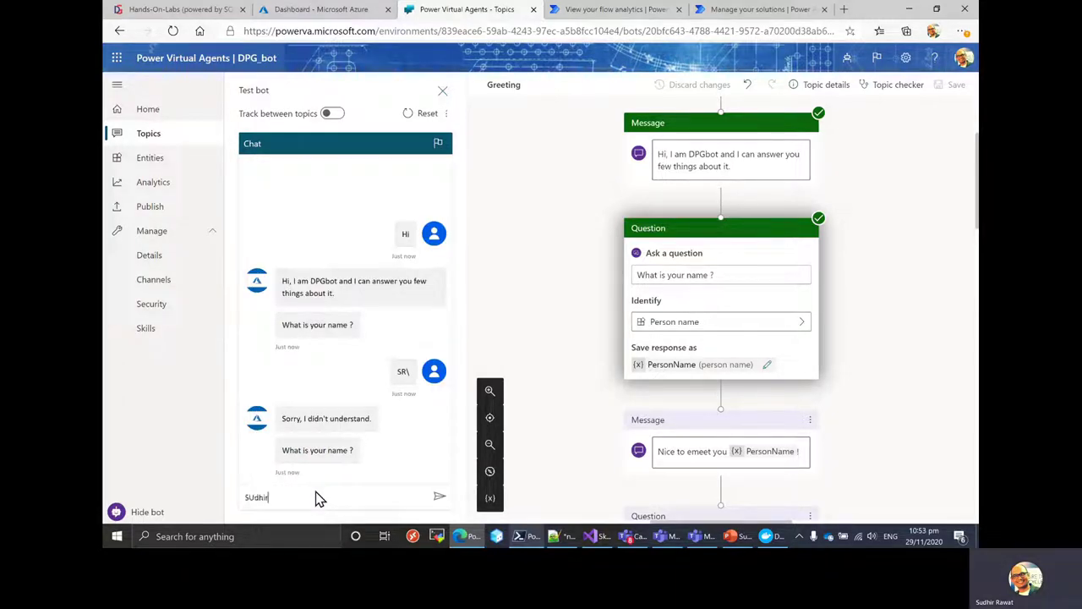
key("BackSpace")
key("BackSpace")
key("BackSpace")
key("BackSpace")
key("BackSpace")
type("udhir Rawat")
key("Return")
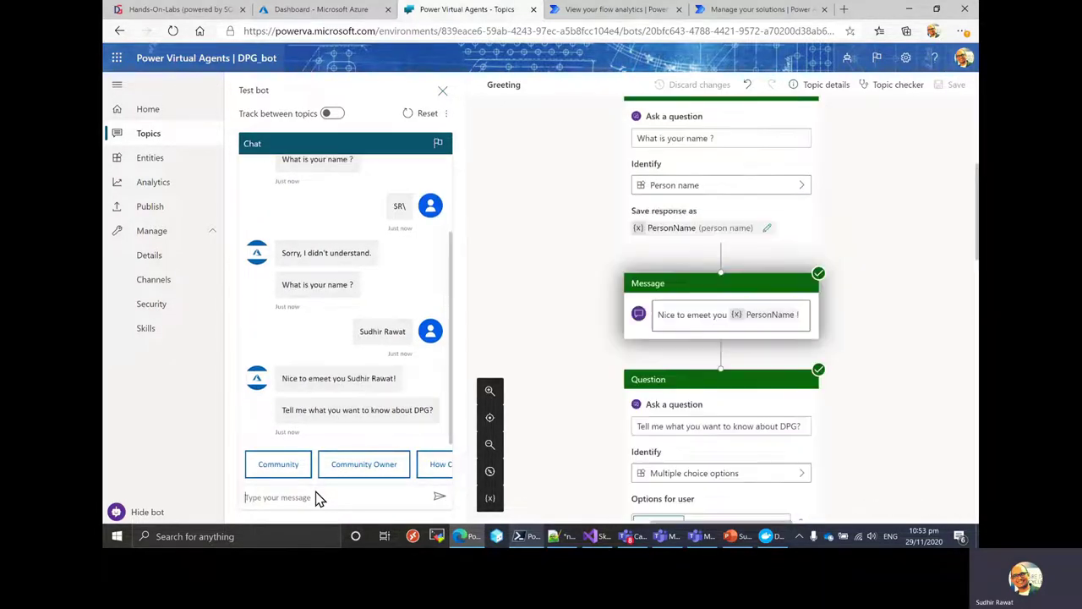
Step: Choose "How can I learn?" from the bot's suggested replies about DPG
left_click(436, 465)
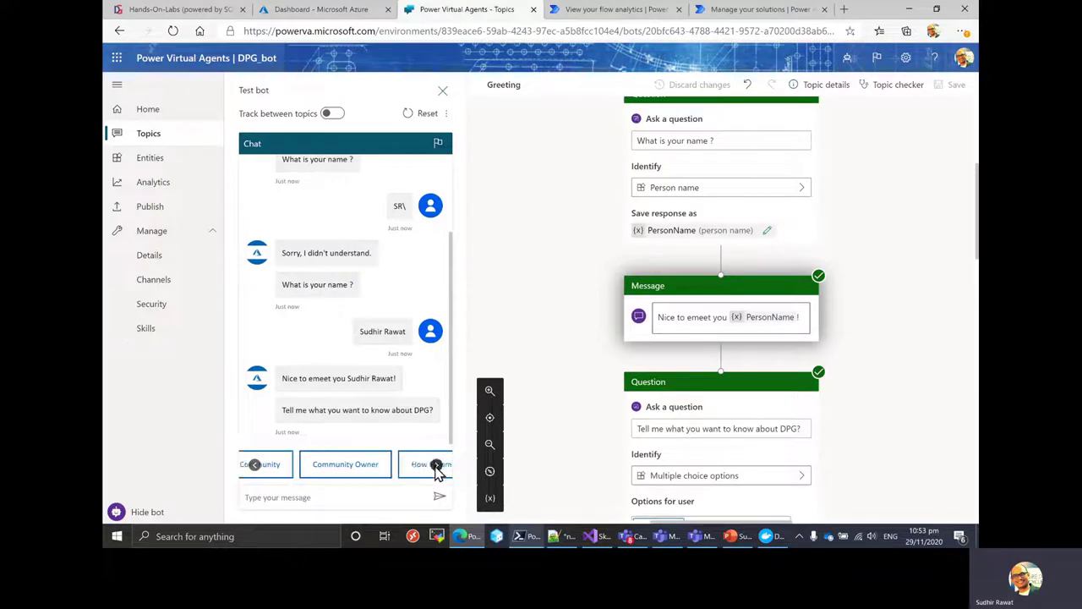
left_click(436, 465)
left_click(436, 465)
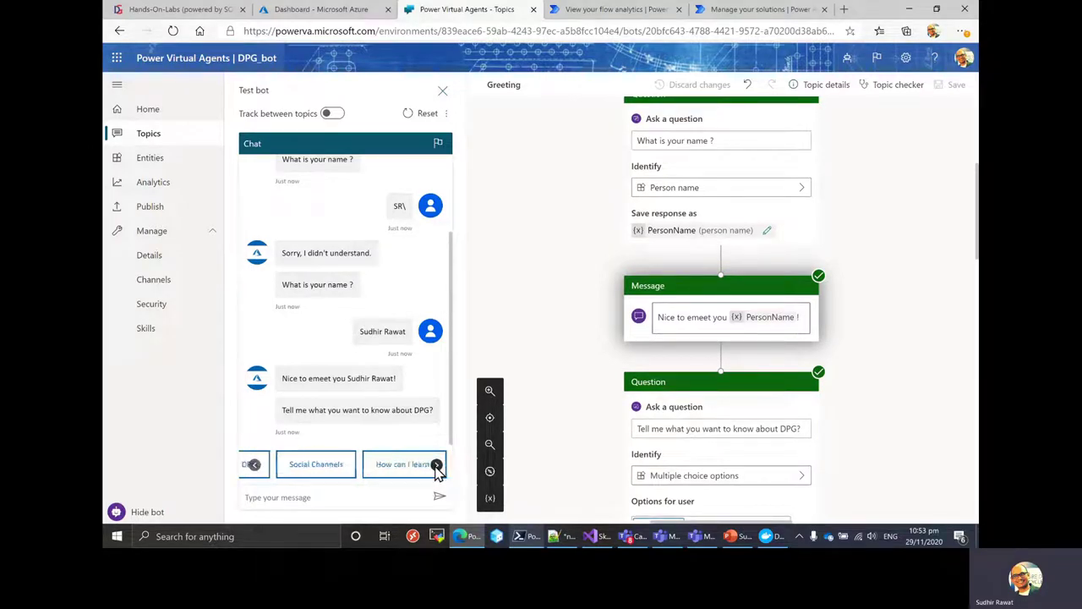
left_click(414, 465)
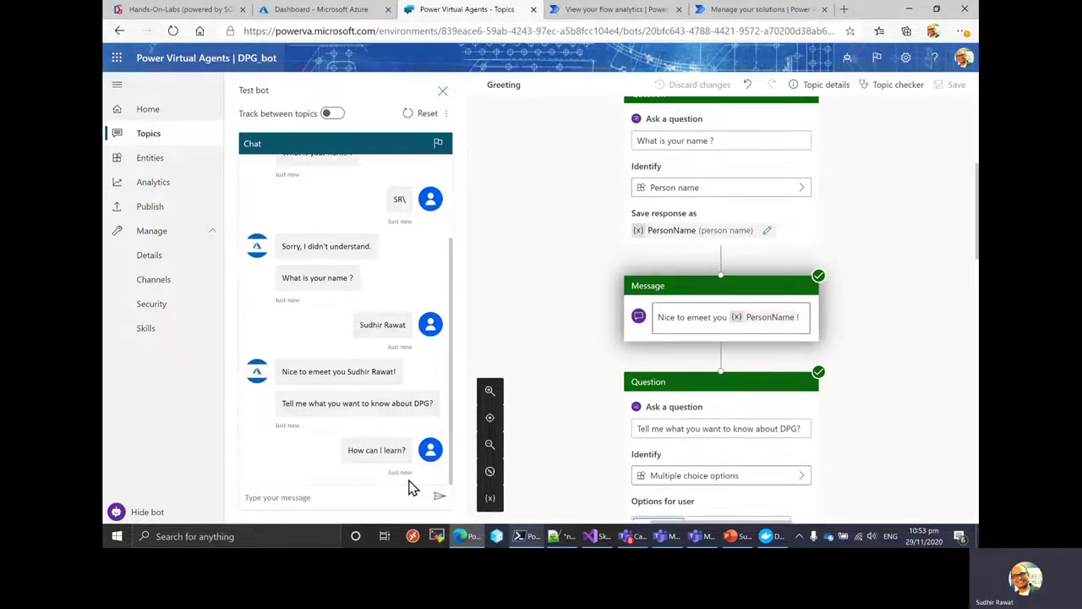
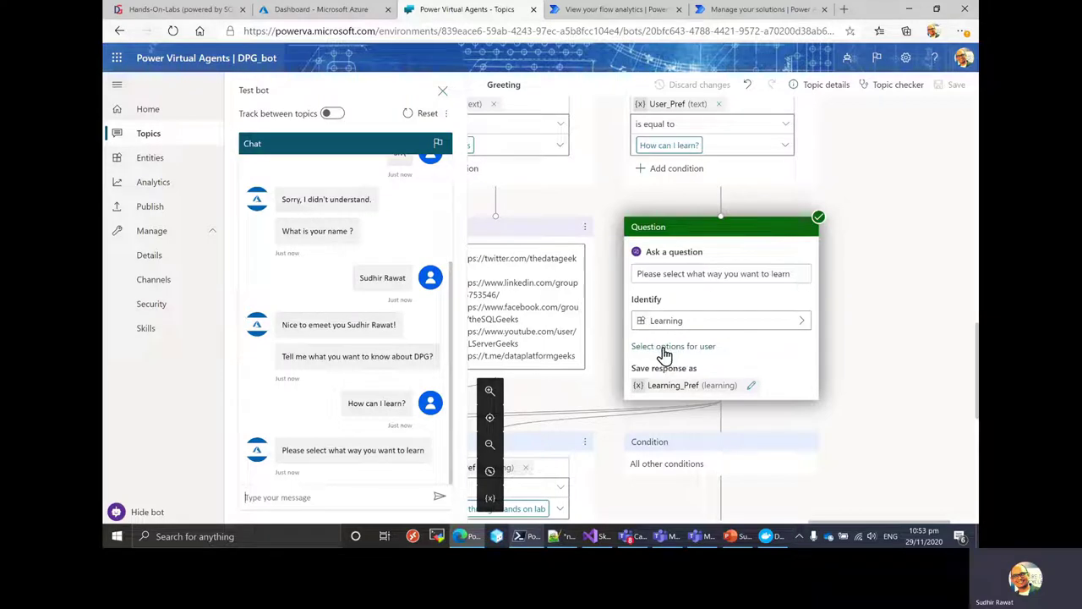
left_click(323, 501)
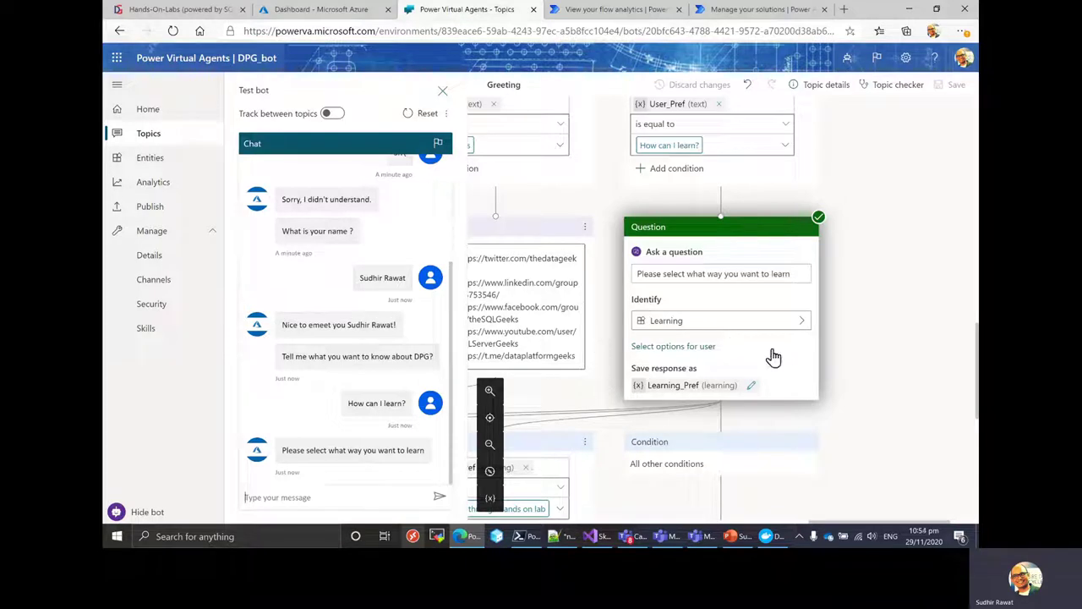
Step: Display the events, videos and hands on lab values as user options for the Learning question, and save the topic
left_click(691, 348)
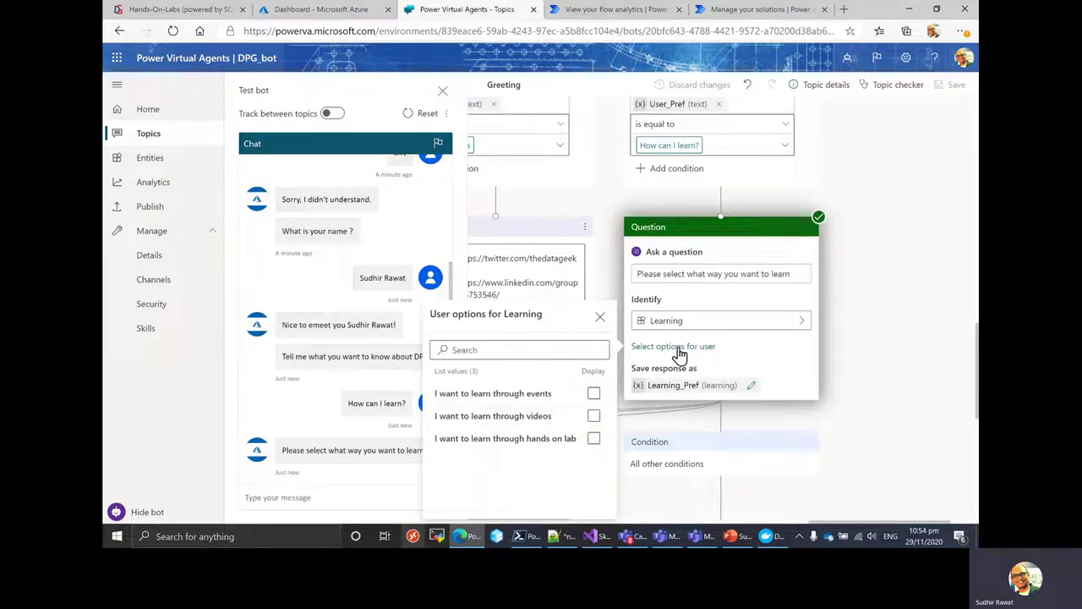
left_click(594, 394)
left_click(593, 416)
left_click(594, 438)
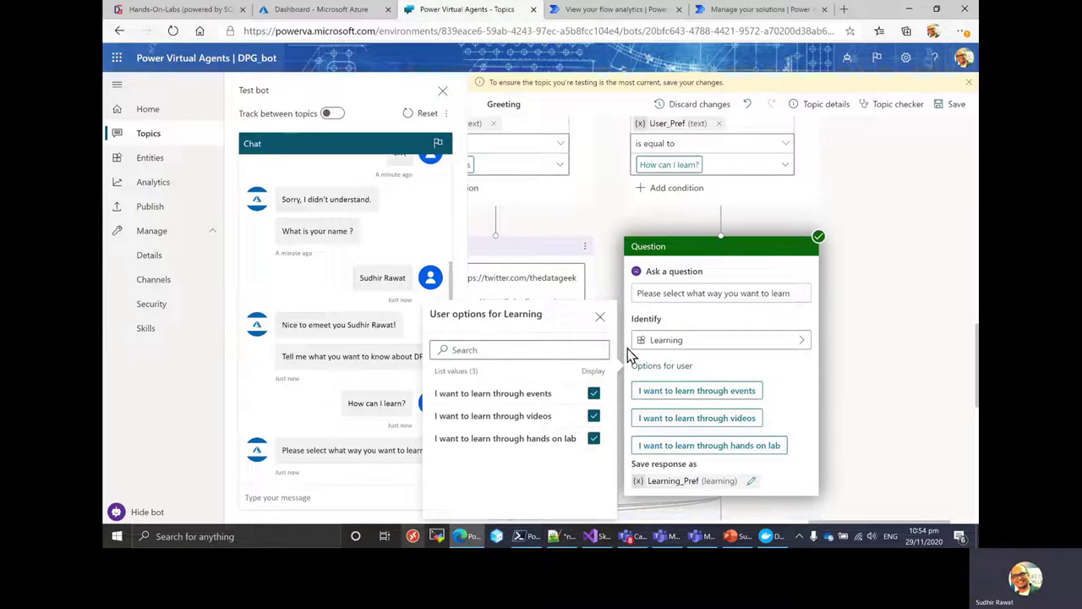
left_click(598, 320)
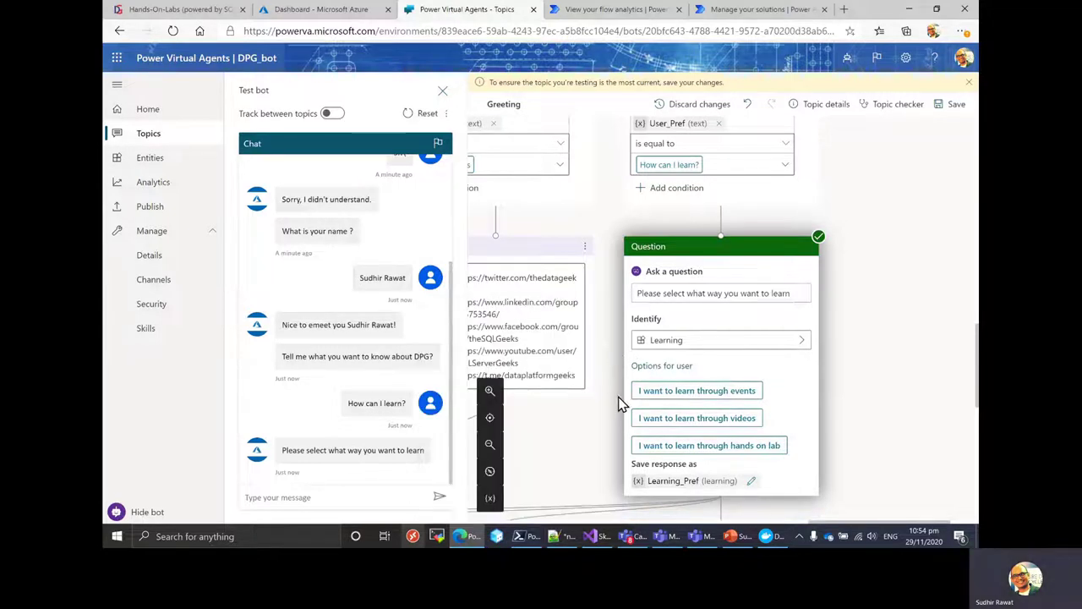
left_click(960, 104)
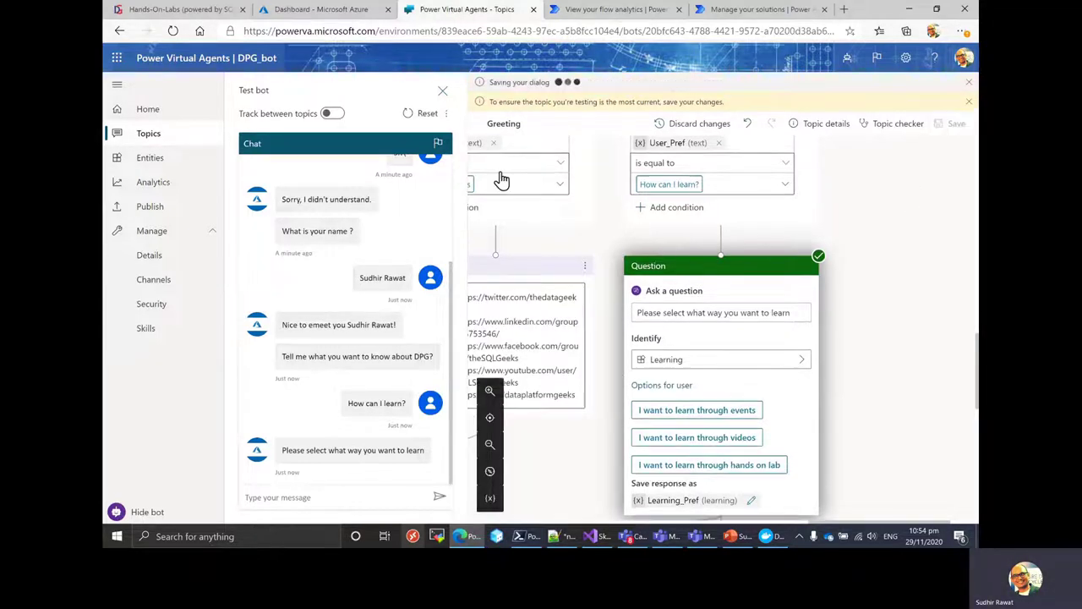
Step: Reset the test conversation and send "Hi" to the bot again
left_click(424, 121)
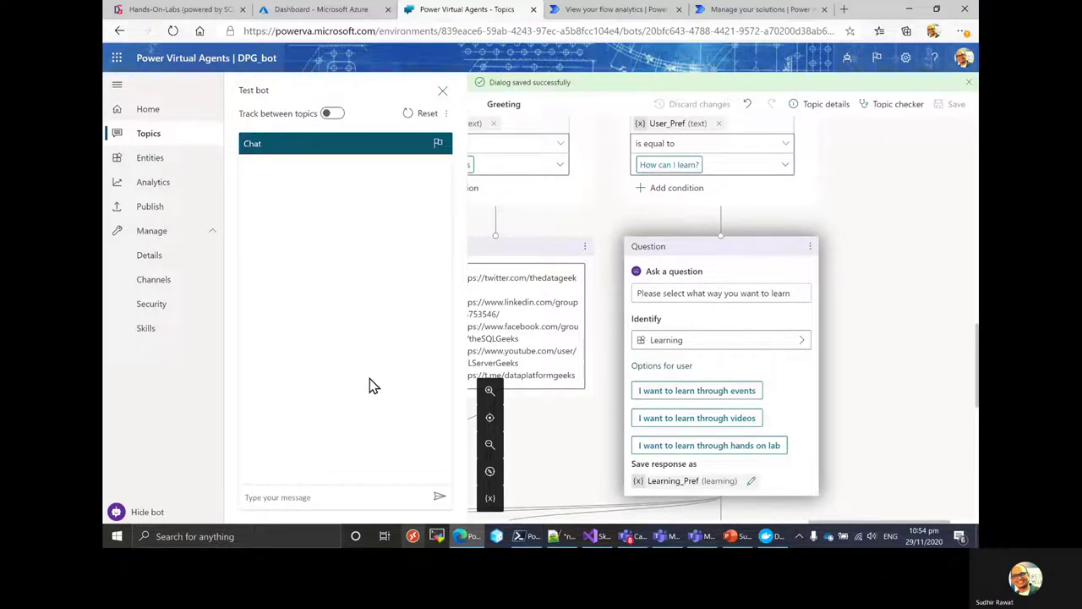
left_click(340, 498)
type("Hi")
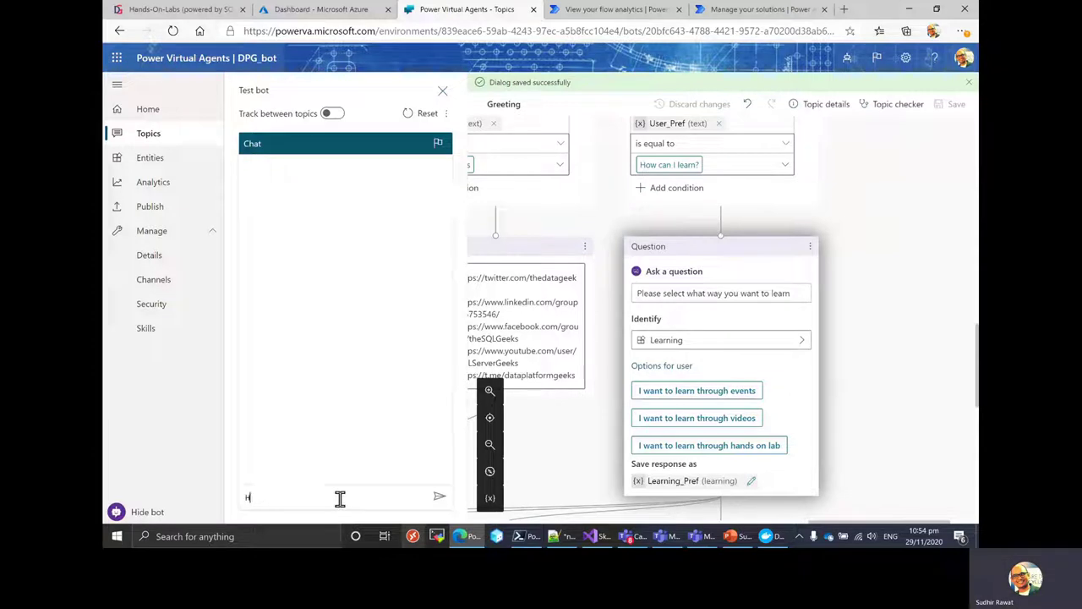
key("Return")
type("\\")
key("BackSpace")
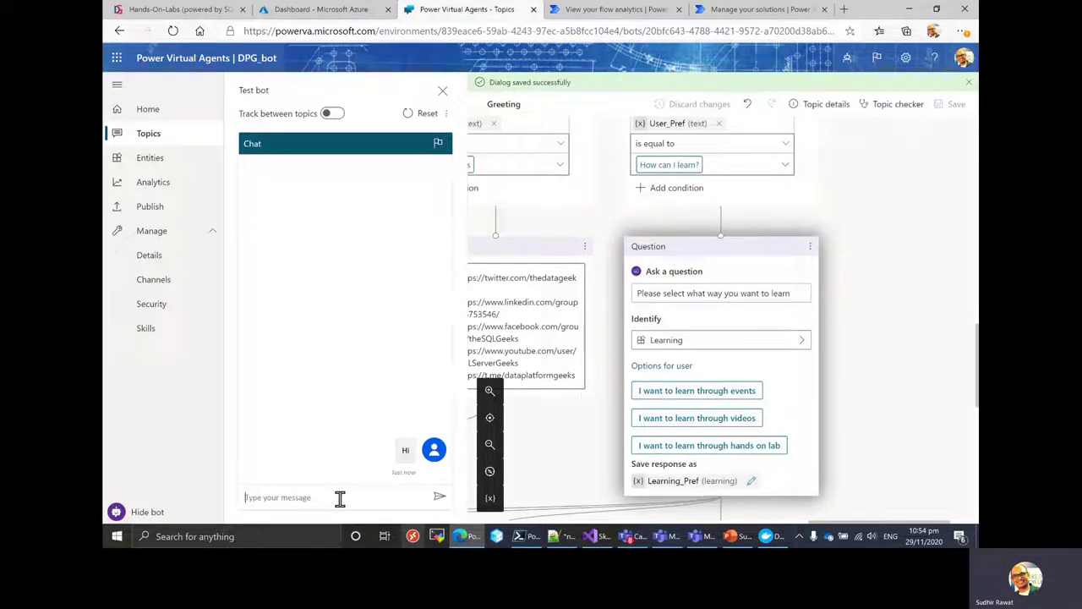
Step: Reply to the name question in the restarted test chat with the person's full name
type("SUdhir Rawa")
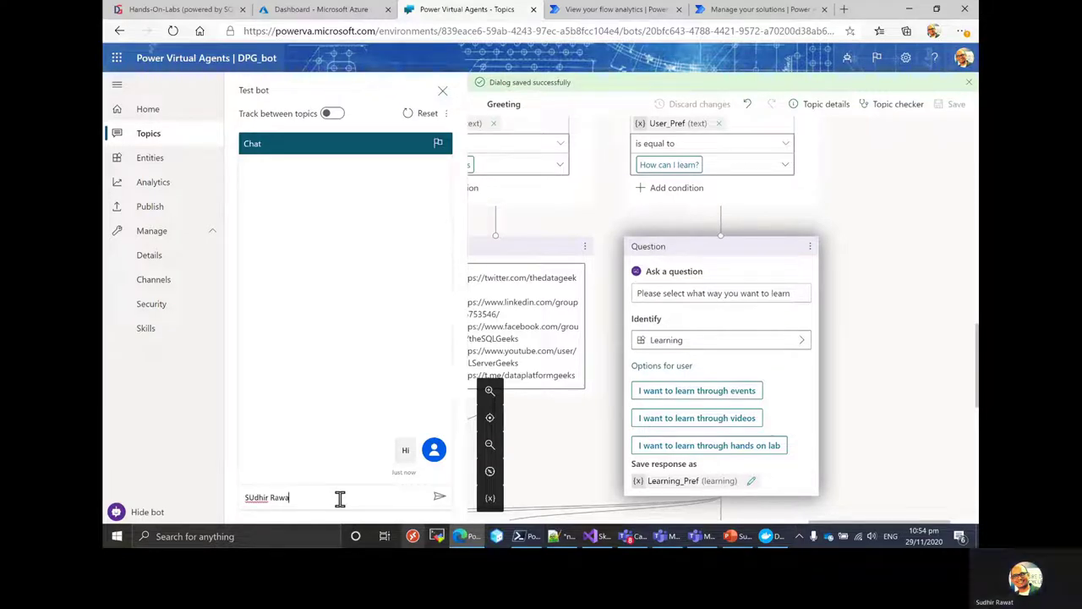
type("t")
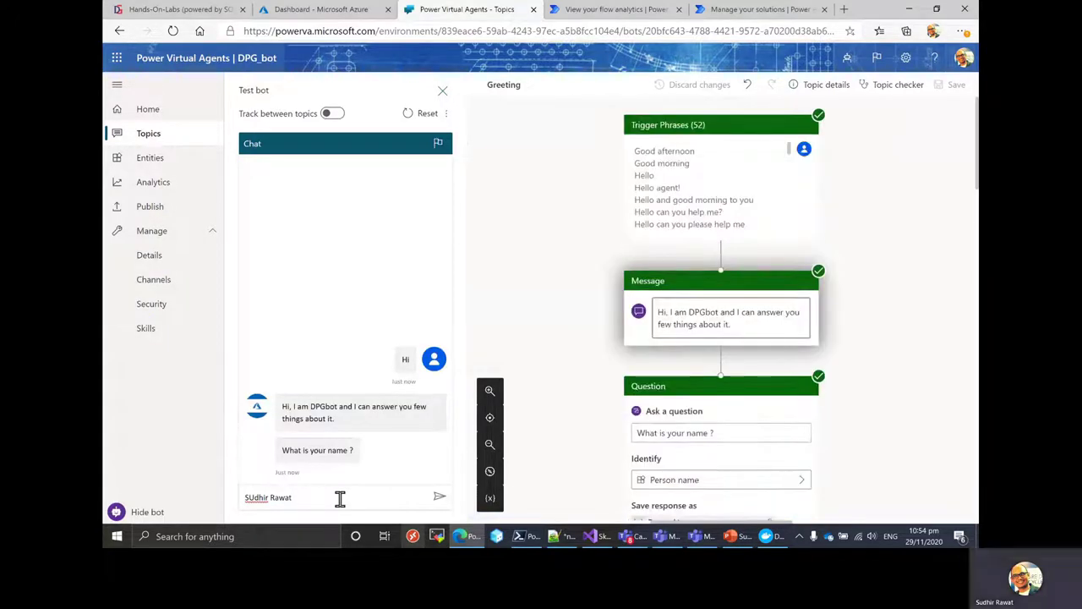
key("Return")
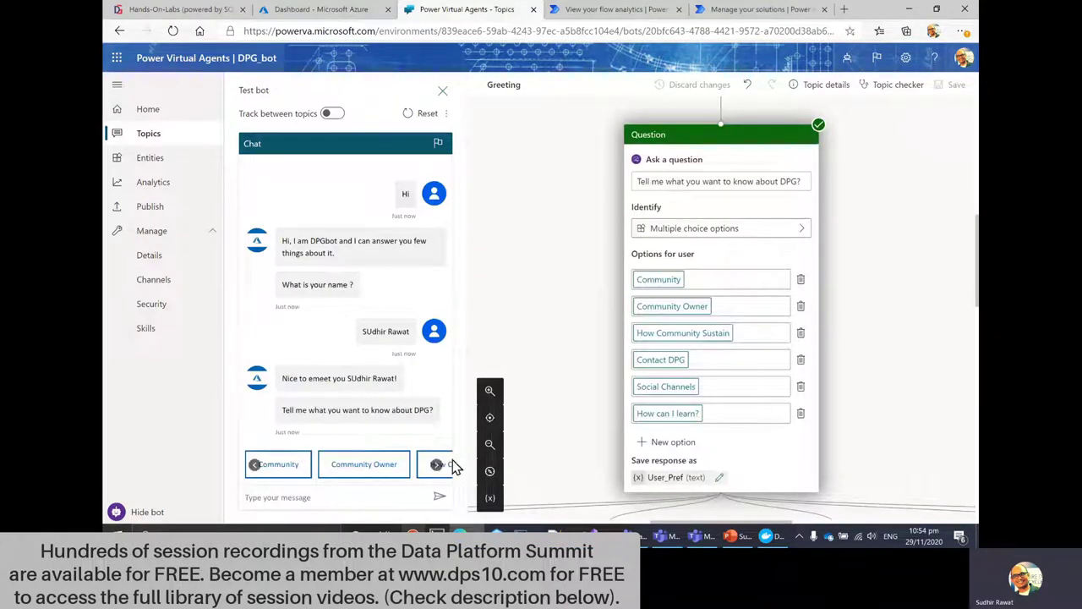
Step: Answer the bot's questions in the test chat with "How can I learn?" and "I want to learn through hands on lab"
left_click(438, 470)
left_click(437, 465)
left_click(437, 465)
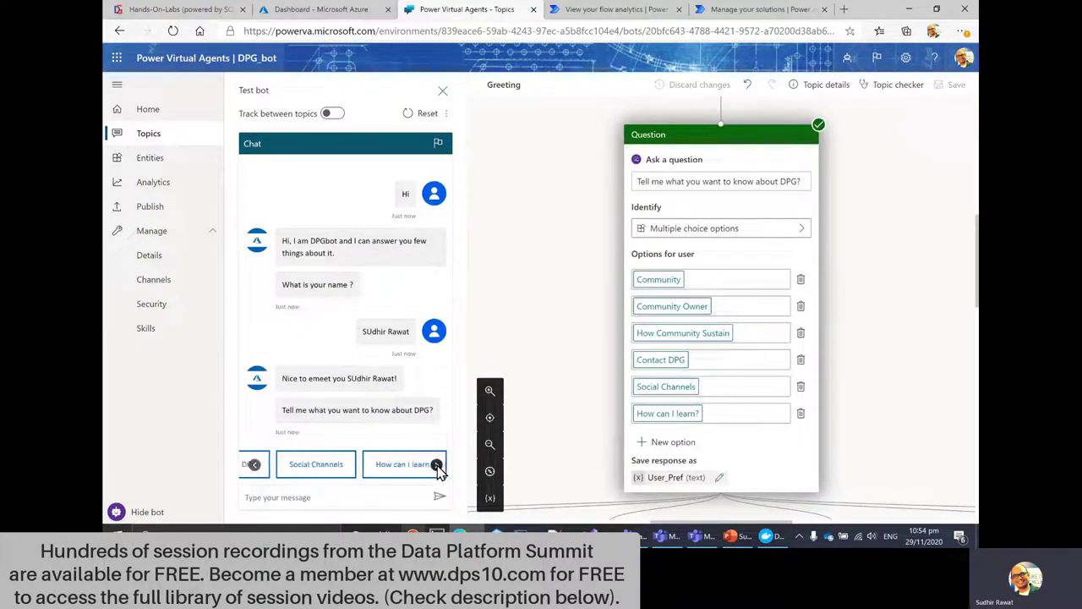
left_click(391, 470)
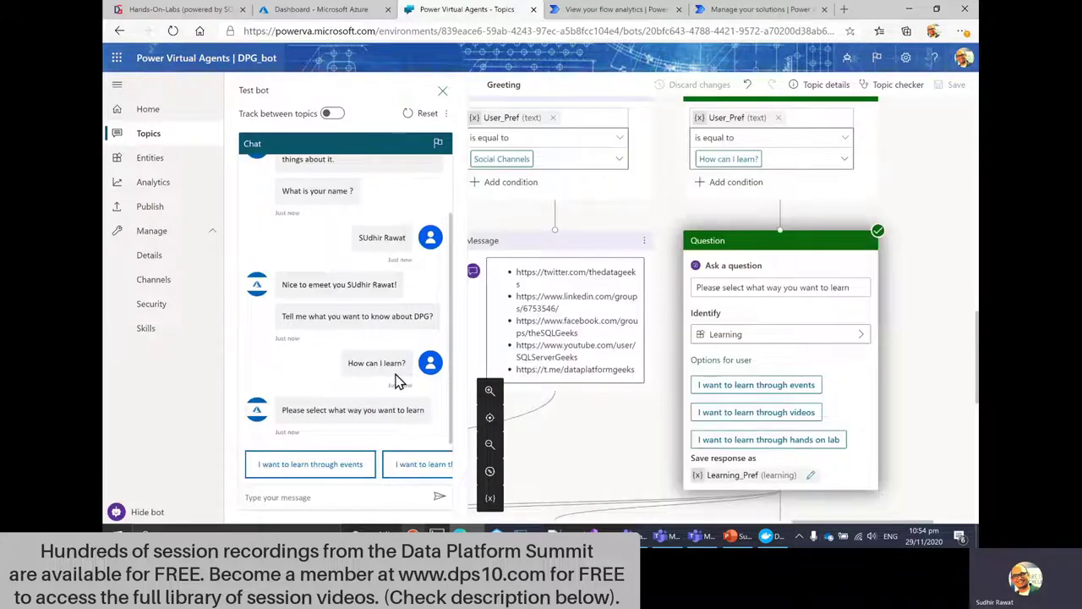
left_click(436, 464)
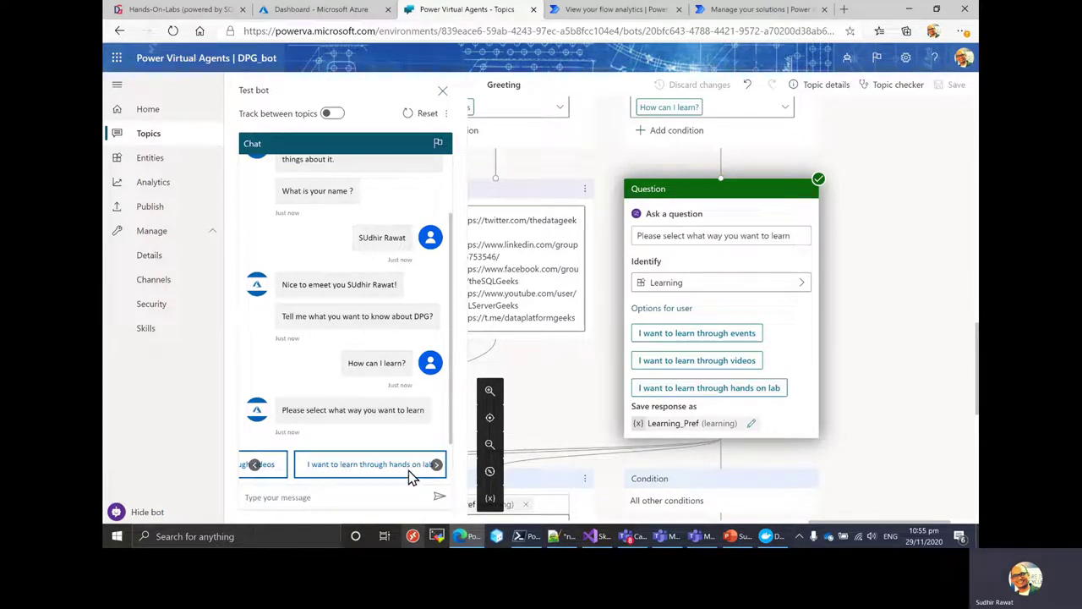
left_click(363, 472)
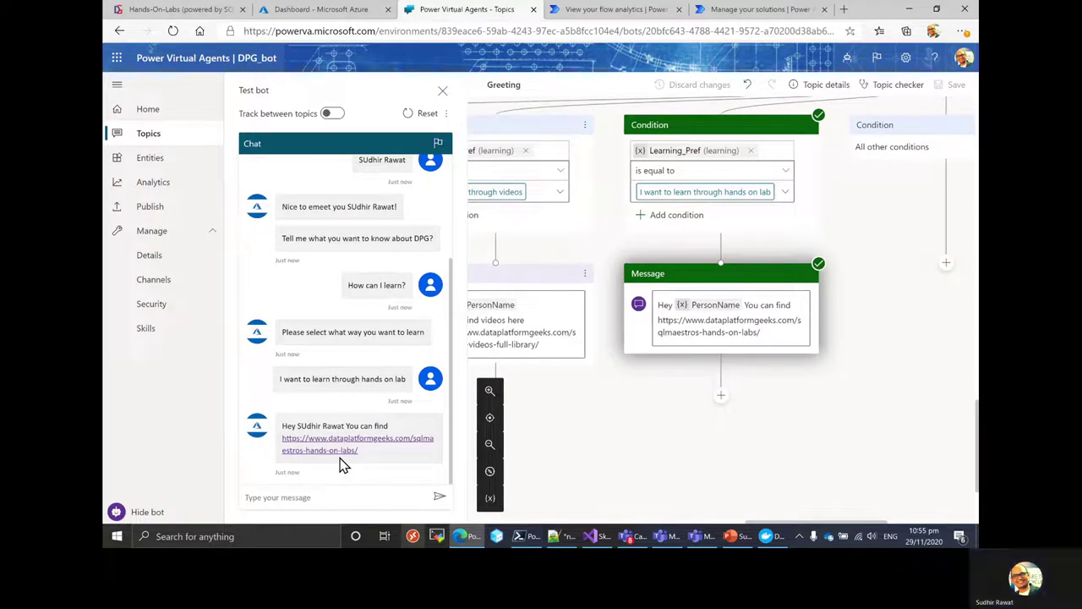
Step: Reset the test conversation, greet the bot with "Hi" and reply to the name question with the person's full name
left_click(425, 115)
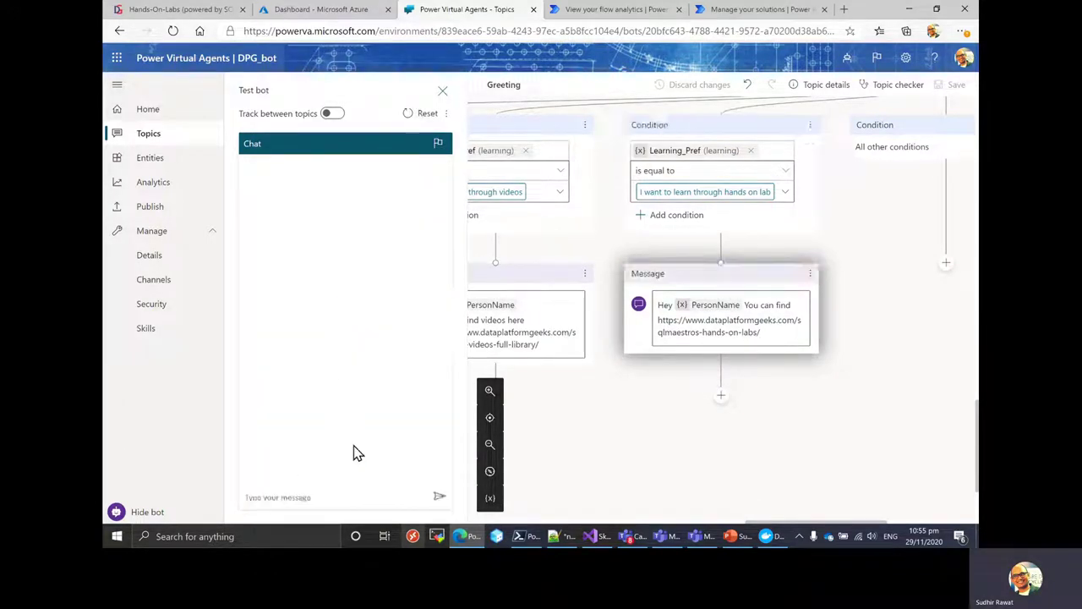
type("Hi")
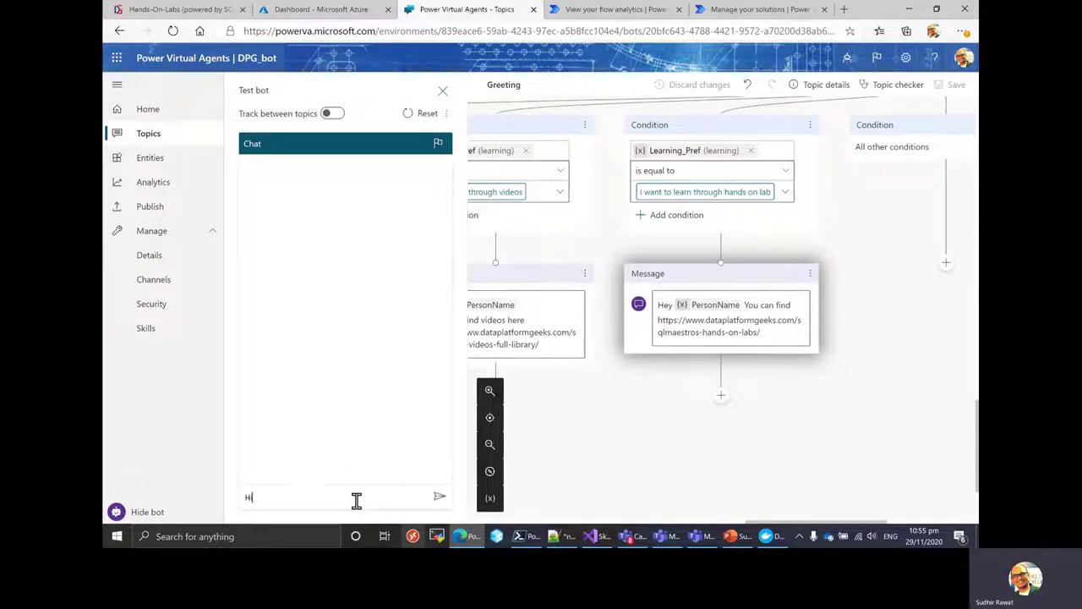
key("Return")
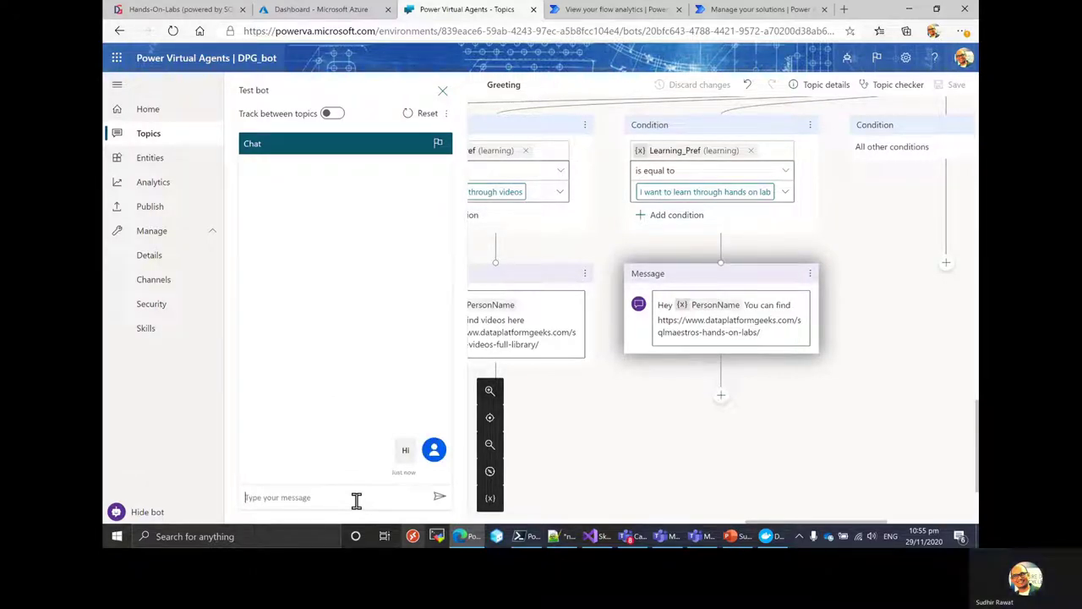
type("Sudh")
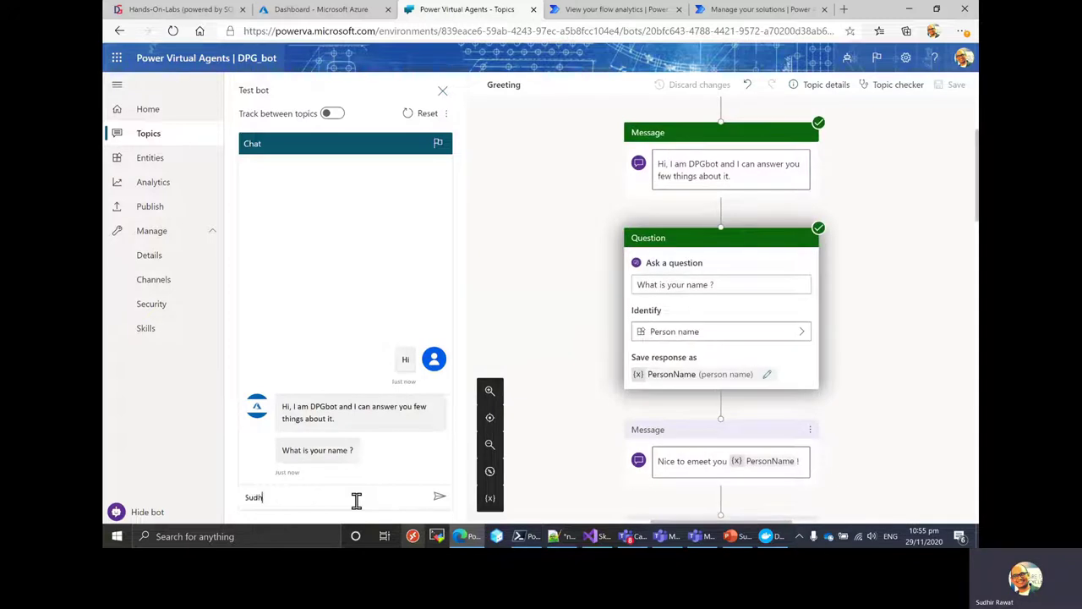
type("ir Rawat")
key("Return")
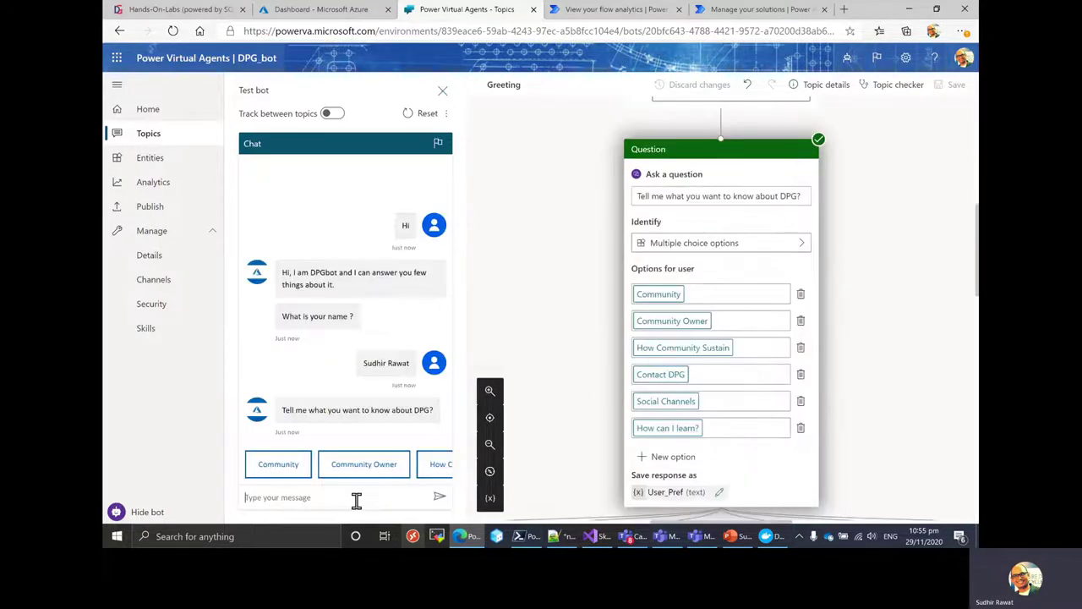
Step: Send "I want to learn through videos" to the bot, and answer its follow-ups with "How can I learn?" and "I want to learn through events"
type("C want")
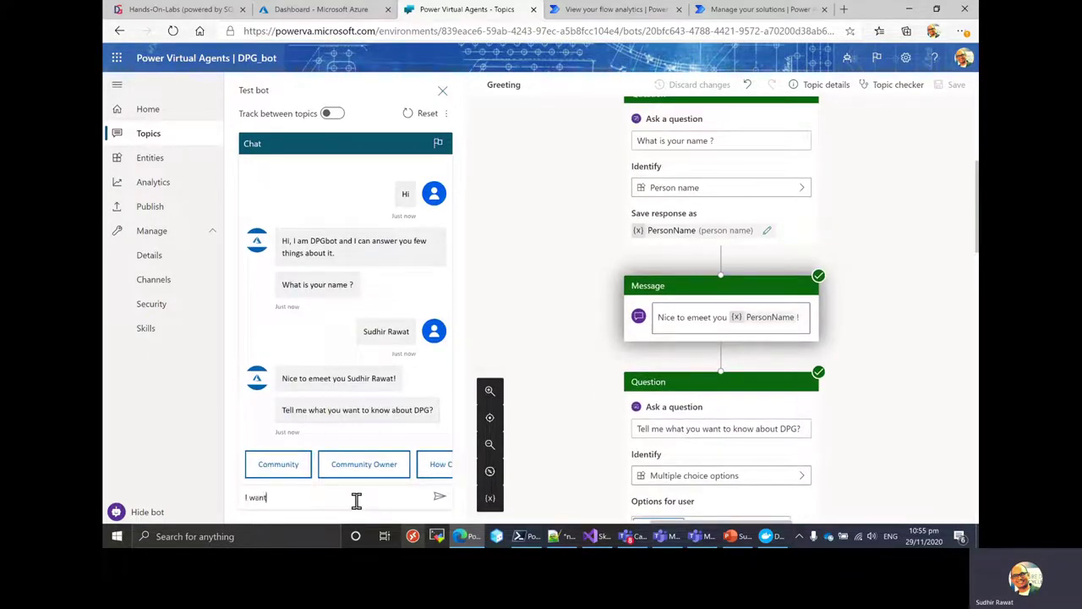
type(" to learn through videos")
key("Return")
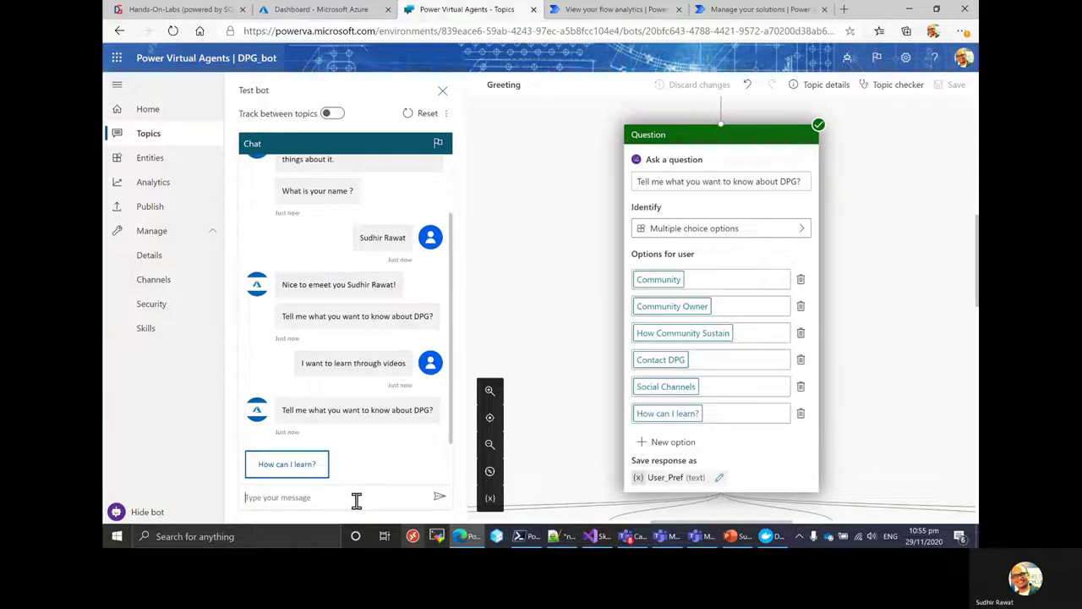
left_click(279, 475)
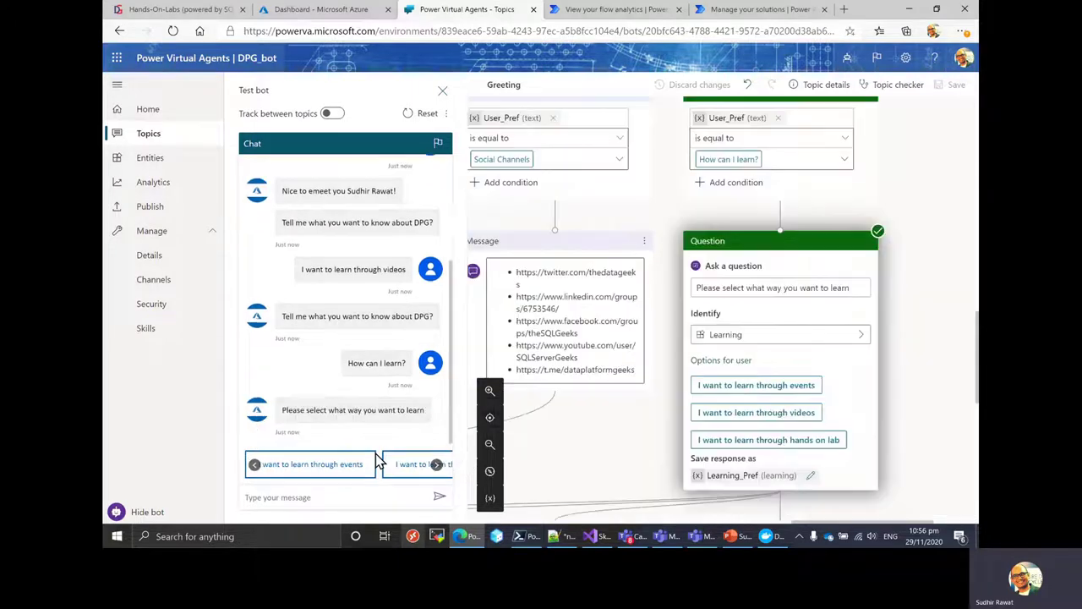
left_click(338, 467)
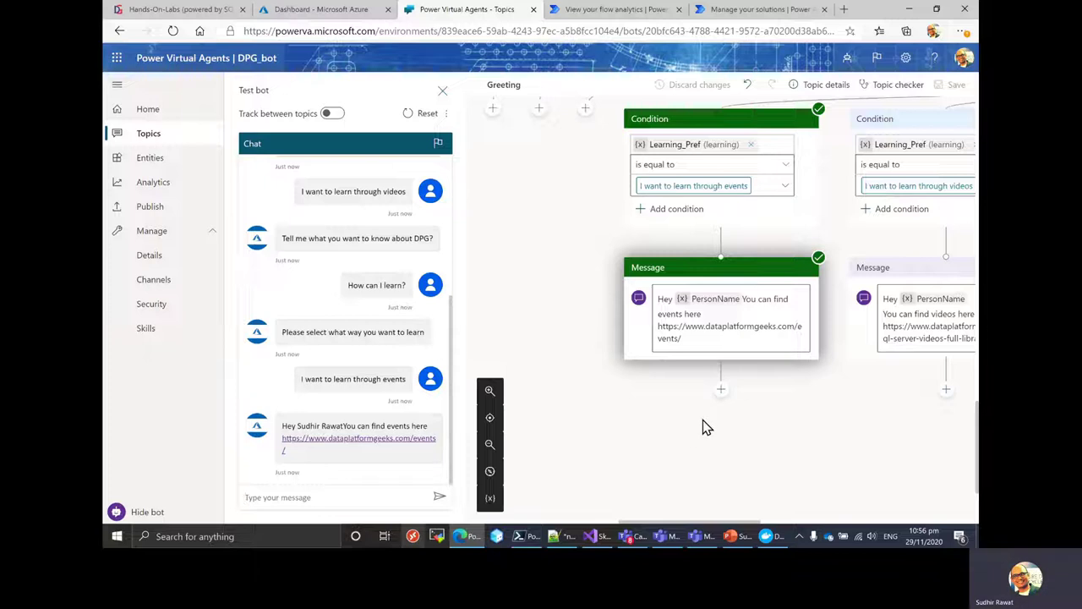
Step: Add an end-of-conversation node with survey below the events message and save the topic
scroll(707, 428, "right", 1)
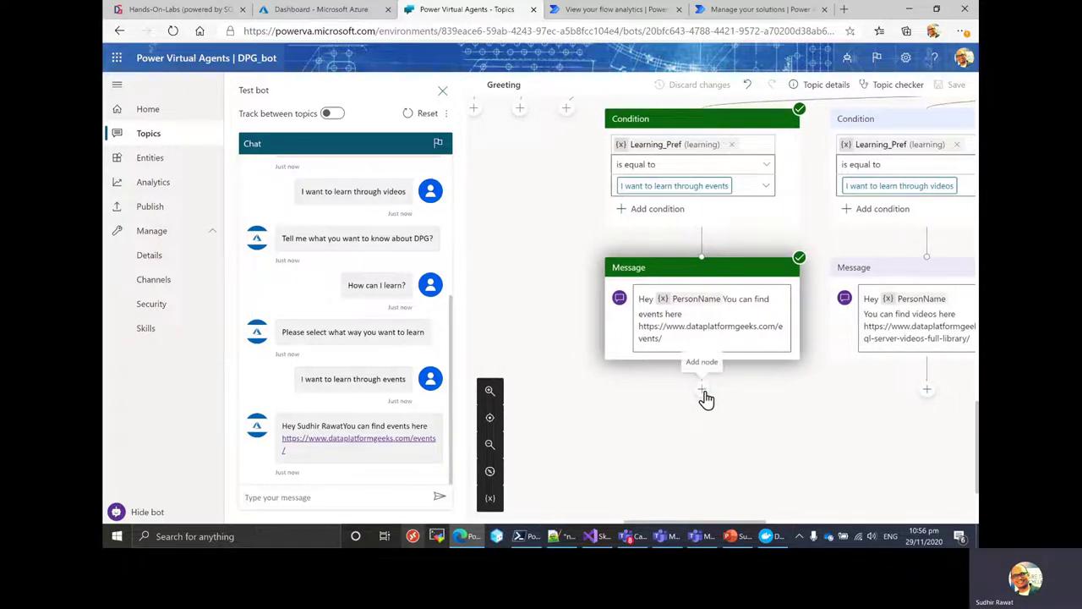
left_click(703, 391)
mouse_move(698, 511)
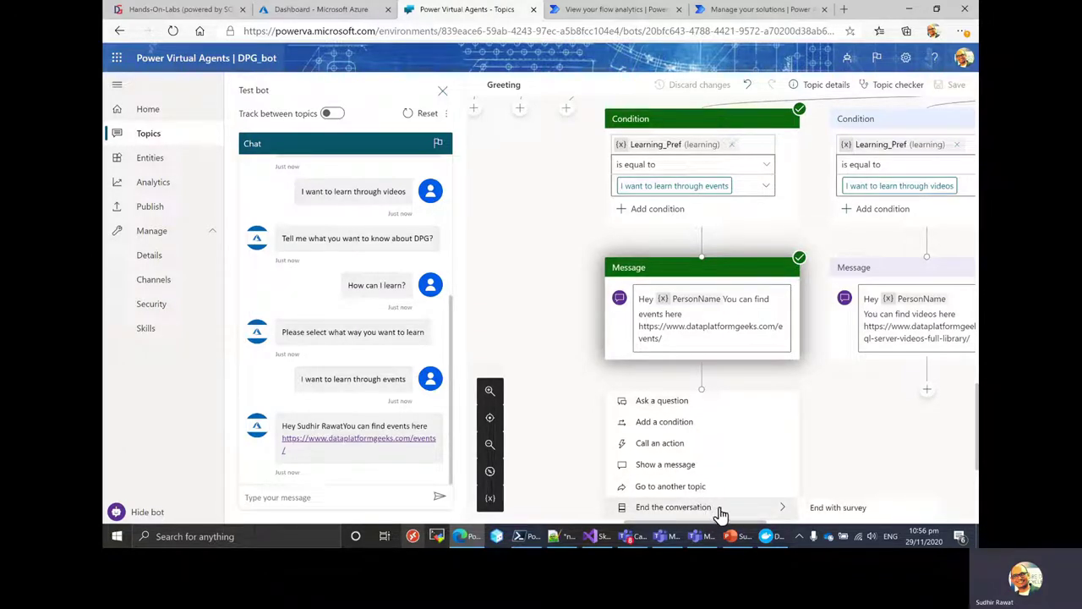
left_click(817, 507)
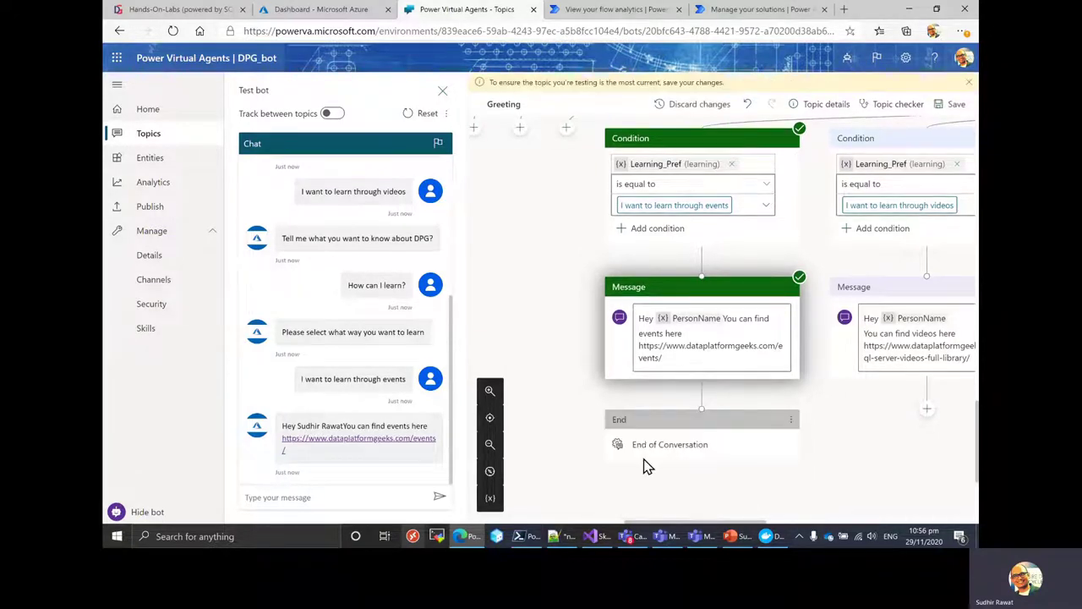
left_click(951, 110)
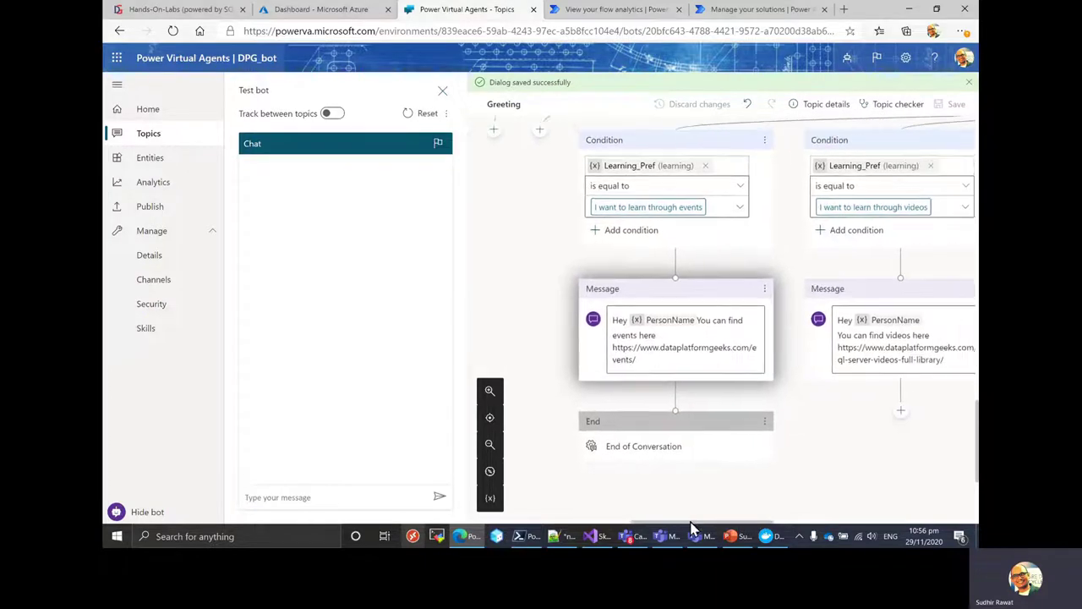
Step: End the conversation below the videos message with a transfer to an agent
left_click_drag(690, 526, 534, 495)
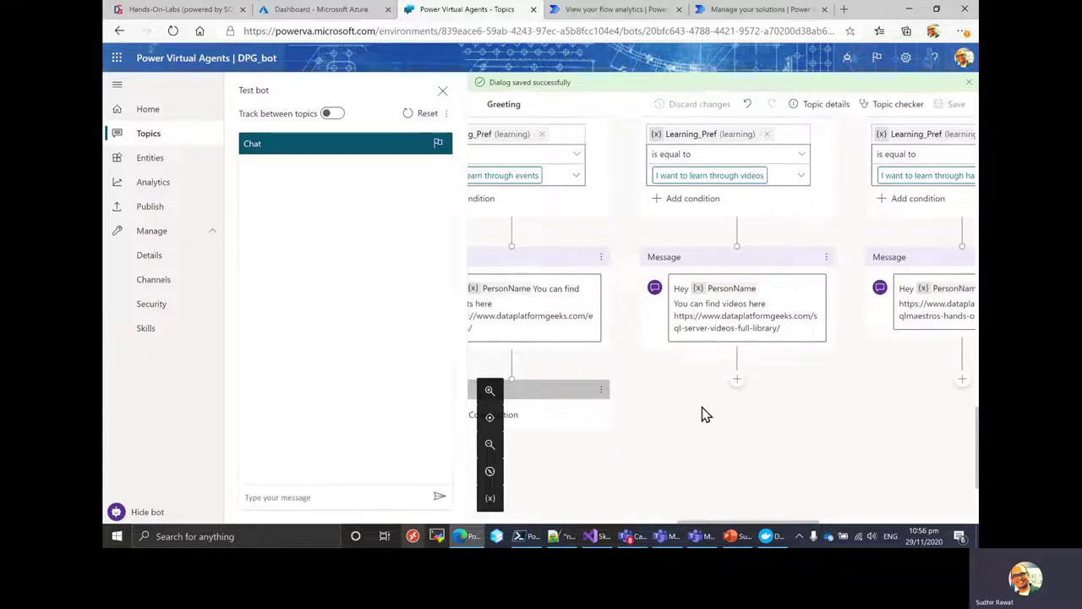
left_click(736, 361)
mouse_move(752, 481)
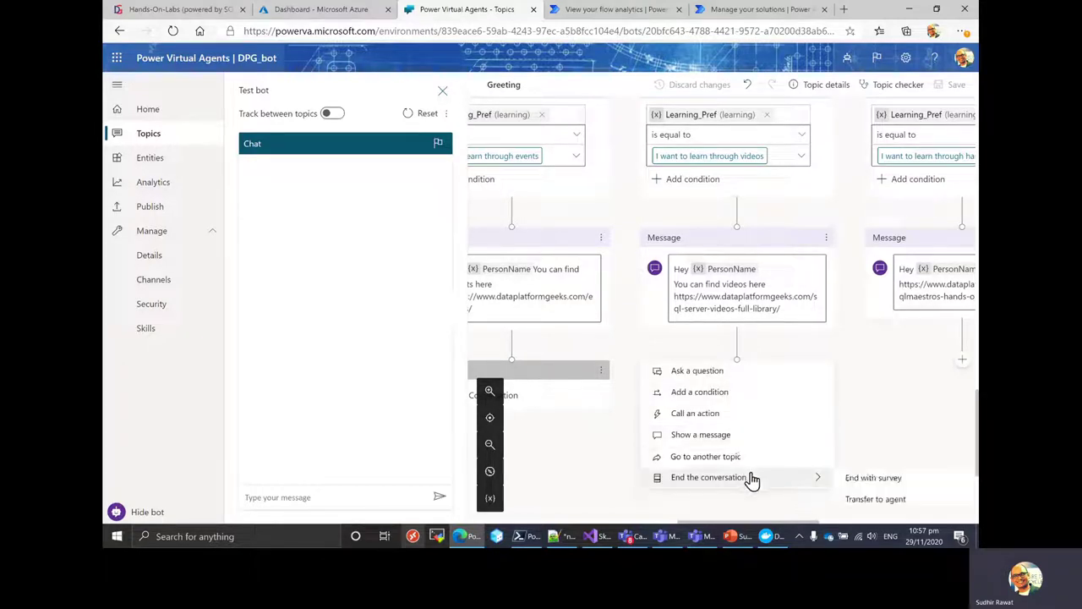
left_click(879, 499)
Step: Write the private agent message "Hey..User {PersonName} needs help with learning!!!" using the PersonName variable, and save the topic
left_click(727, 416)
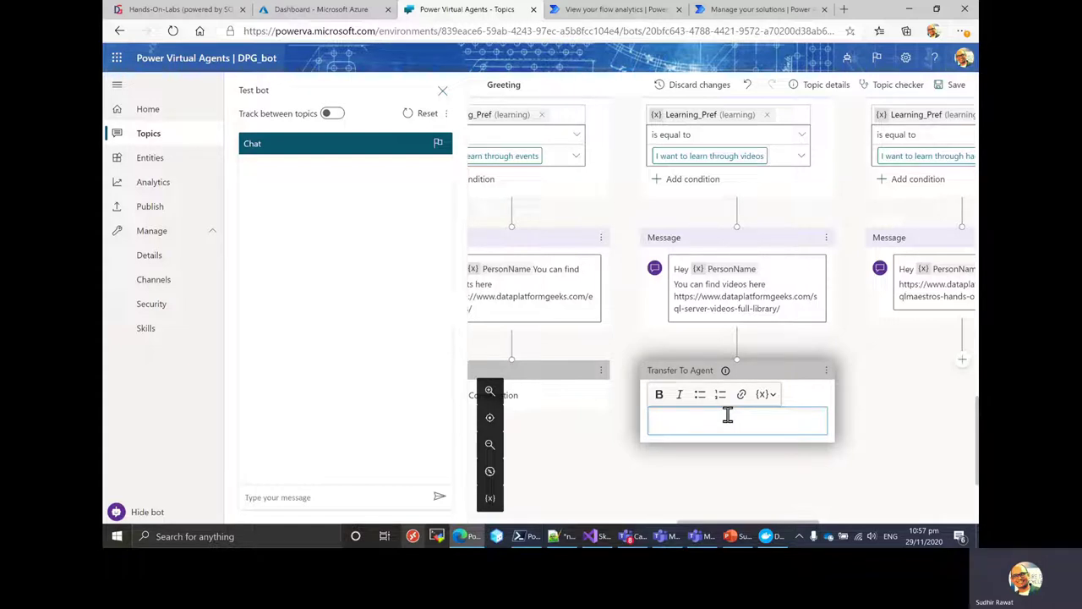
type("Hey..User")
left_click(764, 394)
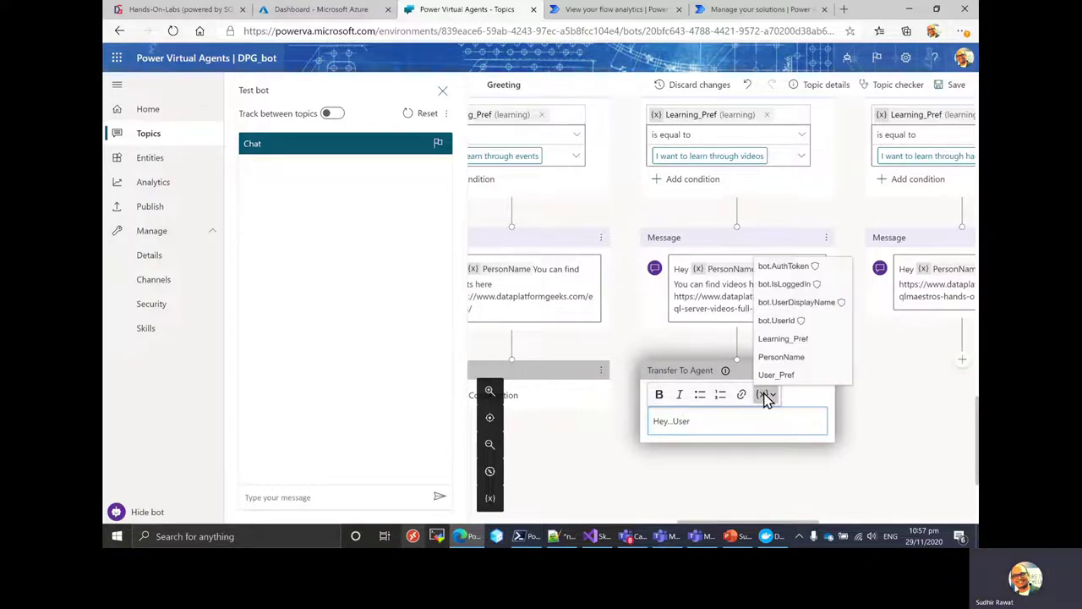
left_click(779, 357)
type("needs help")
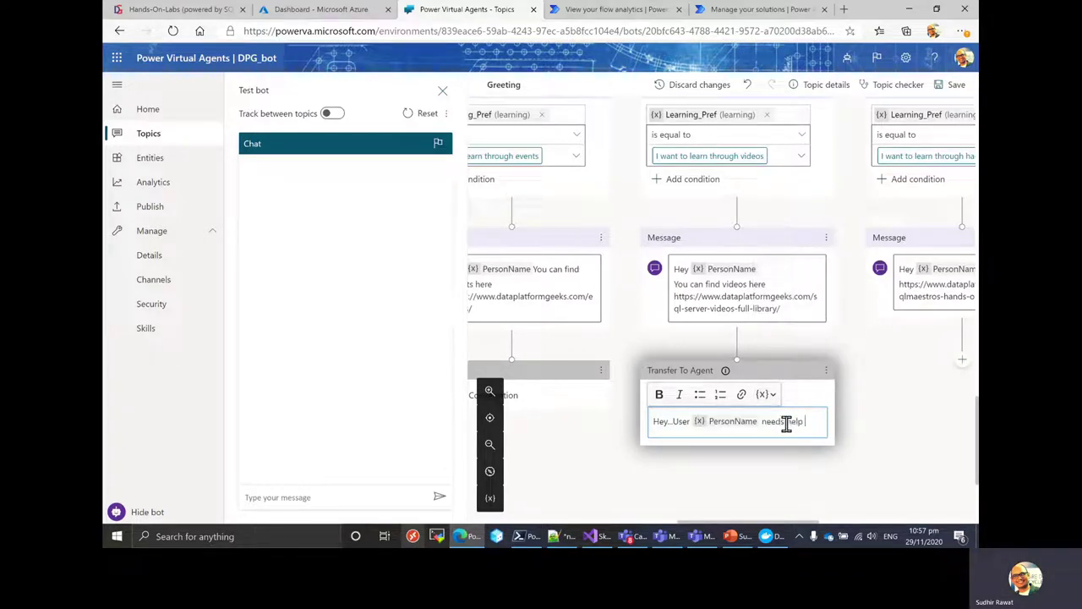
type(" with lea")
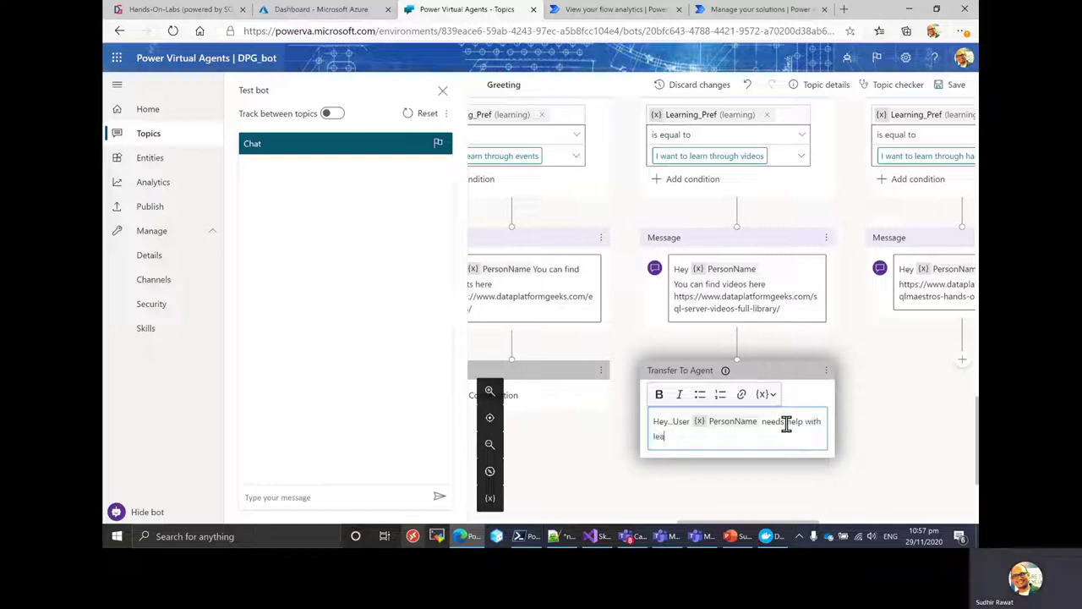
type("rning!!!")
scroll(803, 452, "down", 1)
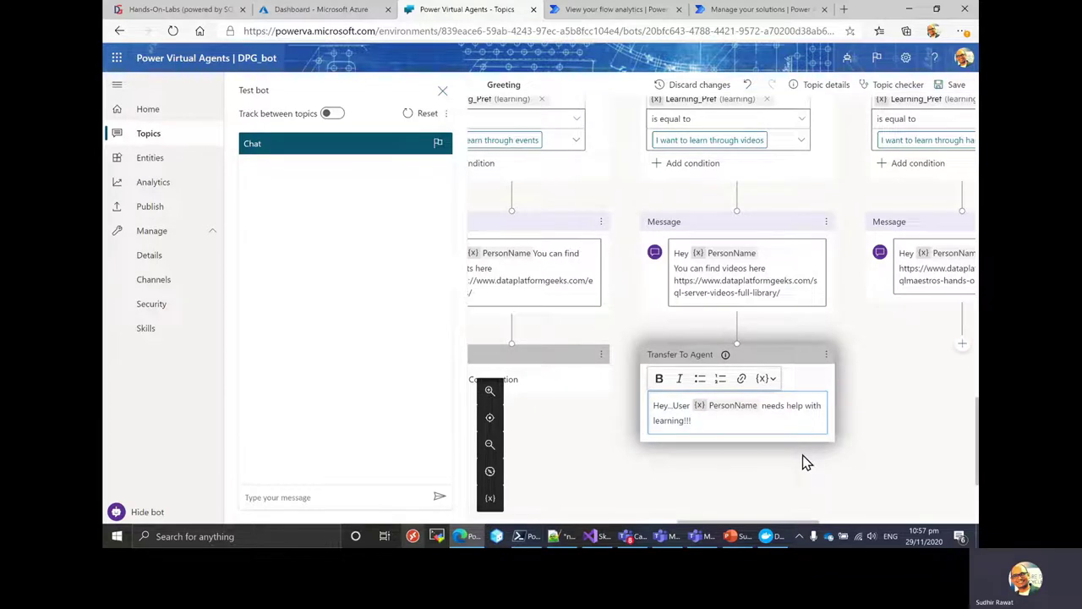
left_click(718, 519)
left_click_drag(725, 527, 760, 525)
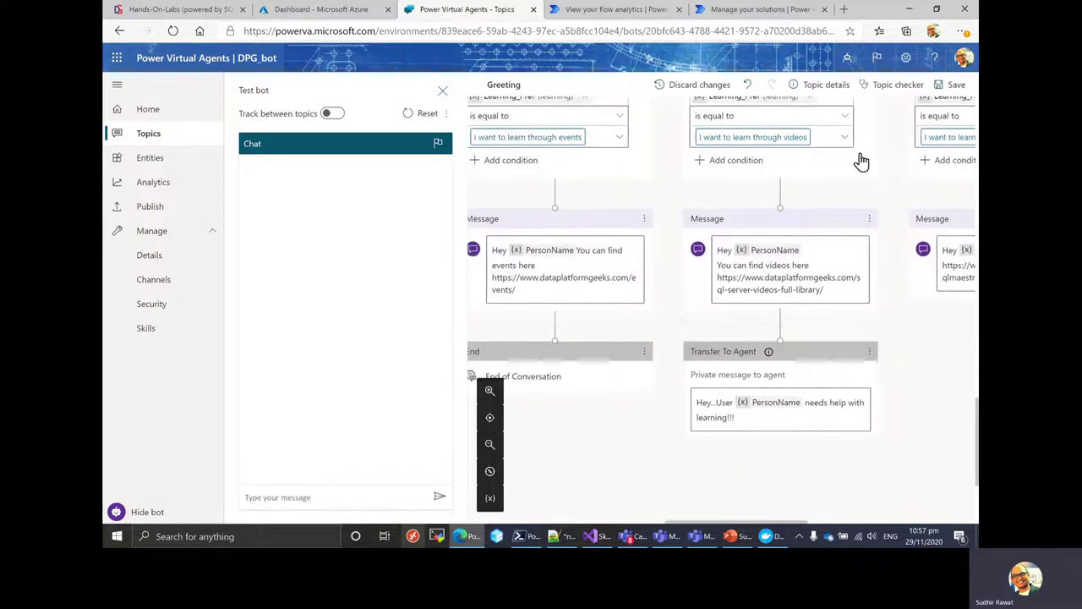
left_click(953, 85)
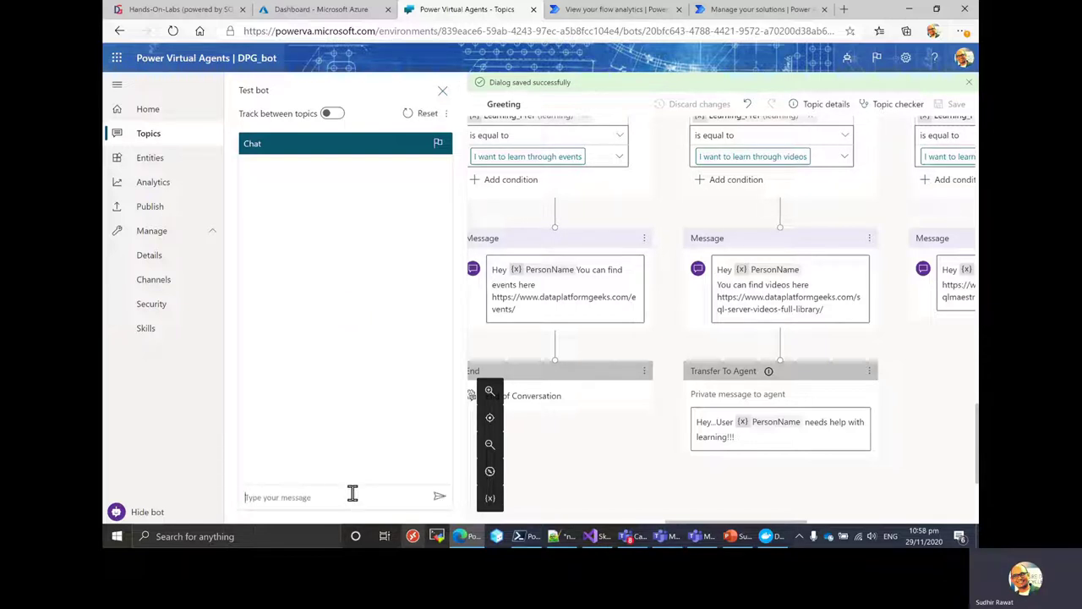
Step: Start a test conversation on the saved topic with "Hi" and give the person's full name when asked
type("Hi")
key("Return")
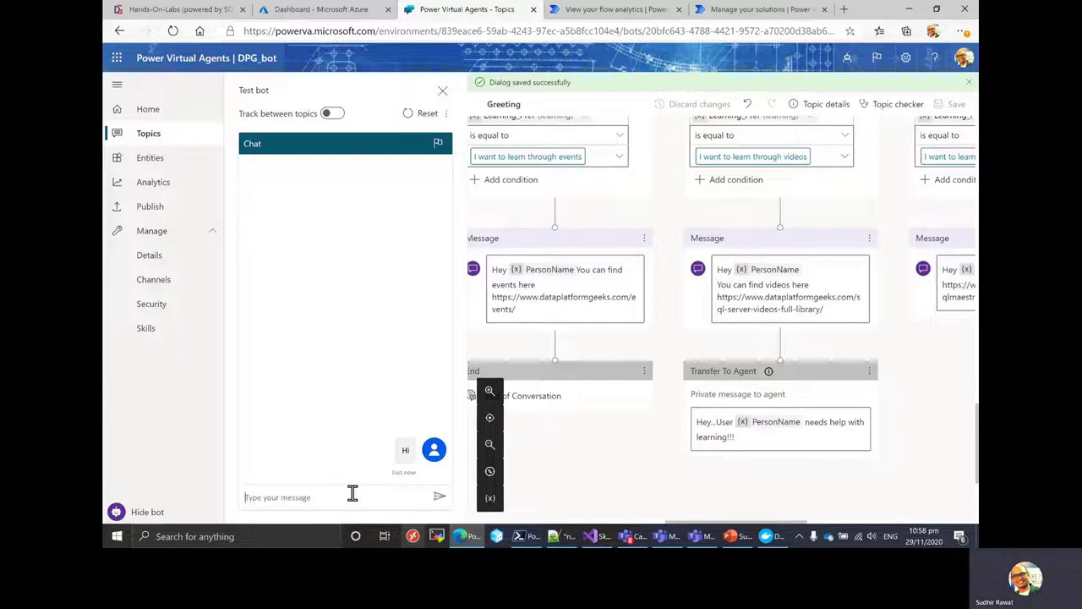
type("SUdhir rawat")
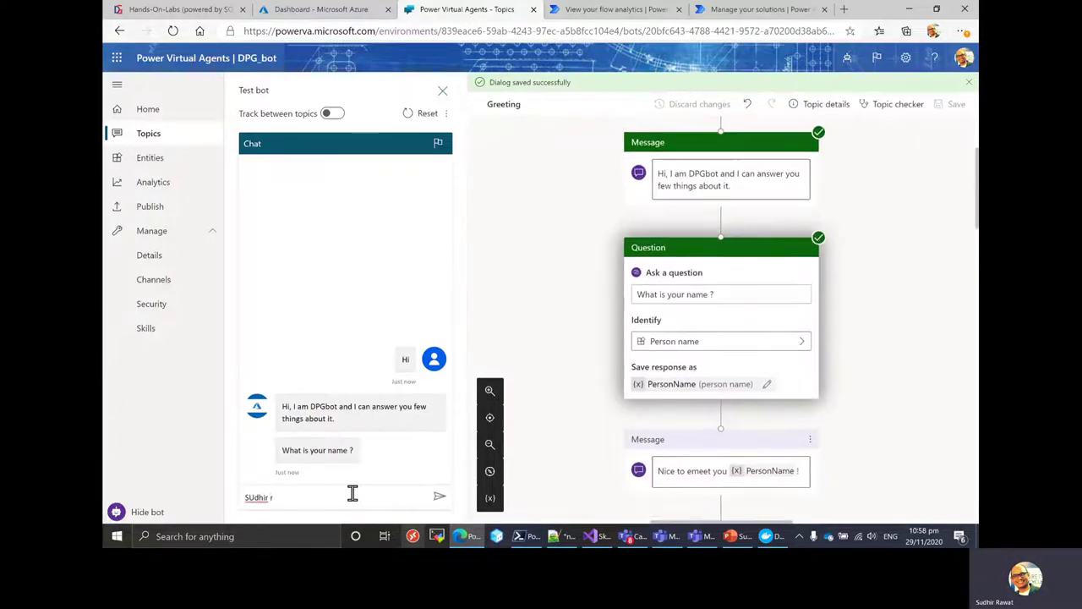
left_click(438, 498)
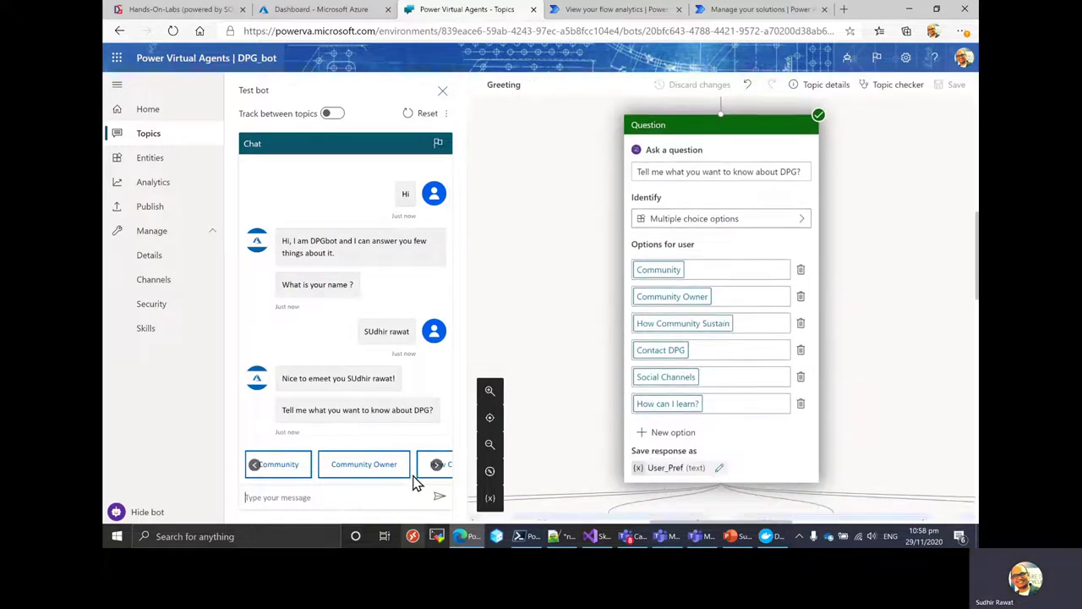
Step: Choose "How can I learn?" and "I want to learn through events" from the suggested replies in the test chat
left_click(436, 464)
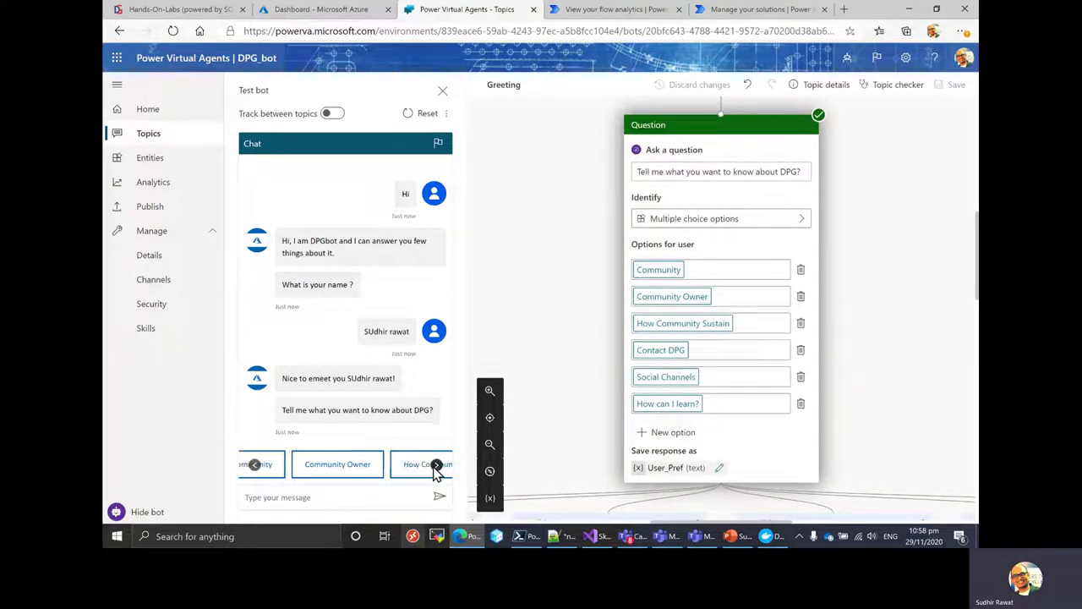
left_click(435, 464)
left_click(409, 465)
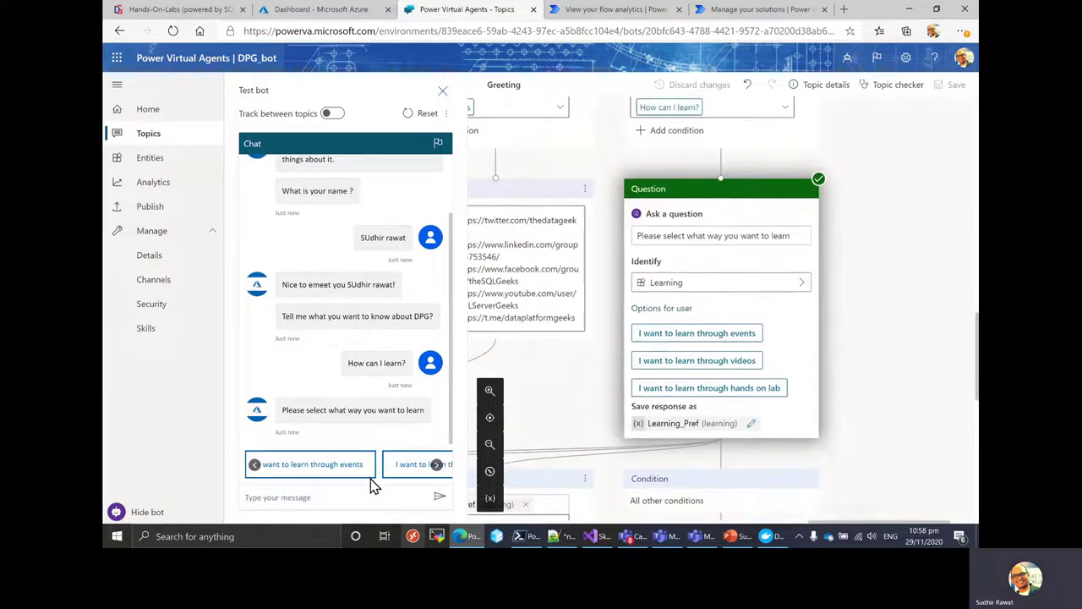
left_click(333, 470)
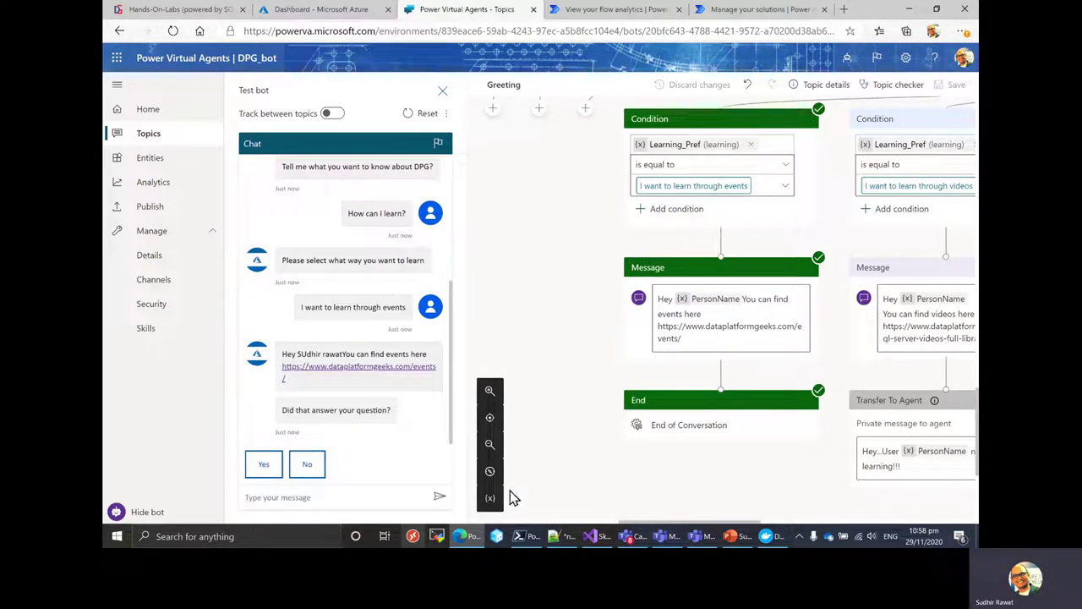
Step: Complete the end-of-conversation survey by answering "Yes", rating the experience 4 stars and declining further help with "No, thanks"
left_click(267, 465)
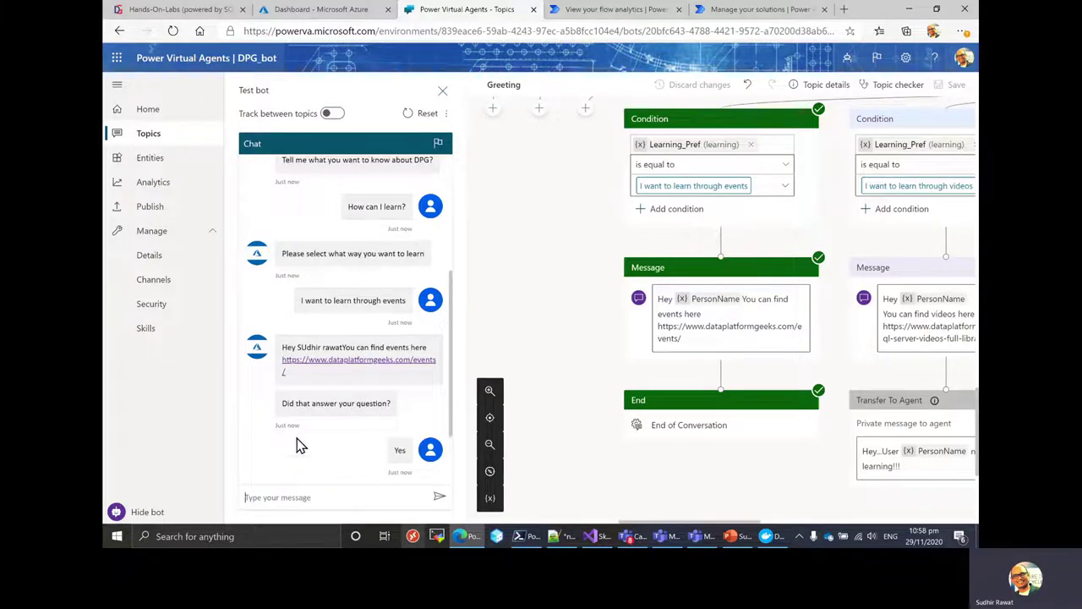
left_click(388, 438)
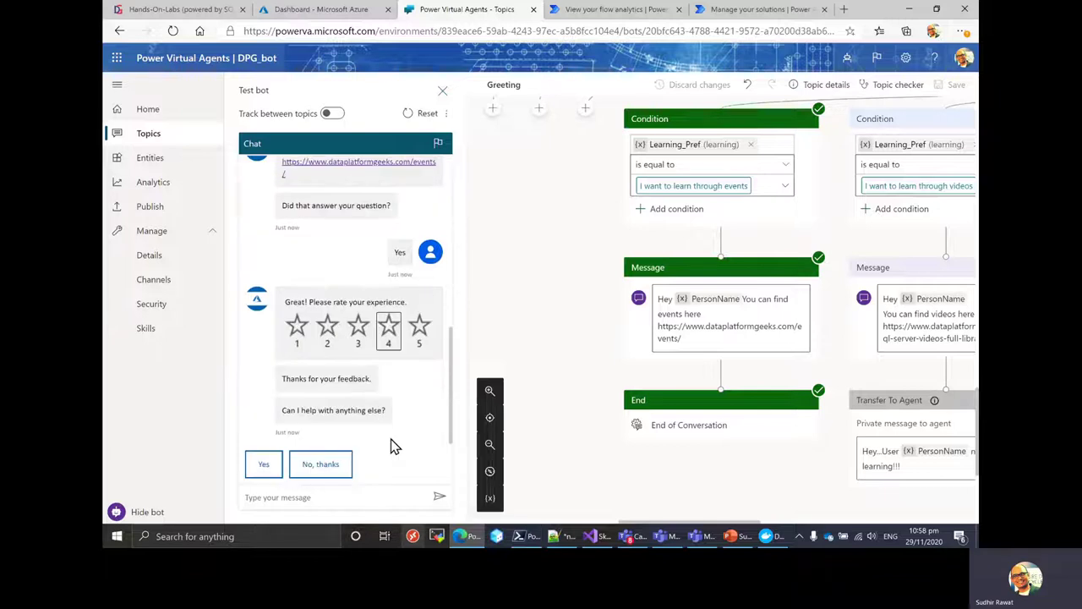
left_click(331, 471)
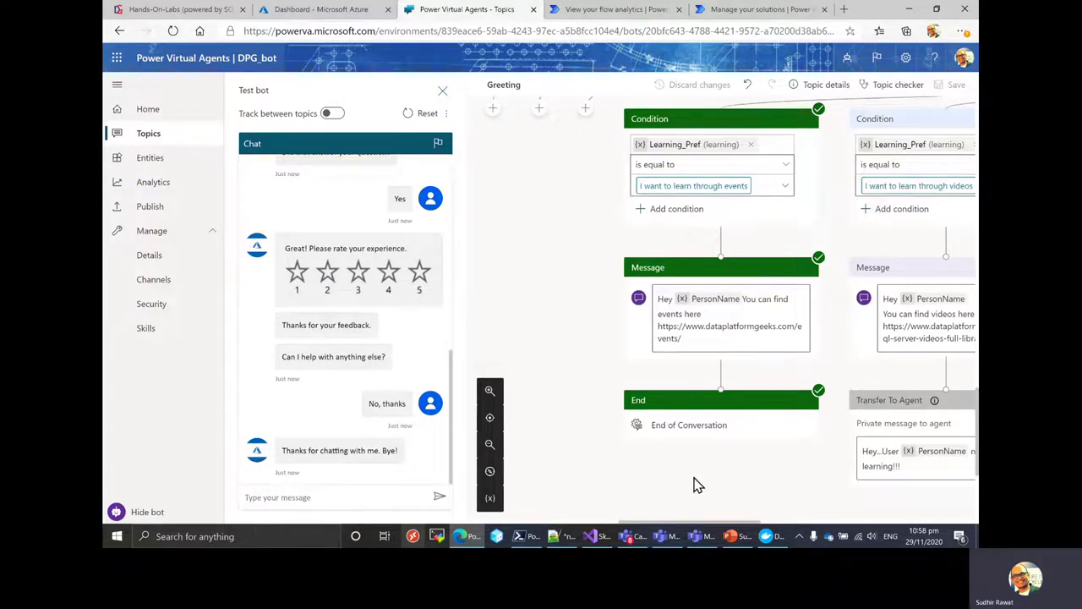
Step: Start another test conversation with "Hi" and answer the name question with the person's first name
left_click_drag(693, 484, 627, 485)
left_click(382, 496)
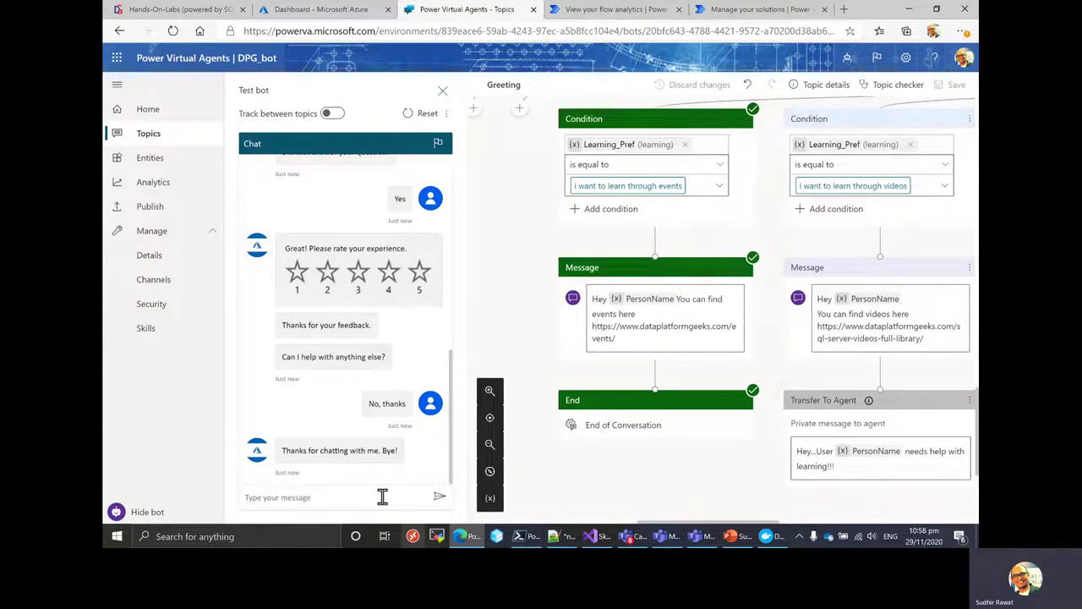
type("Hi")
key("Return")
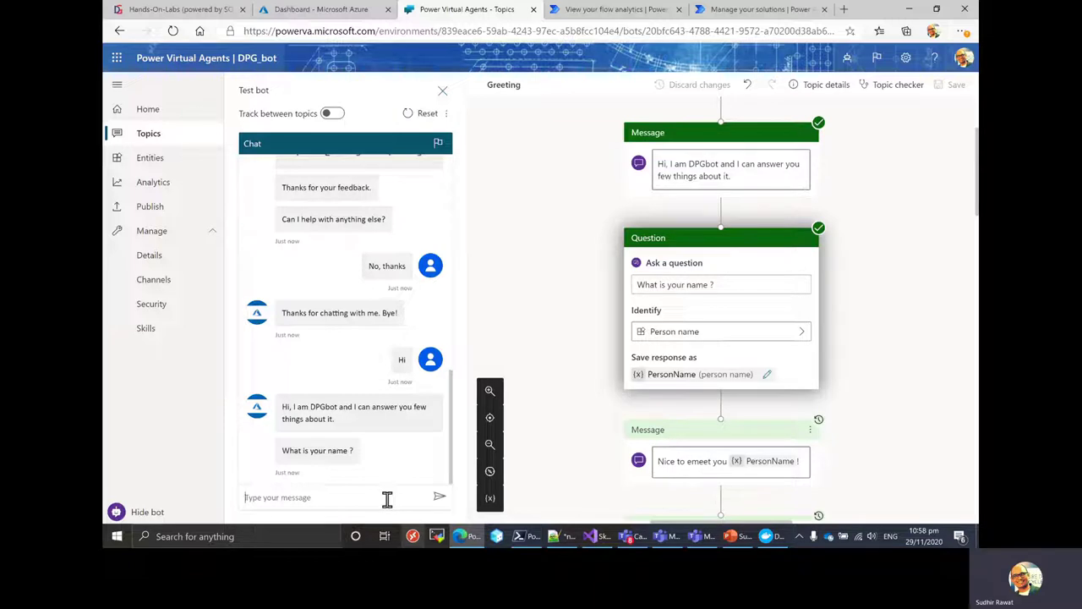
type("Sudhir")
key("Return")
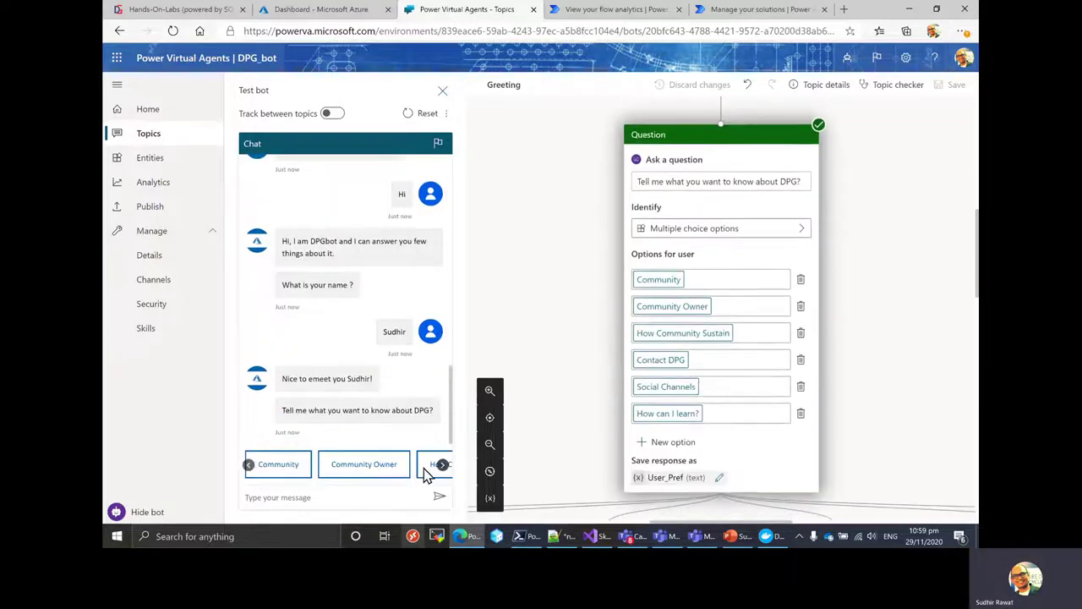
Step: Choose "How can I learn?" and "I want to learn through videos" from the suggested replies in the test chat
left_click(438, 466)
left_click(438, 466)
left_click(438, 466)
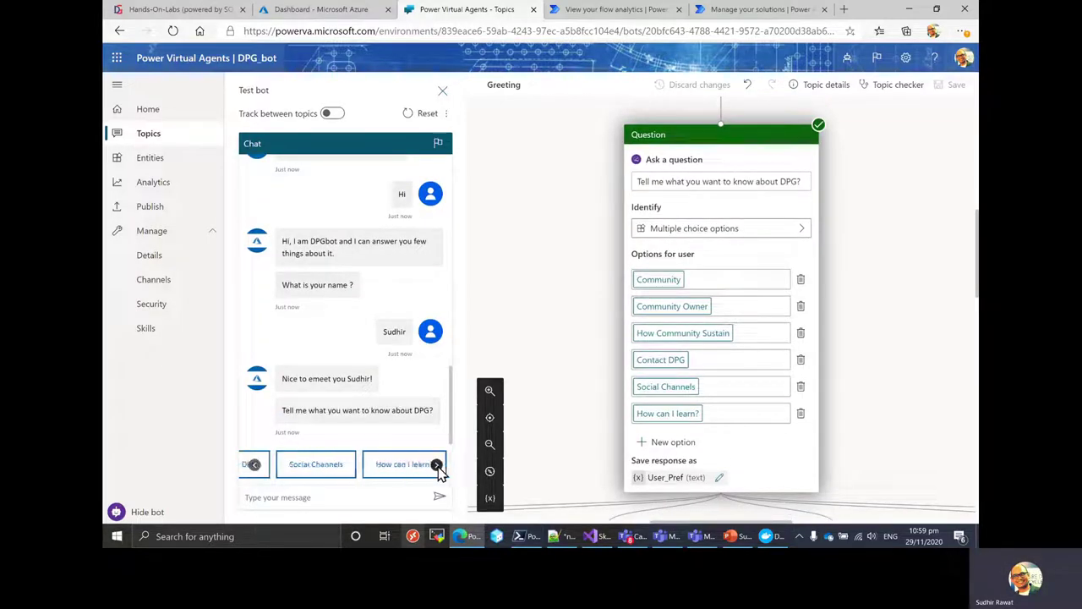
left_click(391, 463)
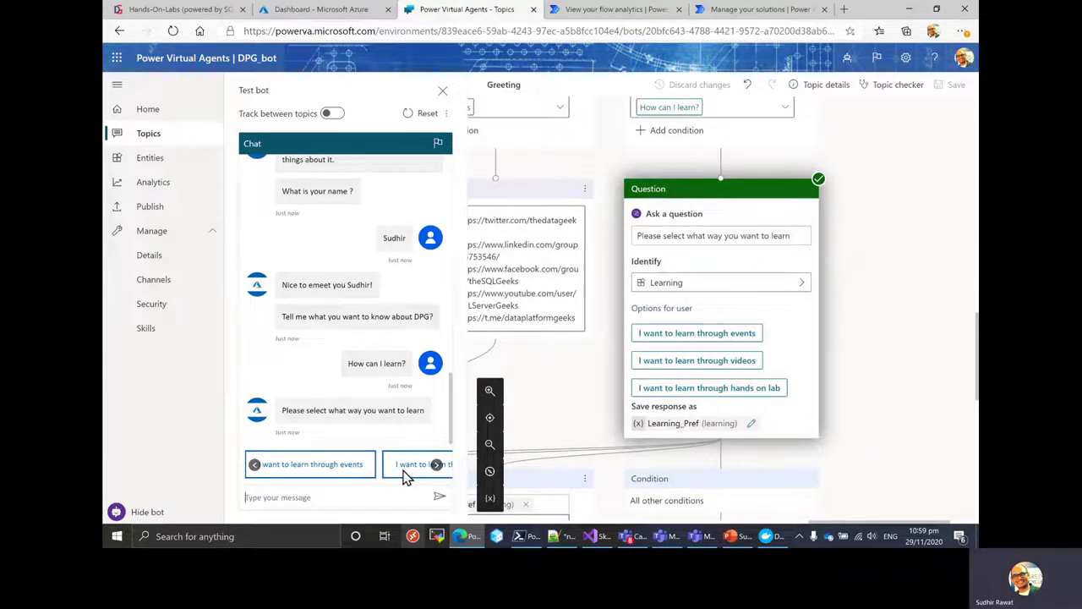
left_click(404, 471)
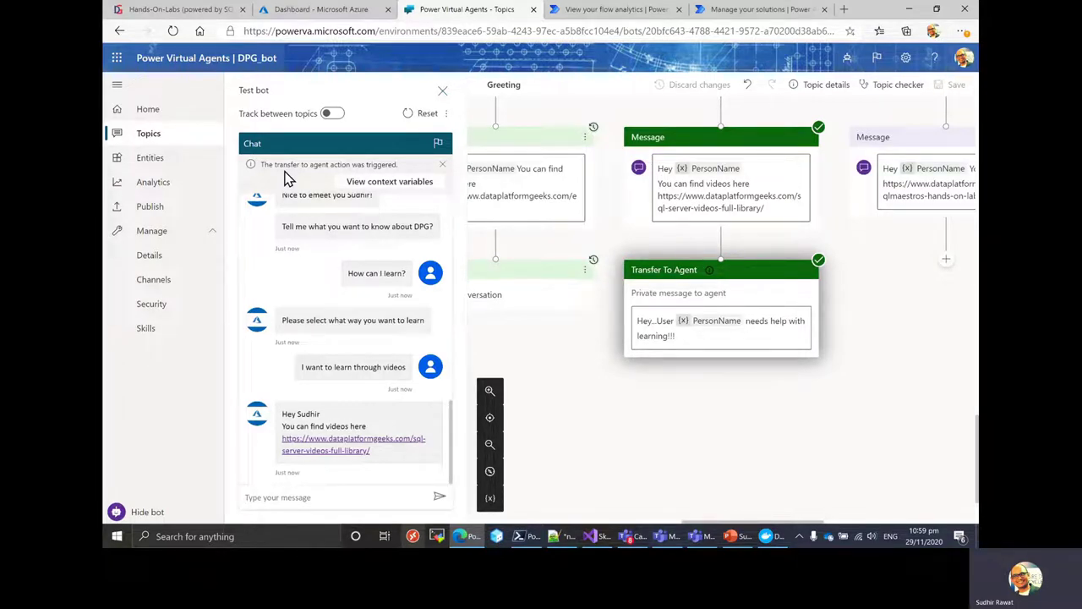
Step: Review the context variables of the triggered agent handoff, and check the bot's Transfer to agent settings
left_click(407, 188)
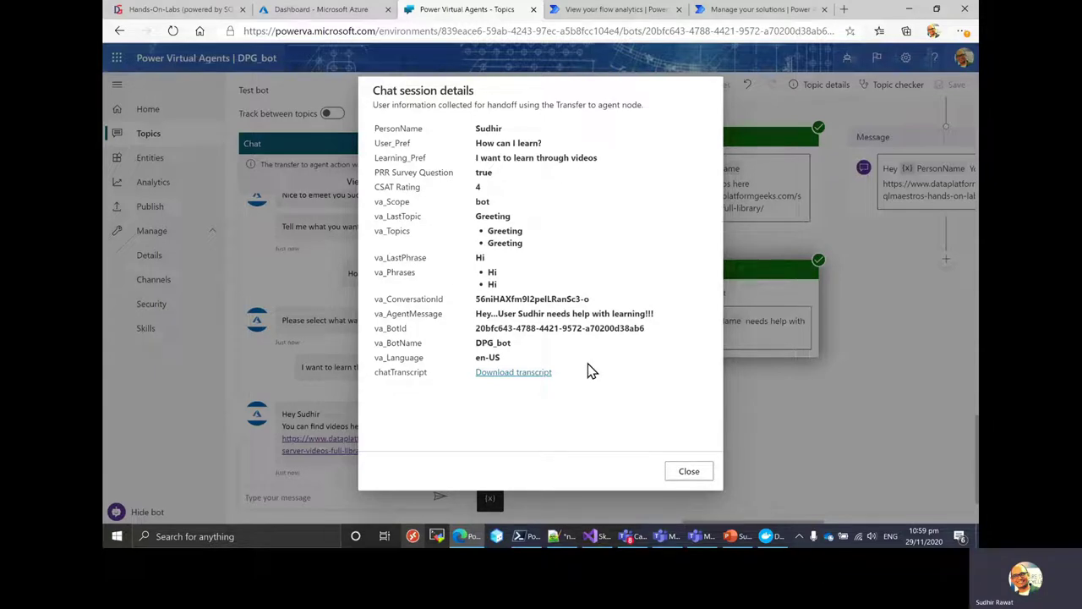
left_click(687, 472)
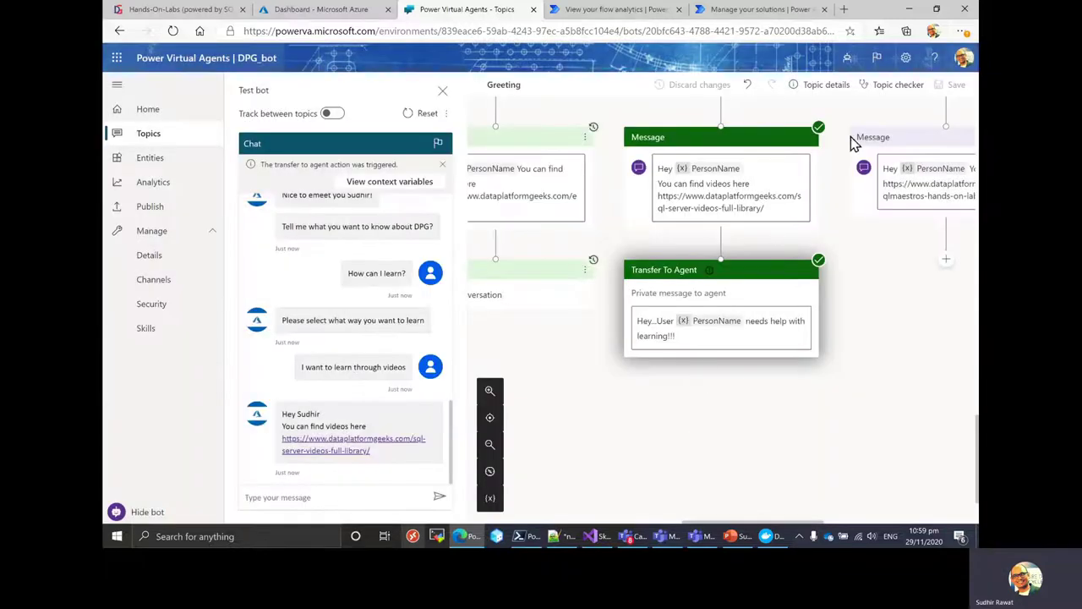
left_click(908, 59)
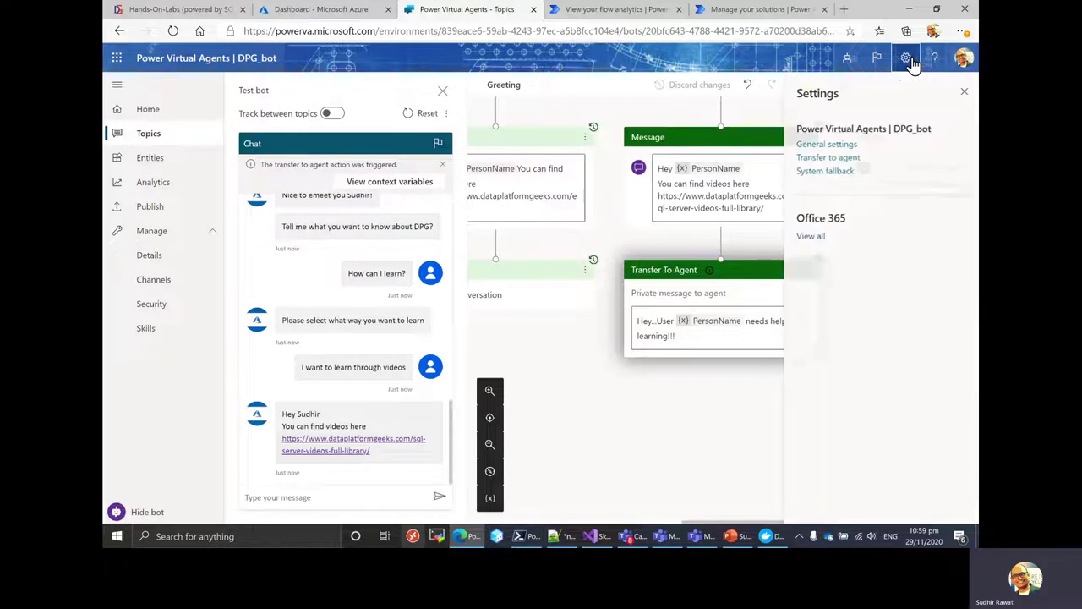
left_click(840, 159)
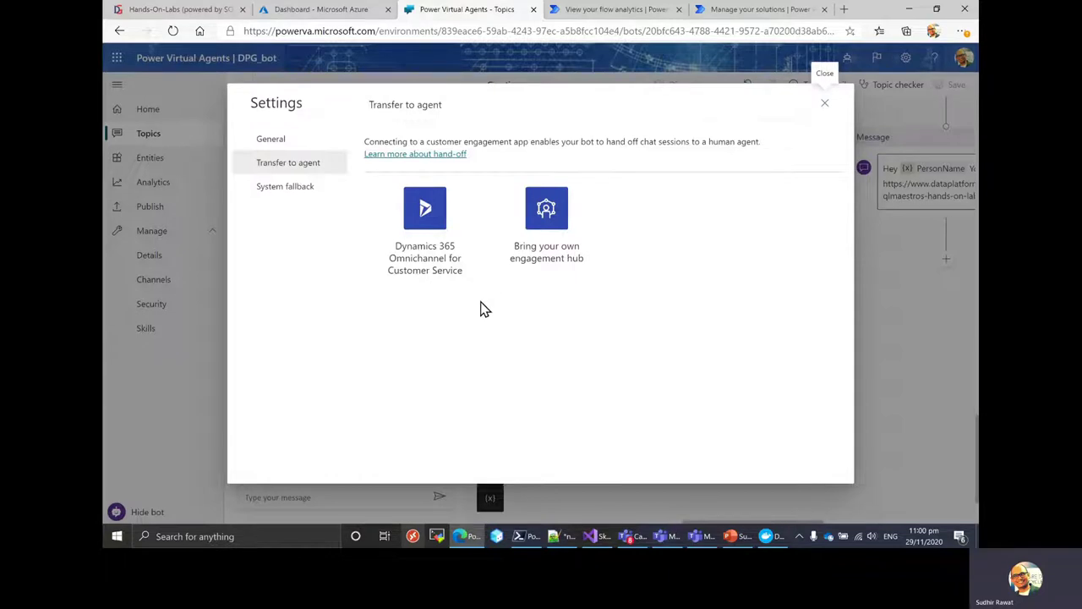
left_click(825, 107)
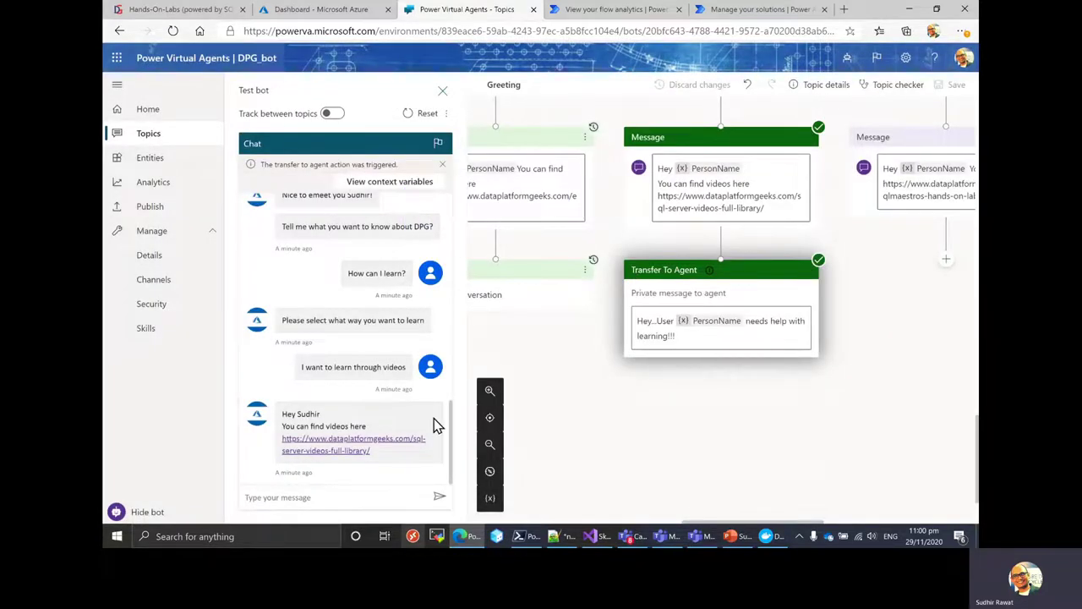
Step: Greet the test bot with "hi", give the person's full name, and answer the DPG question with "can you sing"
left_click(370, 496)
type("hi")
key("Return")
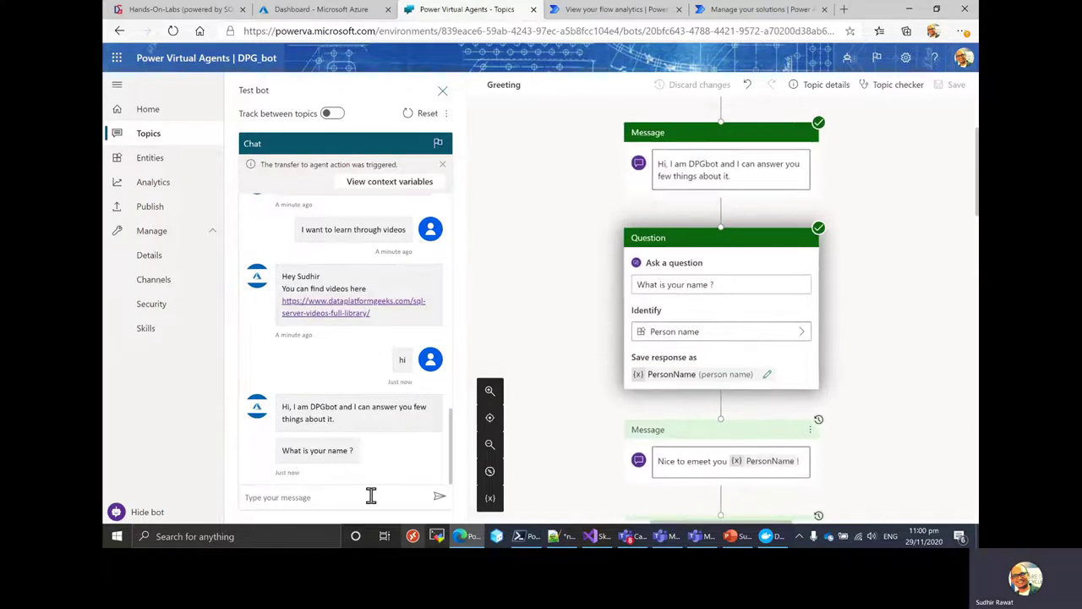
type("sudhir rawat")
key("Return")
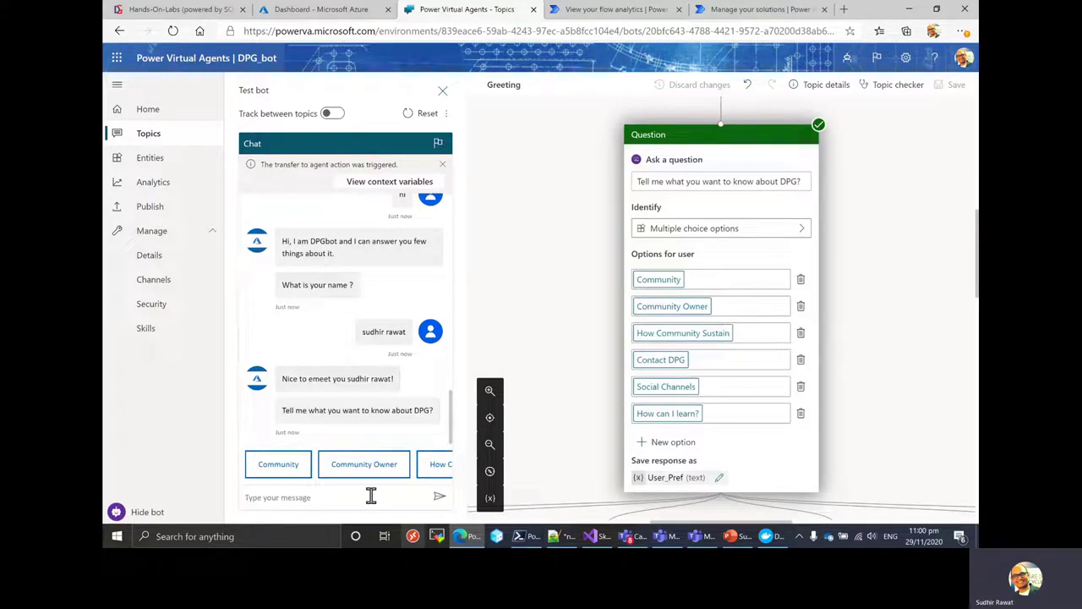
type("can you sing")
key("Return")
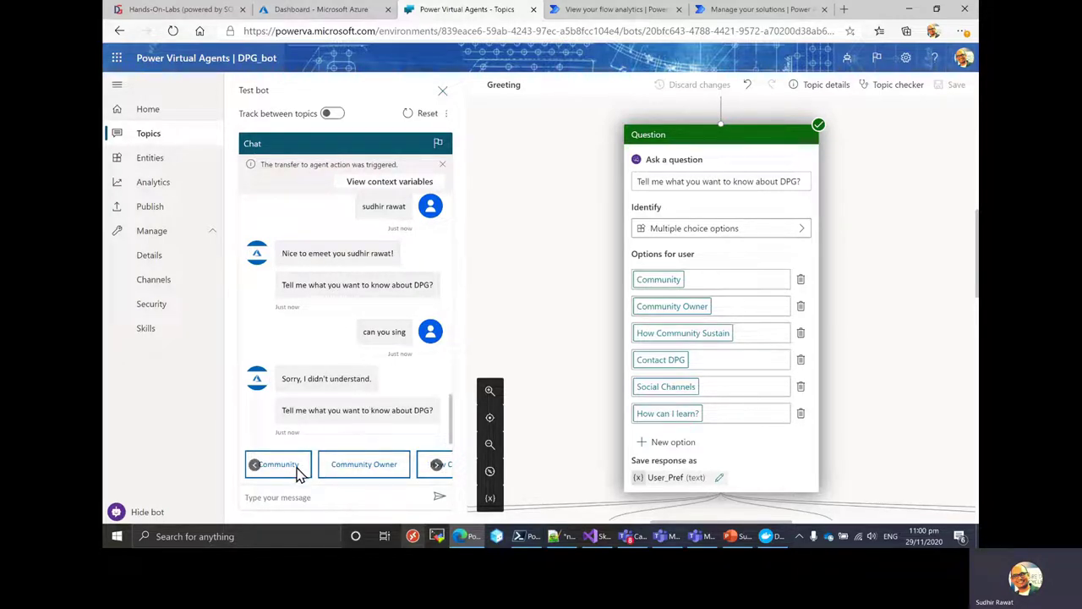
Step: Choose "How can I learn?" and "I want to learn through hands on lab" from the suggested replies
left_click(437, 466)
left_click(437, 466)
left_click(406, 472)
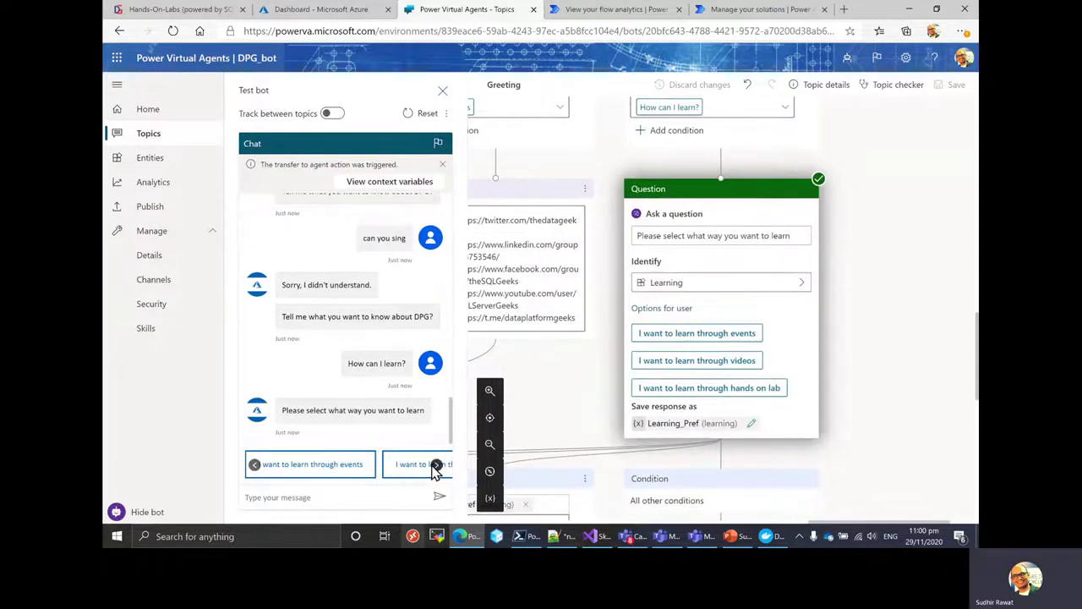
left_click(436, 464)
left_click(436, 465)
left_click(362, 469)
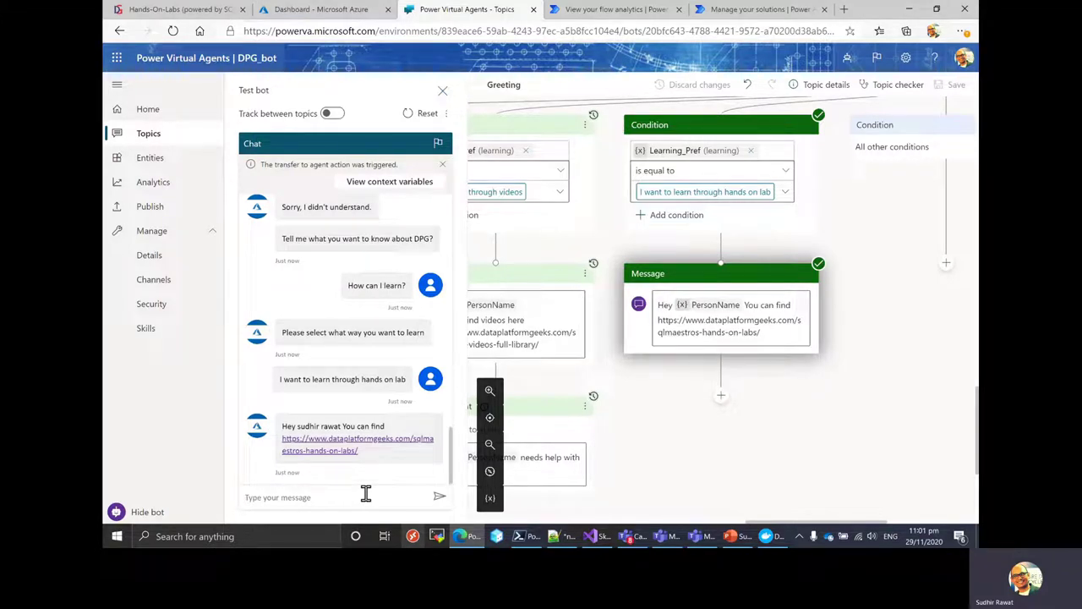
Step: Test the bot's fallback answers by asking "can you sing ?" and "Where do you live ?"
type("can you sing ?")
key("Return")
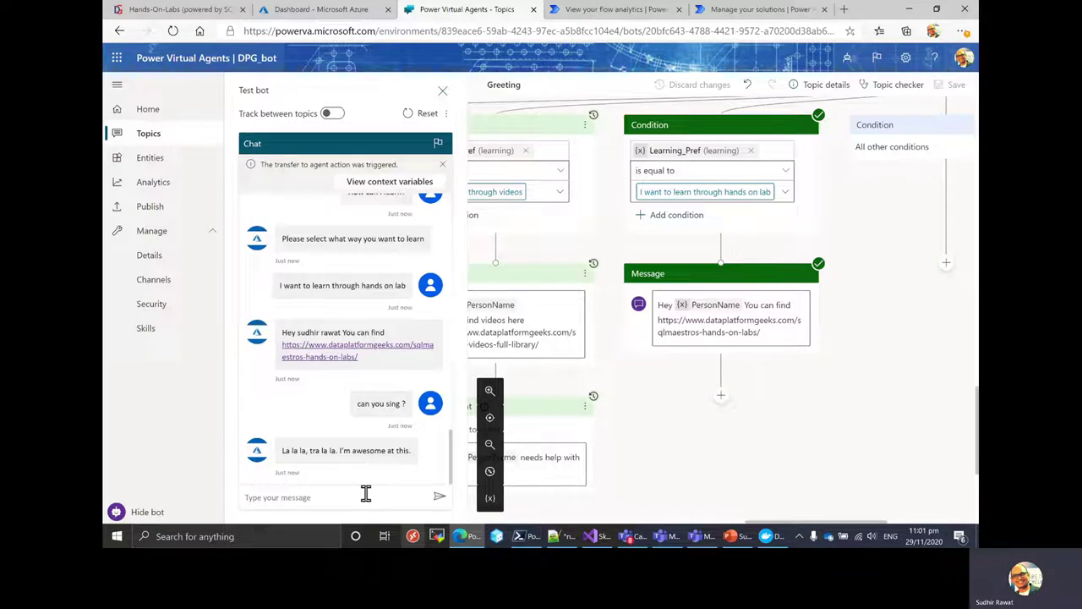
type("Where do you live ?")
key("Return")
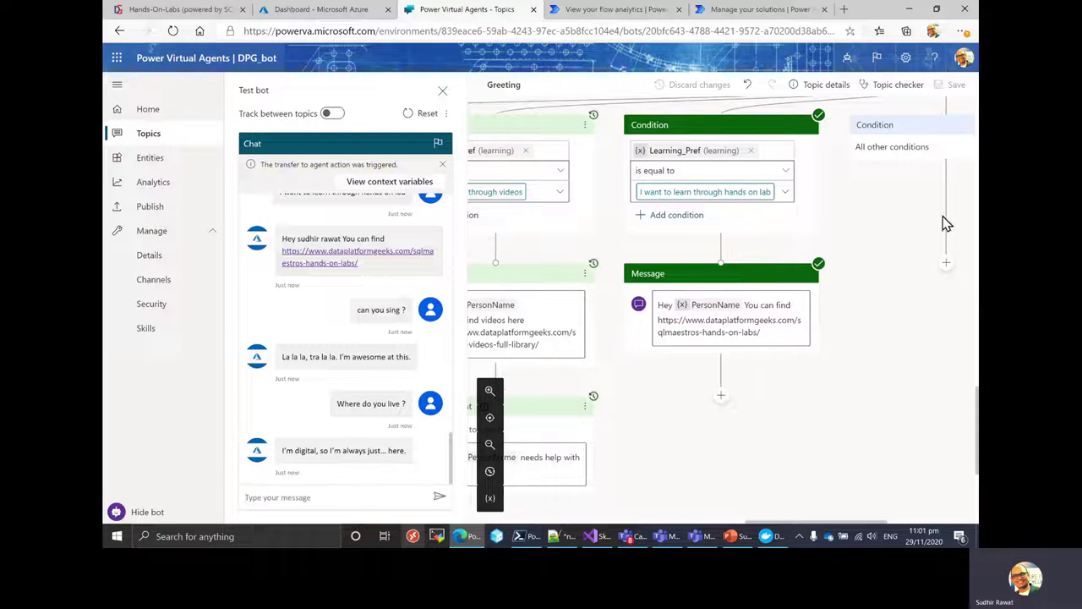
Step: Open the bot's System fallback settings and go to the fallback topic from there
left_click(908, 61)
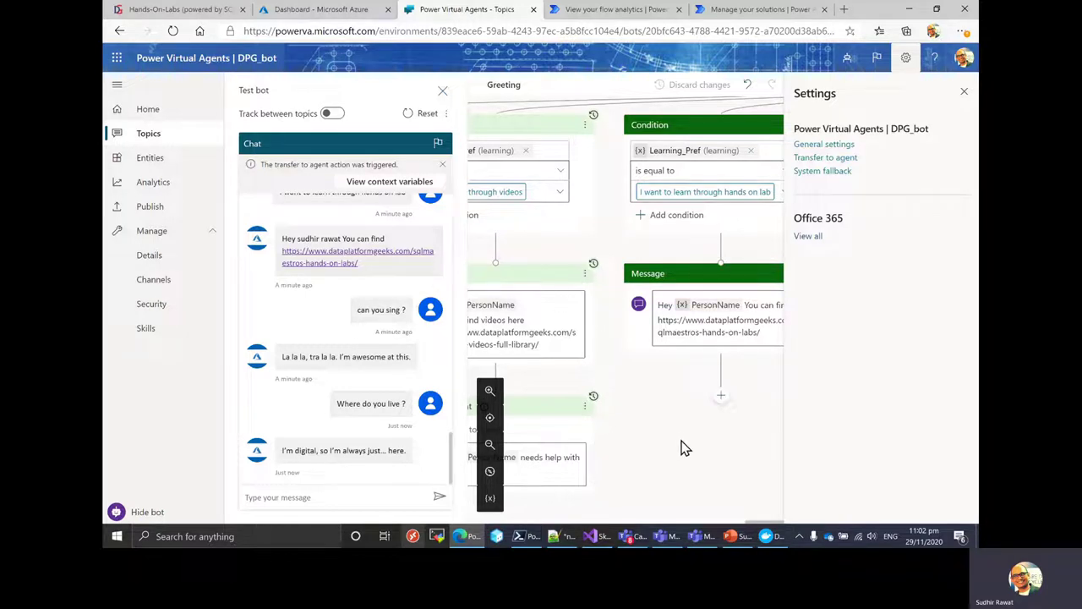
left_click(823, 174)
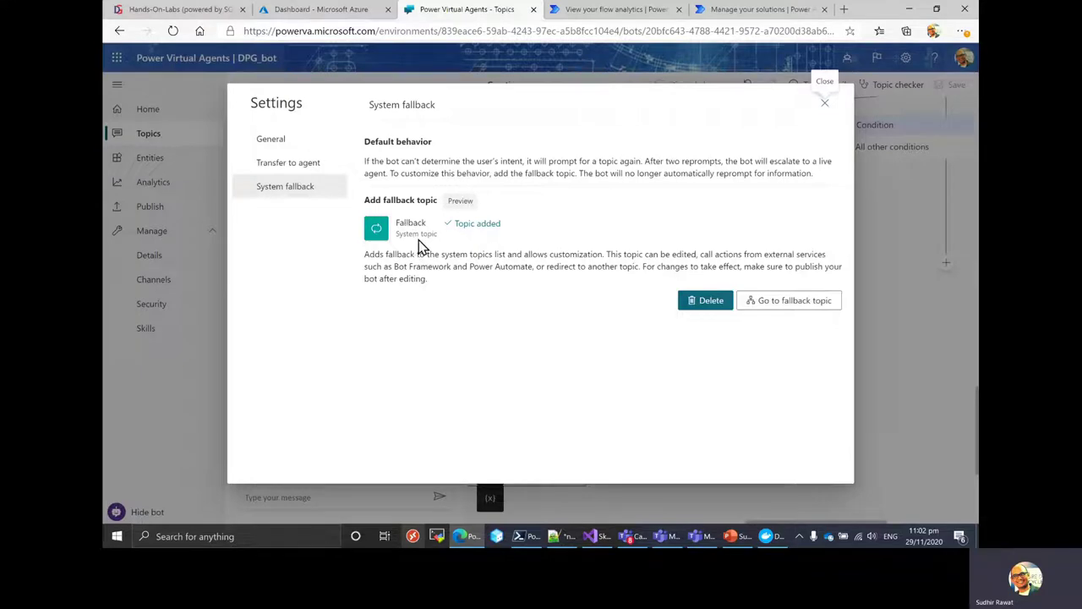
left_click(814, 302)
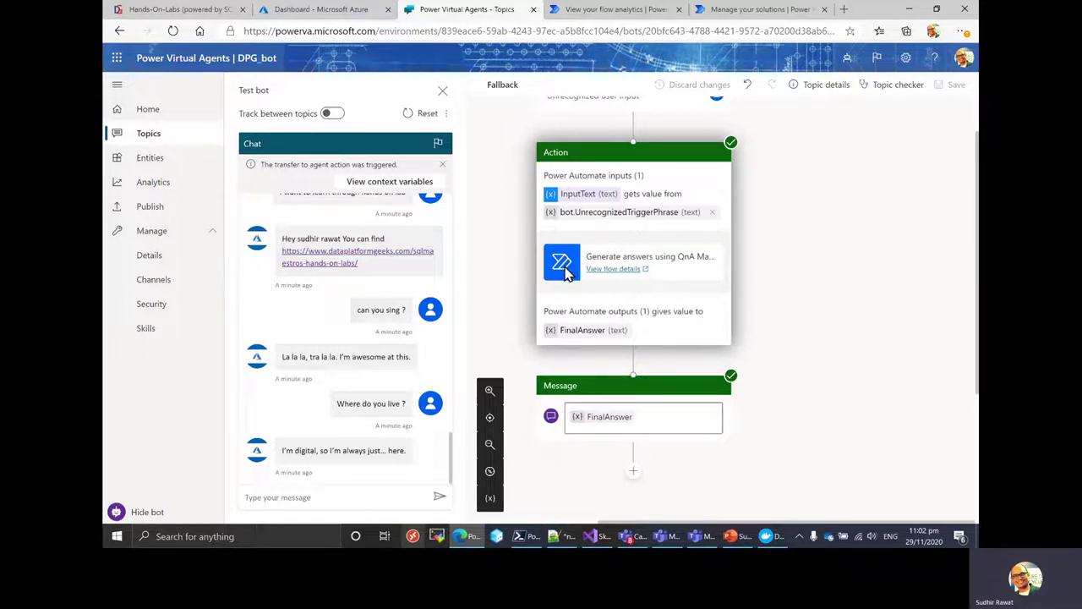
Step: Switch to Power Automate to view the QnA Maker answer flow's details, and return to Power Virtual Agents to examine the Fallback topic
left_click(715, 12)
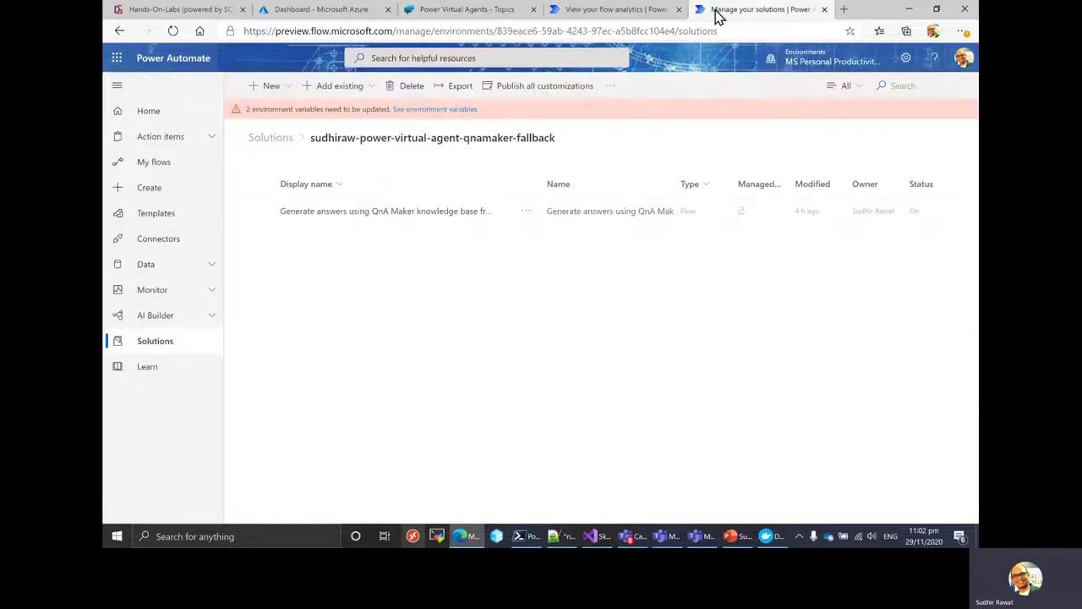
left_click(397, 213)
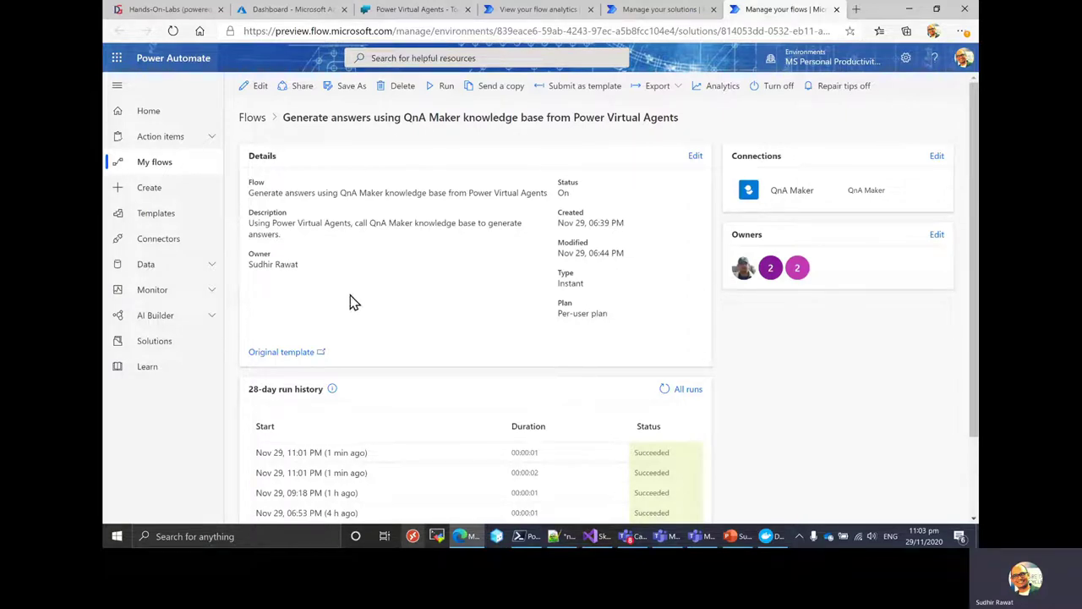
left_click(436, 14)
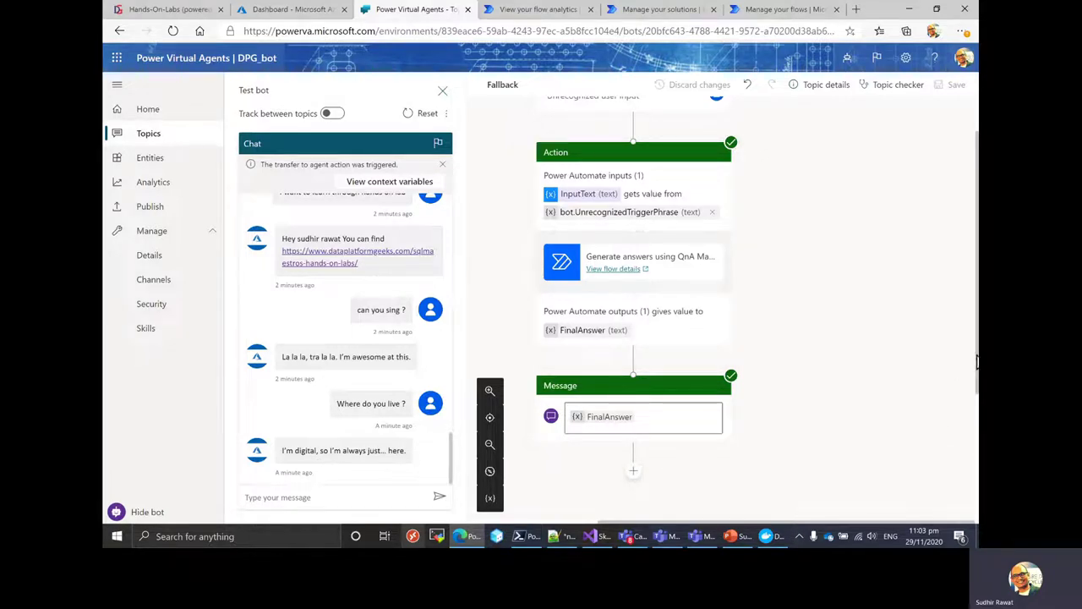
scroll(974, 328, "up", 2)
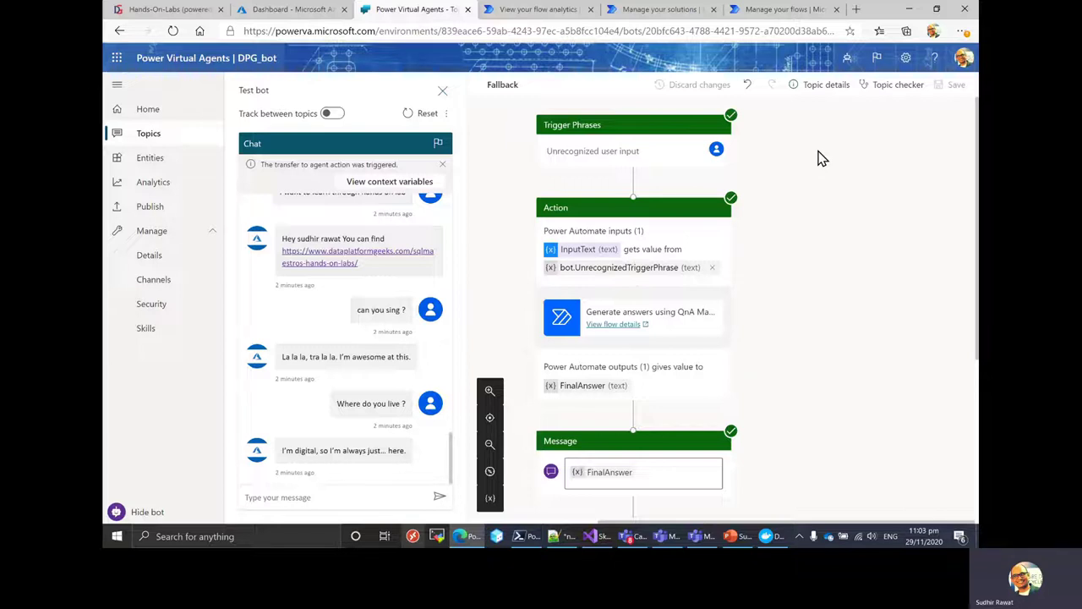
scroll(818, 158, "down", 1)
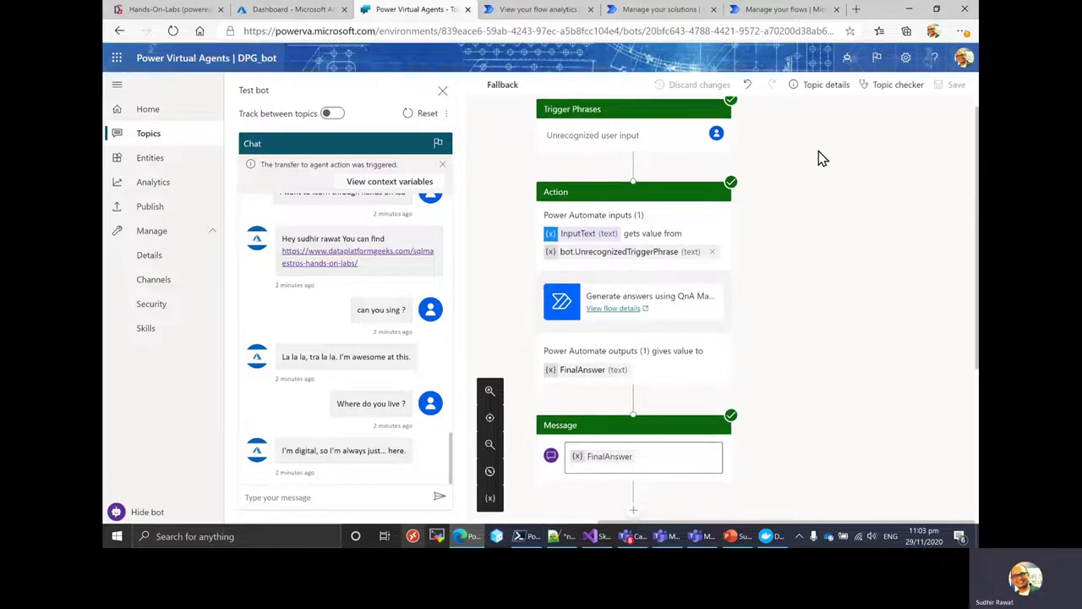
scroll(821, 127, "down", 2)
scroll(809, 245, "up", 3)
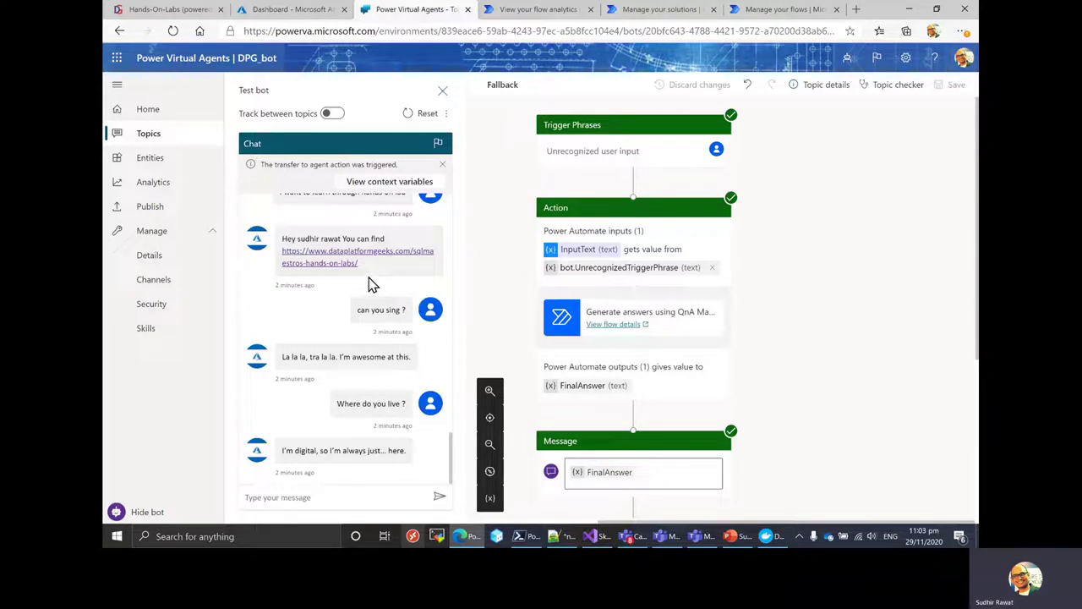
Step: Open the Greeting topic and go to the end of its hands-on-lab branch
left_click(368, 496)
left_click(156, 137)
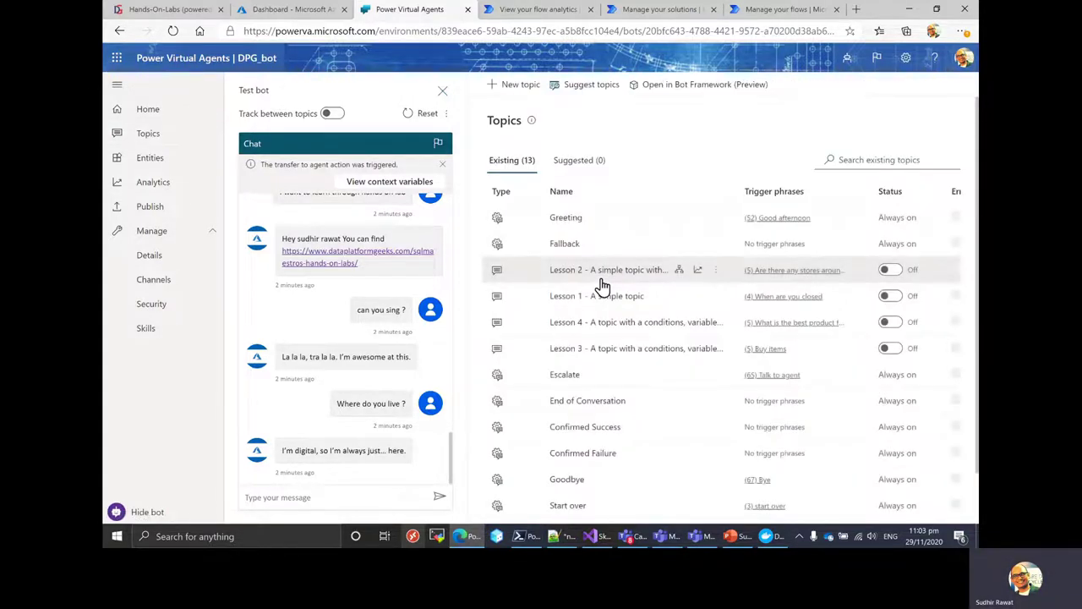
left_click(567, 221)
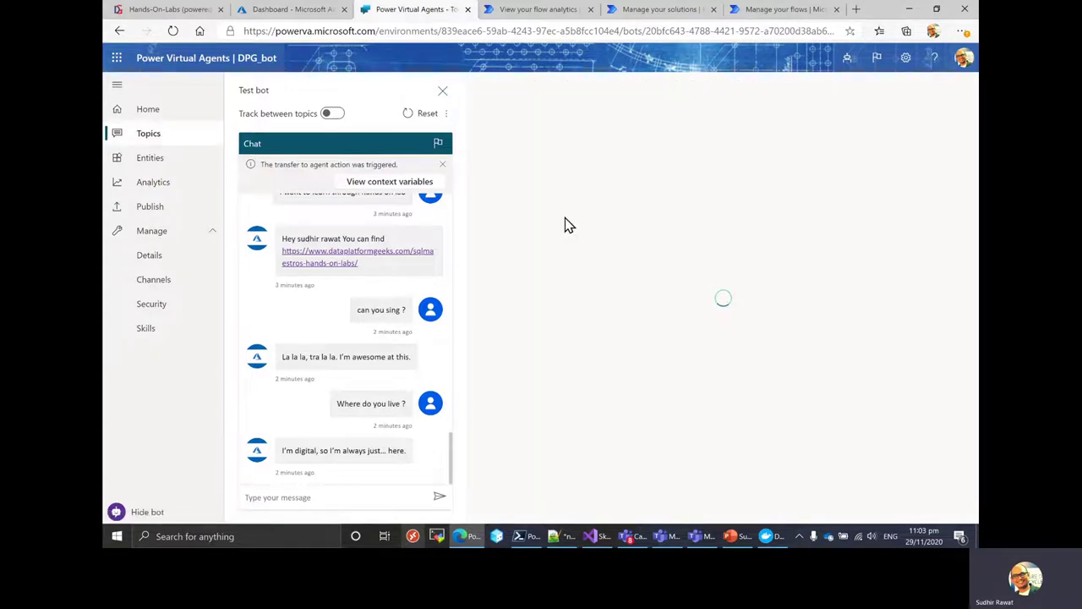
left_click(896, 184)
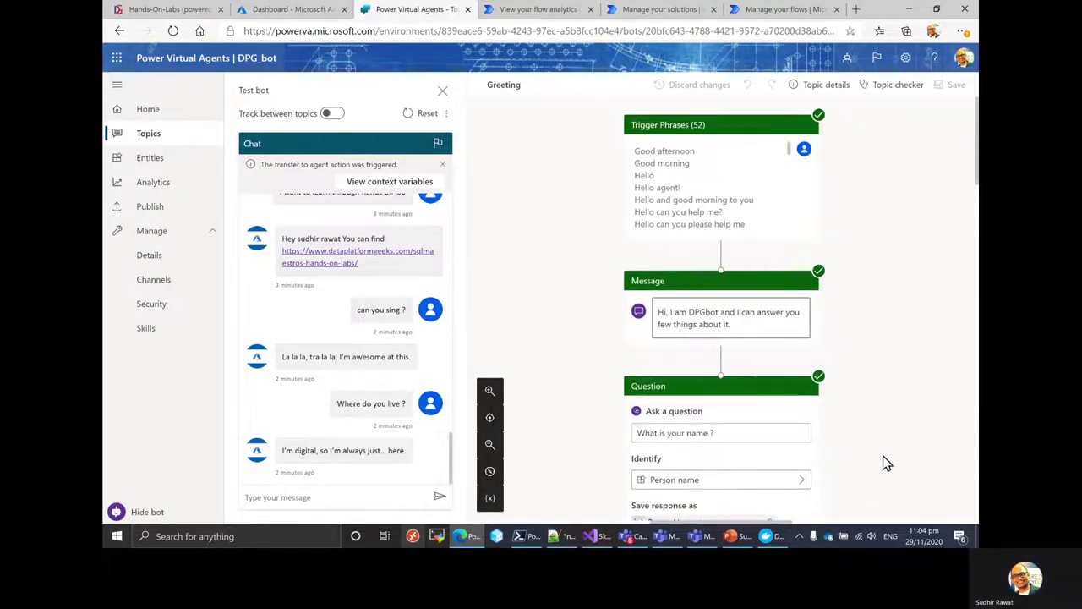
left_click_drag(882, 459, 633, 65)
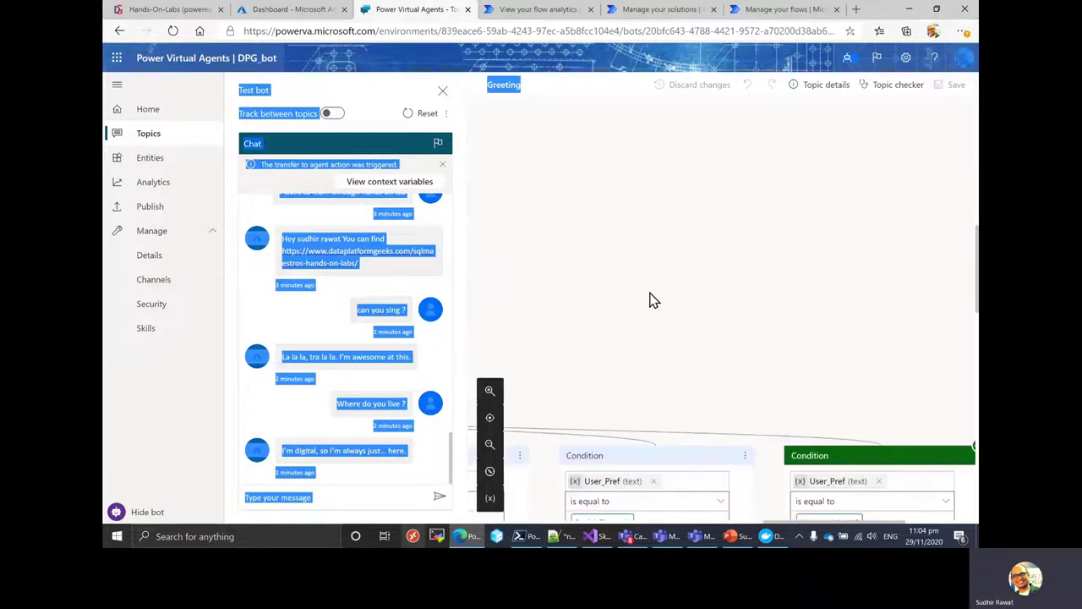
left_click_drag(715, 350, 602, 191)
left_click_drag(867, 395, 828, 200)
scroll(850, 224, "down", 3)
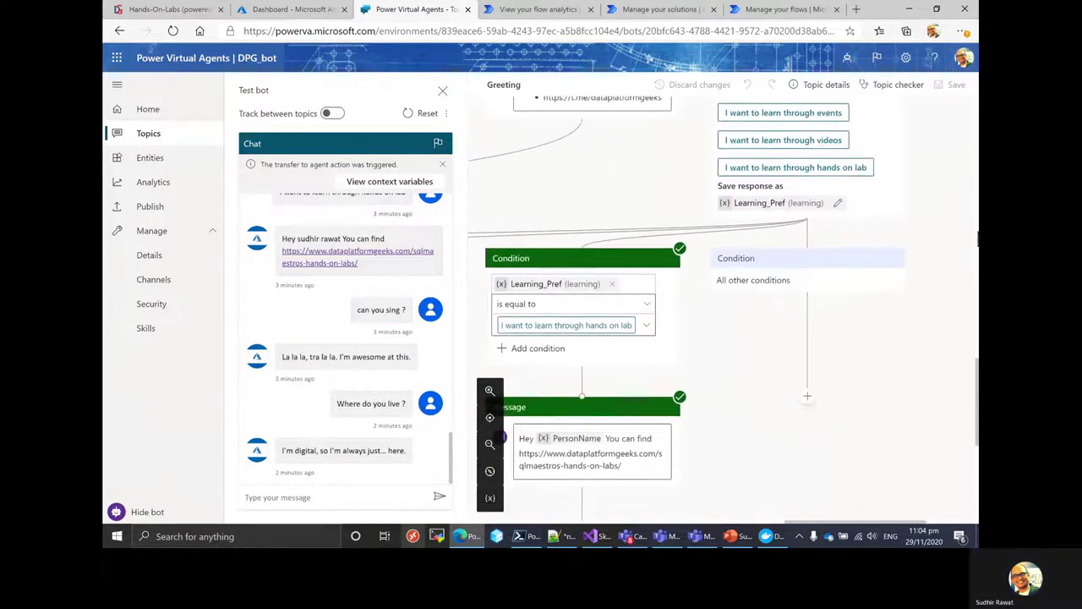
left_click_drag(717, 429, 909, 277)
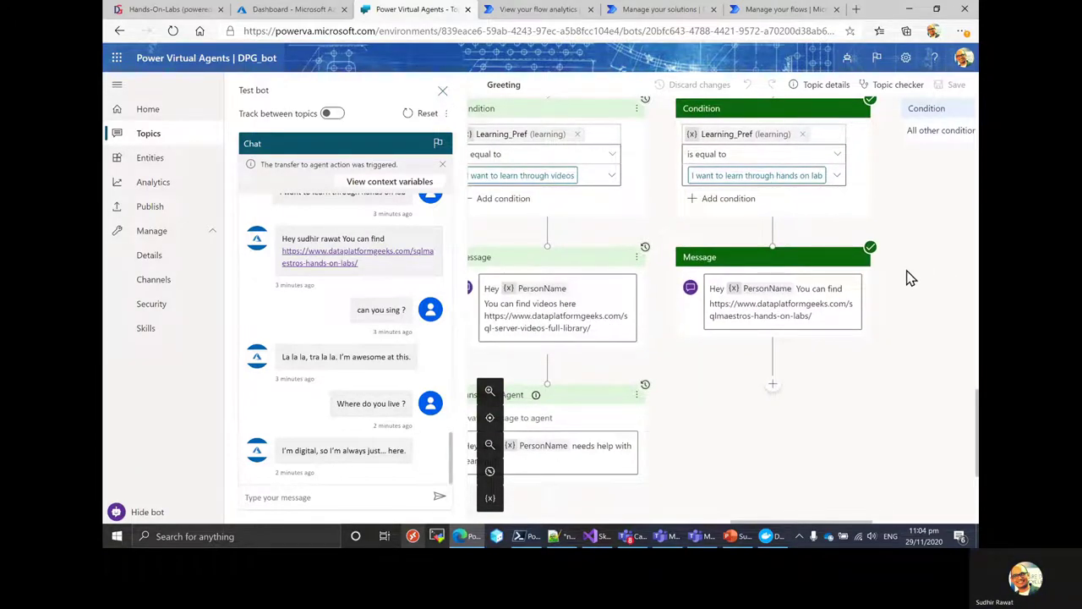
scroll(868, 388, "down", 2)
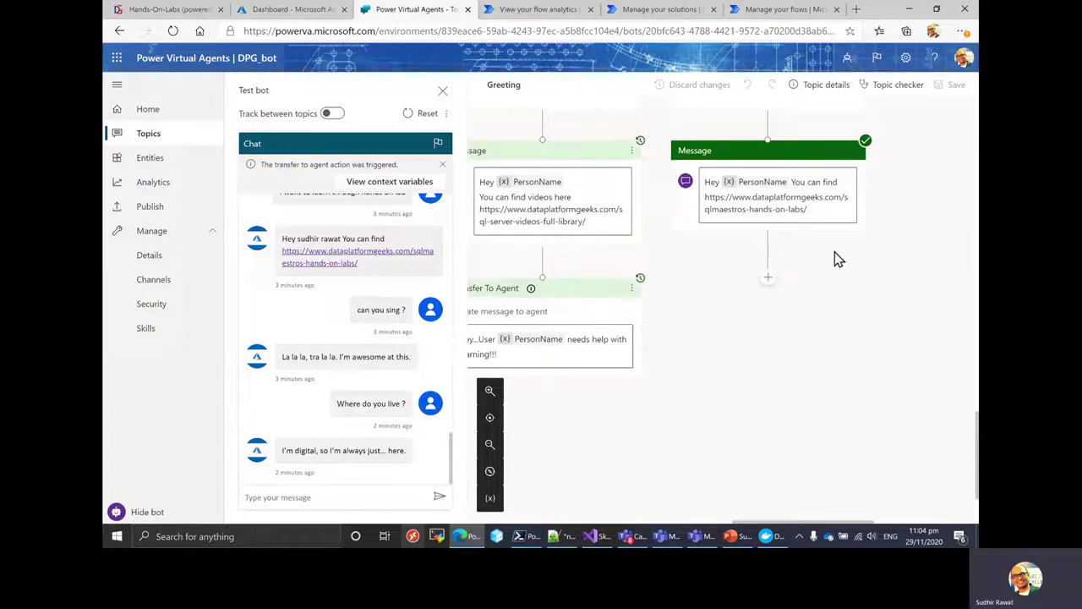
scroll(793, 292, "up", 1)
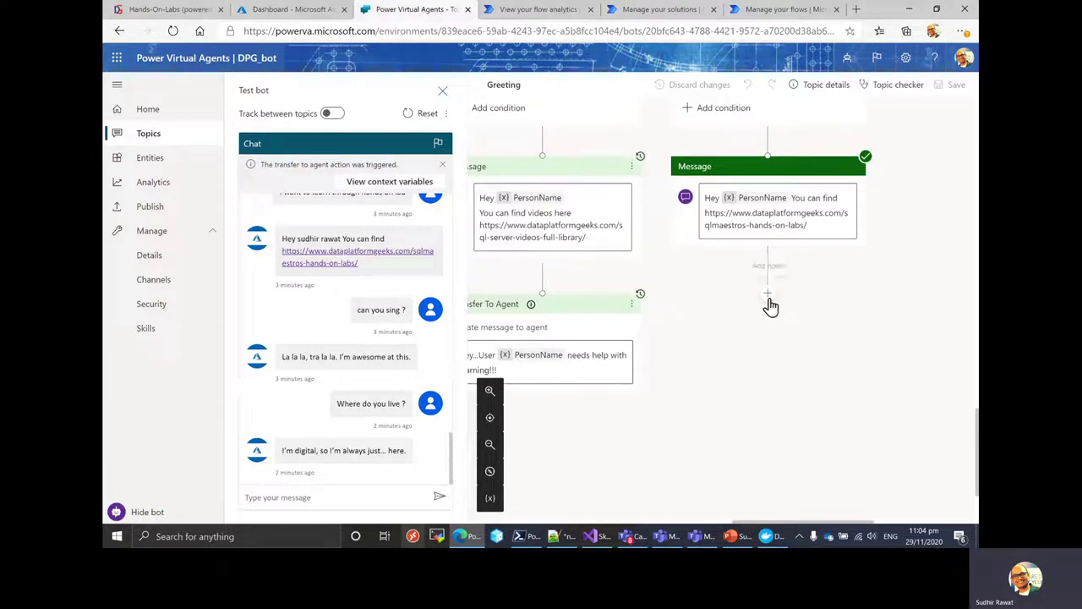
left_click(768, 295)
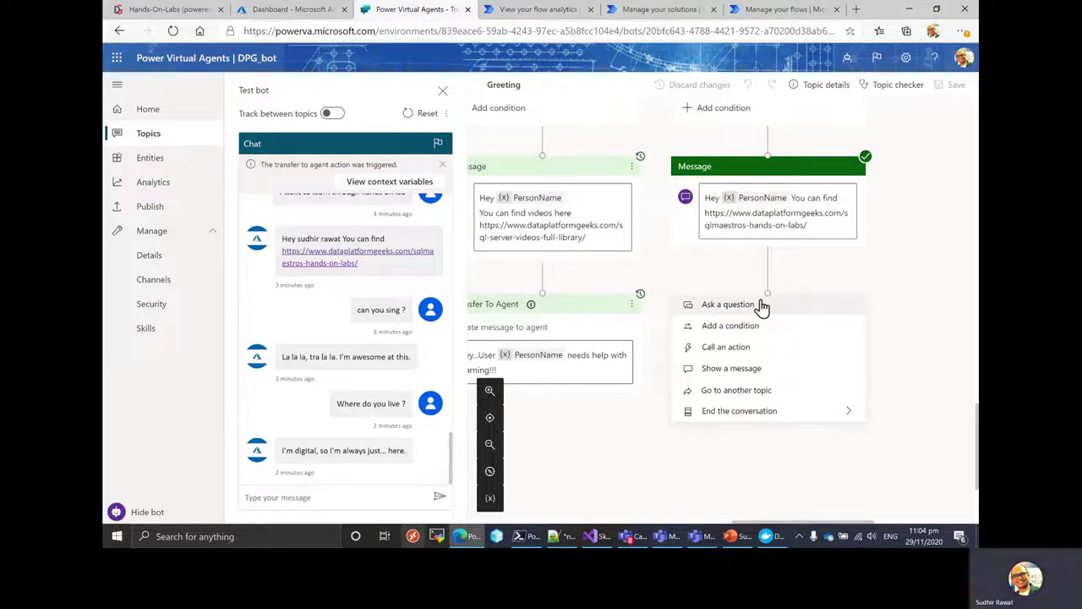
left_click(755, 350)
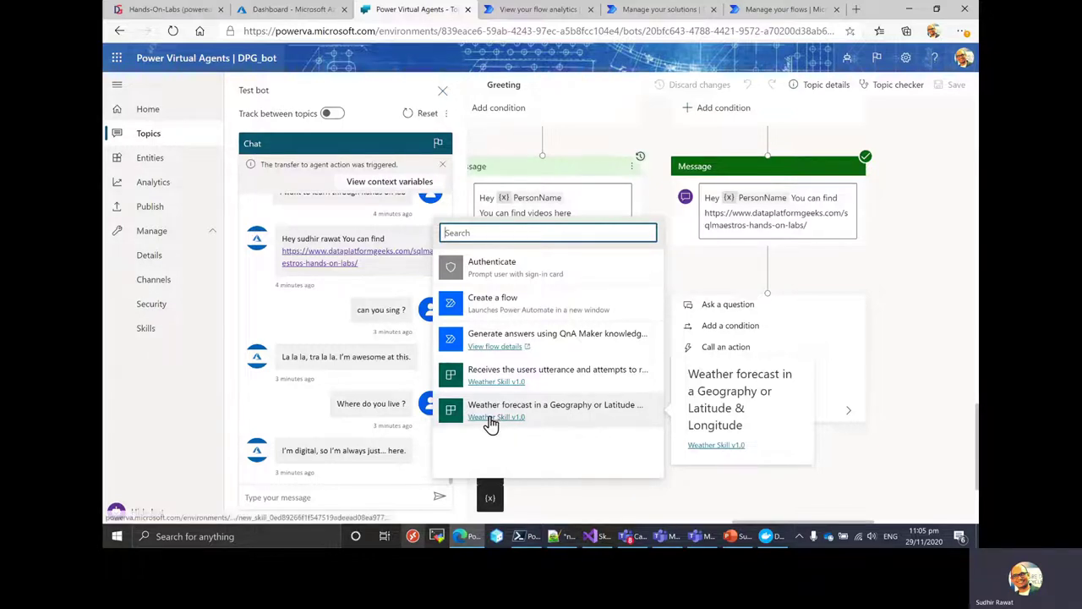
left_click(613, 418)
left_click(612, 416)
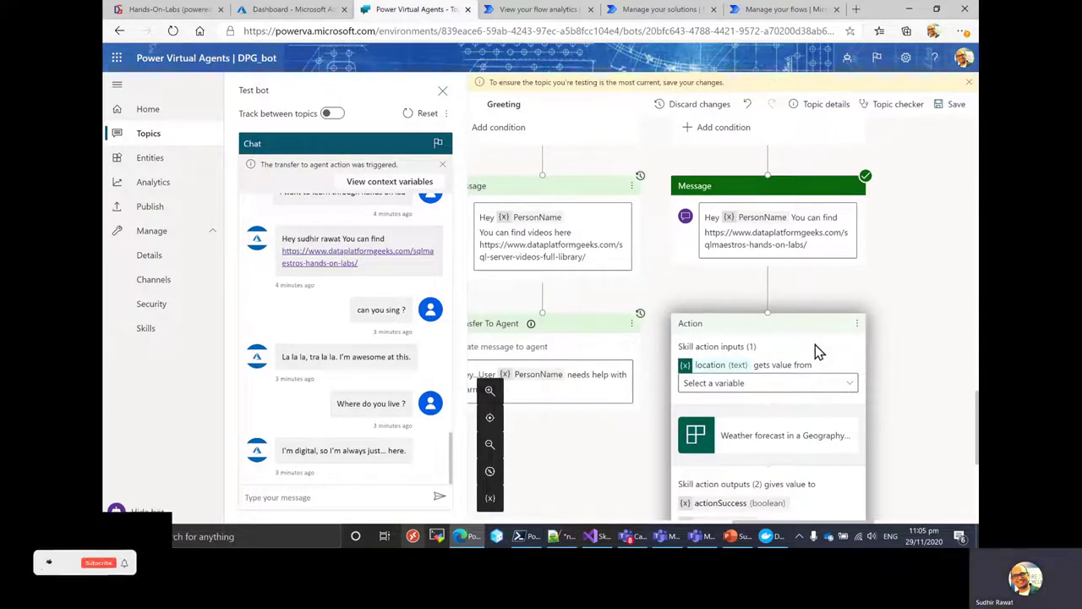
scroll(898, 372, "down", 2)
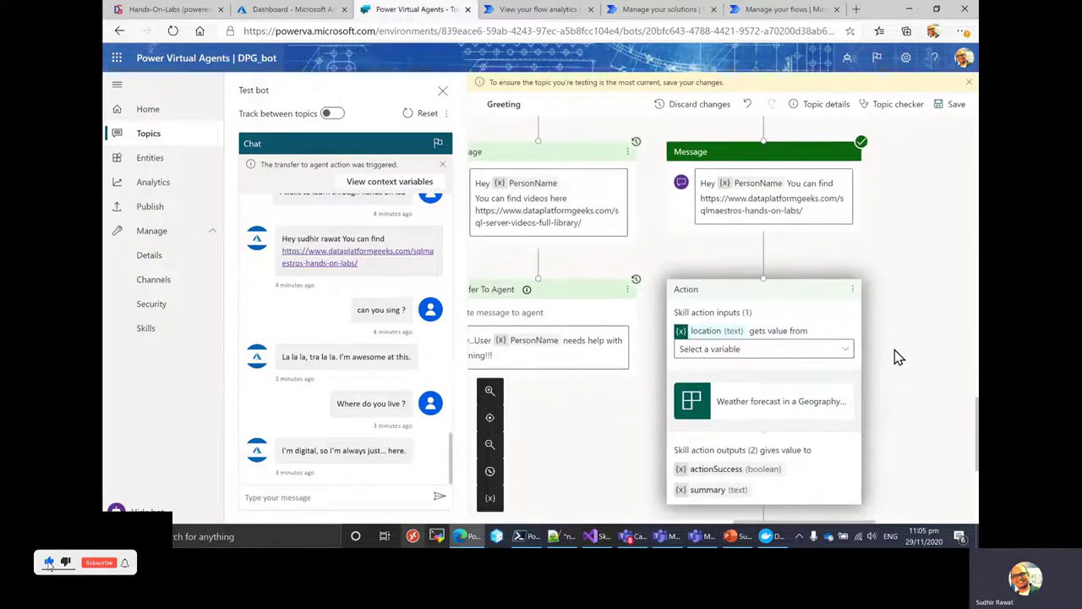
left_click(857, 249)
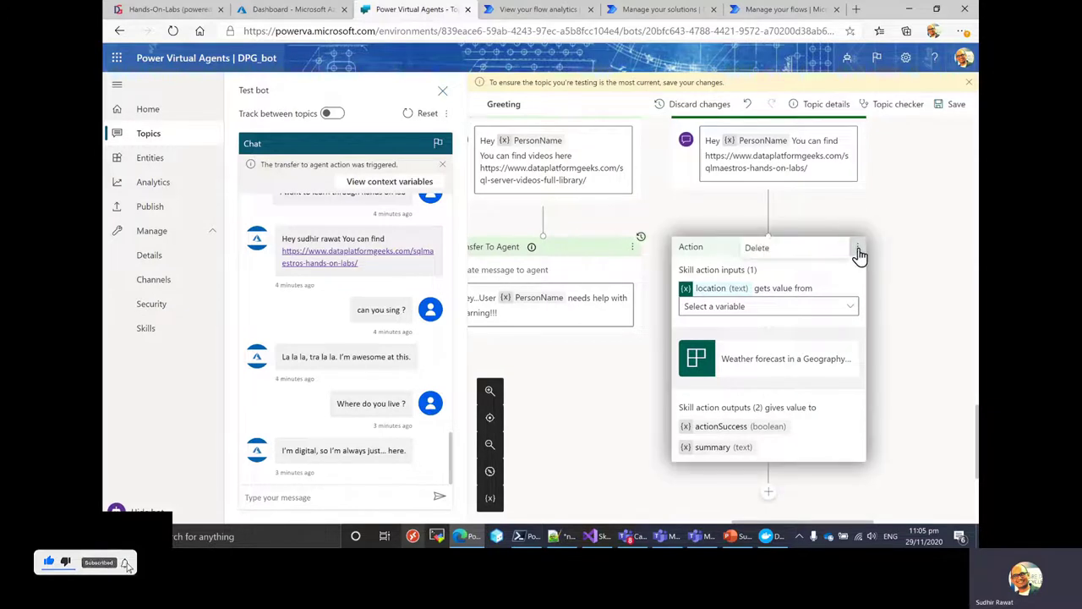
left_click(807, 251)
Step: Add a question after the hands-on-lab message asking "I will tell you weather forecast? Provide your location?"
left_click(768, 220)
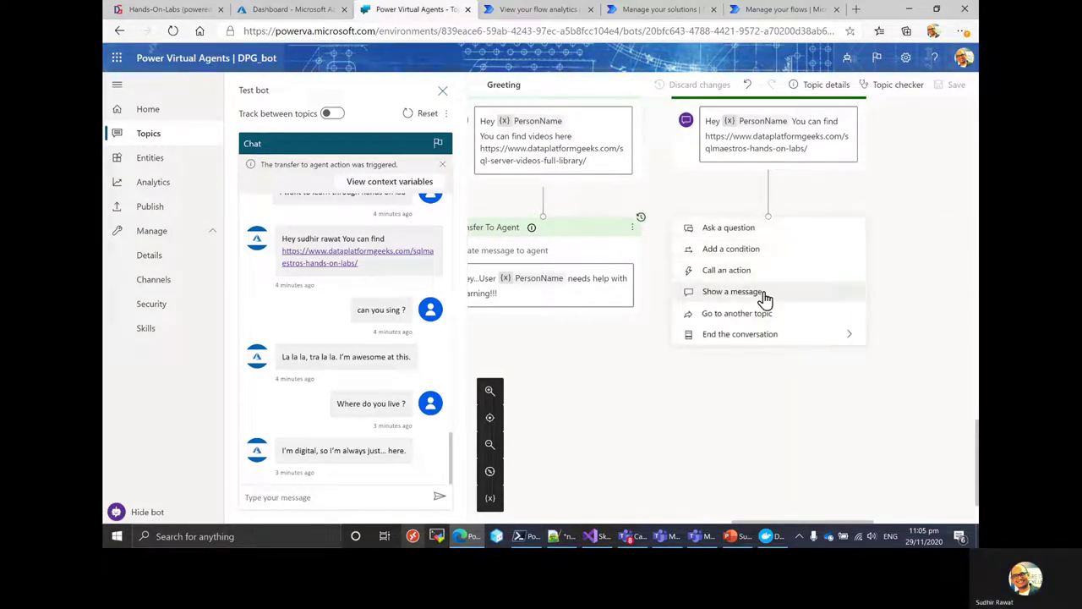
left_click(734, 229)
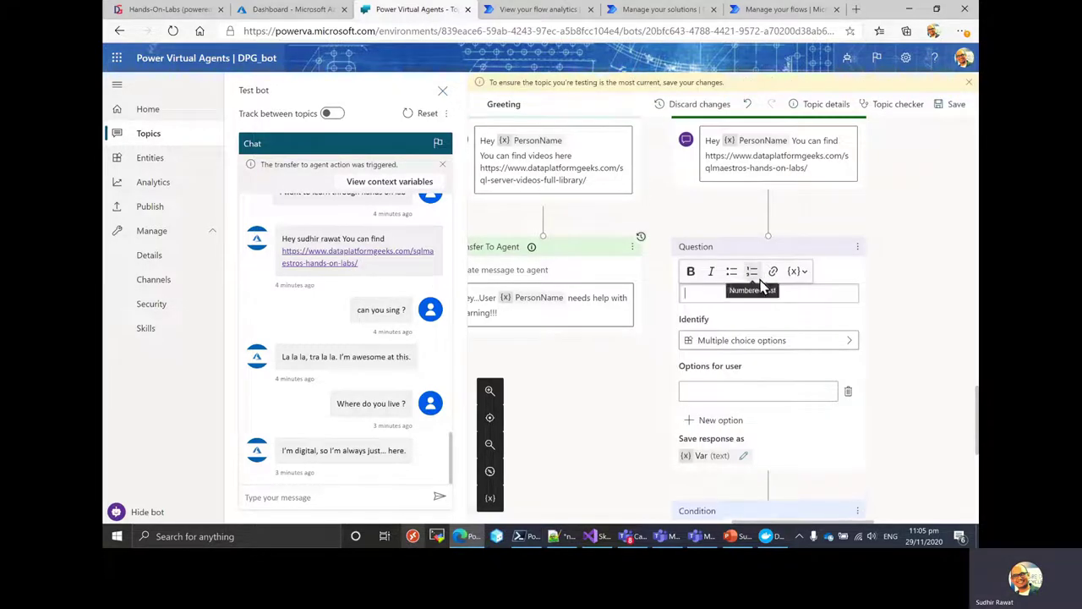
type("I will")
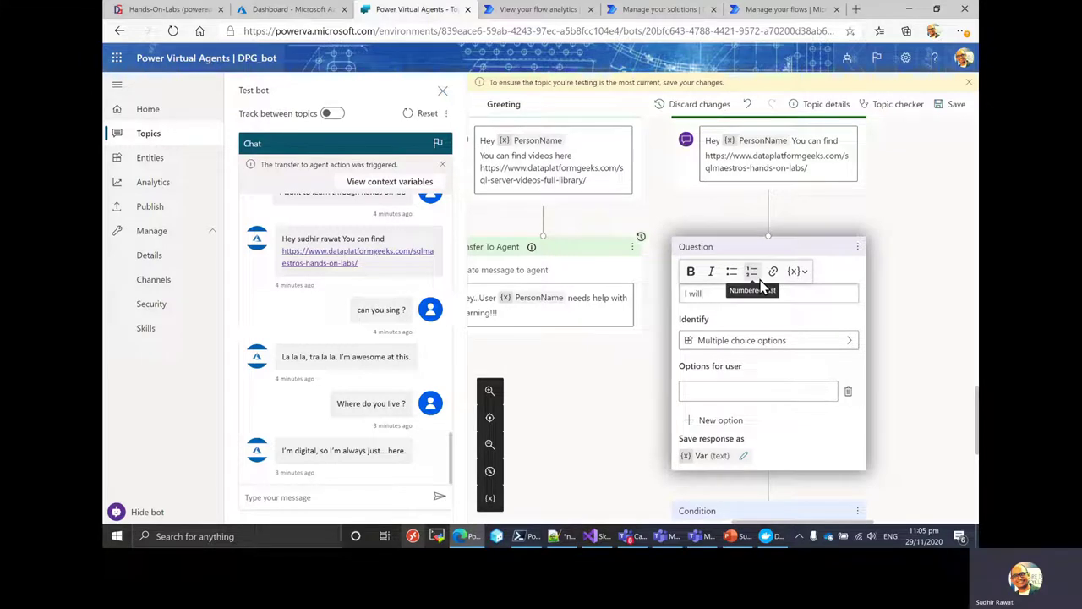
type(" tell you weather foreca")
type("st?")
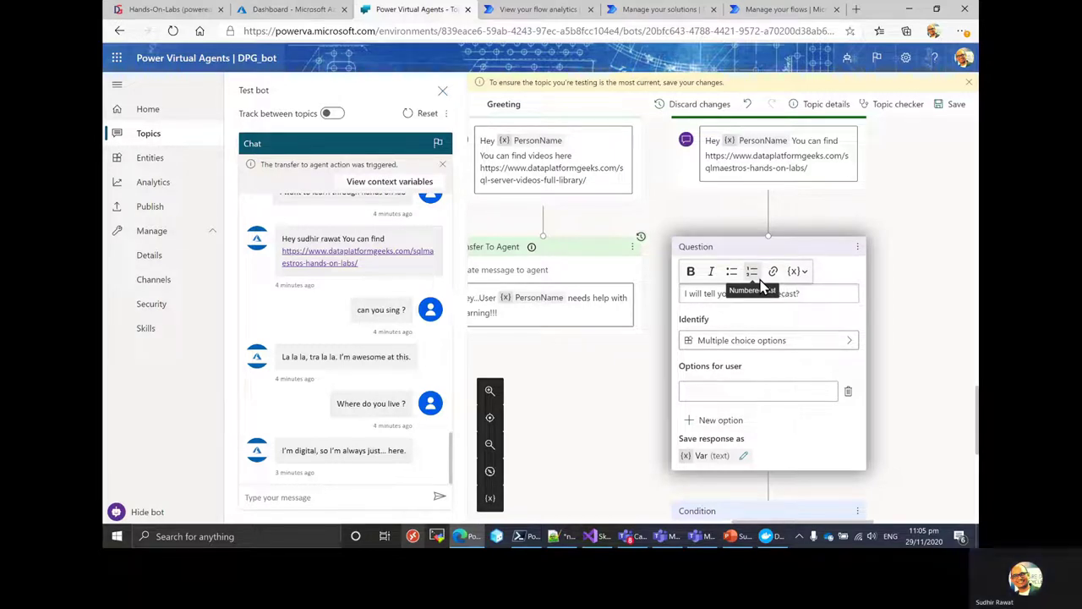
scroll(768, 332, "down", 1)
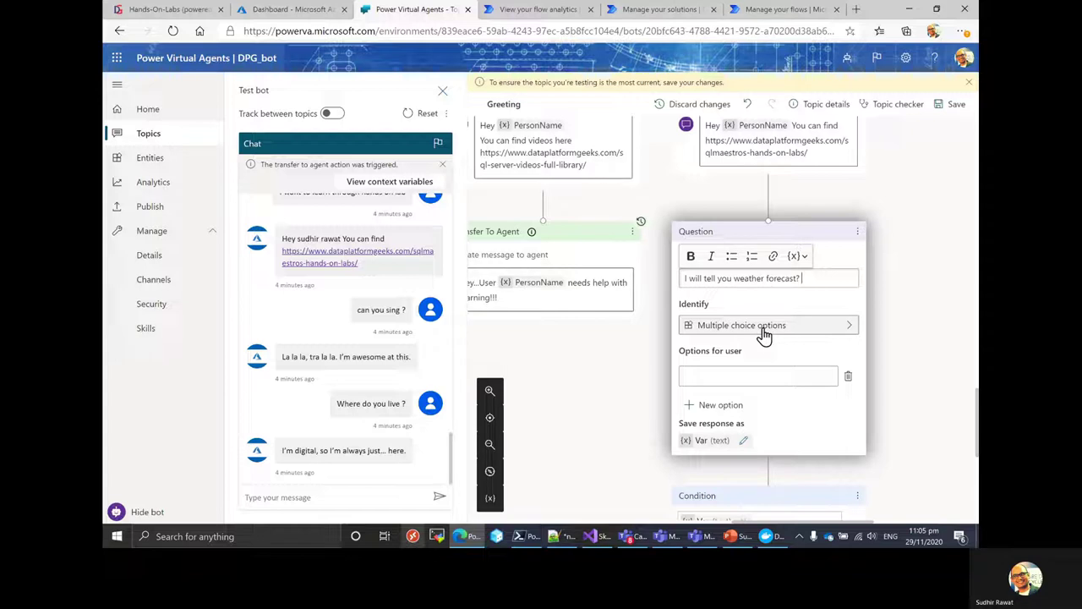
type("Provide y")
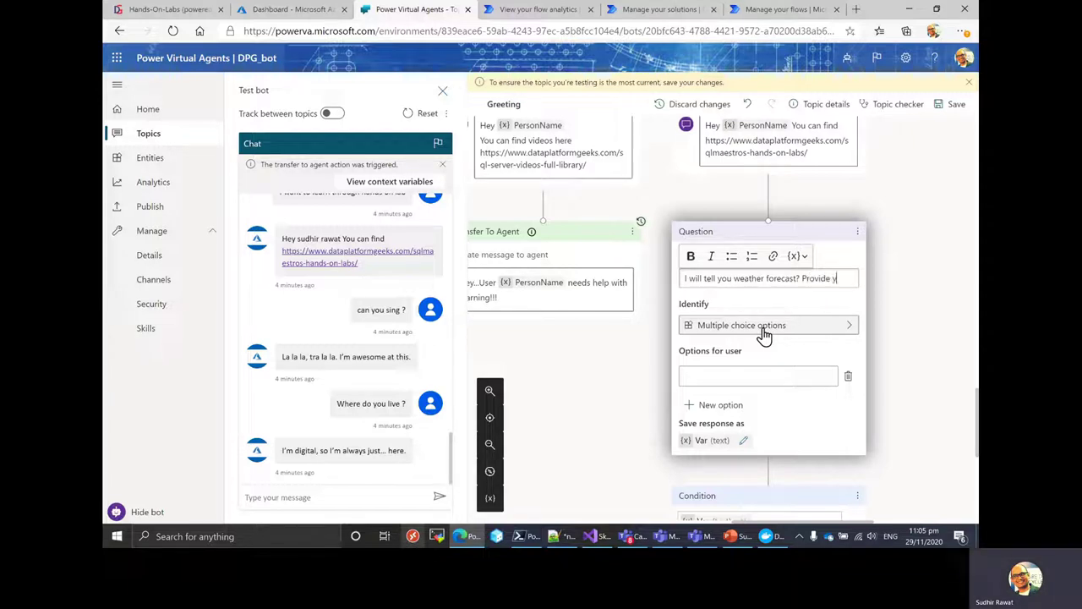
type("our locat")
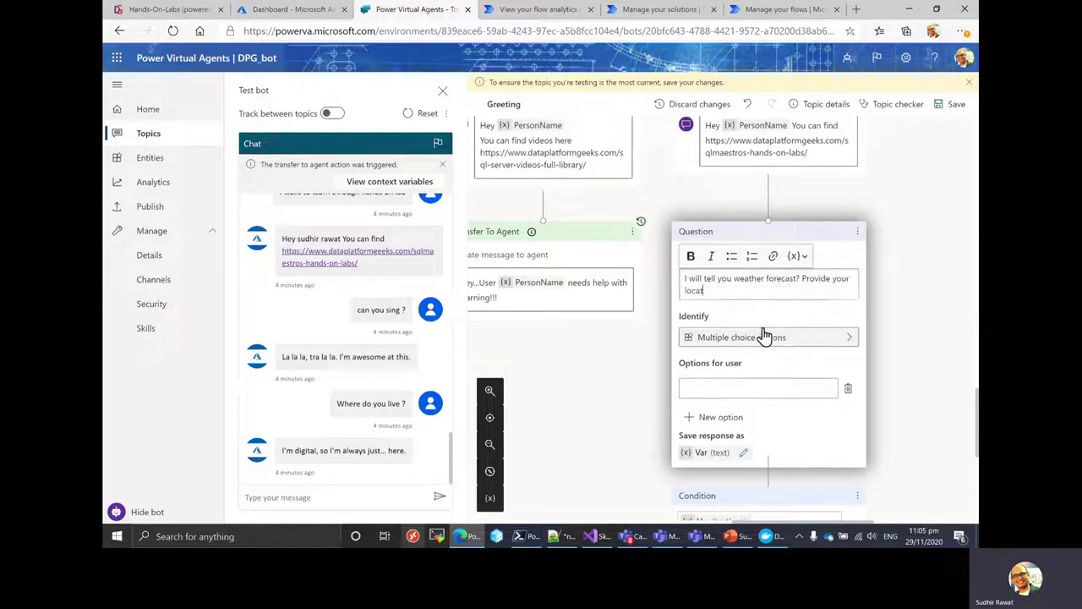
type("ion?")
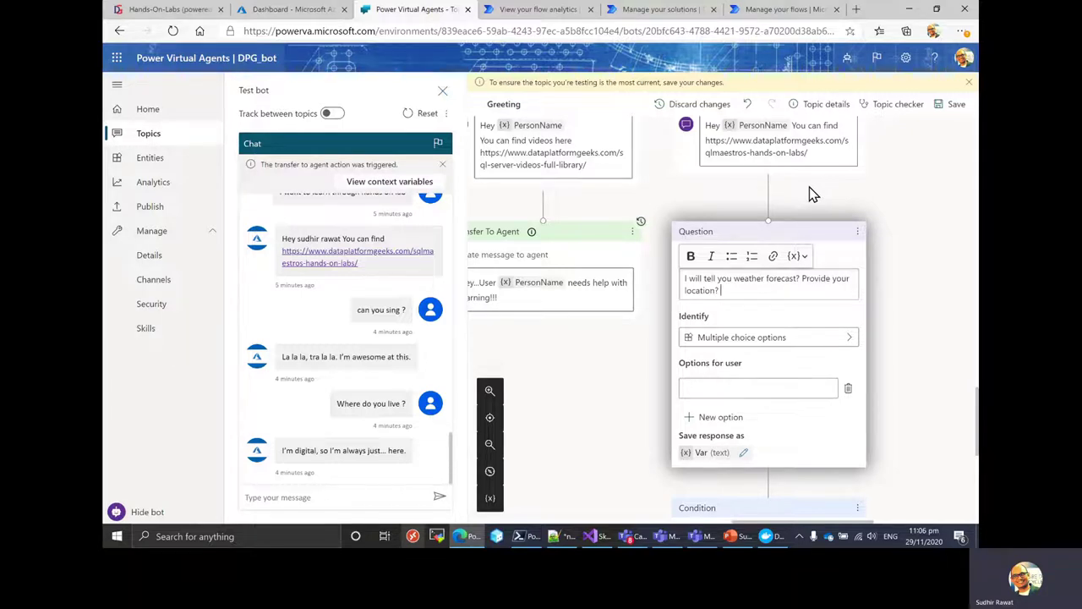
Step: Set the weather question to identify the prebuilt City entity in the response
scroll(865, 317, "up", 1)
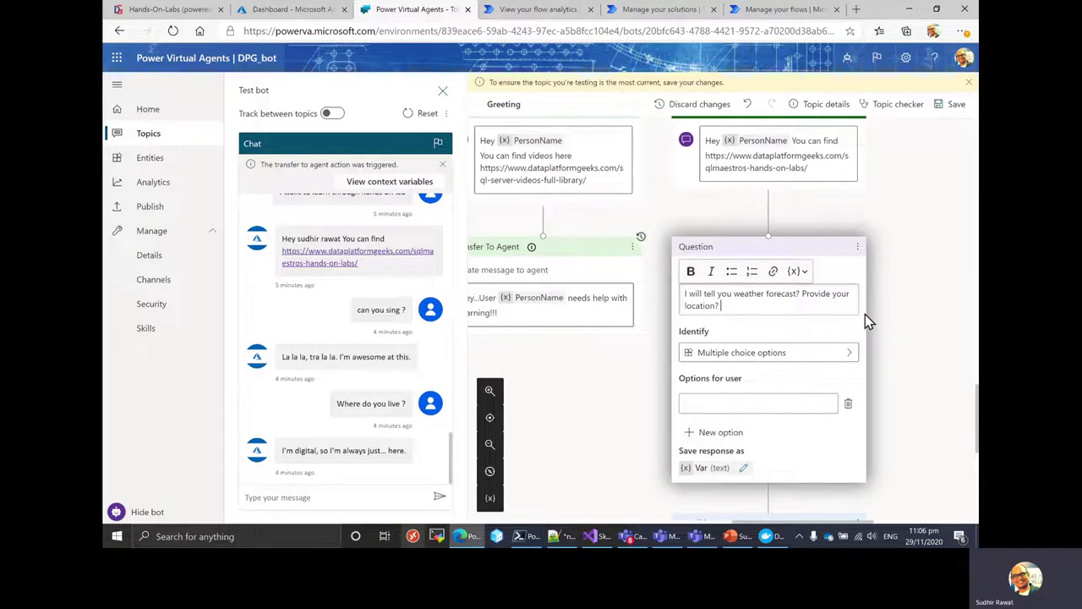
left_click(823, 359)
left_click(478, 245)
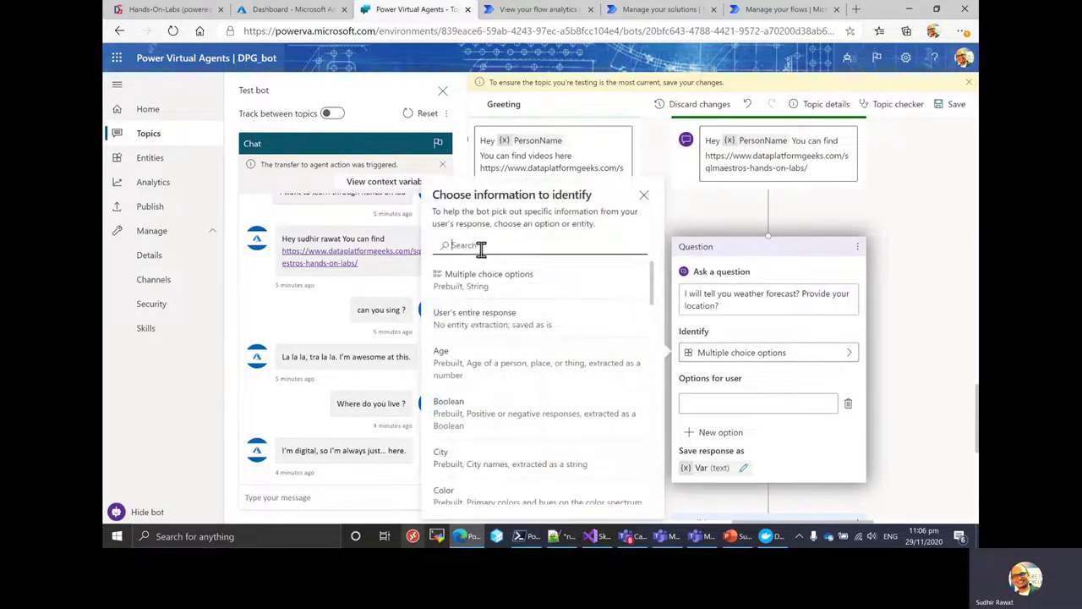
type("c")
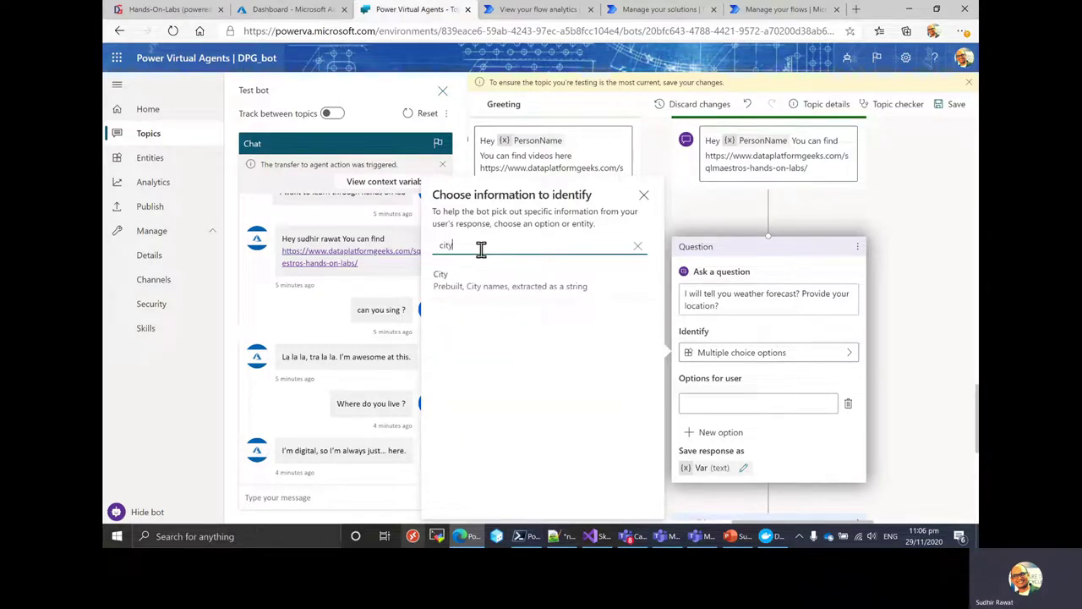
type("ity")
left_click(516, 296)
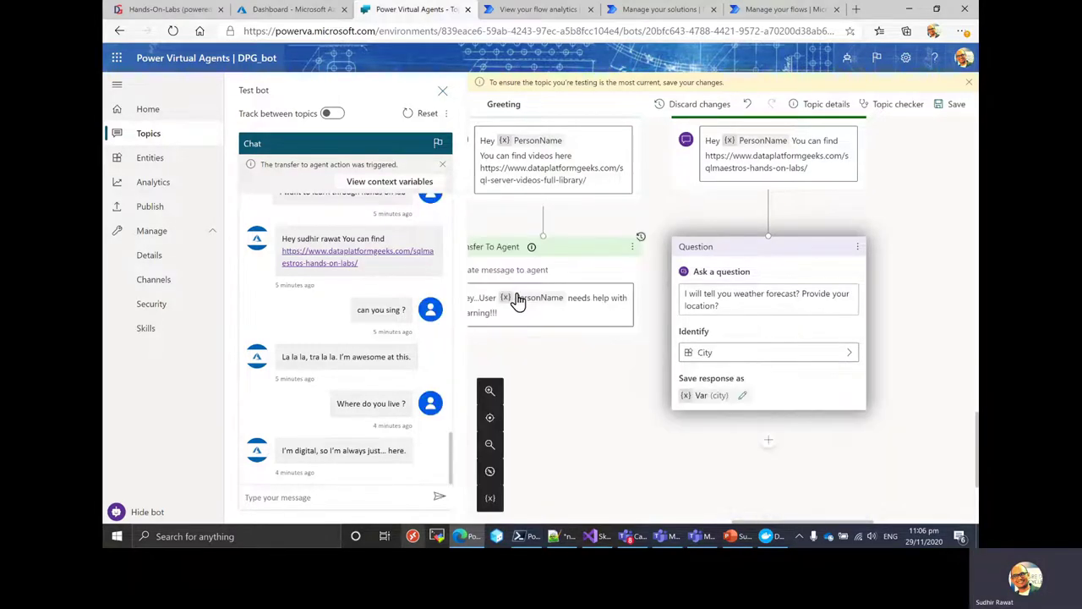
Step: Rename the weather question's response variable to City
left_click(710, 396)
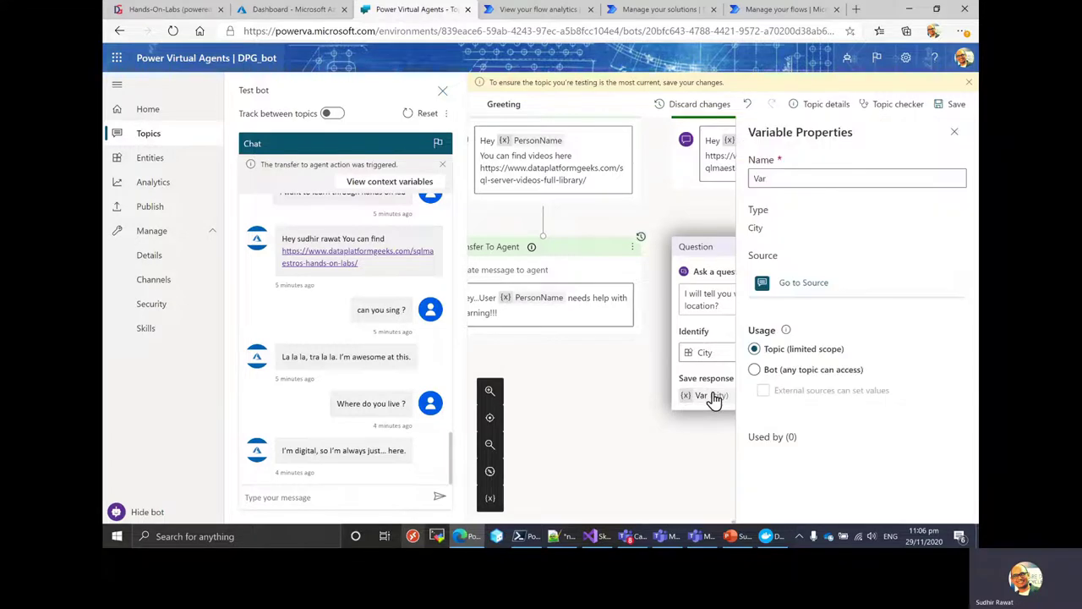
left_click_drag(801, 172, 700, 174)
type("C")
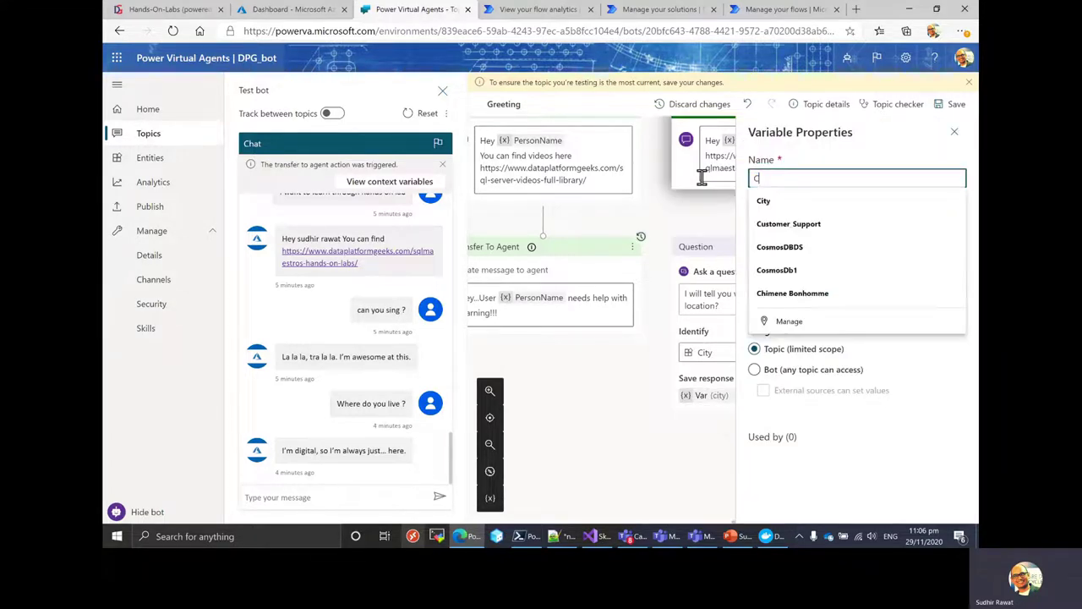
type("ity")
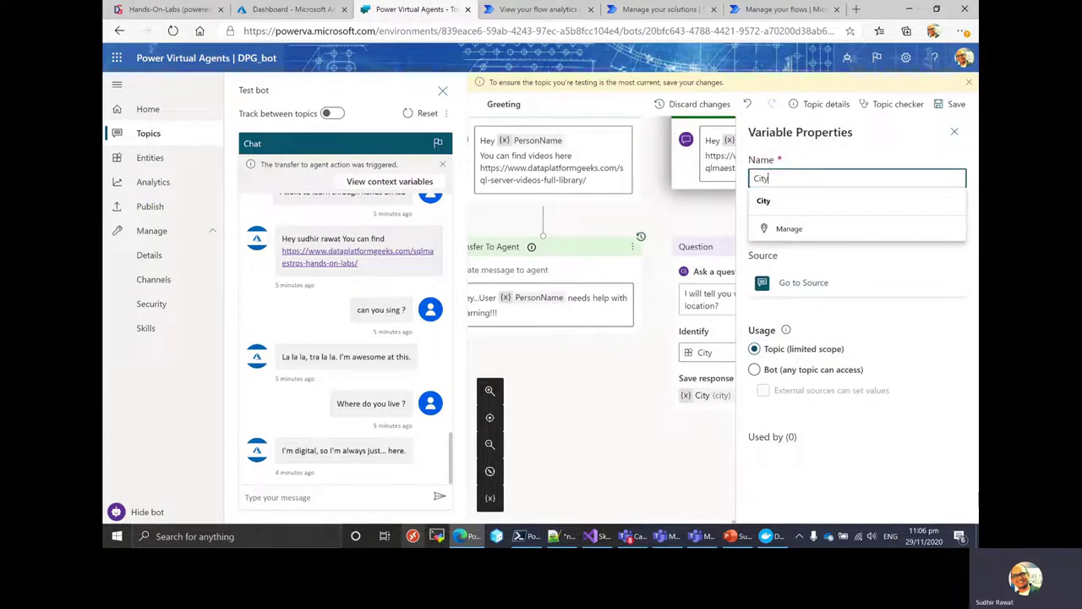
left_click(955, 138)
left_click(955, 138)
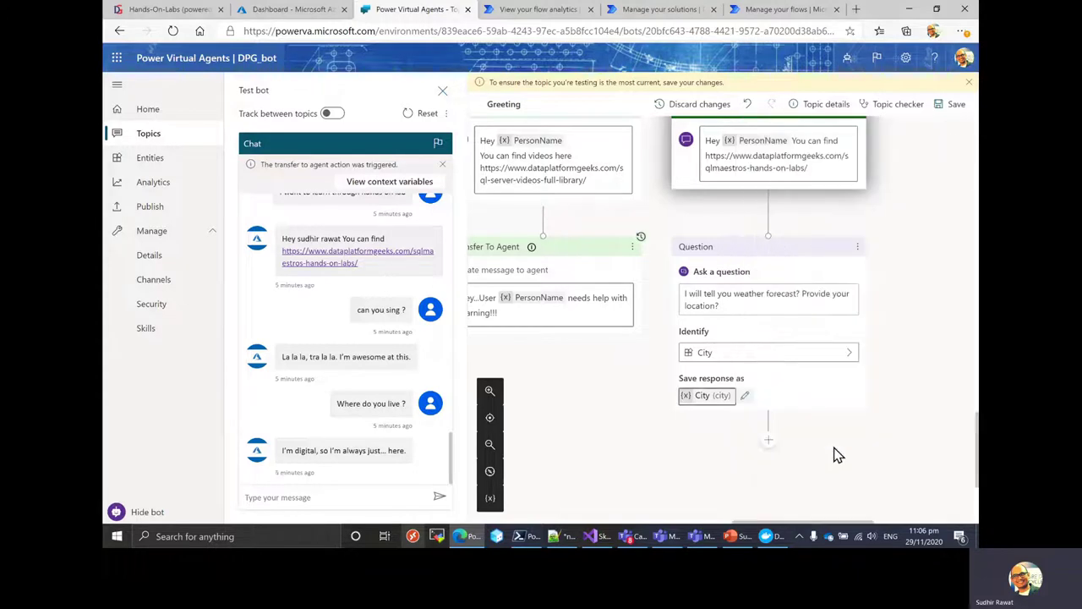
Step: Call the Weather Skill's forecast action after the question, with its location input taking the value of the City variable
left_click(768, 440)
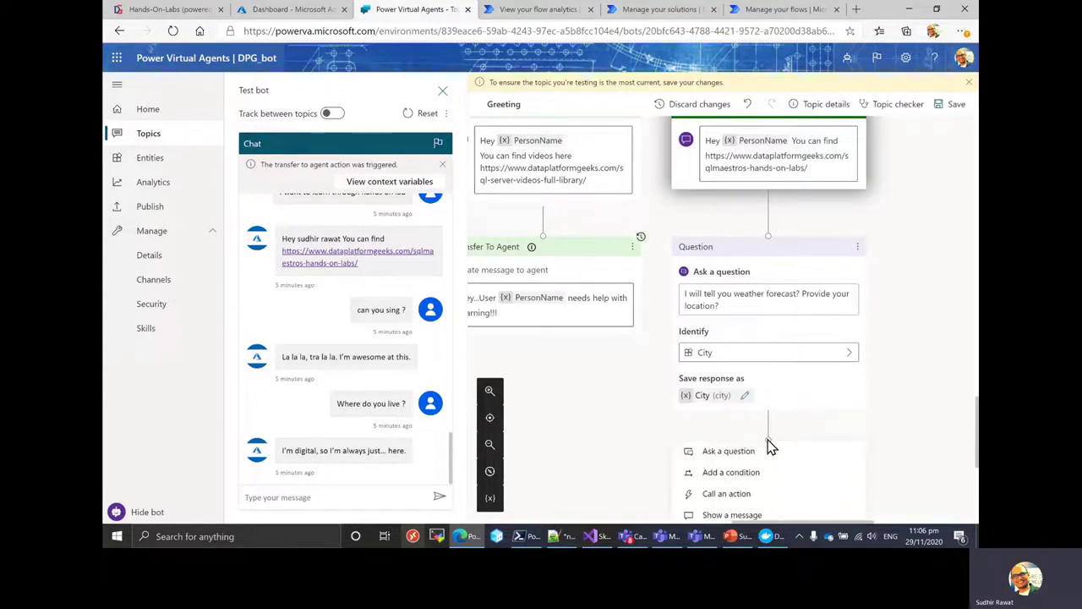
left_click(746, 497)
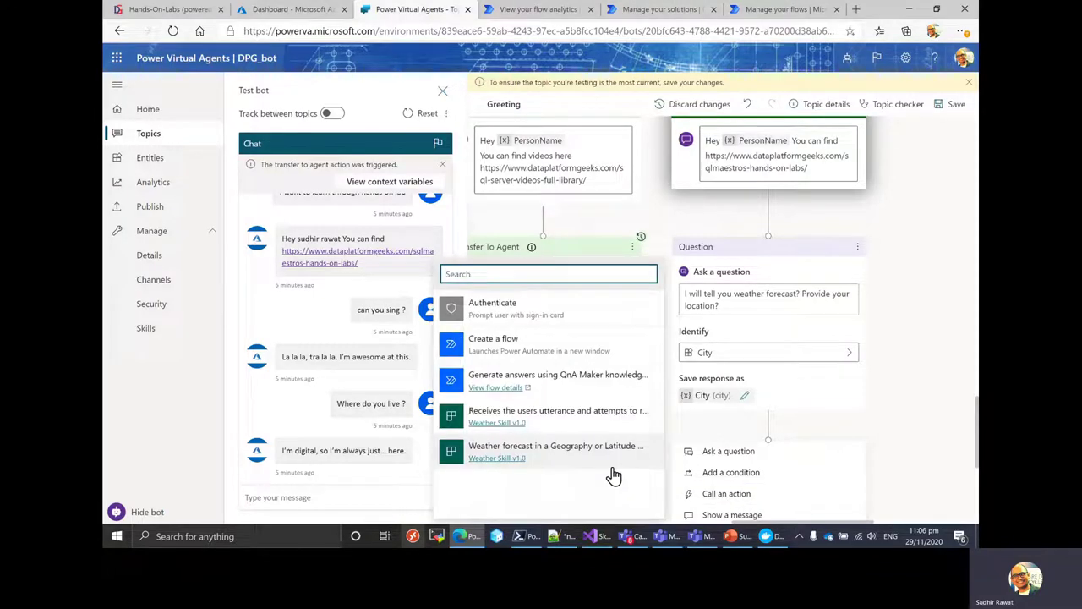
left_click(551, 455)
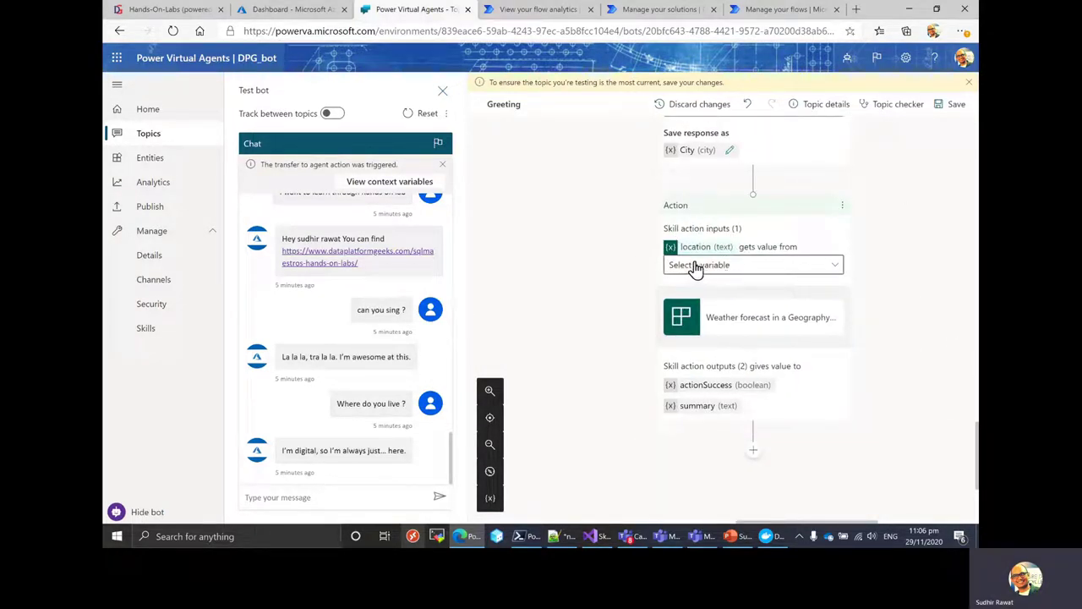
left_click(757, 267)
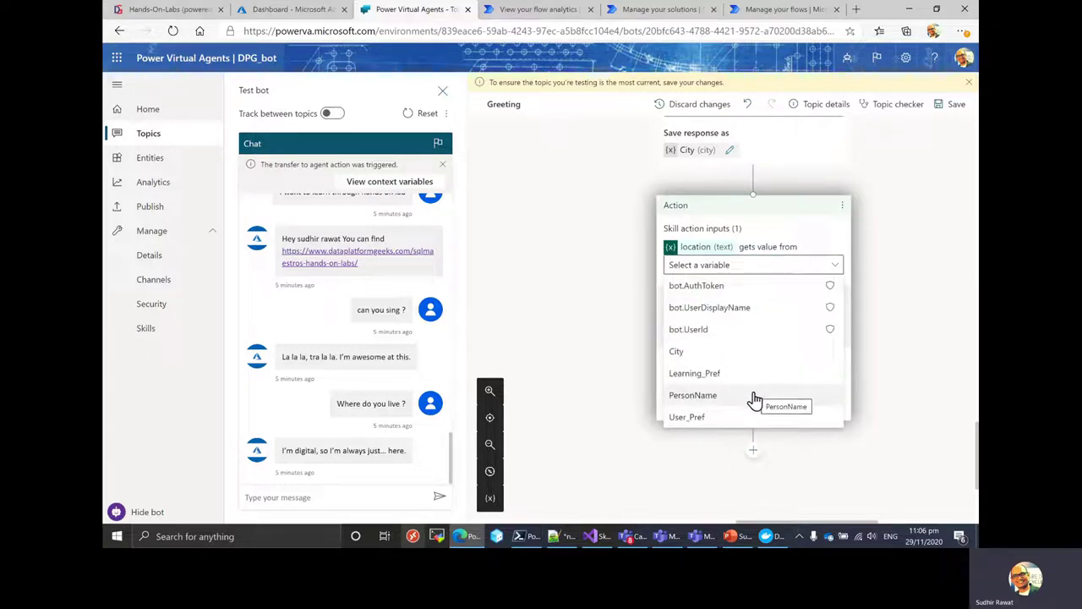
left_click(715, 354)
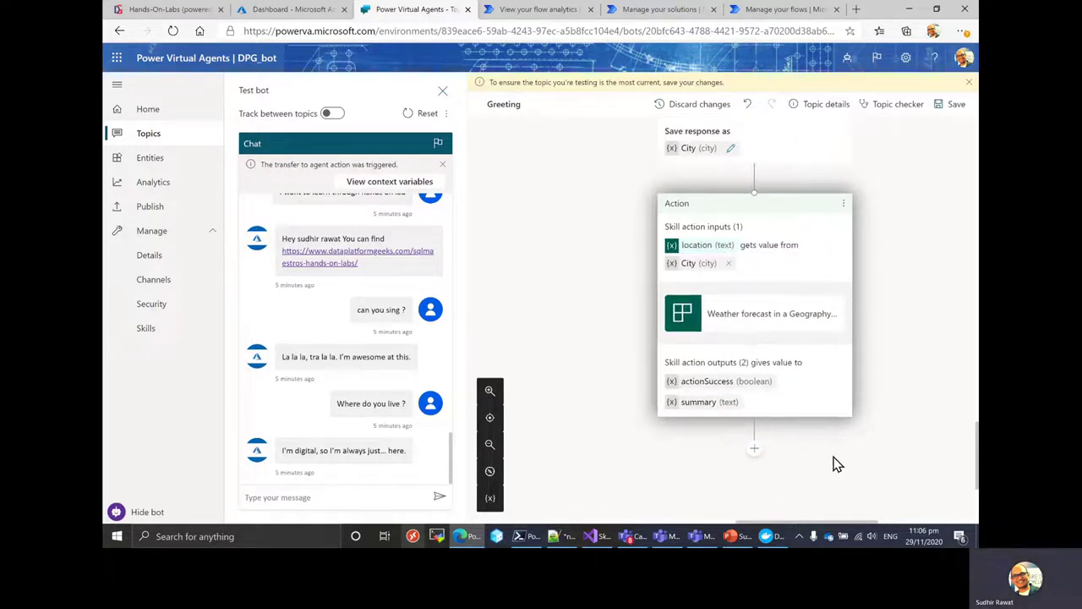
Step: Add a message after the forecast action reading "Here is the forecast Mr. {PersonName} :- {summary}" with both variables inserted, and save the topic
left_click_drag(833, 464, 814, 280)
left_click(735, 272)
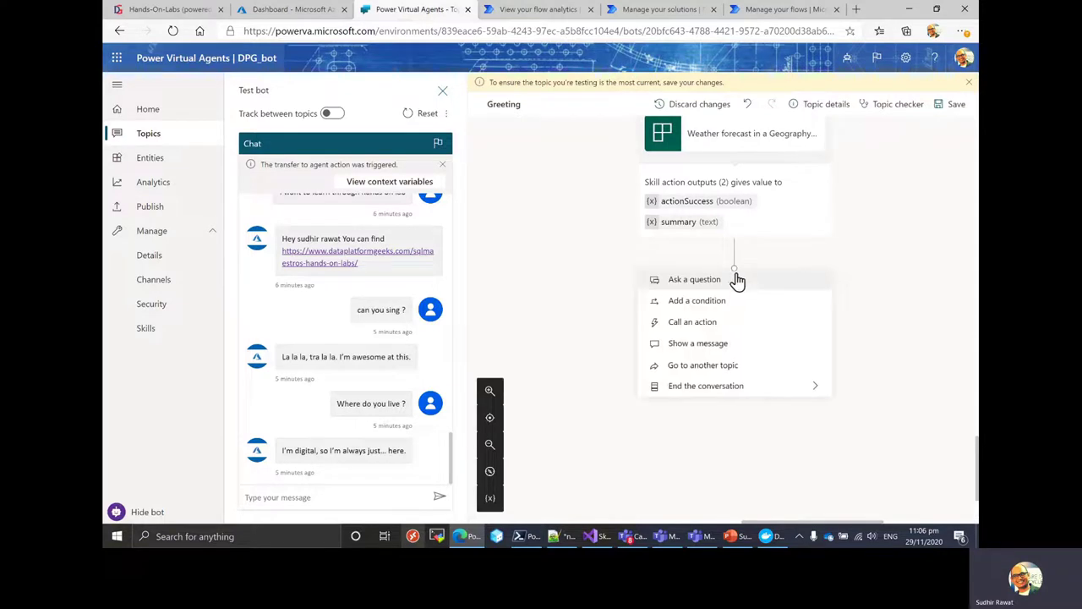
left_click(732, 344)
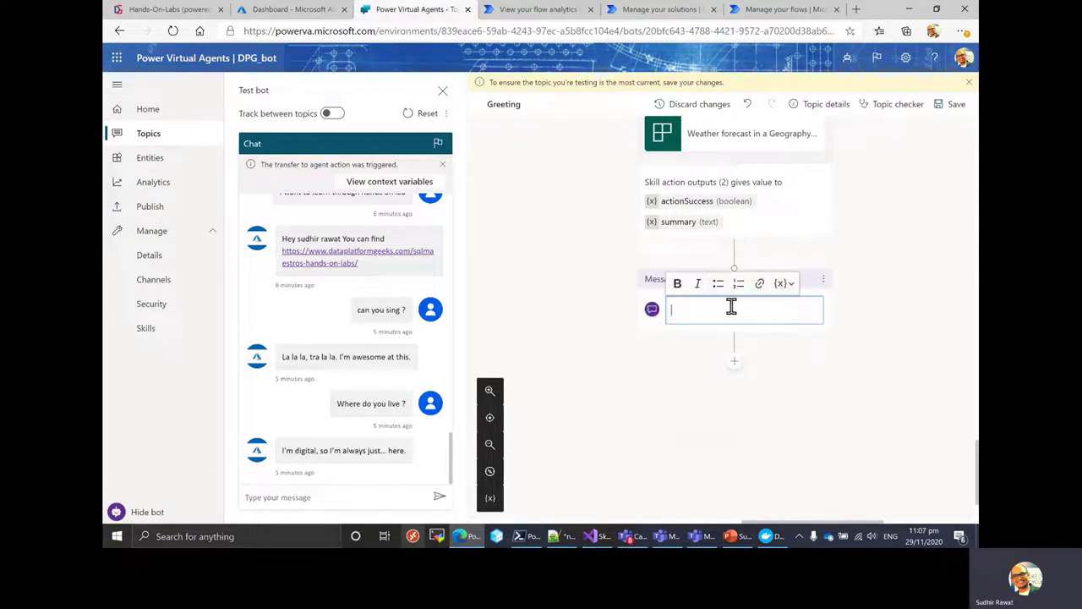
type("Hele is")
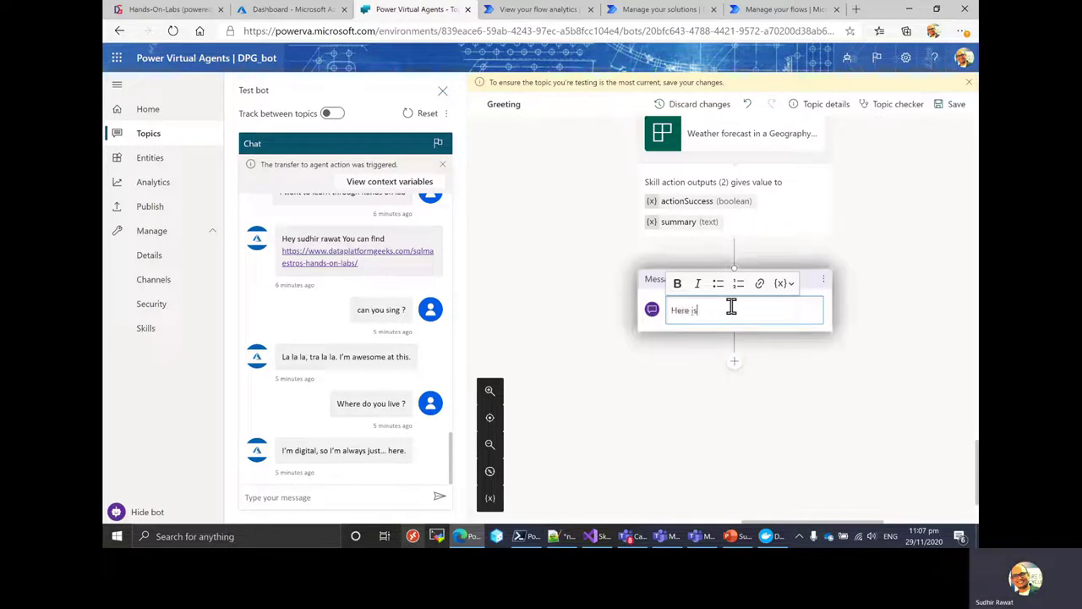
type(" the forecast Mr.")
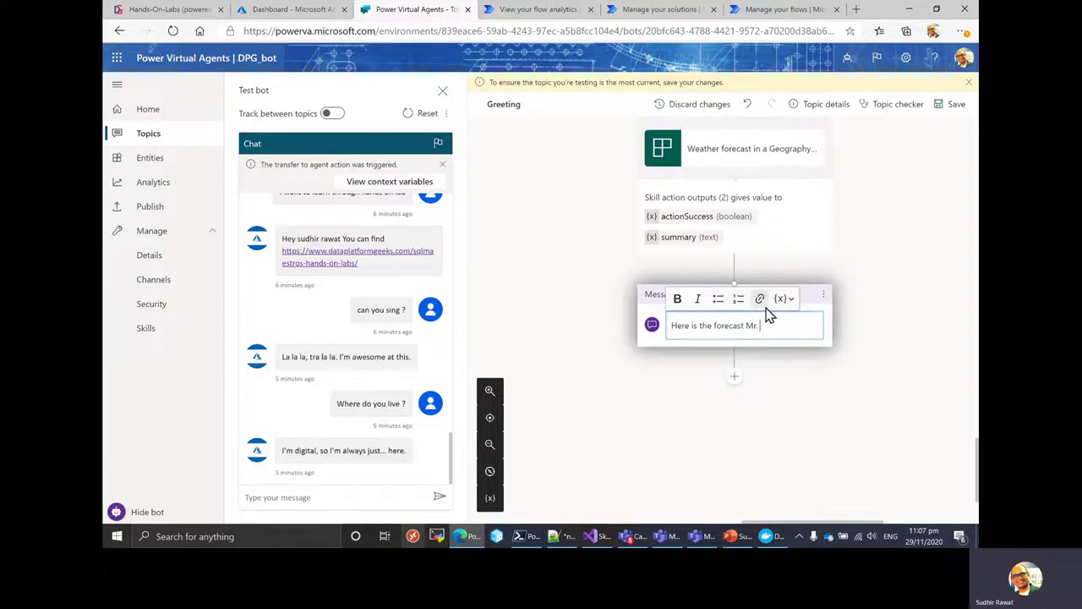
left_click(787, 301)
left_click(800, 445)
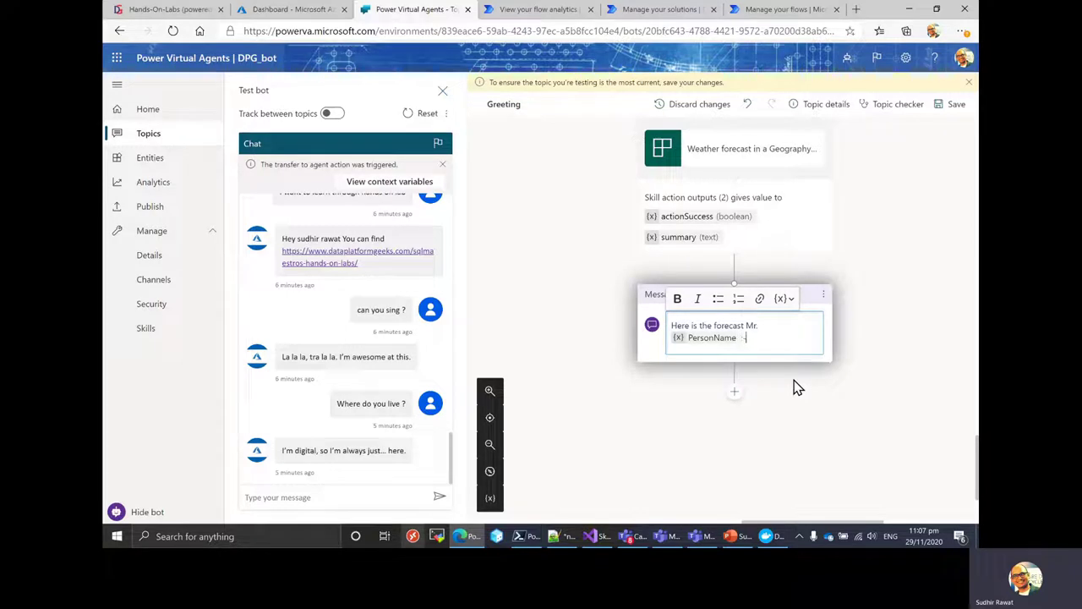
left_click(786, 300)
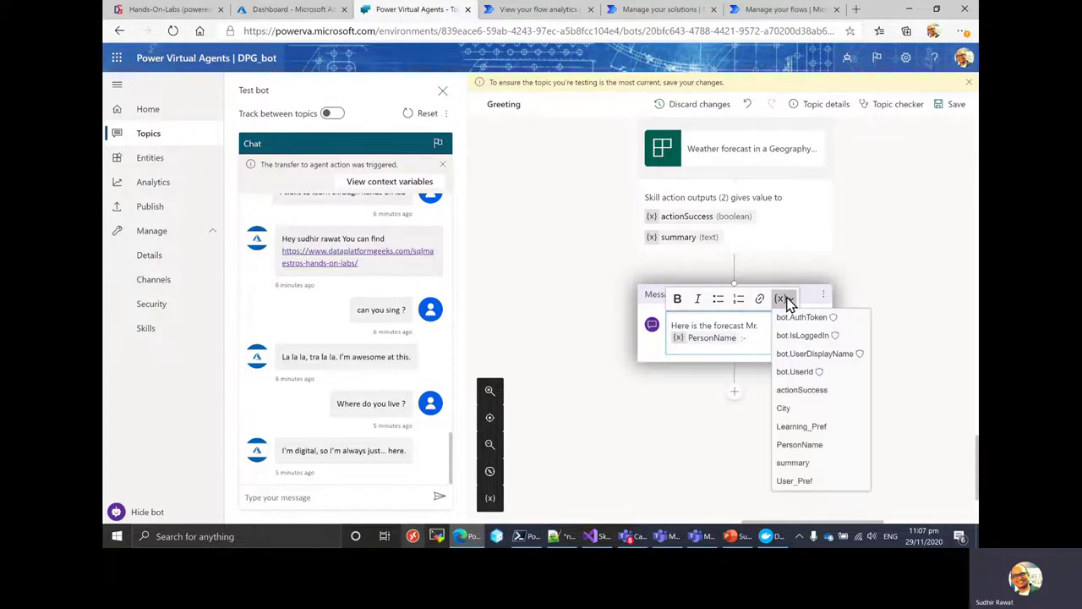
left_click(793, 463)
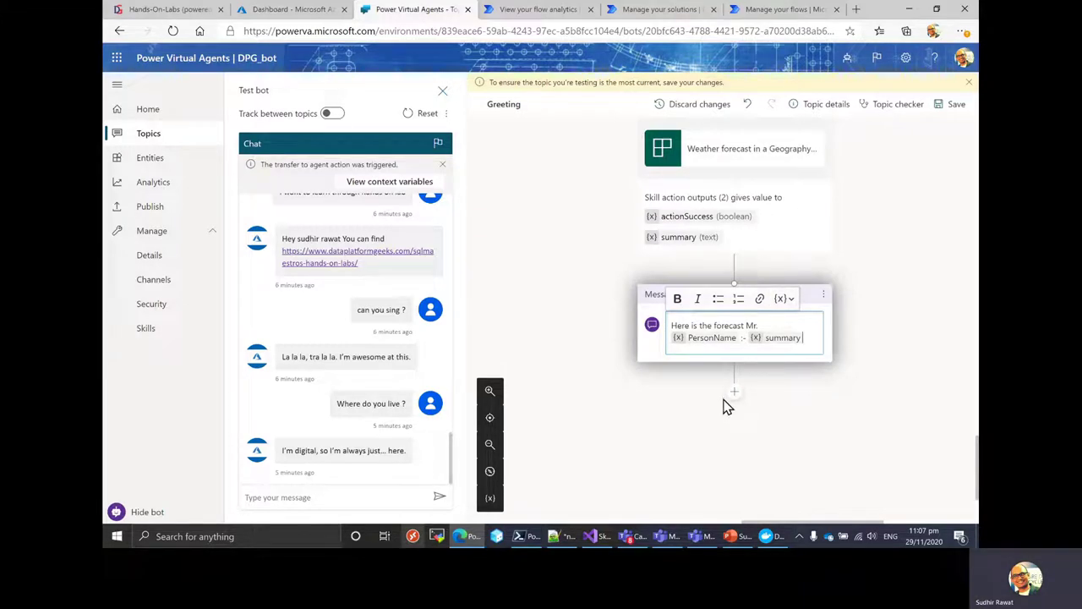
left_click(955, 104)
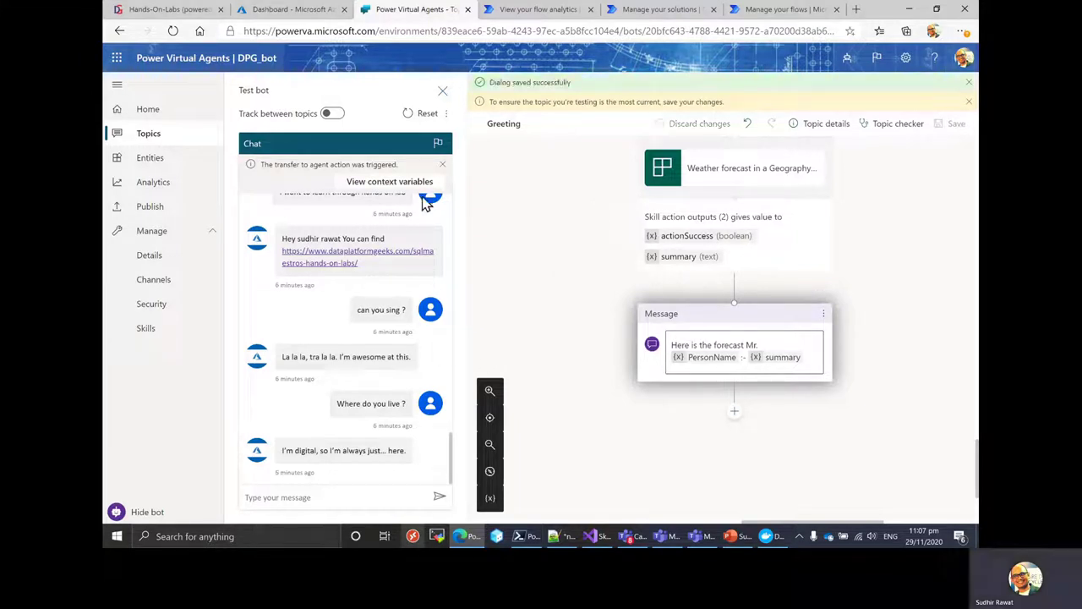
Step: Restart the test chat, greet the bot with "Hi" and answer its question with the person's name
left_click(423, 116)
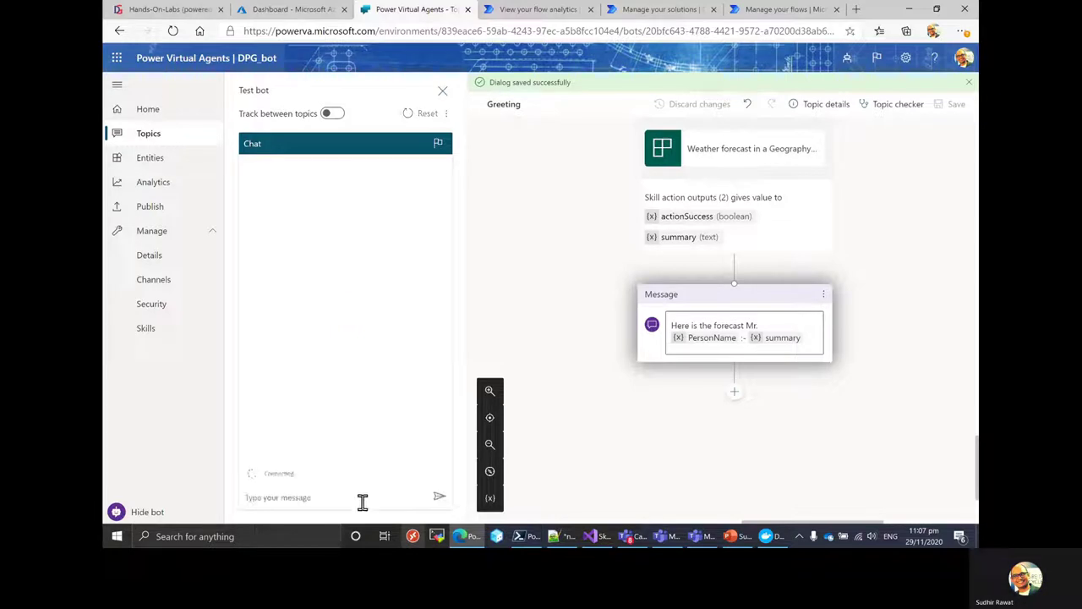
type("Hi")
key("Return")
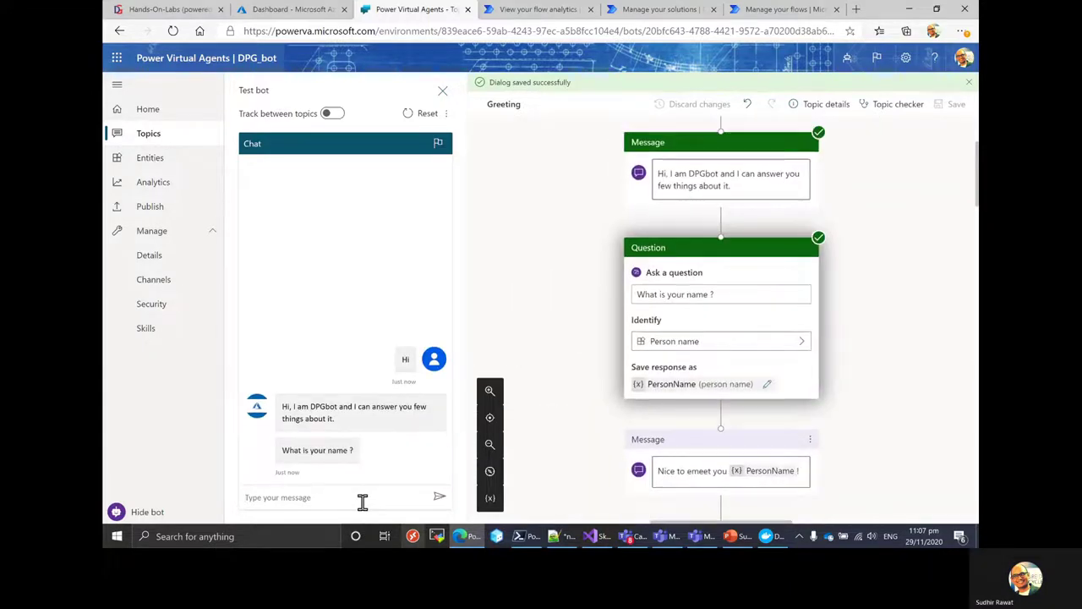
type("Sudhir")
key("Return")
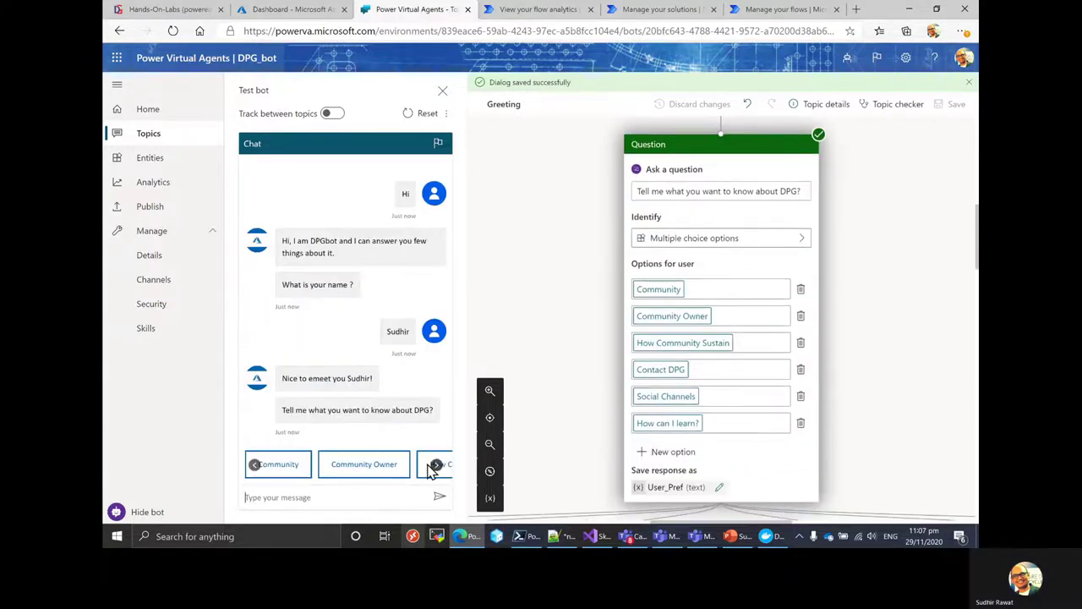
Step: Choose "How can I learn?" in the test chat, followed by "I want to learn through hands on lab"
left_click(436, 465)
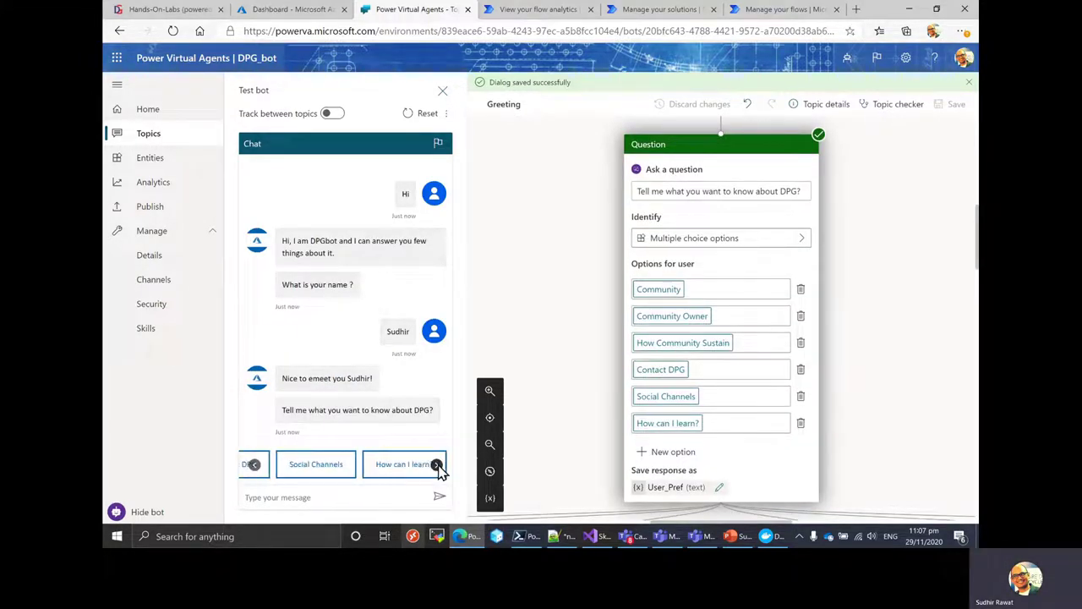
left_click(406, 471)
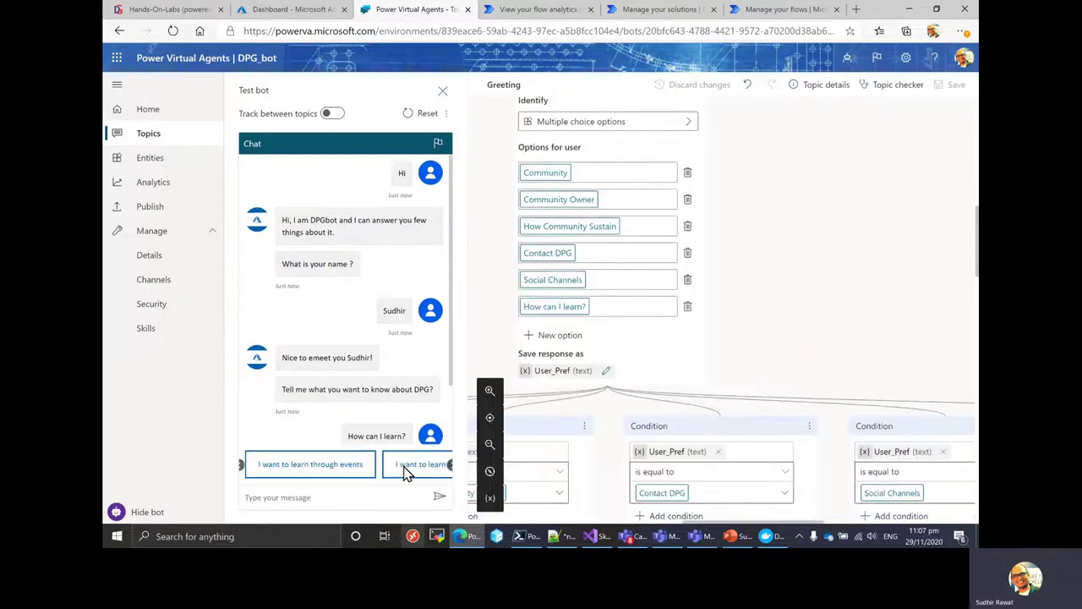
left_click(437, 465)
left_click(436, 465)
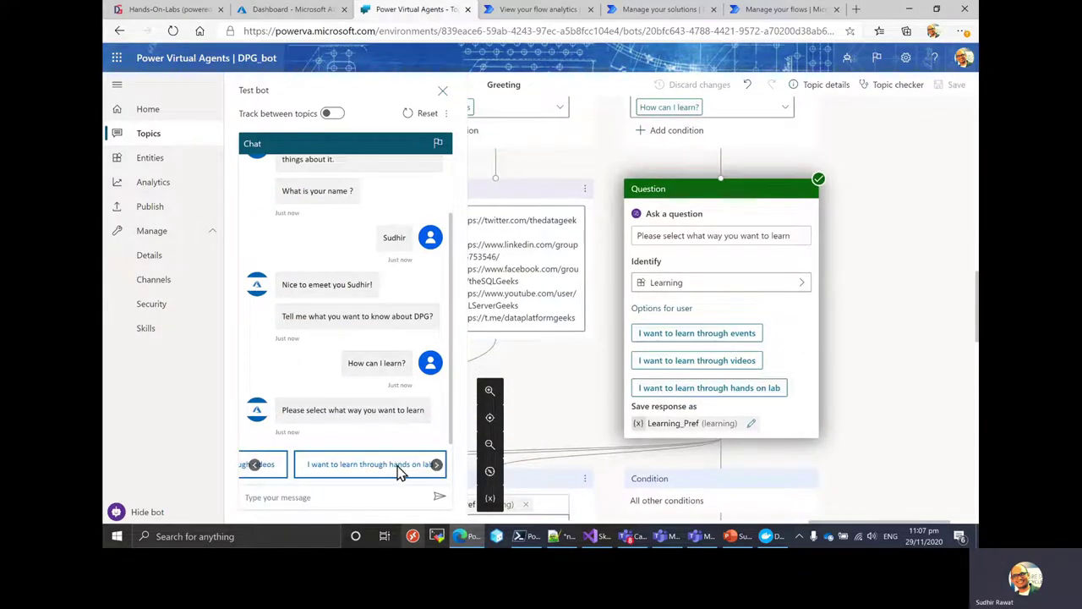
left_click(401, 471)
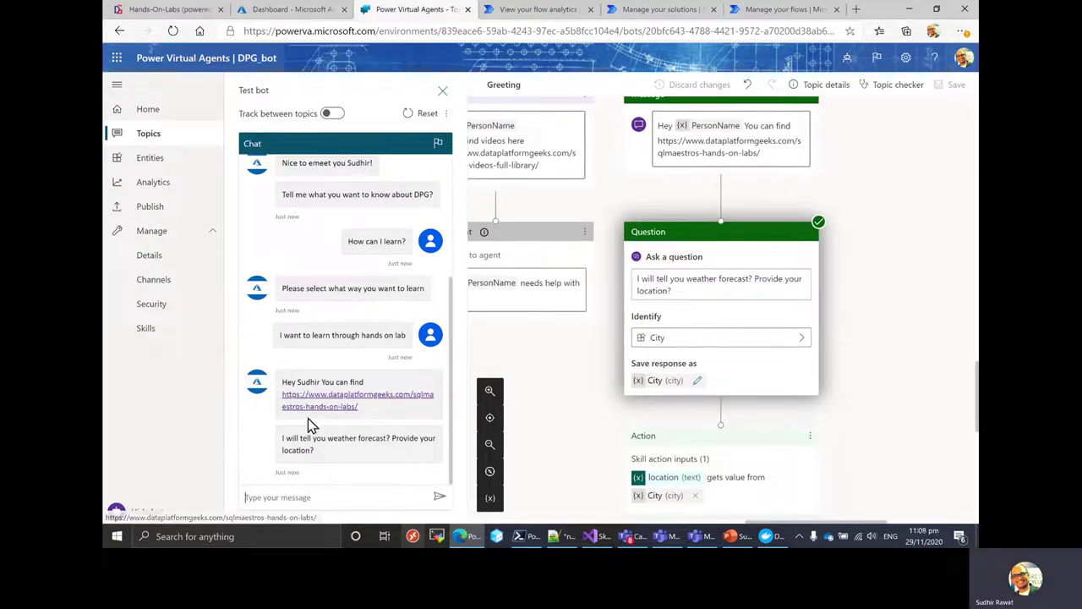
Step: Answer the test bot's weather location question with Auckland
left_click(358, 498)
type("Auc")
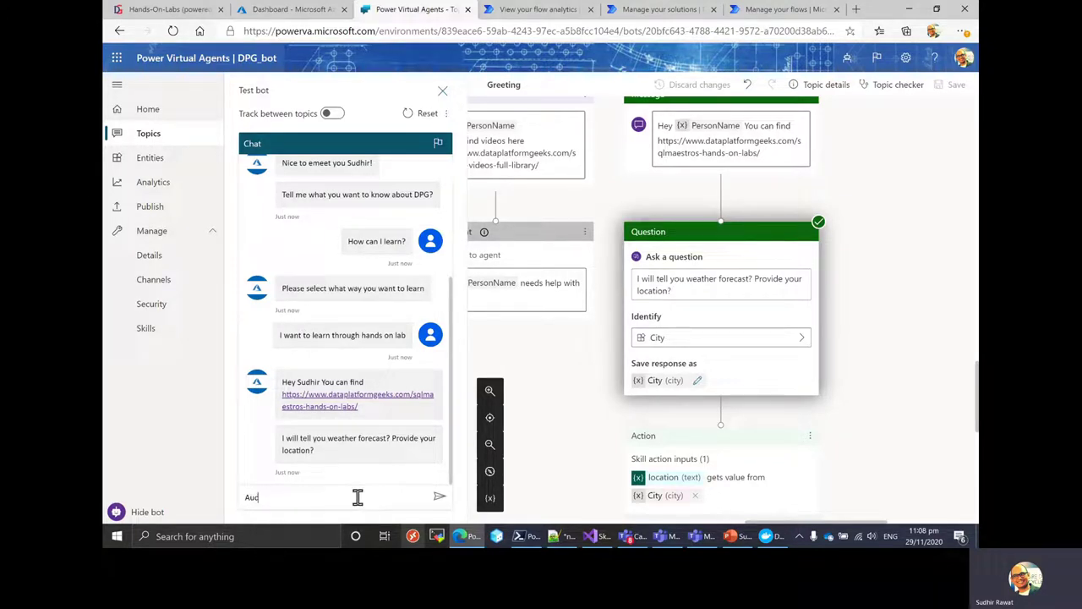
type("kland")
key("Return")
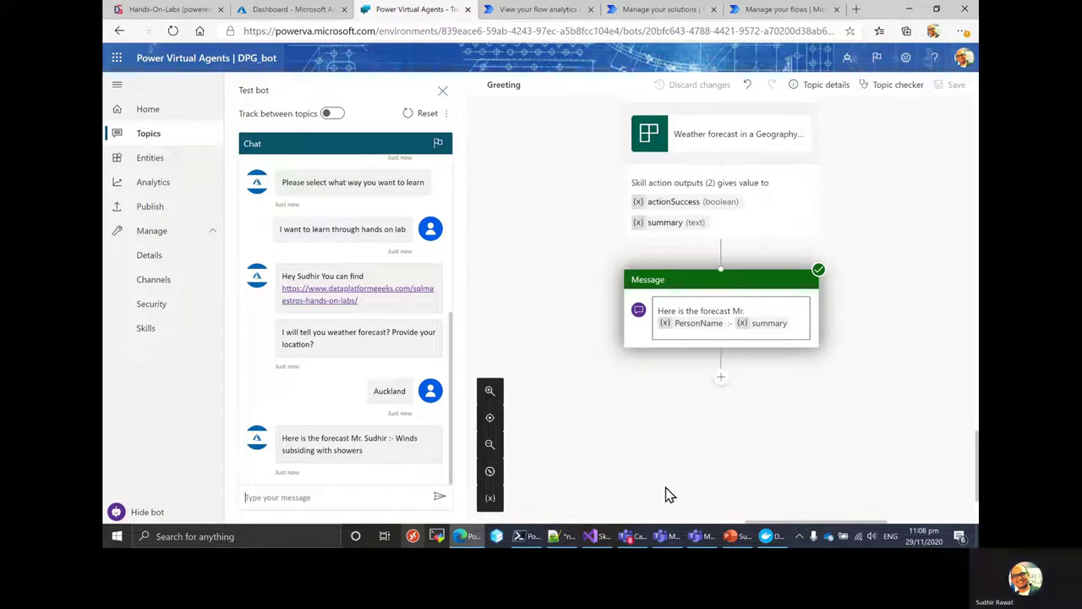
Step: Switch to Visual Studio and PowerShell to examine the weather skill's source code and its deployment script run
left_click(596, 536)
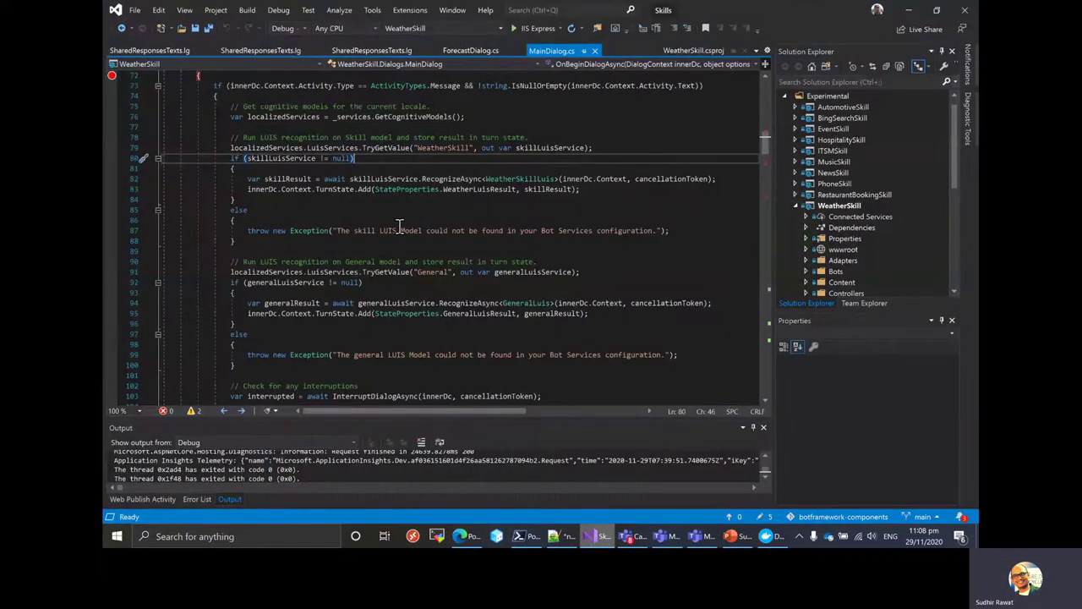
left_click(399, 230)
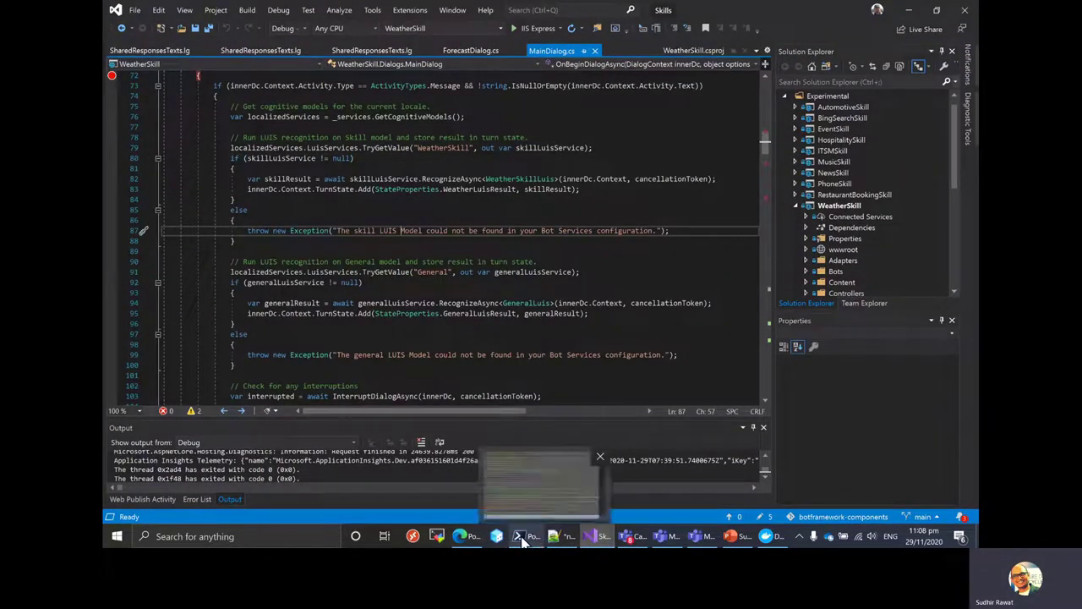
left_click(532, 486)
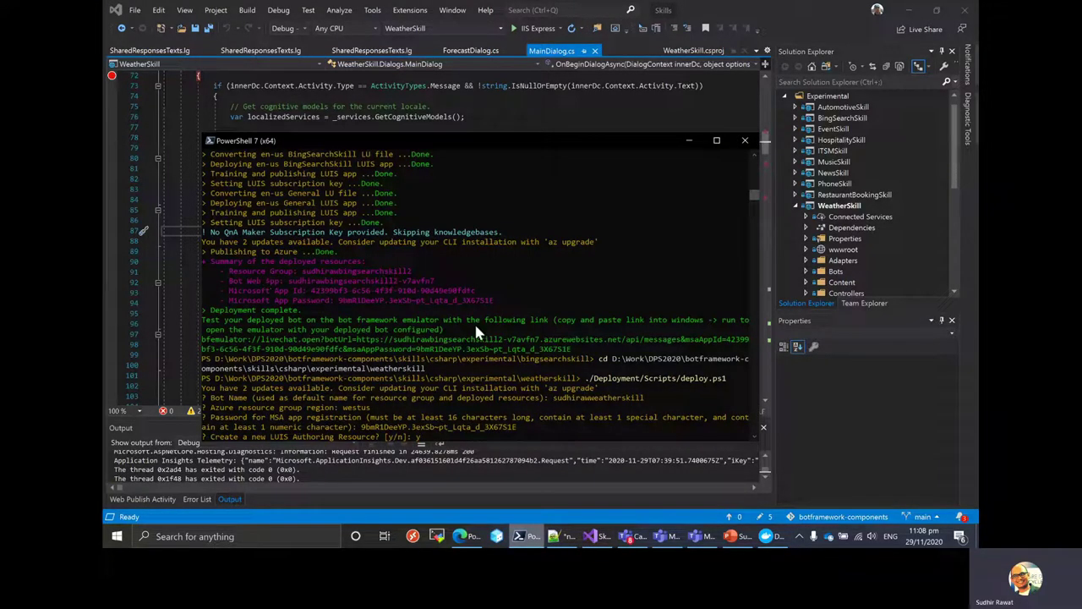
left_click(533, 541)
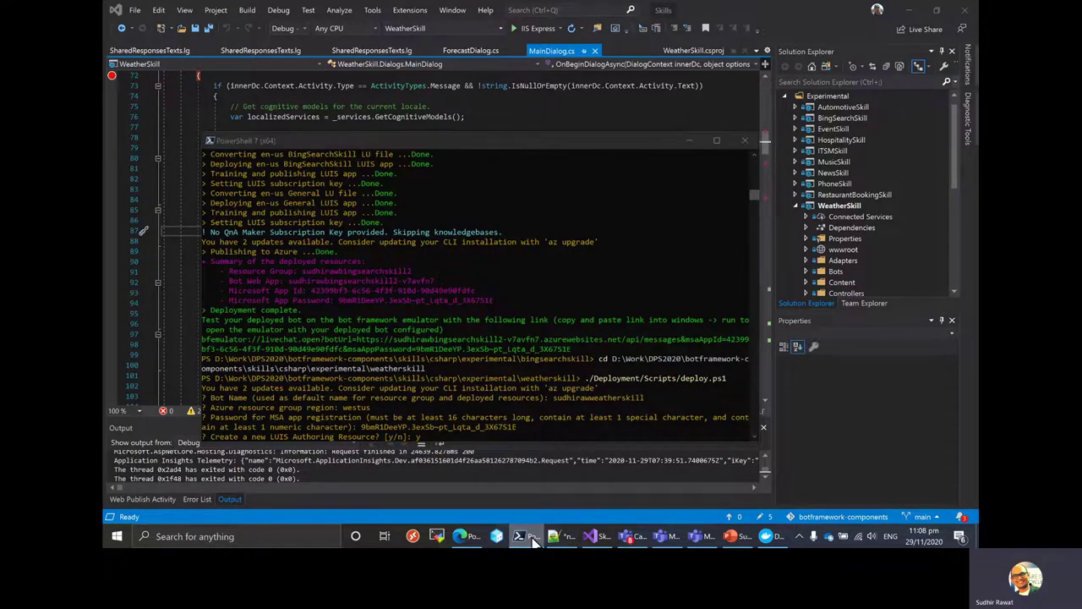
left_click(905, 9)
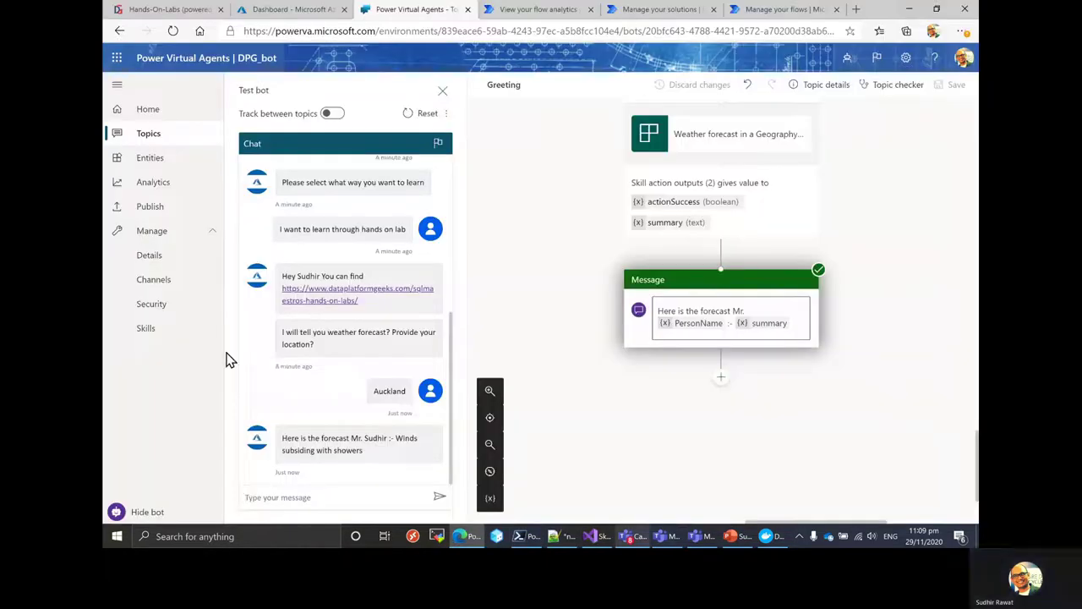
Step: Examine the Weather Skill's details and manifest among the bot's skills in Power Virtual Agents
left_click(152, 341)
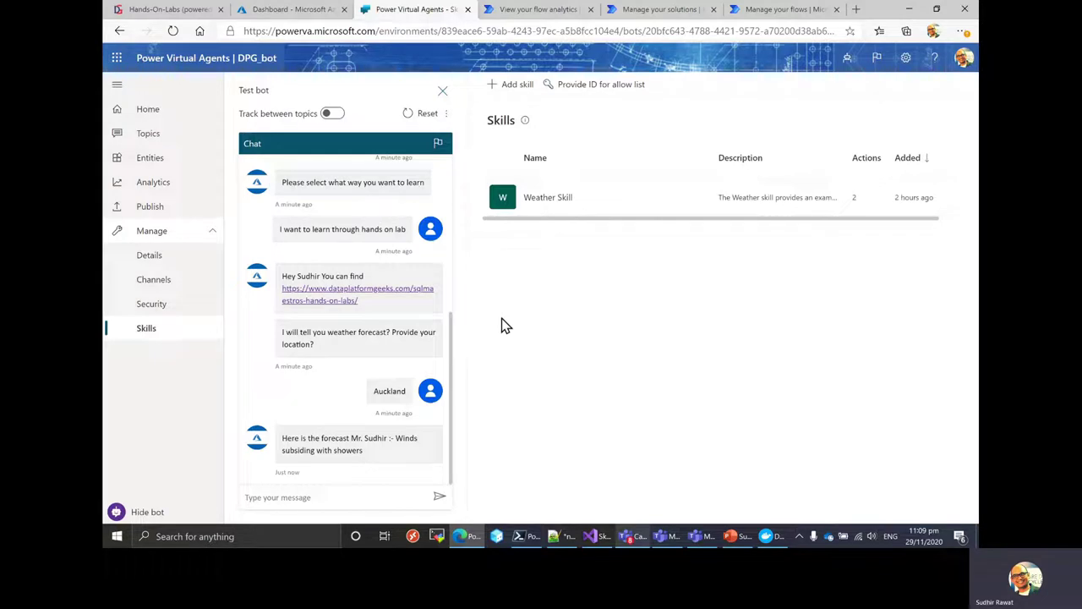
left_click(548, 200)
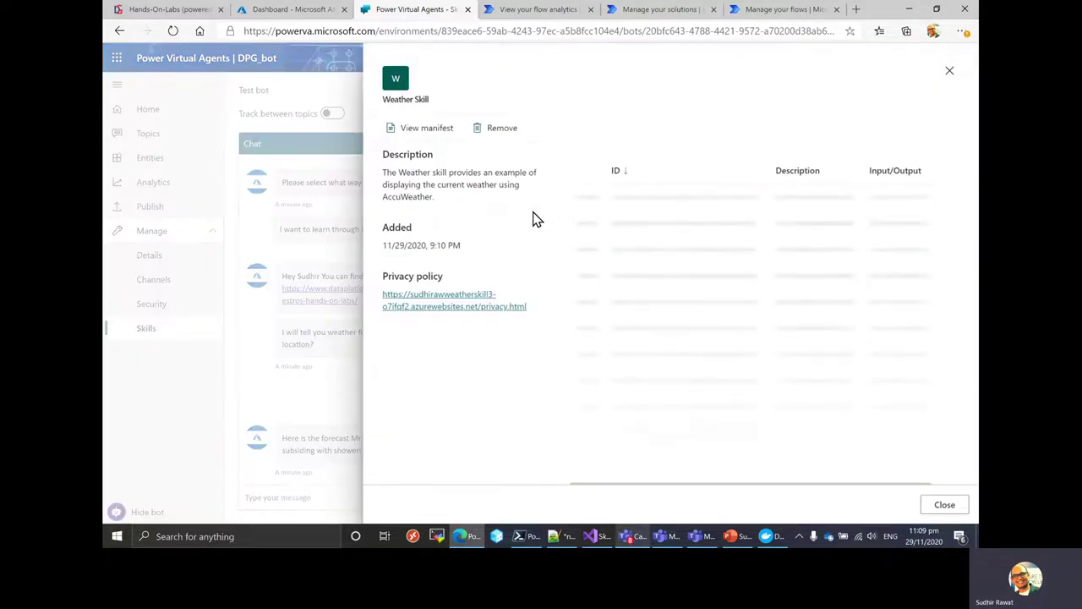
left_click(415, 128)
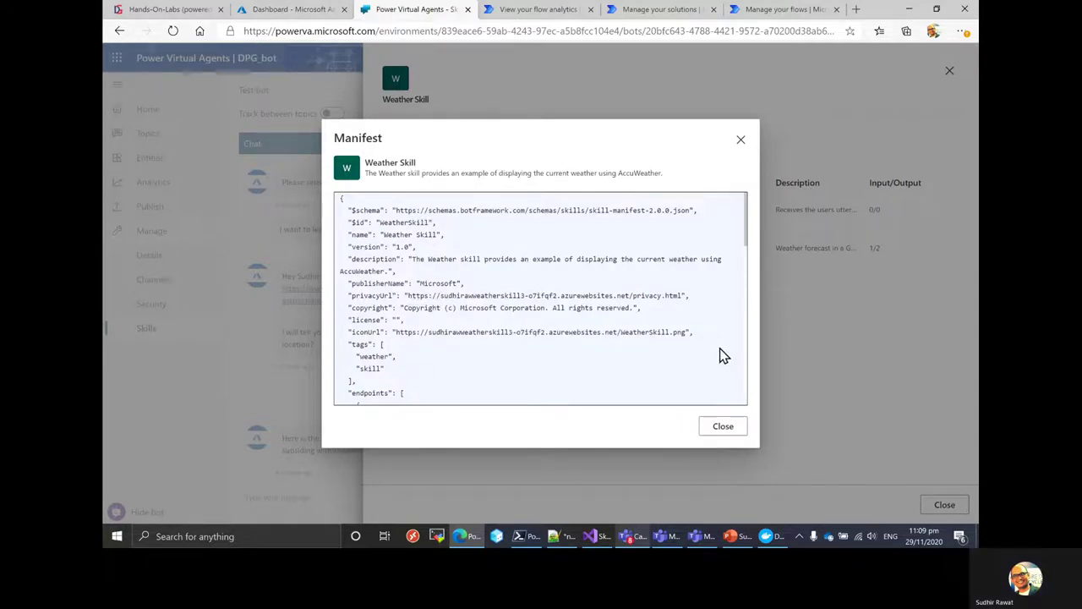
scroll(745, 244, "down", 2)
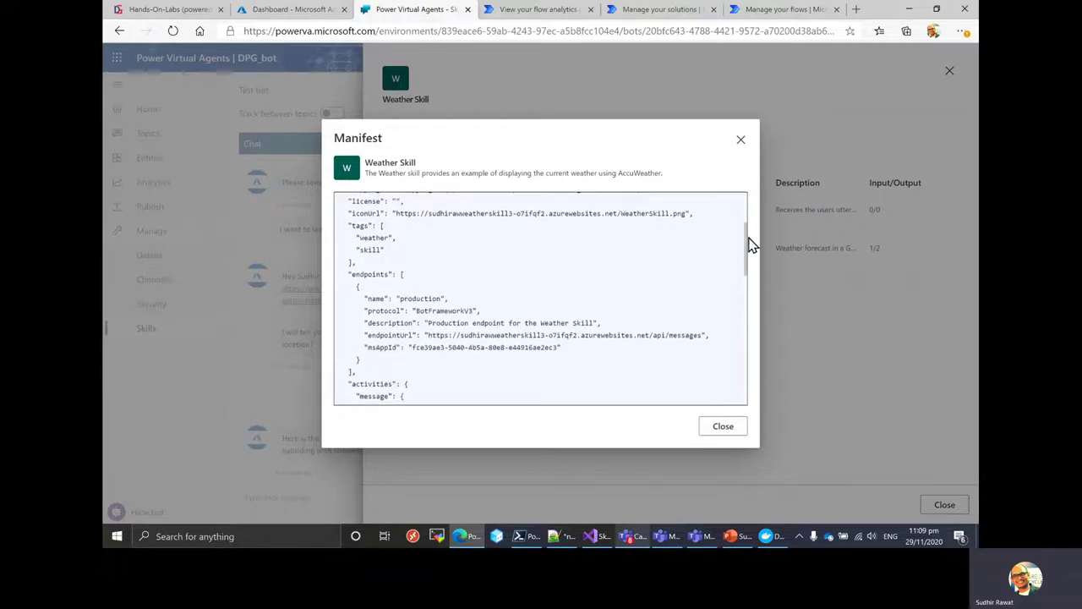
left_click(739, 139)
left_click(944, 505)
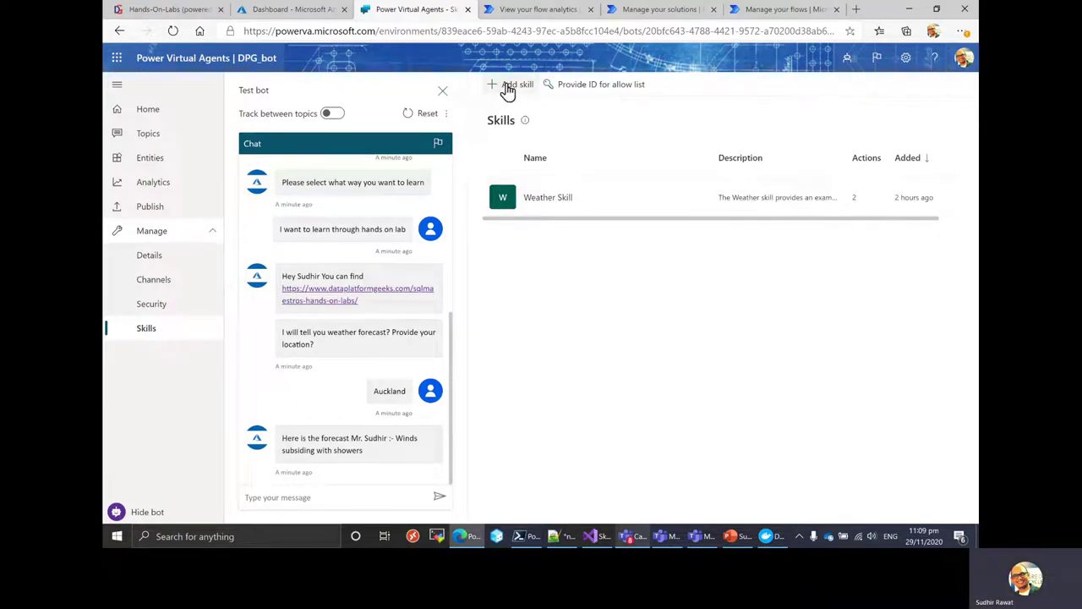
Step: Start adding a skill to the bot and copy the weather skill's manifest-1.0.json URL from the Notepad++ notes
left_click(509, 85)
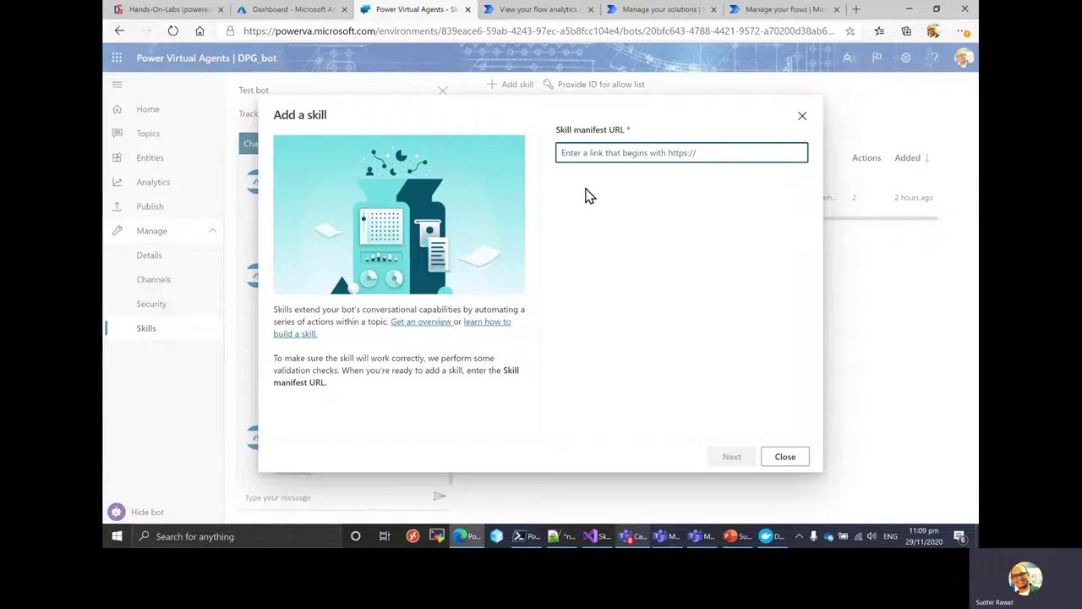
left_click(559, 536)
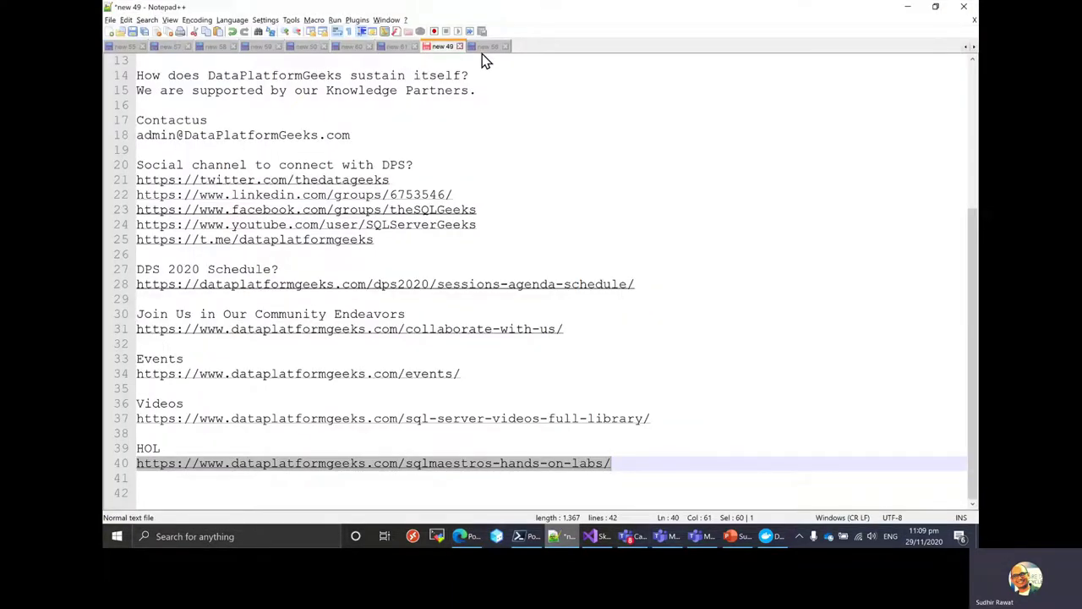
left_click(490, 46)
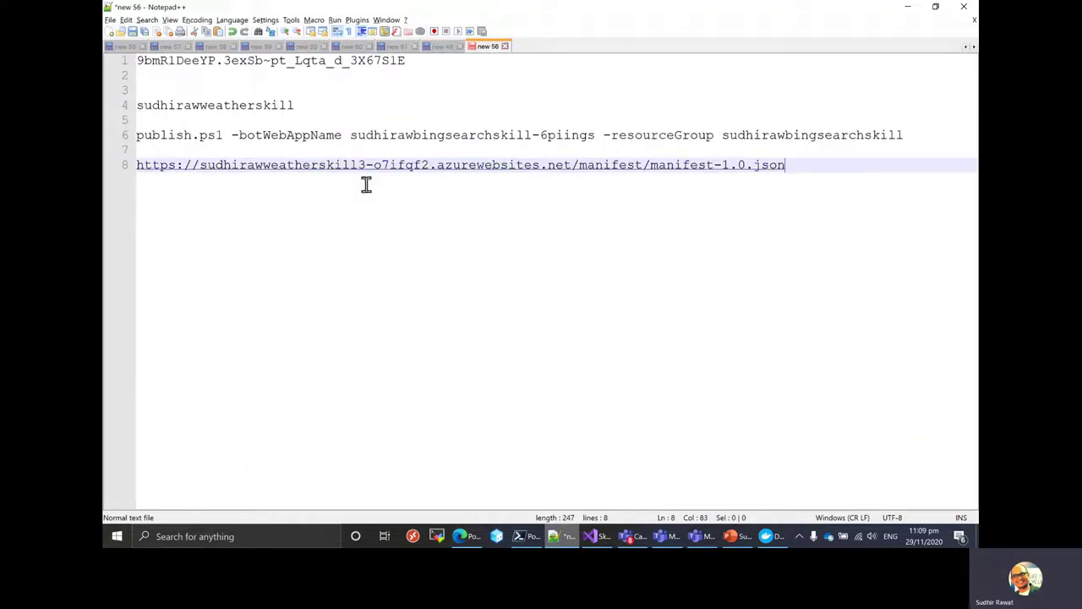
left_click(144, 157, "shift")
left_click(135, 163, "shift")
key("ctrl+c")
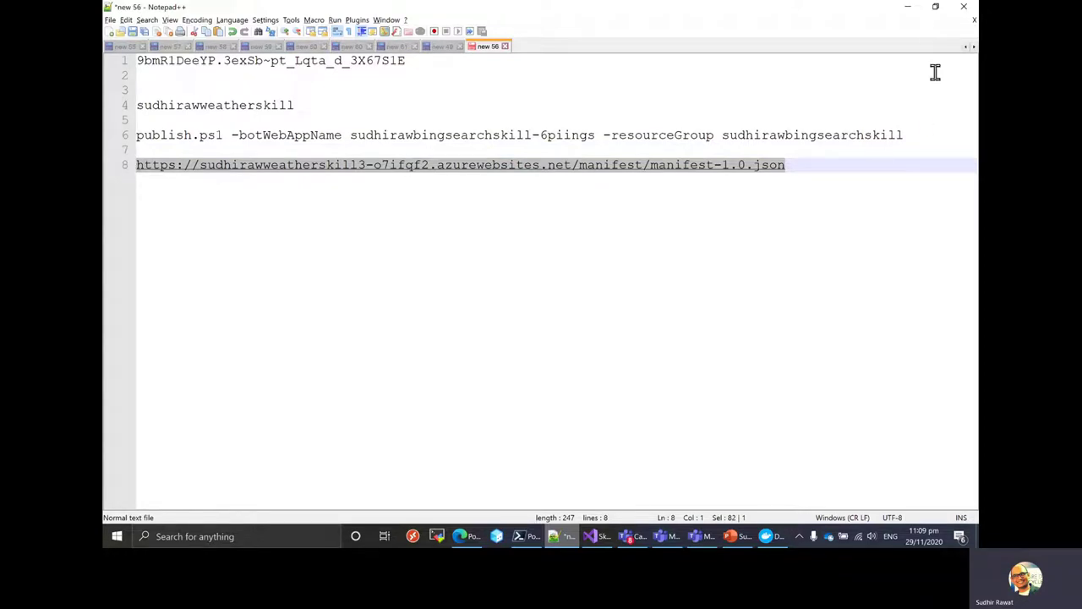
Step: Return to Power Virtual Agents and try to add the skill using the copied manifest URL
left_click(910, 7)
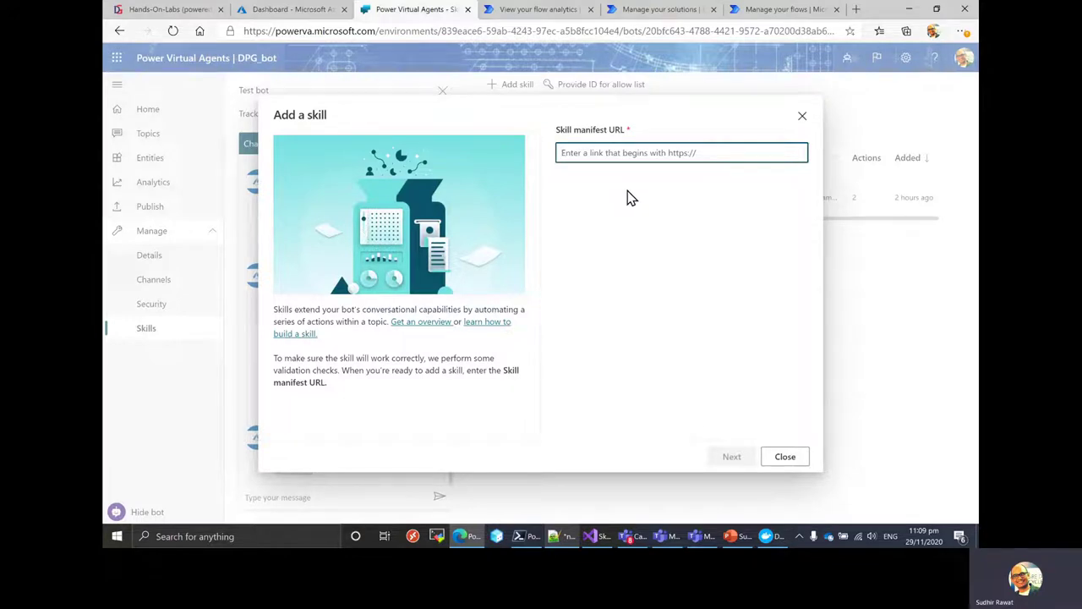
left_click(561, 538)
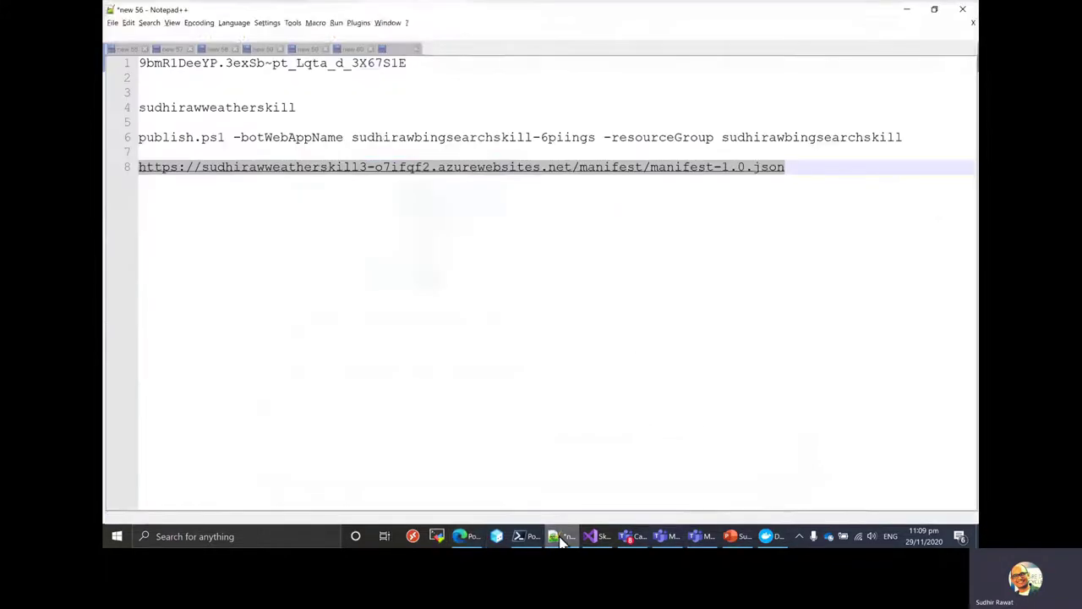
left_click(561, 538)
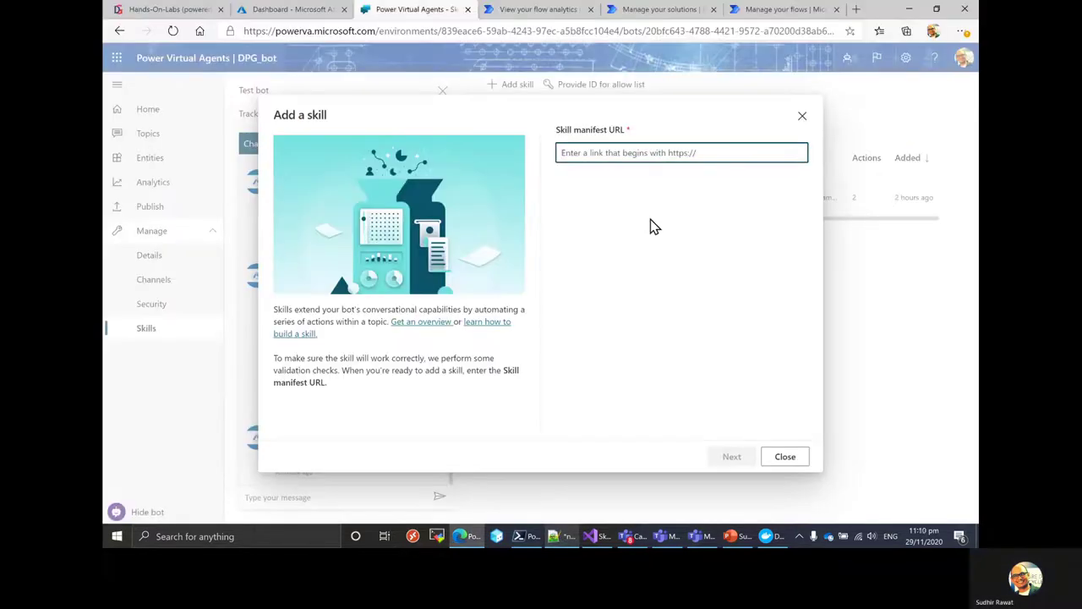
key("ctrl+v")
left_click(734, 460)
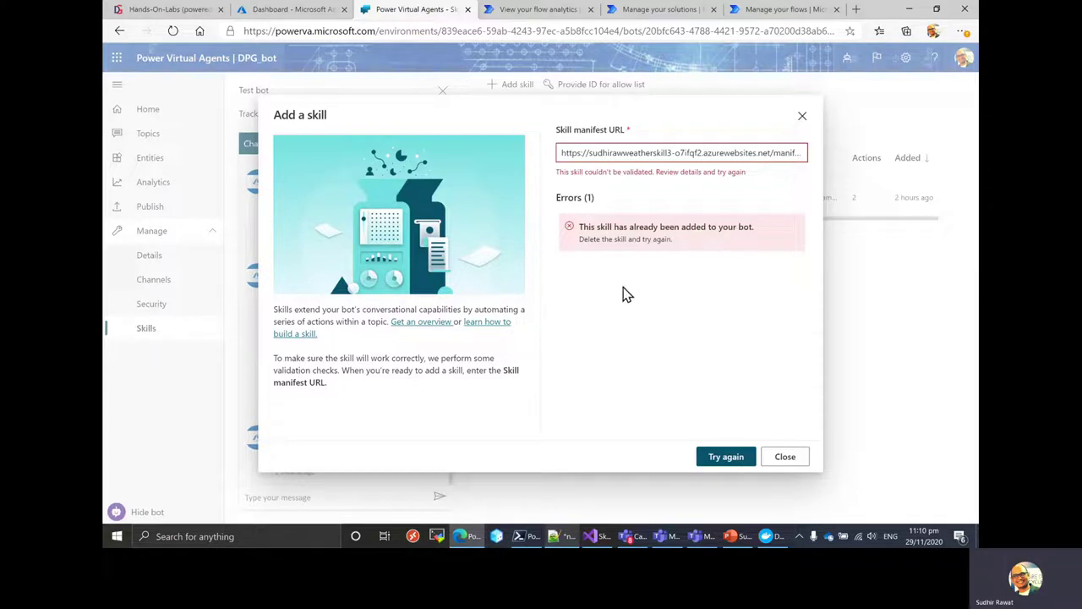
Step: Dismiss the skill registration and examine the bot's Analytics summary and customer satisfaction reports
left_click(784, 457)
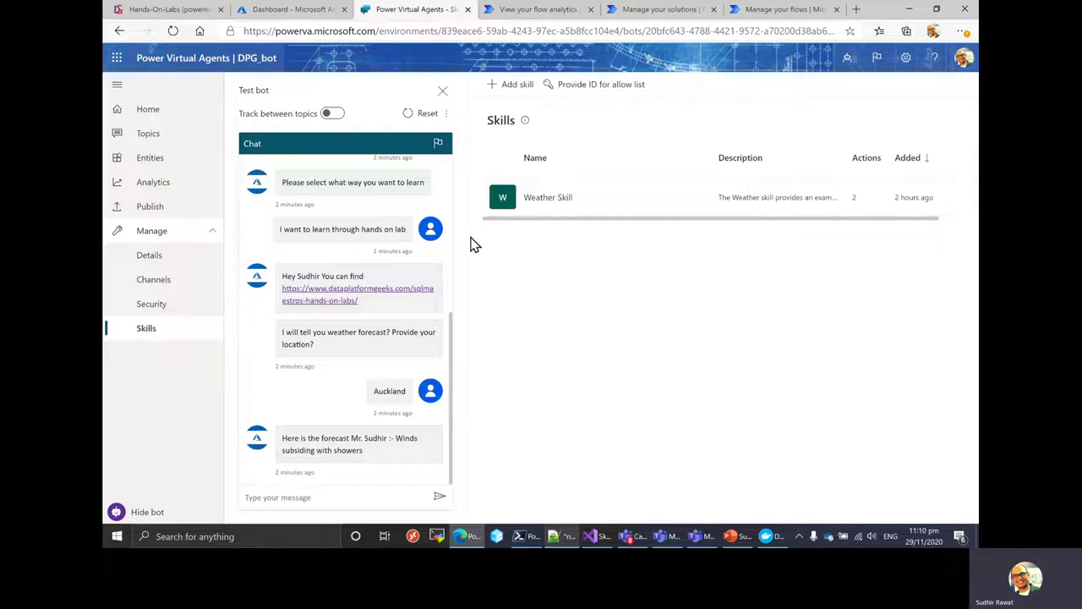
scroll(418, 218, "up", 1)
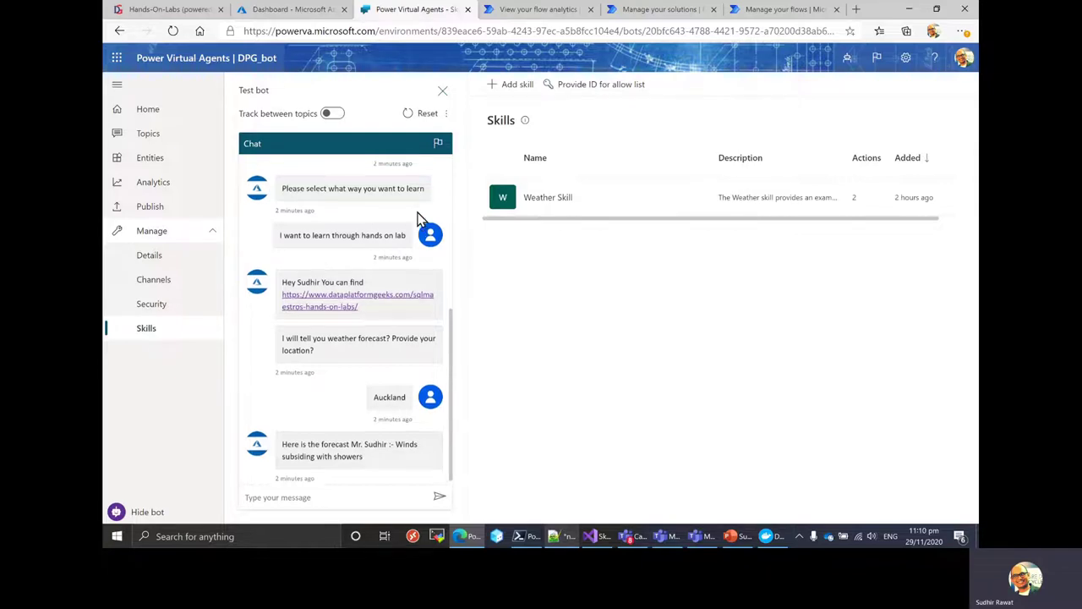
left_click(152, 188)
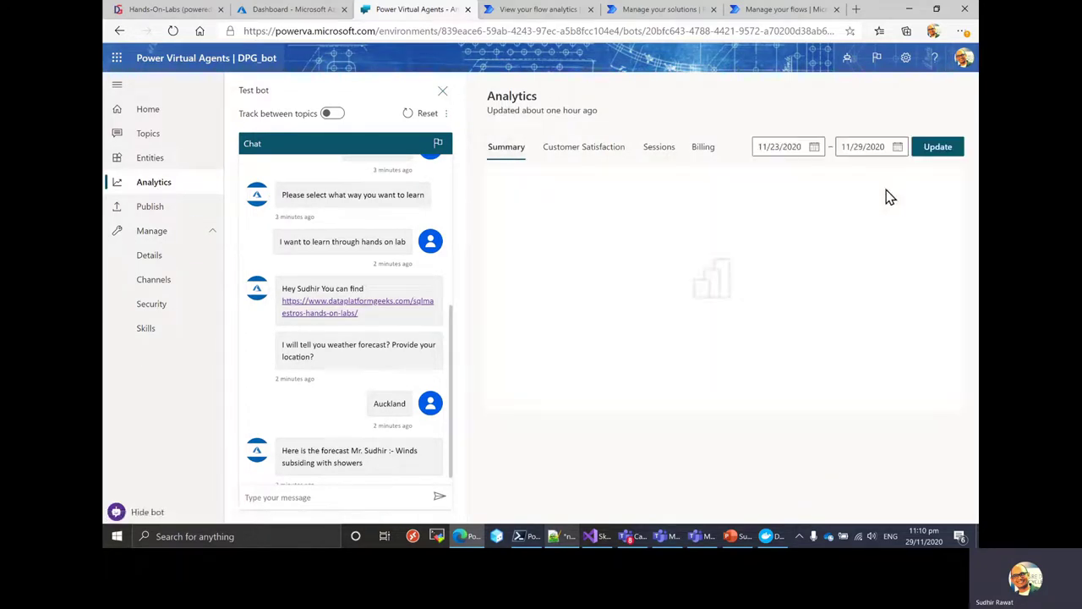
left_click(505, 150)
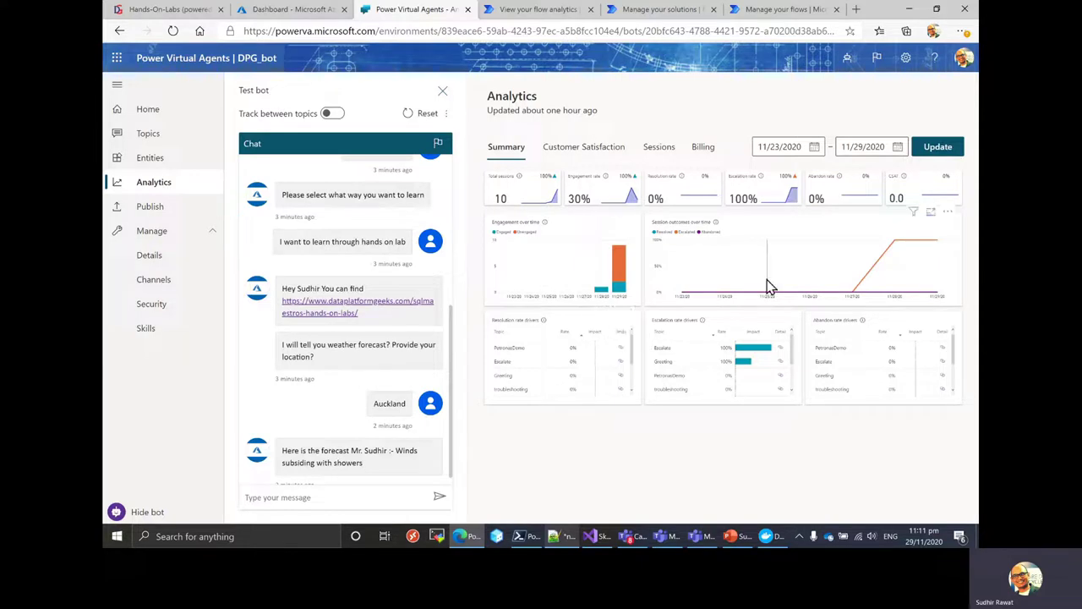
left_click(585, 149)
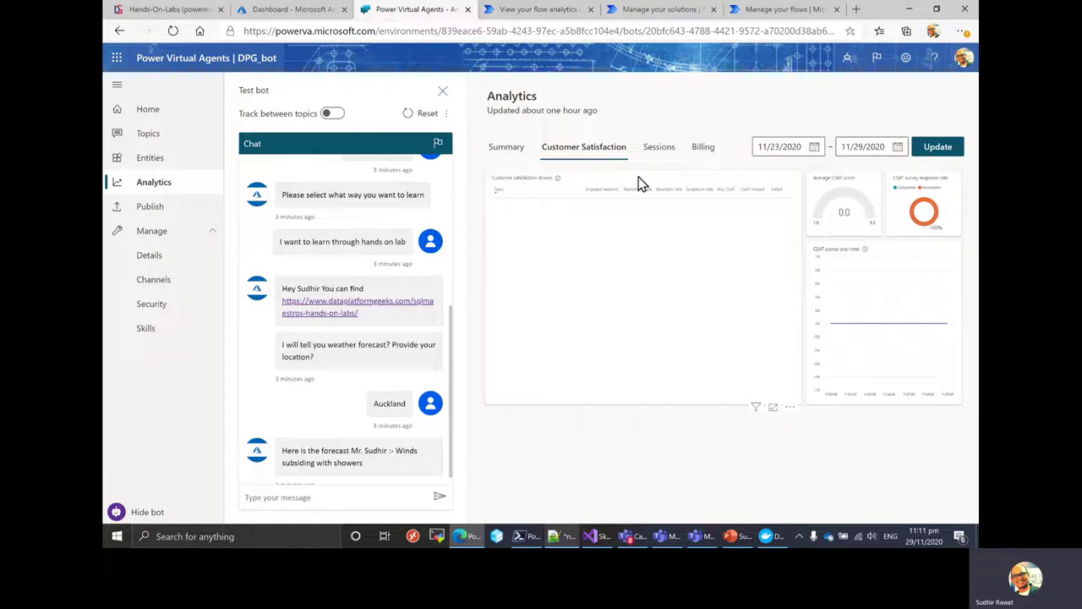
scroll(428, 254, "up", 1)
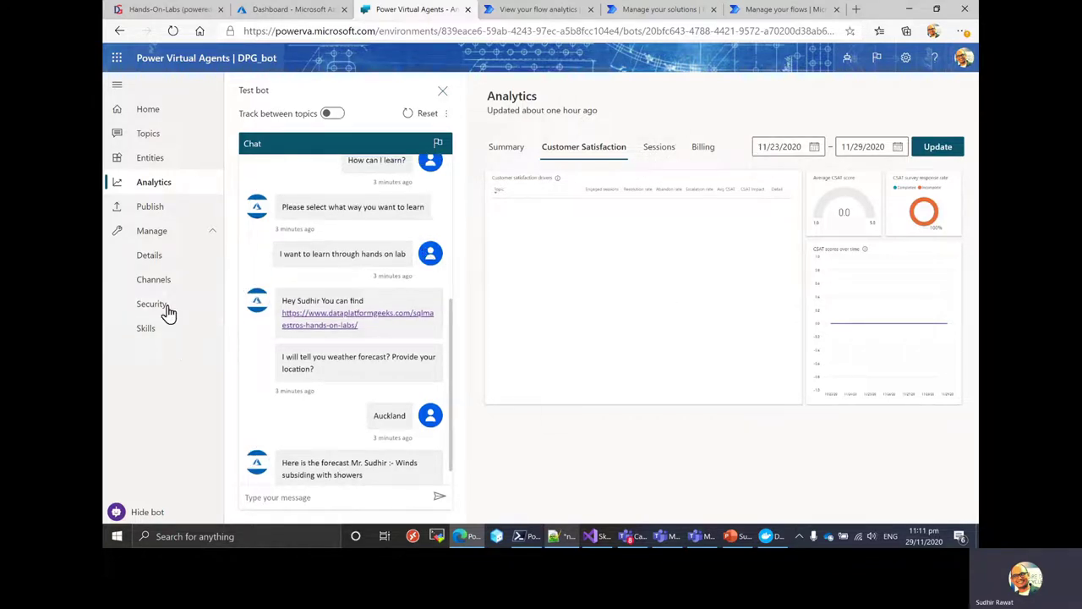
Step: Examine the bot's name and icon settings on its Details page
left_click(159, 266)
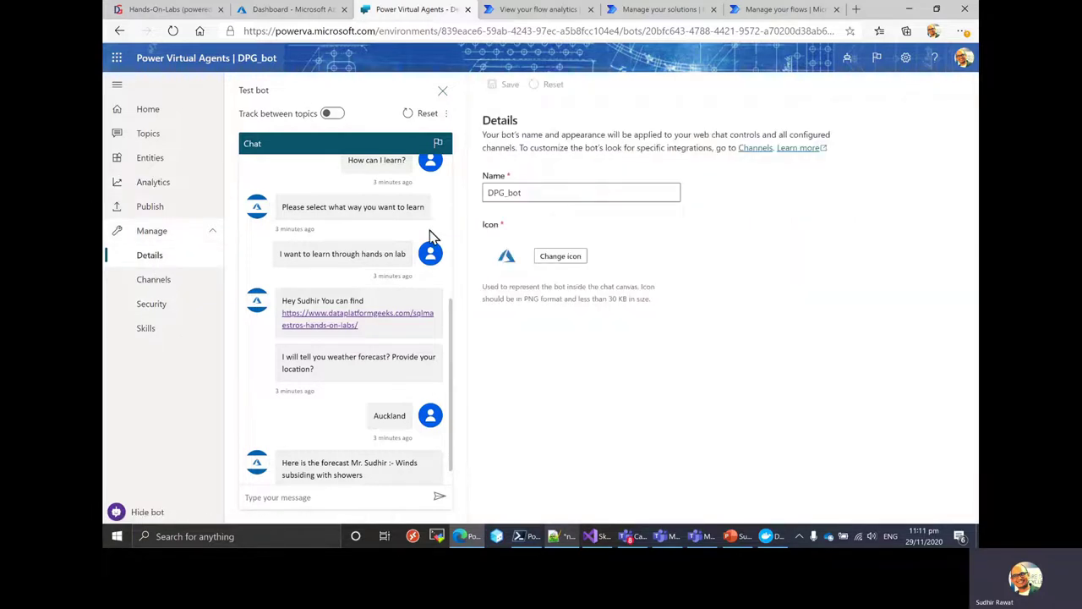
left_click(534, 193)
left_click(728, 266)
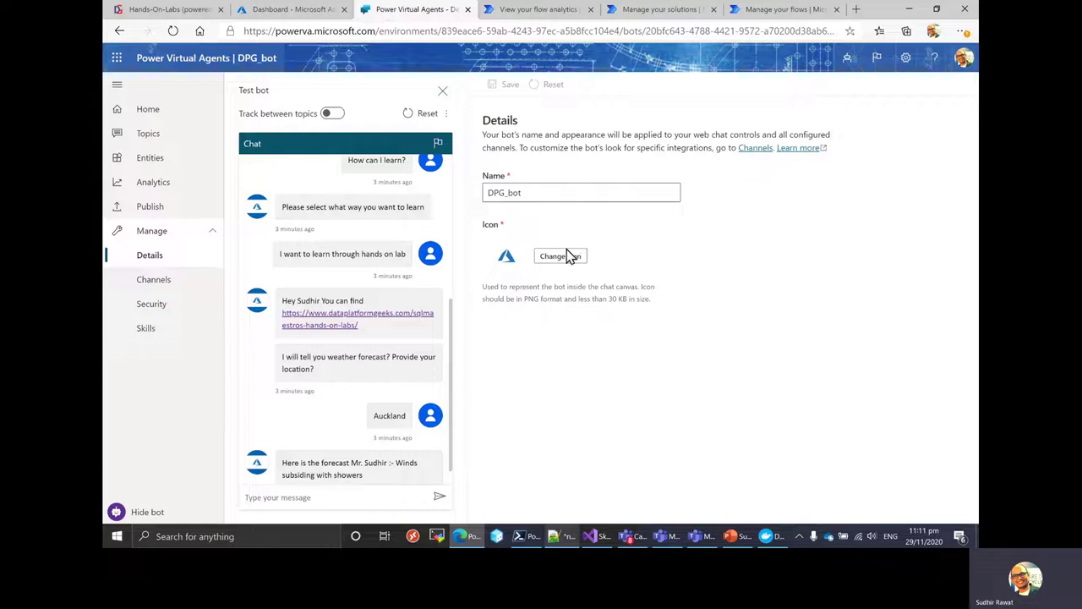
left_click(149, 211)
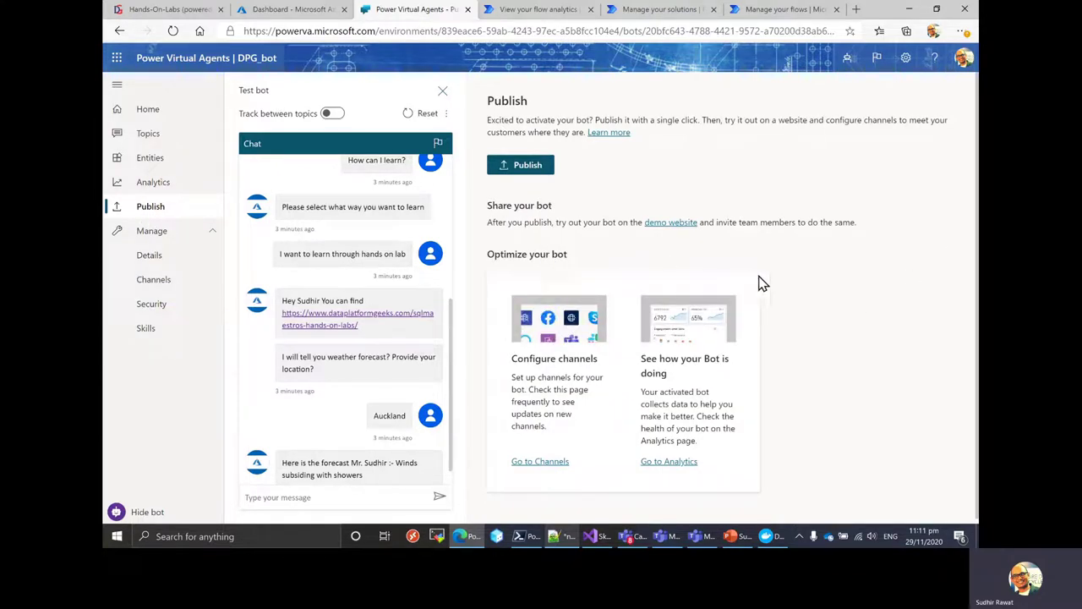
left_click(521, 170)
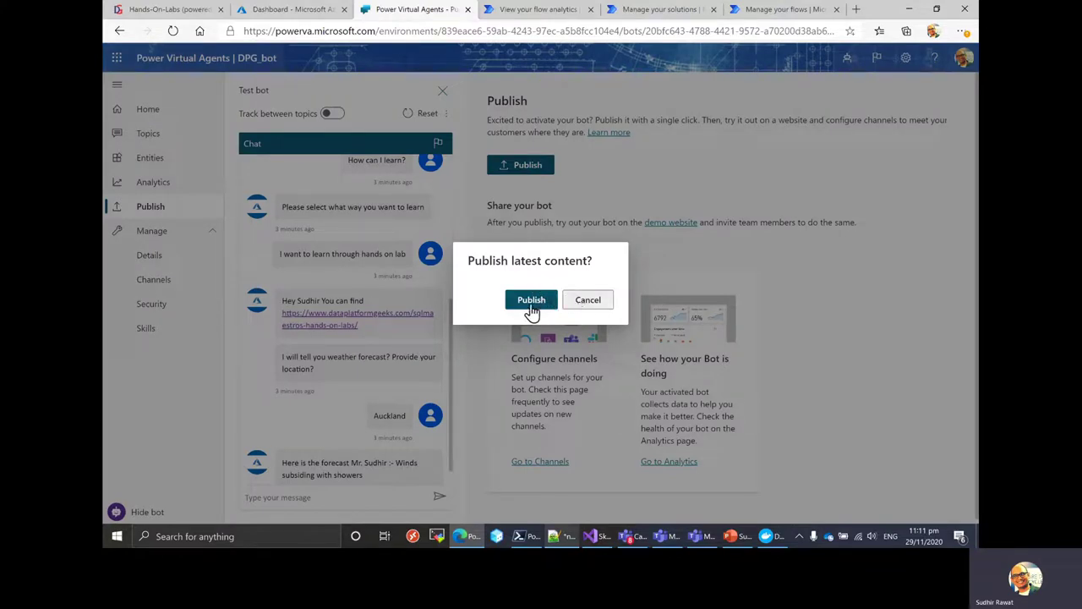
left_click(580, 307)
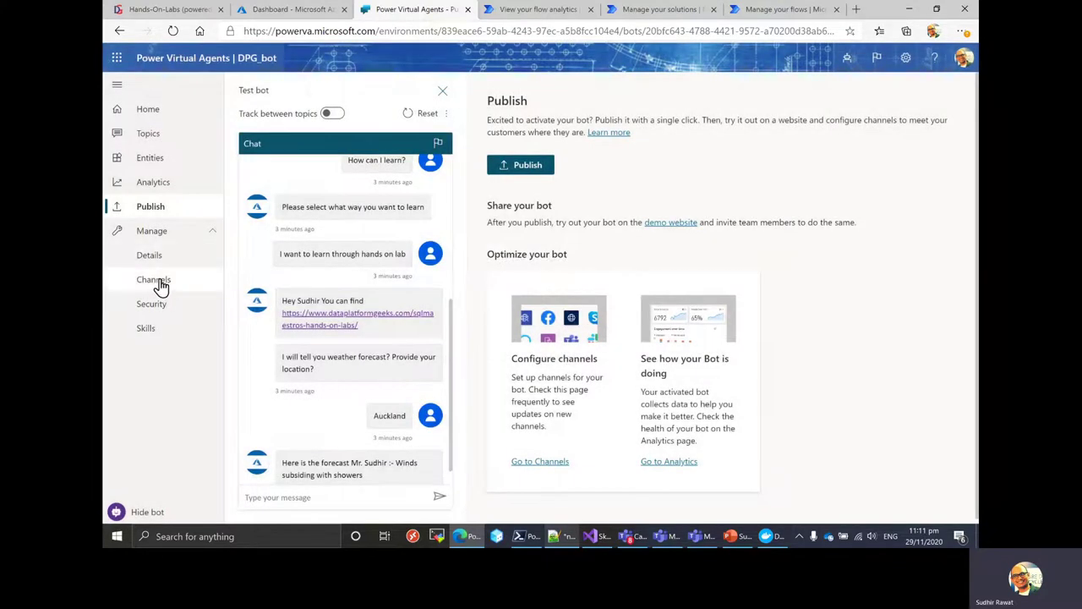
Step: Save the Demo website channel with its default welcome message and conversation starters, and copy its sharing link
left_click(157, 284)
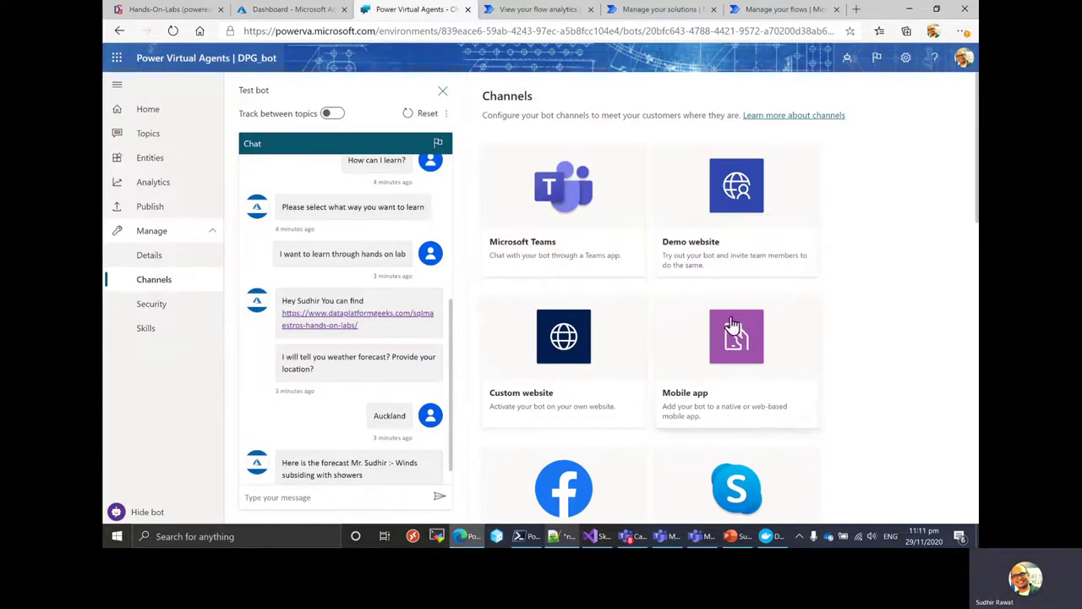
left_click(764, 207)
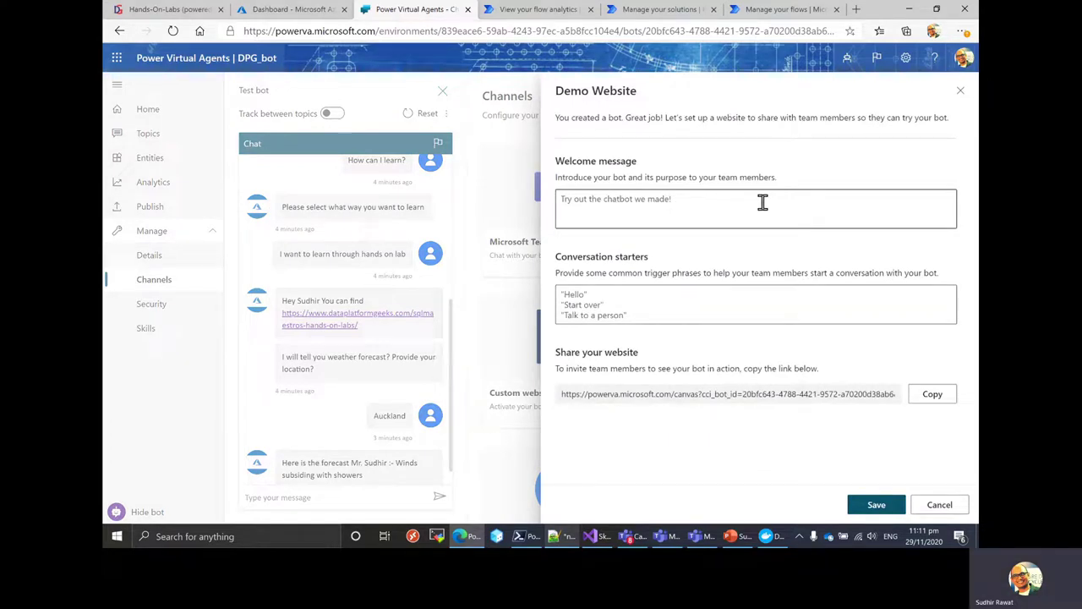
left_click(933, 395)
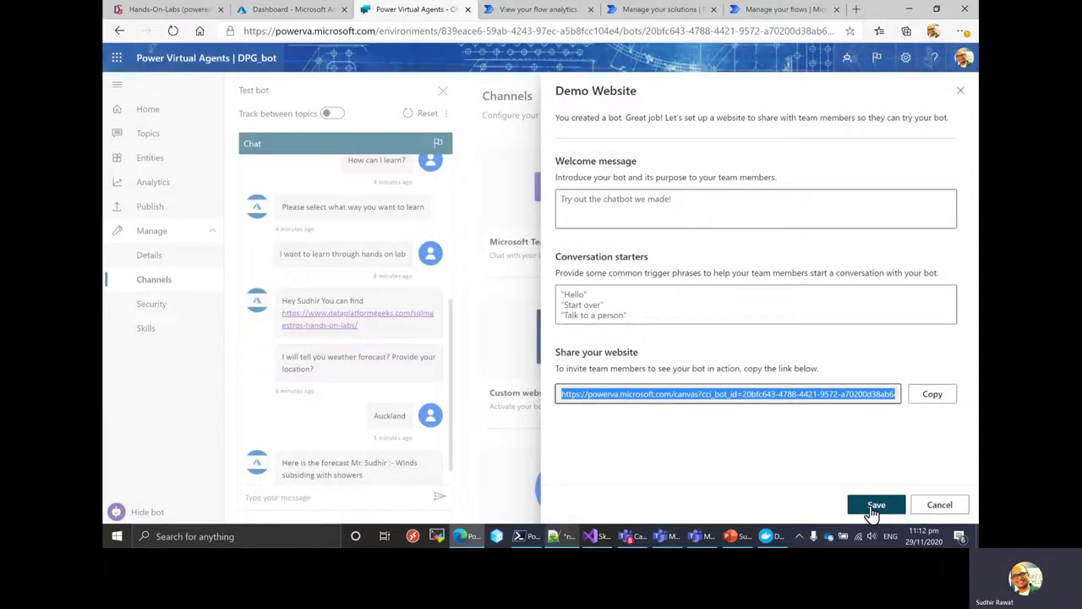
left_click(873, 506)
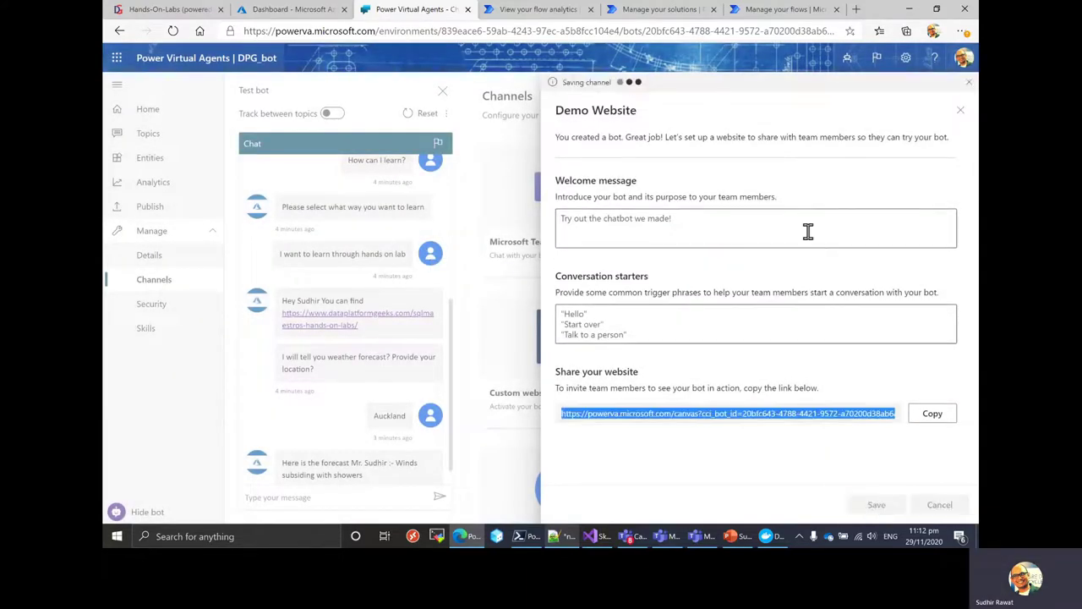
left_click(937, 414)
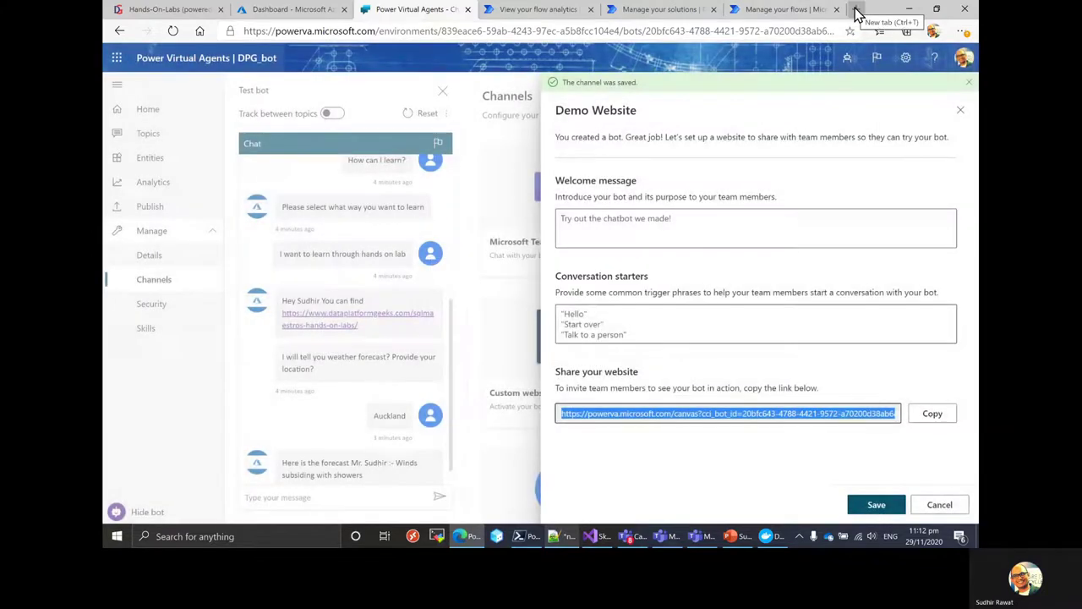
Step: Open the copied demo website link in a new browser tab and greet the bot with "Hi"
left_click(856, 14)
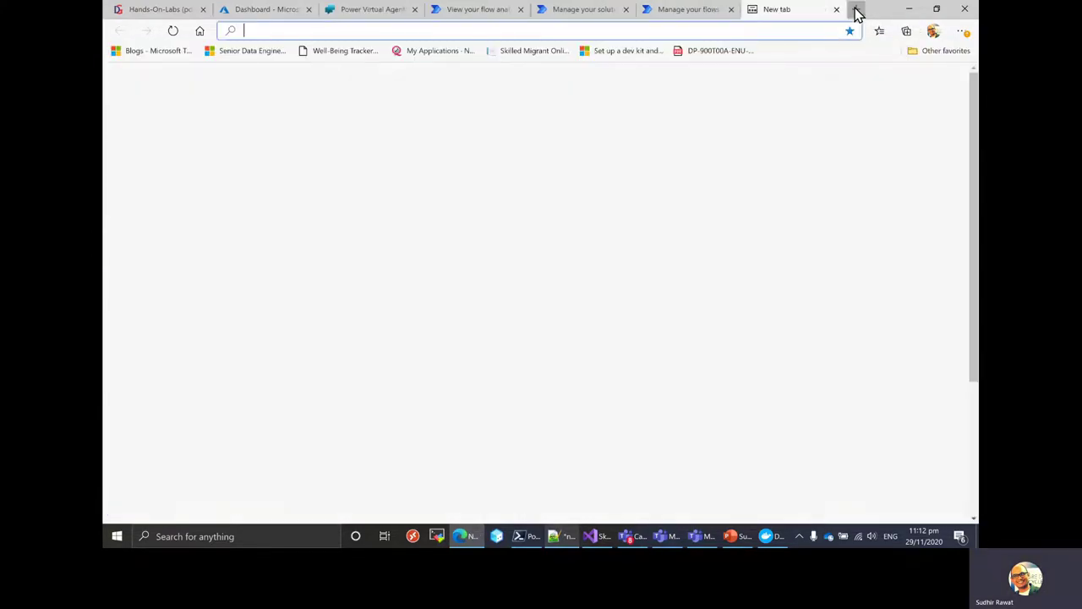
key("ctrl+v")
key("Return")
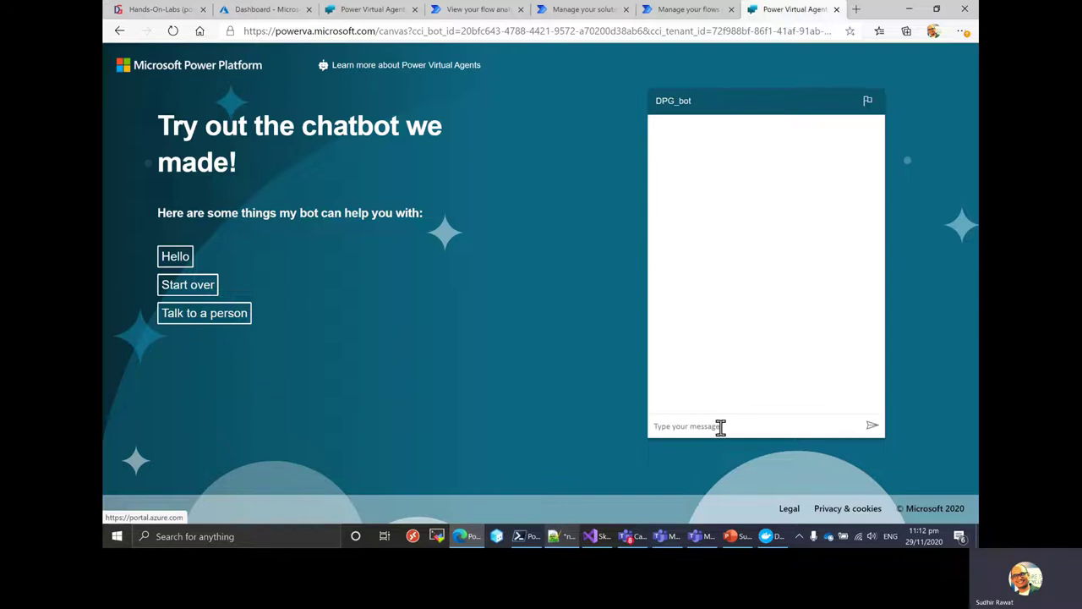
type("Hi")
key("Return")
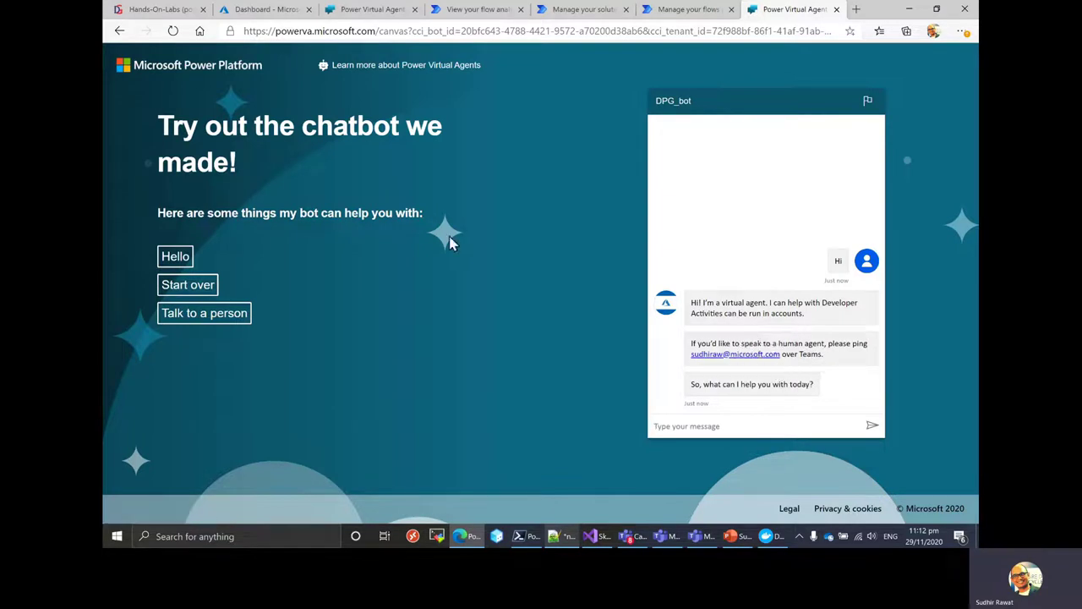
Step: Return to the bot's editing page, leave the Demo Website settings, and publish the bot's latest content
left_click(351, 15)
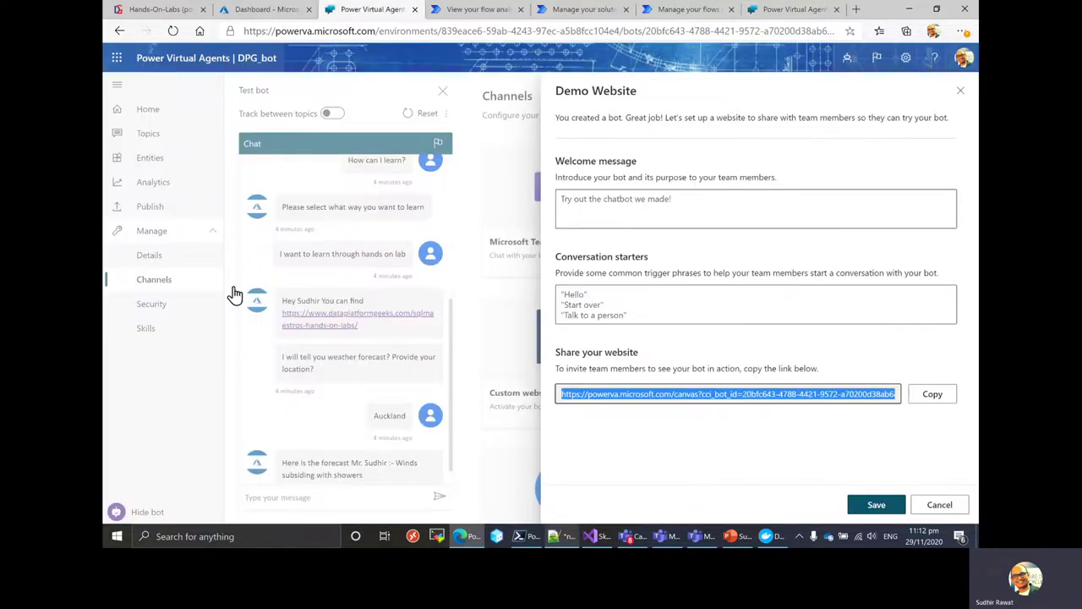
left_click(959, 512)
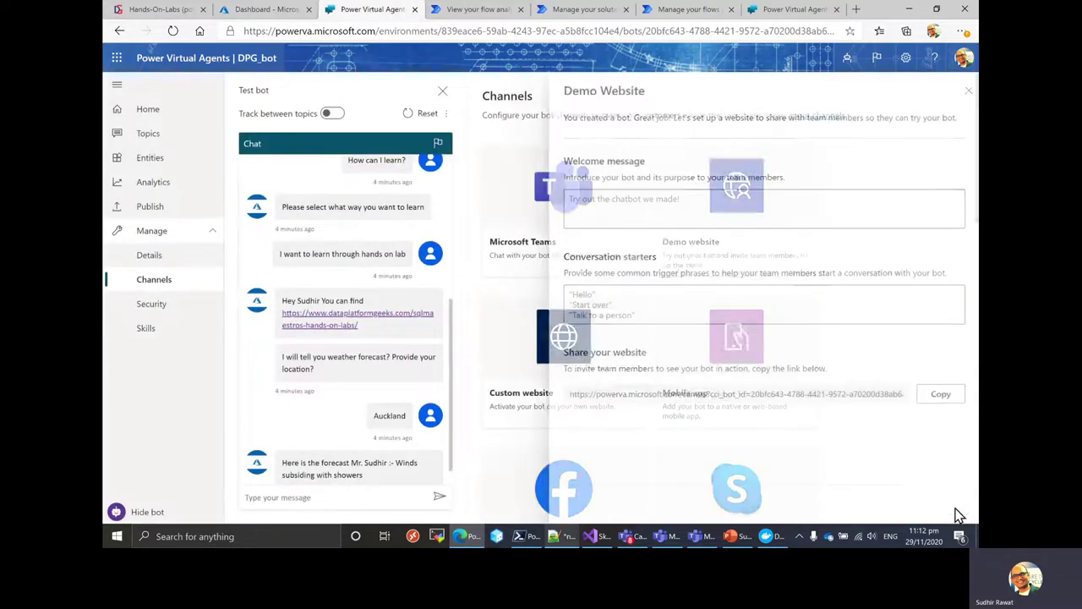
left_click(151, 210)
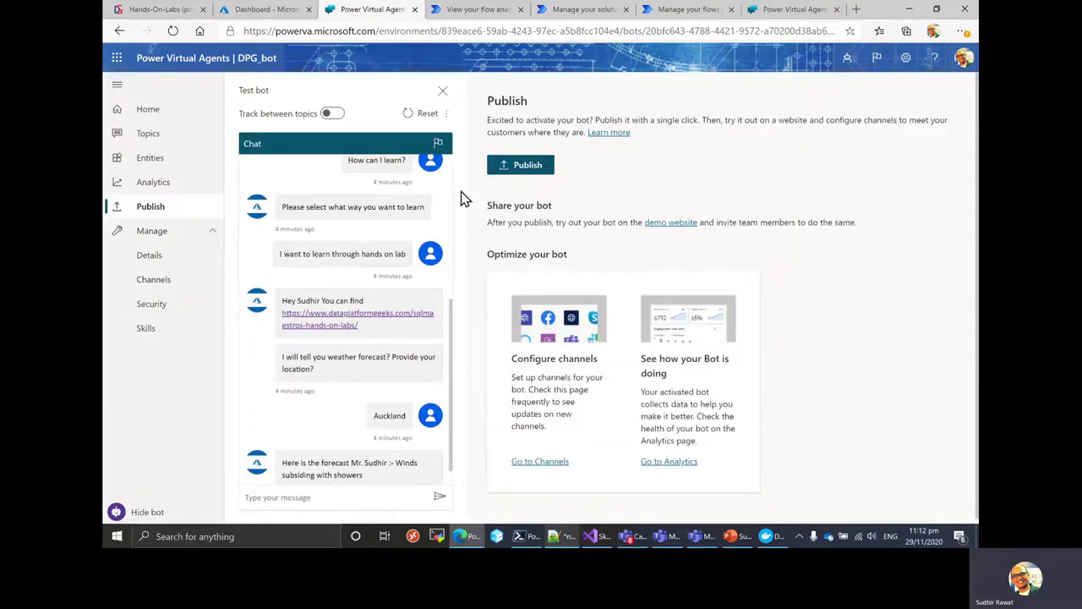
left_click(525, 169)
left_click(532, 301)
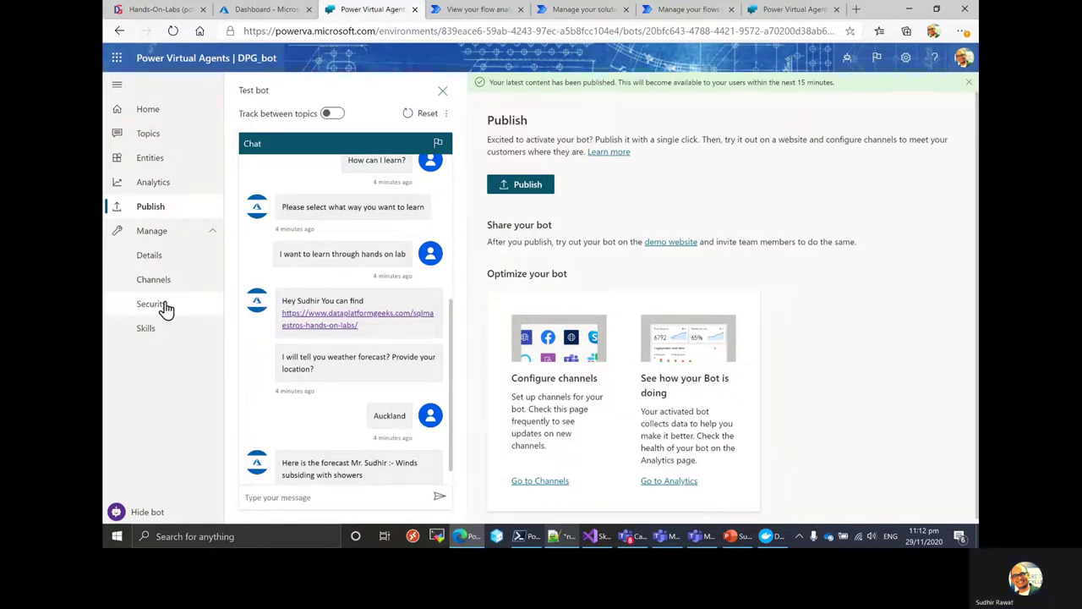
Step: Close the old demo site tab, then copy the Demo website channel's link again and save the channel
left_click(153, 279)
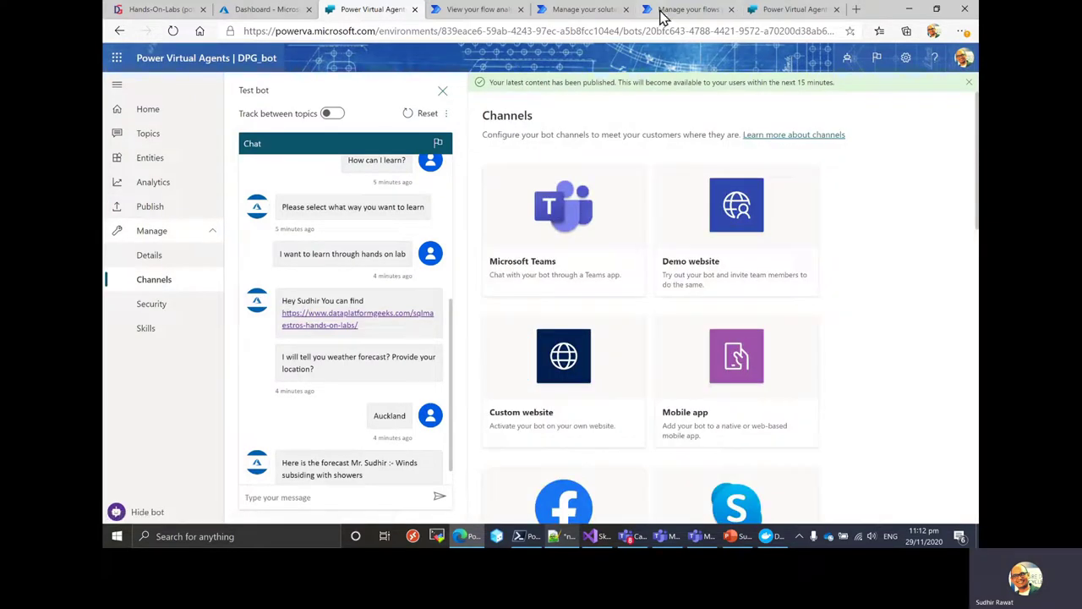
left_click(836, 10)
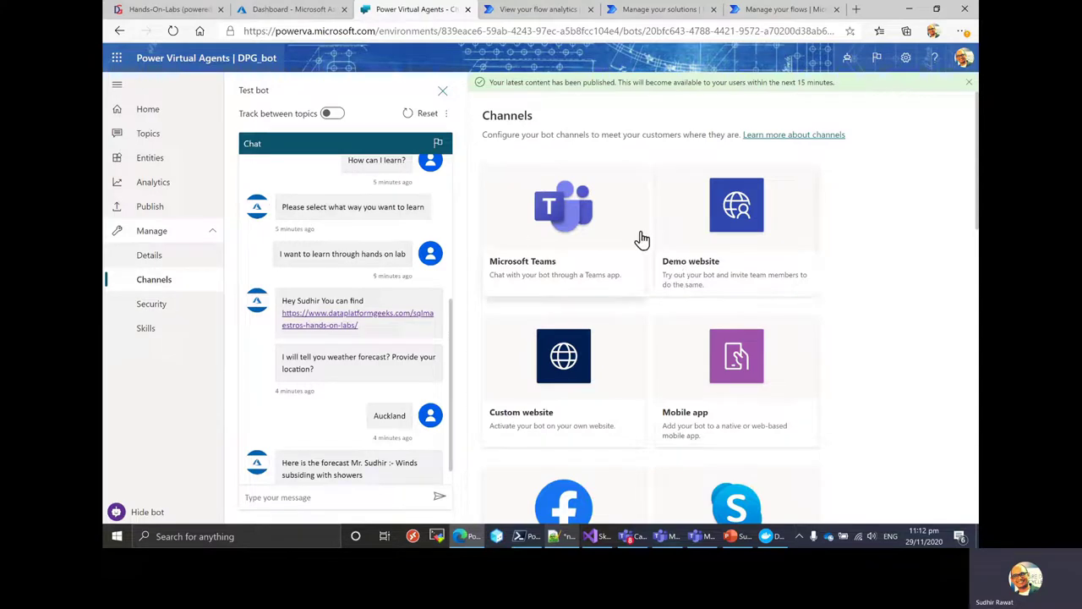
left_click(744, 232)
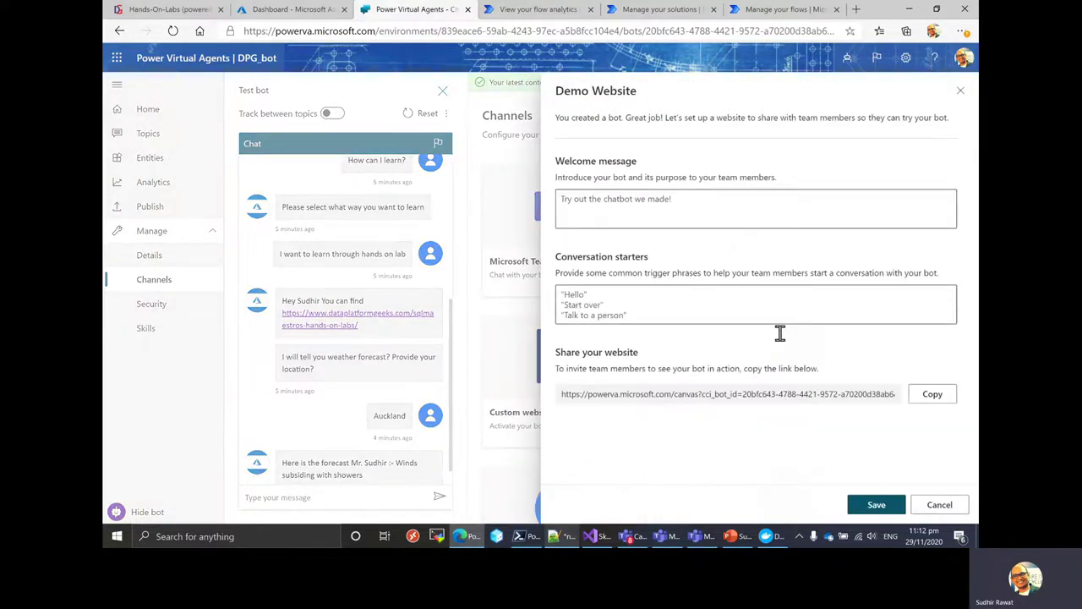
left_click(932, 397)
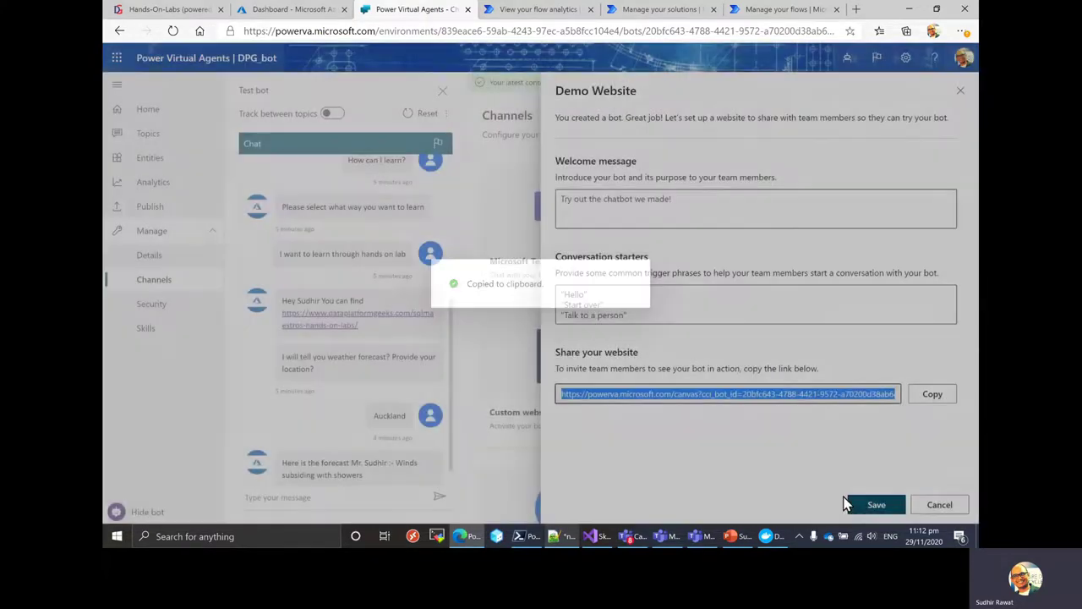
left_click(864, 507)
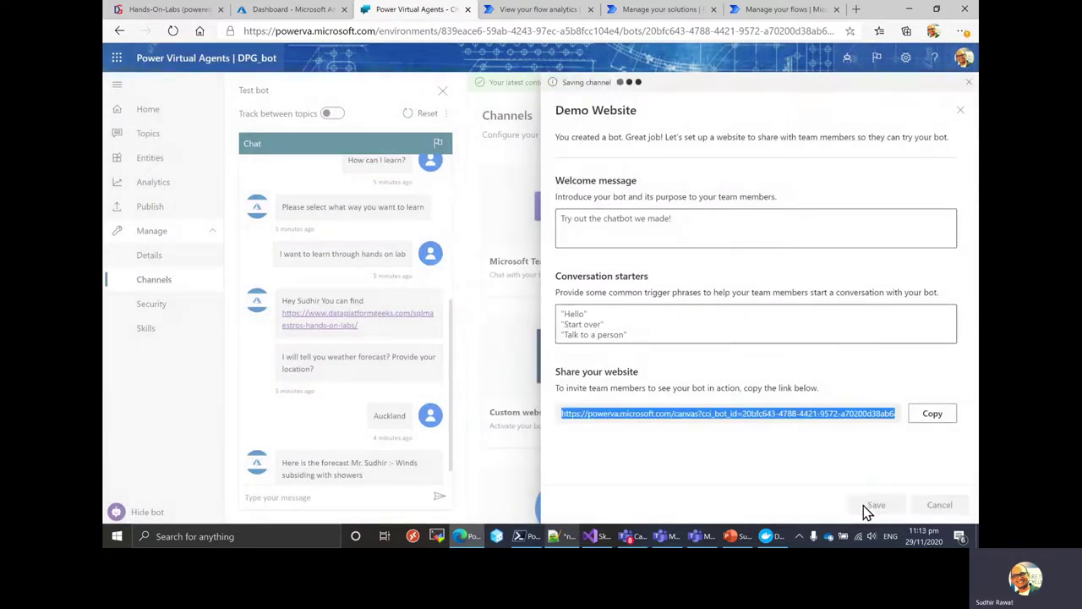
Step: Load the demo website from the copied link in a new browser tab and send "Hi" to the published bot
left_click(857, 12)
key("ctrl+v")
key("Return")
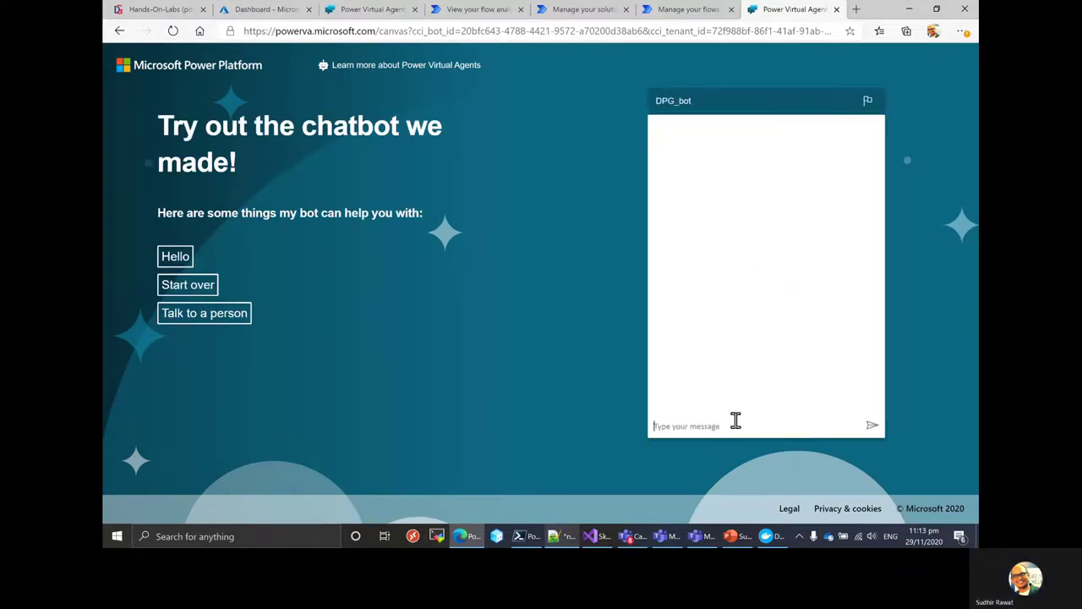
left_click(736, 421)
type("Hi")
key("Return")
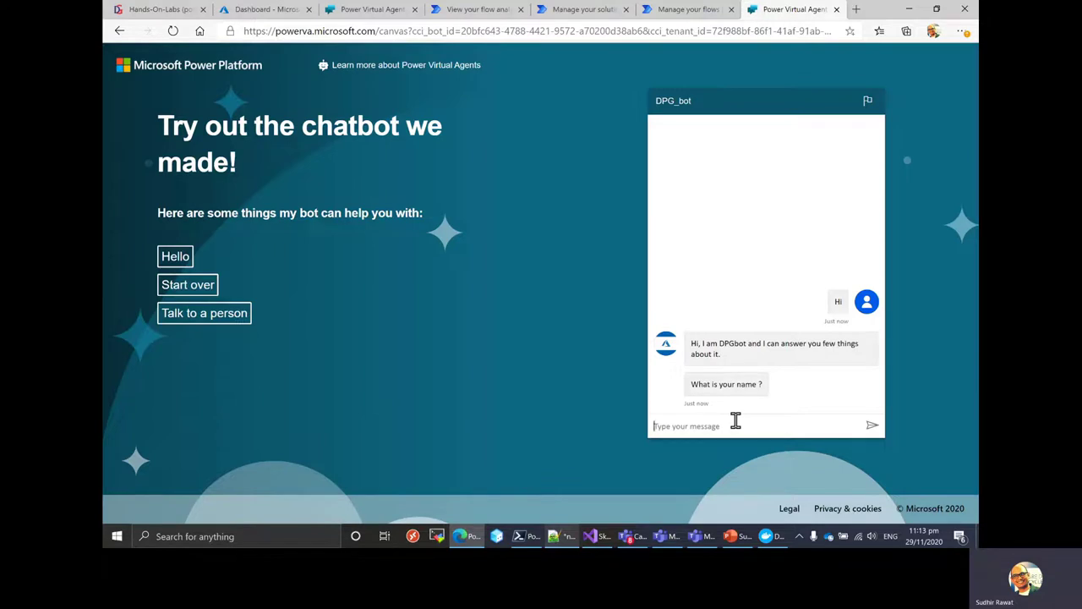
Step: Answer the bot with the user's first name, and choose "How can I learn?" and "I want to learn through hands on lab"
type("Sudhir")
key("Return")
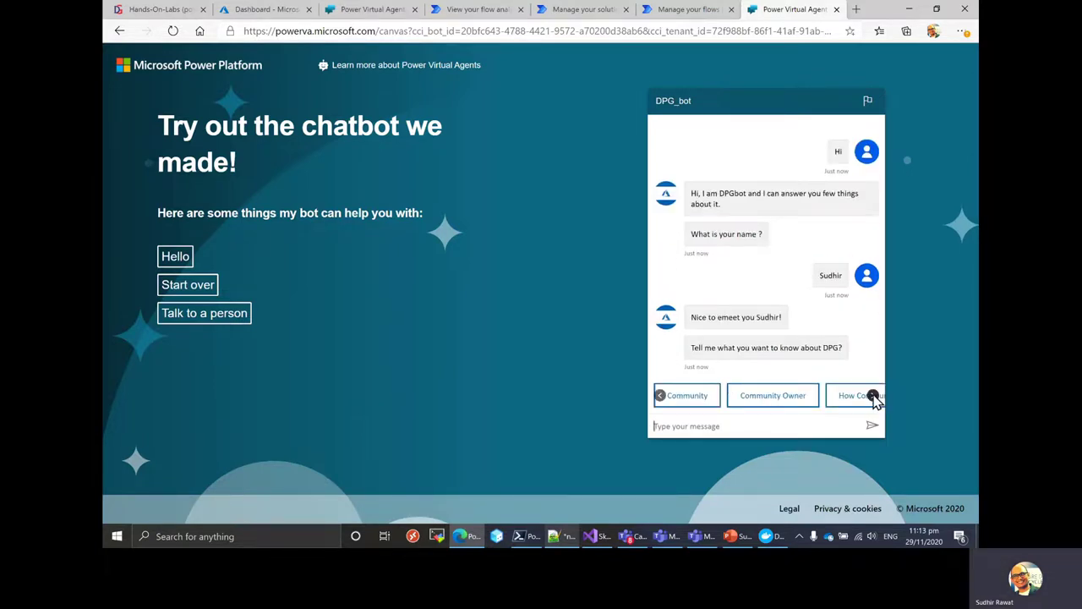
left_click(874, 395)
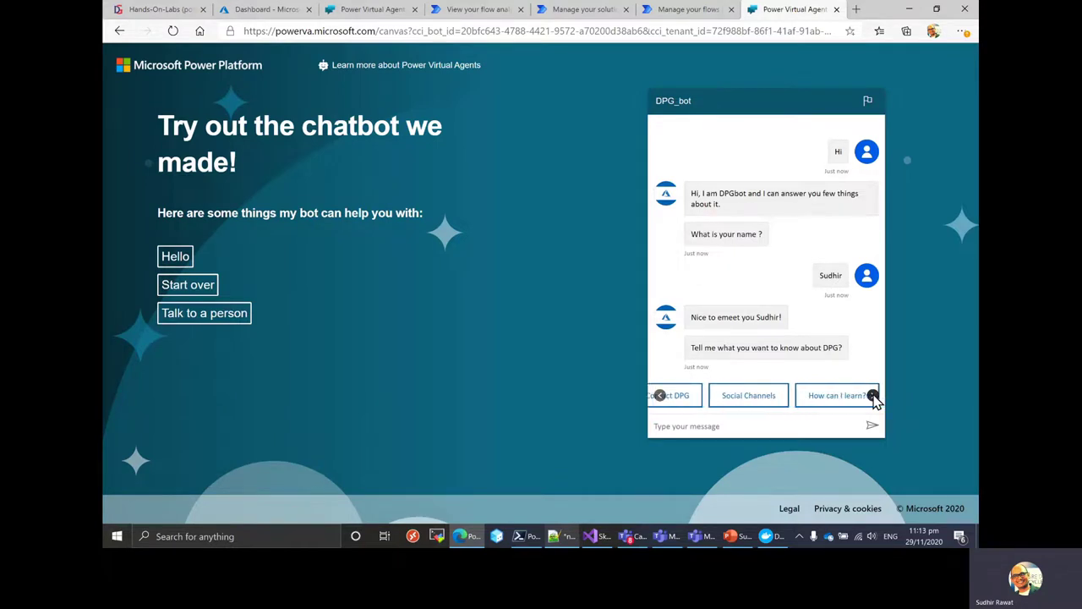
left_click(833, 397)
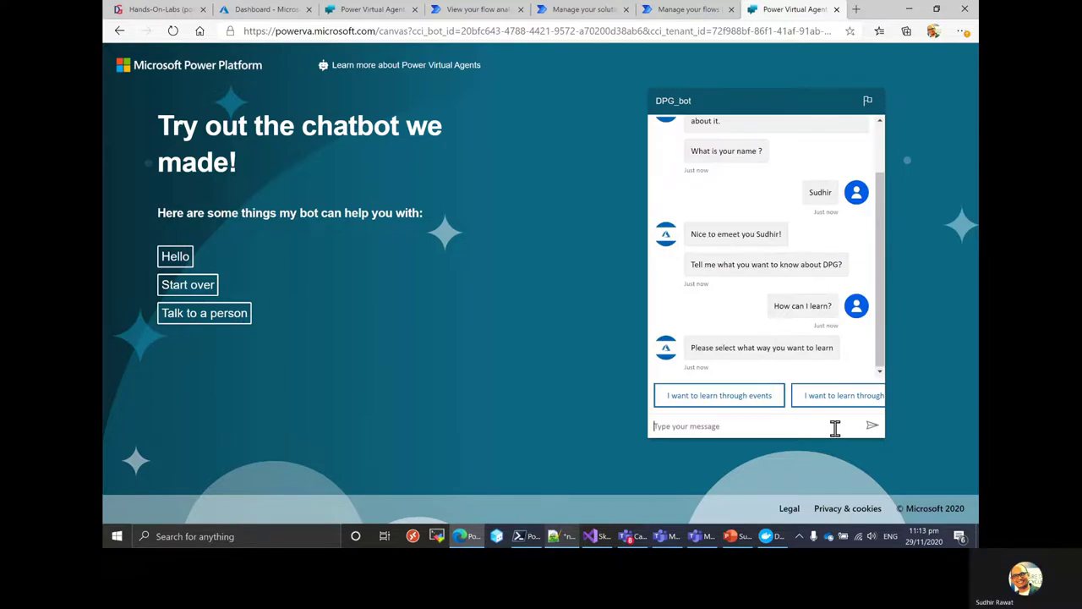
left_click(875, 397)
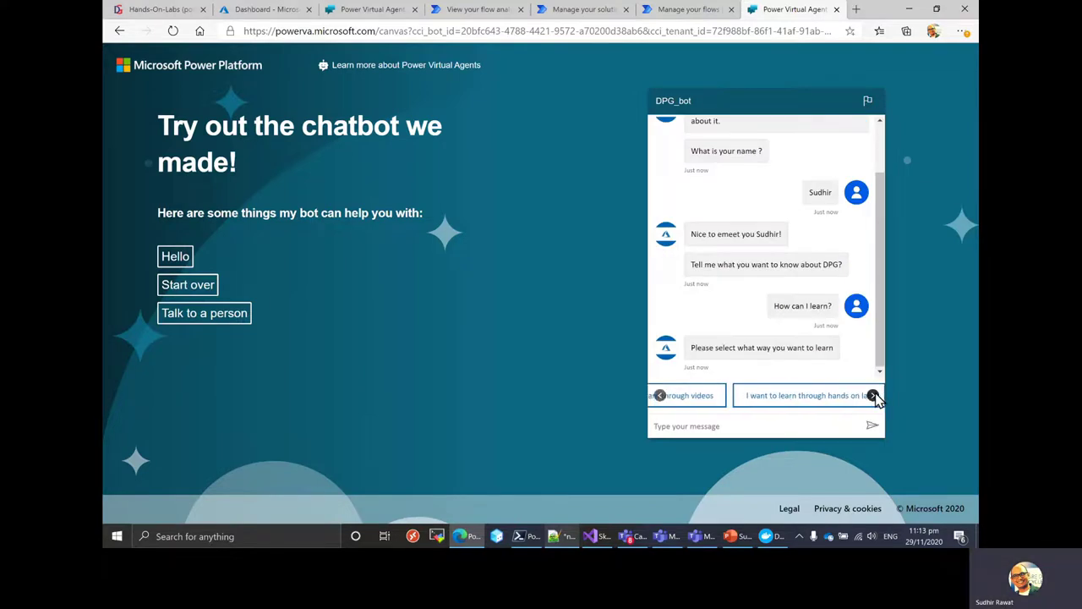
left_click(828, 396)
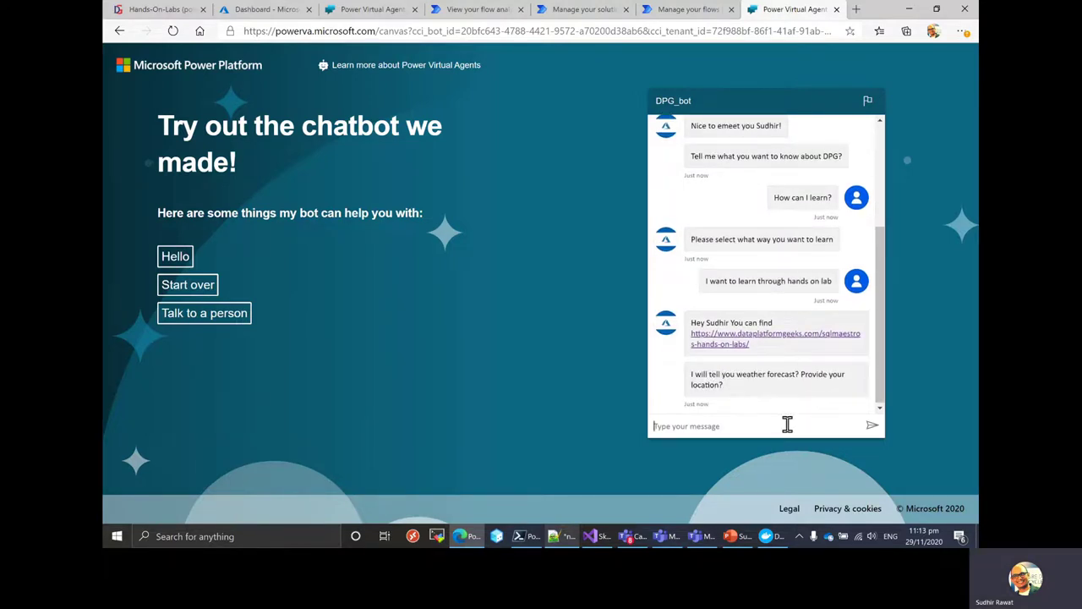
Step: Give the bot "Wellington" as the location for the weather forecast, and ask it "can you dance"
type("Wellington")
key("Return")
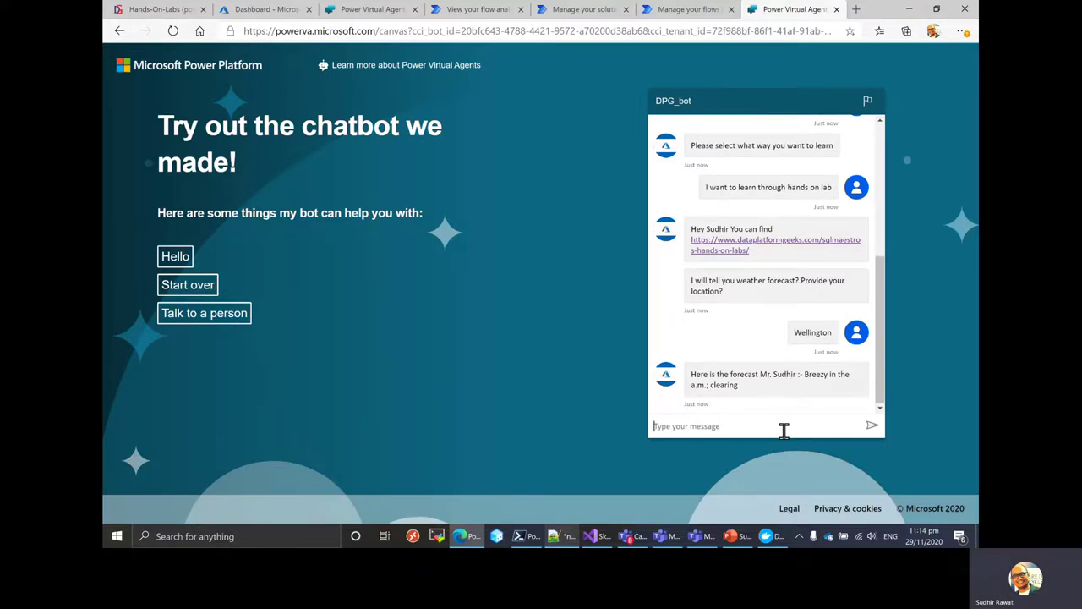
type("can you si")
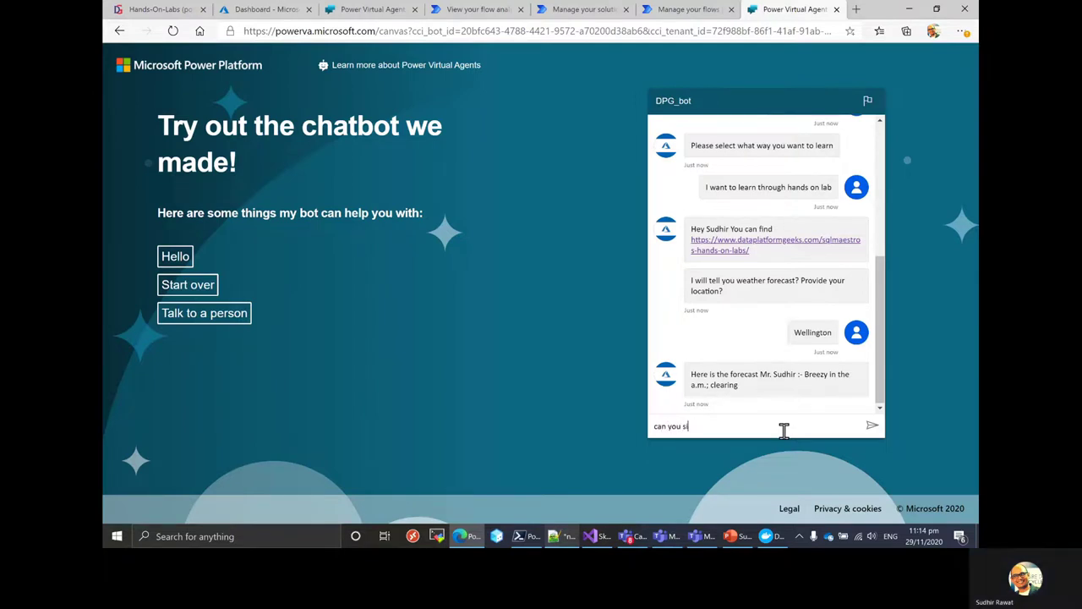
type("dance")
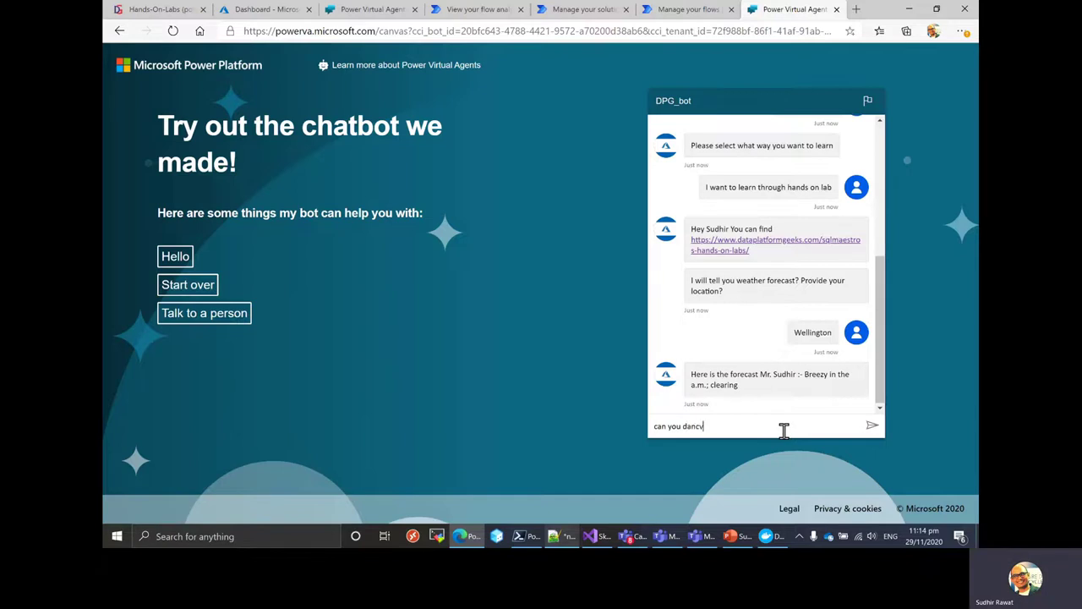
key("Return")
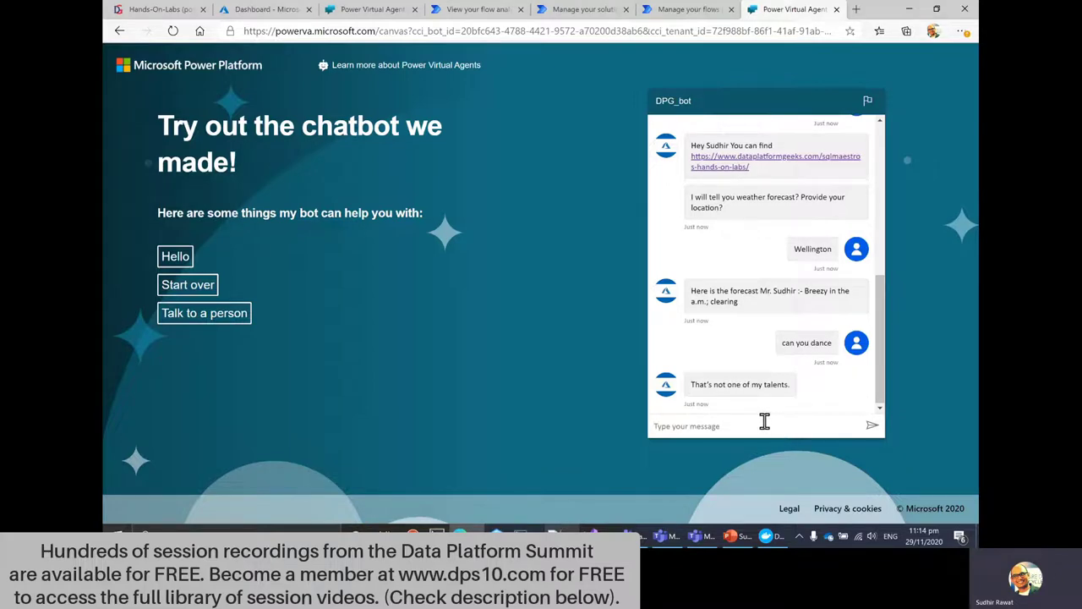
Step: Return to the bot's editing page, leave the Demo Website settings without saving, and view the bot's Security options
left_click(372, 9)
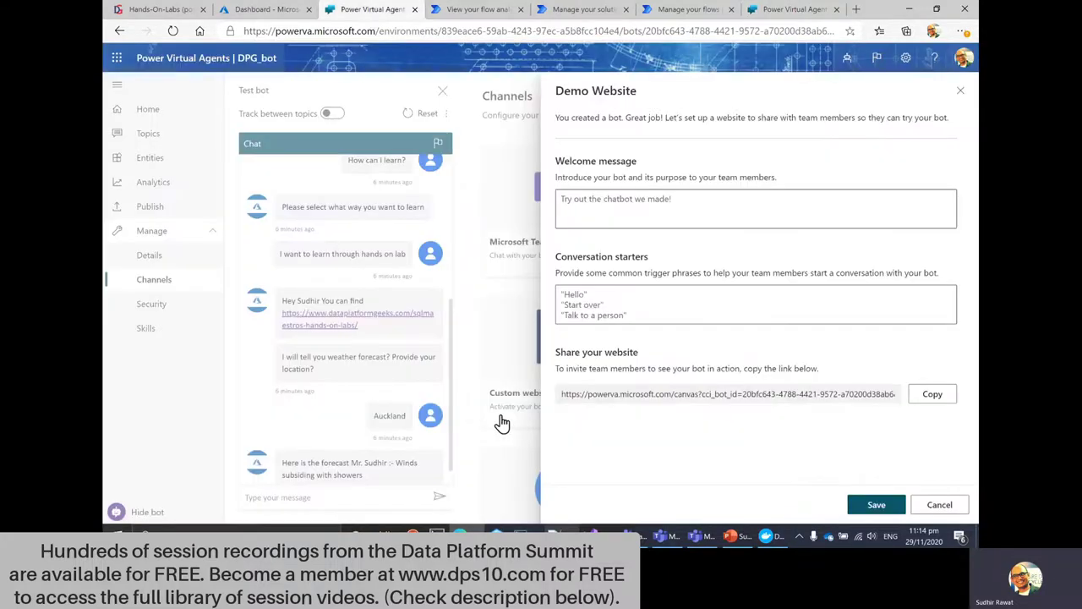
left_click(950, 507)
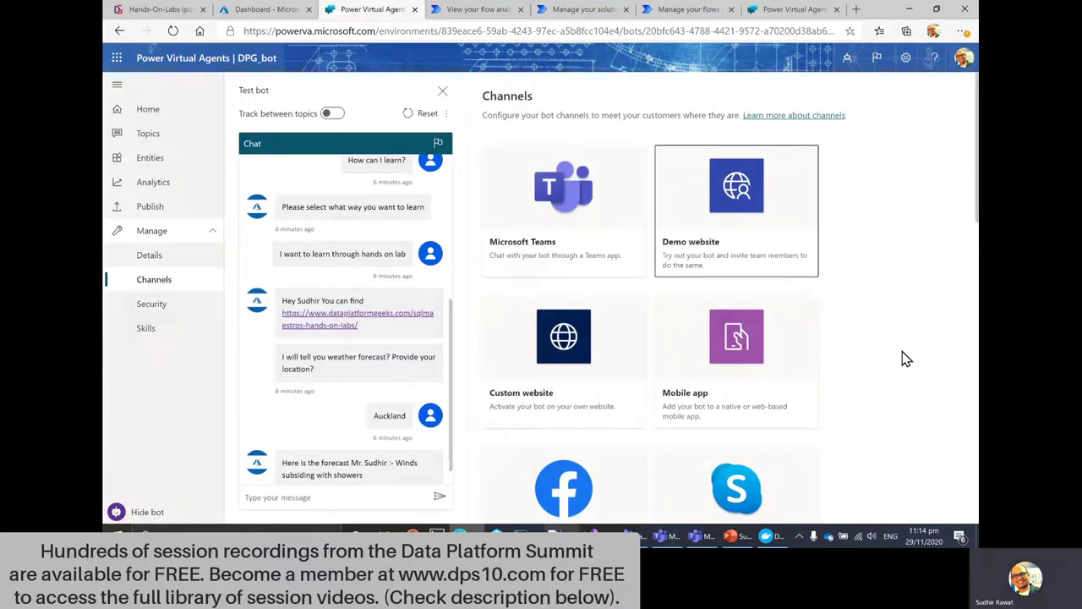
left_click(904, 380)
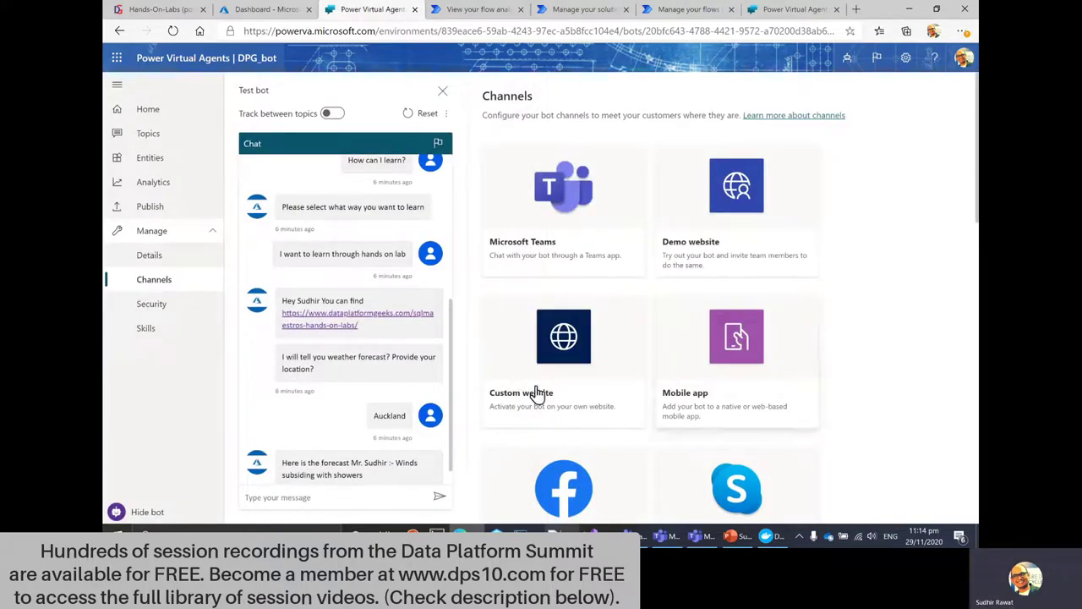
left_click(164, 311)
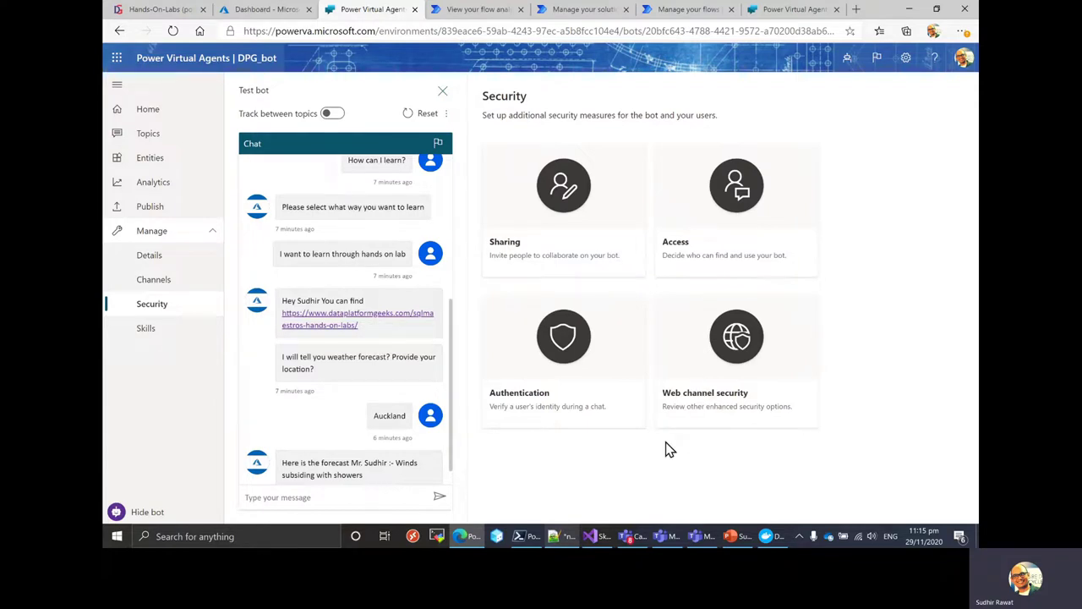
Step: Switch to the Sudhir_Rawat_Building_Enterprise_bot.pptx presentation in PowerPoint and browse the slide thumbnails past the demo website slide
left_click(741, 539)
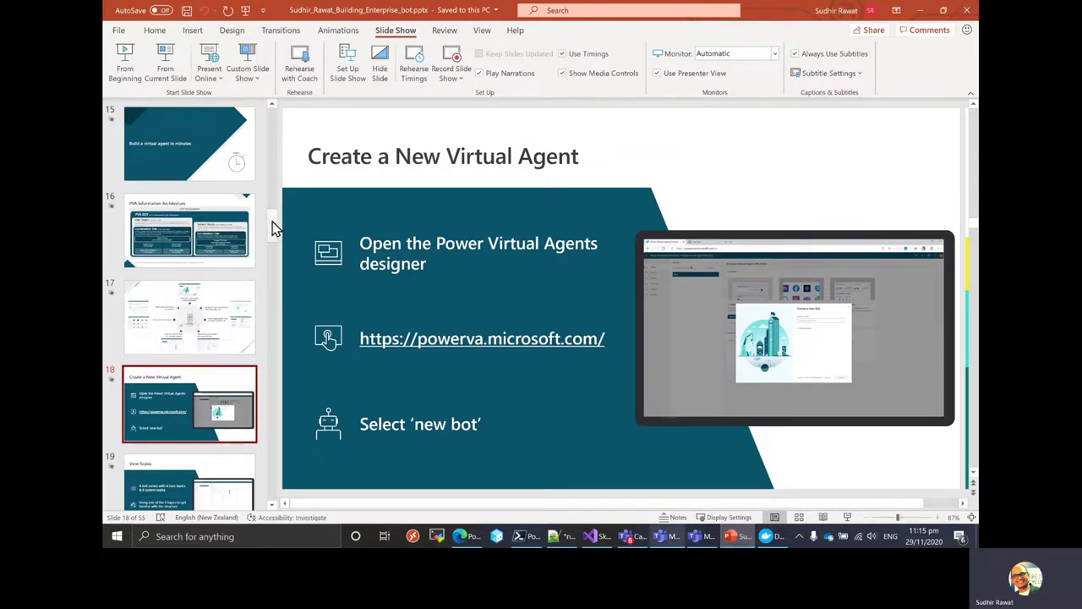
left_click_drag(272, 227, 272, 270)
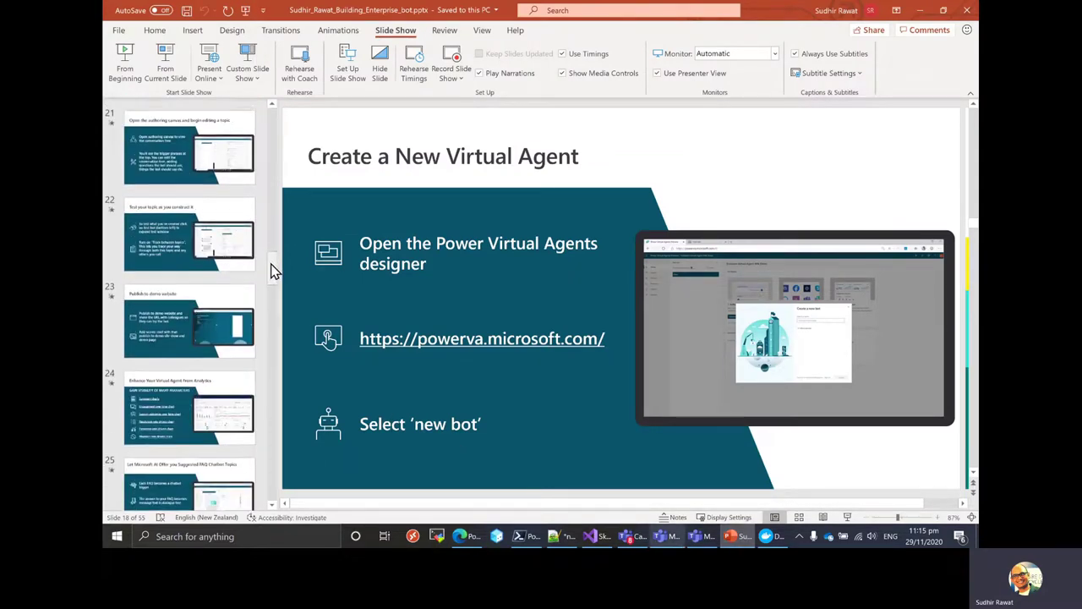